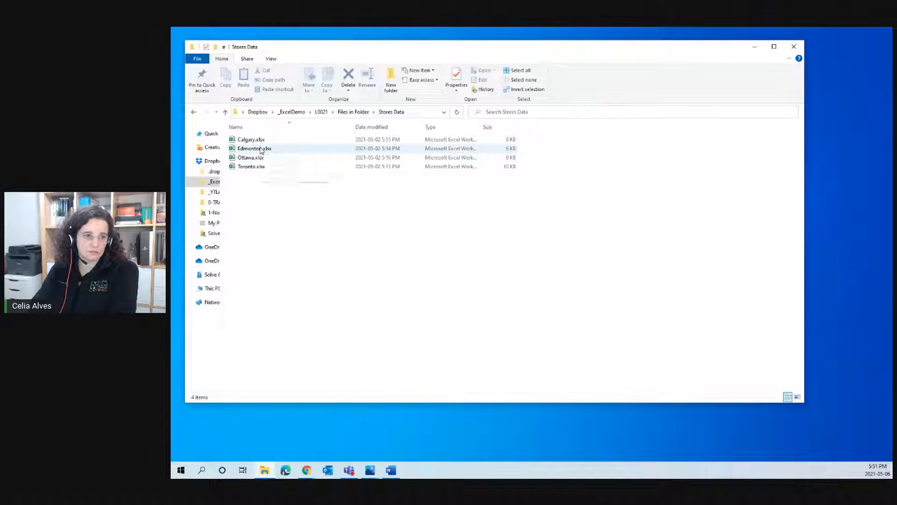
- Open Edmonton.xlsx and examine its product names, salesperson headers and the sales figures in B2:E5
{"action": "double_click", "coordinate": [259, 150]}
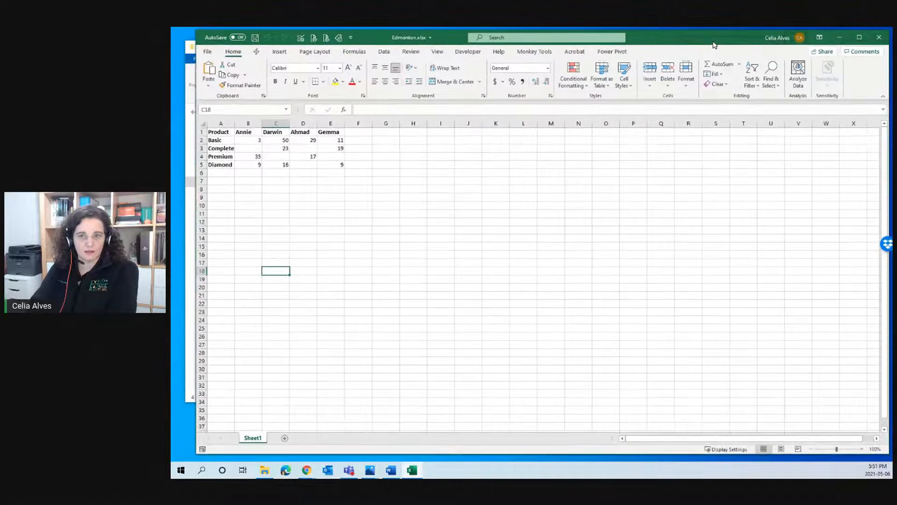
{"action": "left_click_drag", "start_coordinate": [714, 45], "coordinate": [692, 37]}
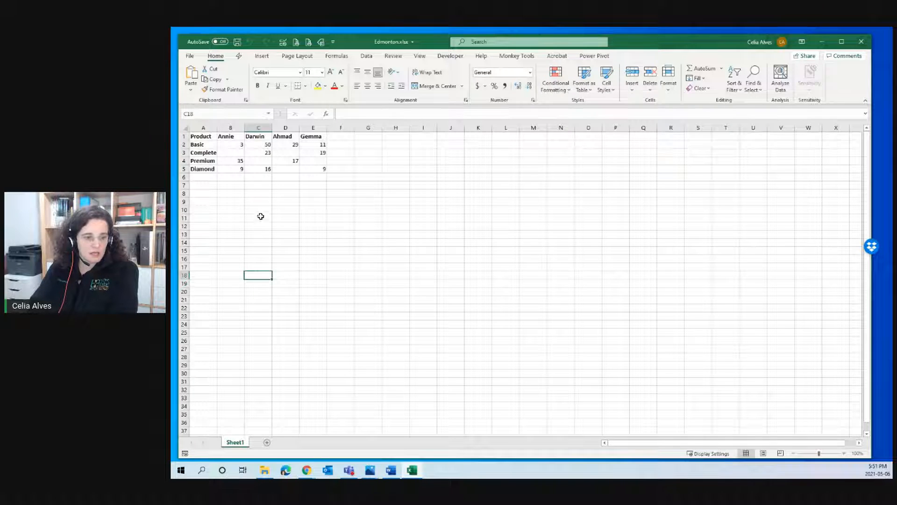
{"action": "left_click_drag", "start_coordinate": [208, 145], "coordinate": [206, 168]}
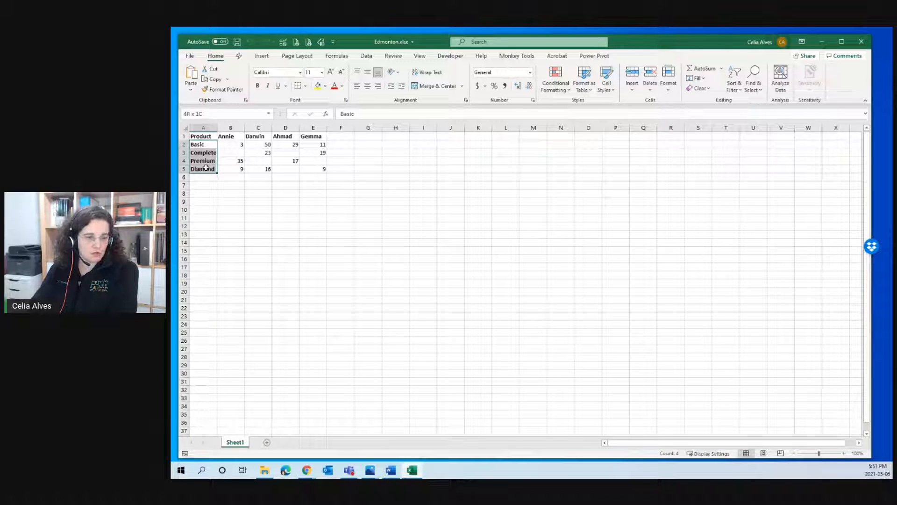
{"action": "left_click_drag", "start_coordinate": [206, 168], "coordinate": [206, 169]}
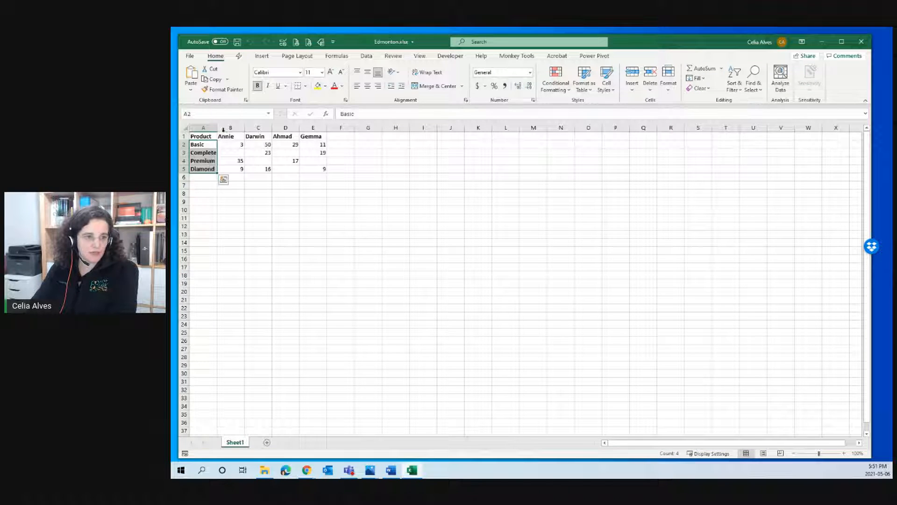
{"action": "left_click_drag", "start_coordinate": [224, 136], "coordinate": [353, 137]}
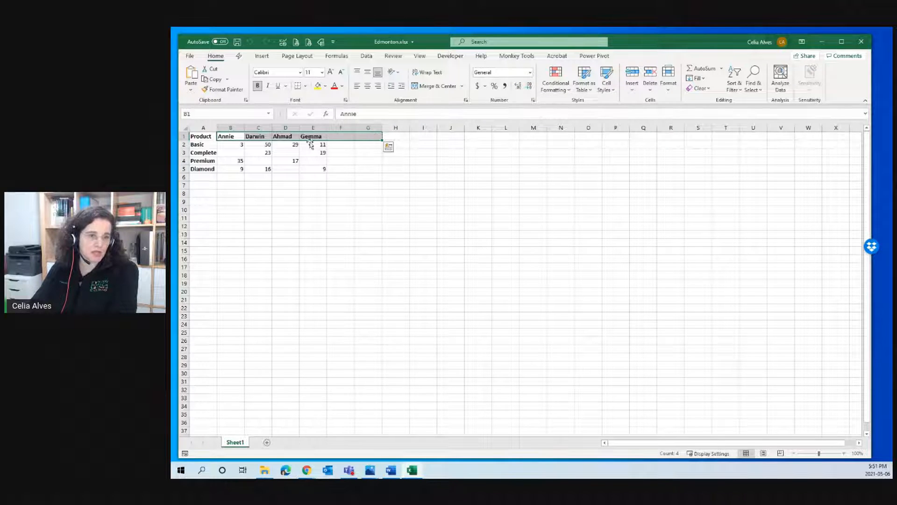
{"action": "left_click_drag", "start_coordinate": [230, 144], "coordinate": [323, 170]}
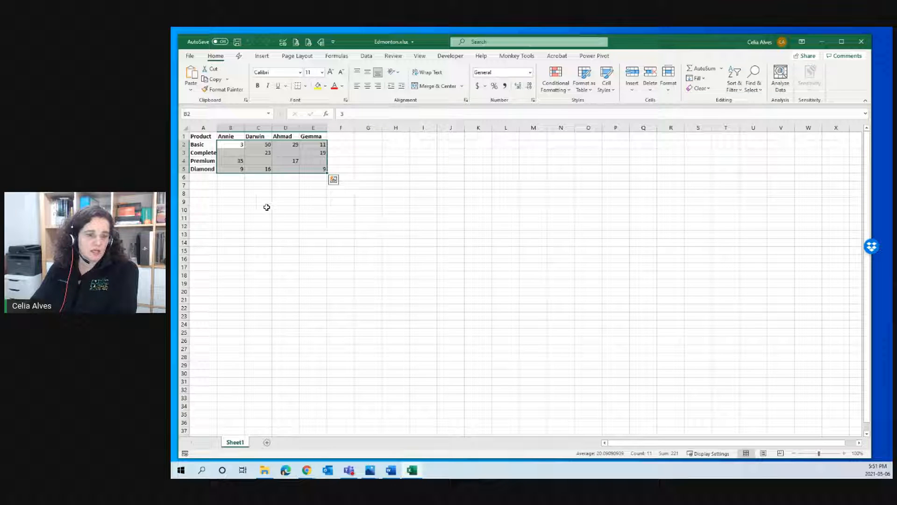
- Check the blank cells and the salesperson headers B1:E1 in the Edmonton sales table, and close the workbook
{"action": "left_click", "coordinate": [239, 154]}
{"action": "left_click", "coordinate": [261, 161]}
{"action": "left_click", "coordinate": [290, 170]}
{"action": "left_click", "coordinate": [310, 160]}
{"action": "left_click_drag", "start_coordinate": [230, 136], "coordinate": [312, 136]}
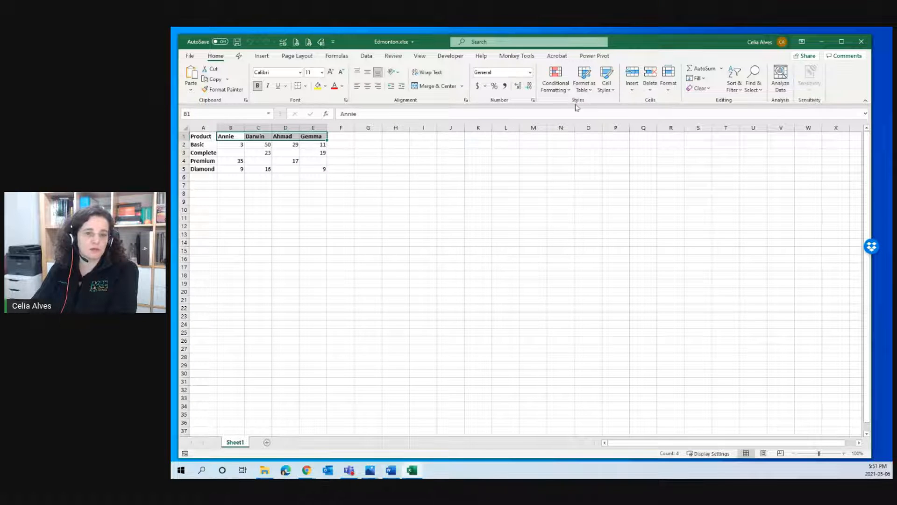
{"action": "left_click", "coordinate": [861, 44]}
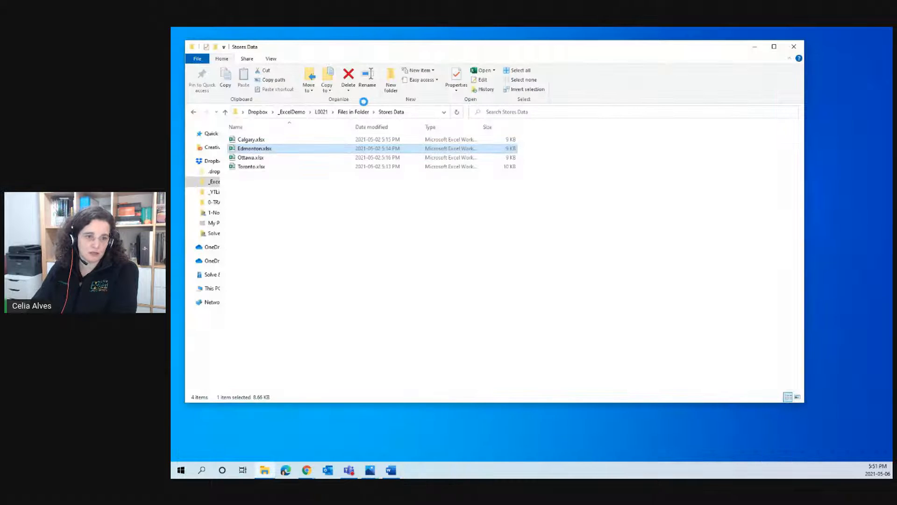
- Open Stores Data.xlsx from the Sheets in External File folder inside L0021
{"action": "left_click", "coordinate": [353, 113]}
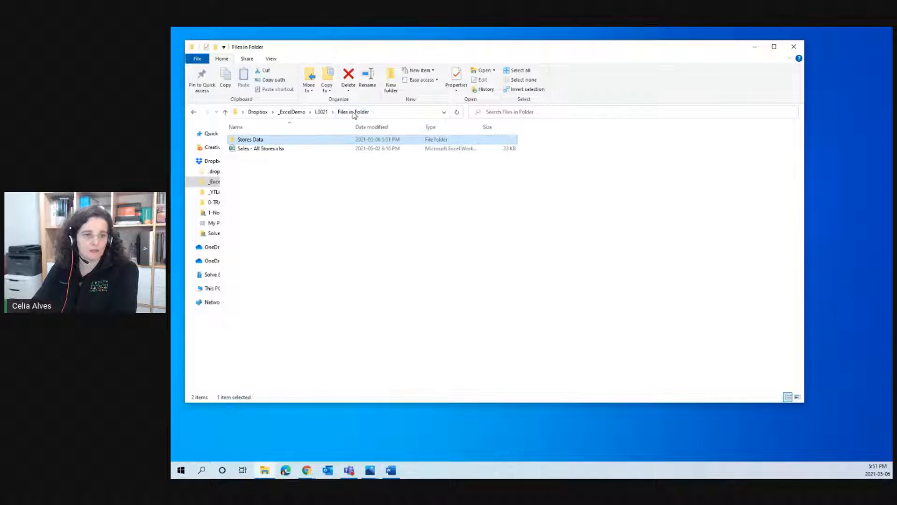
{"action": "left_click", "coordinate": [321, 111]}
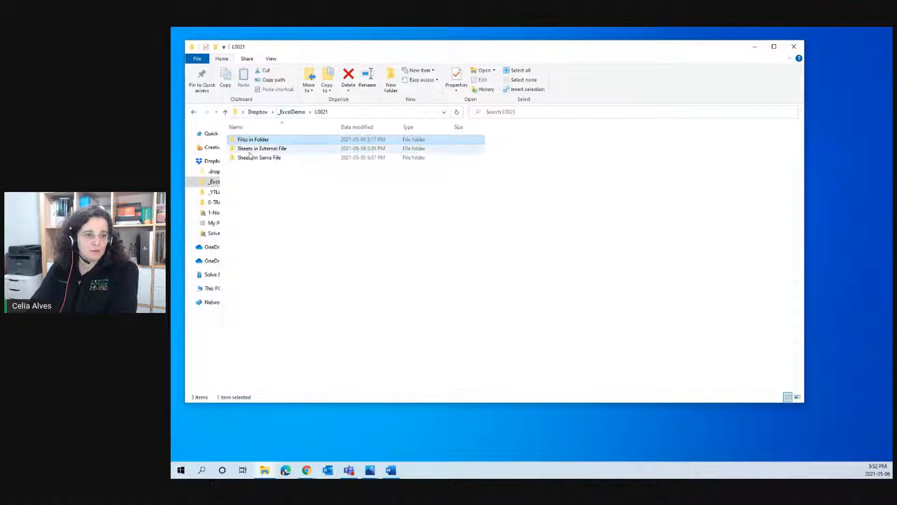
{"action": "double_click", "coordinate": [251, 149]}
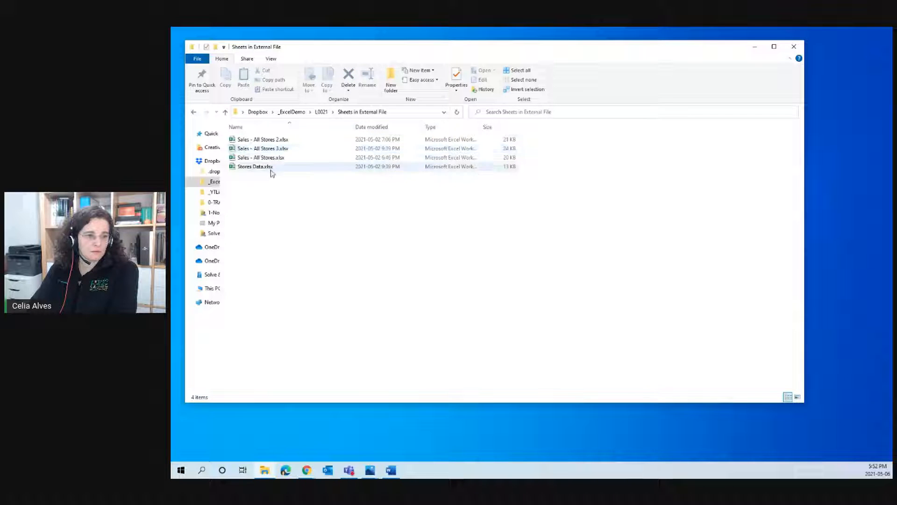
{"action": "left_click", "coordinate": [261, 168]}
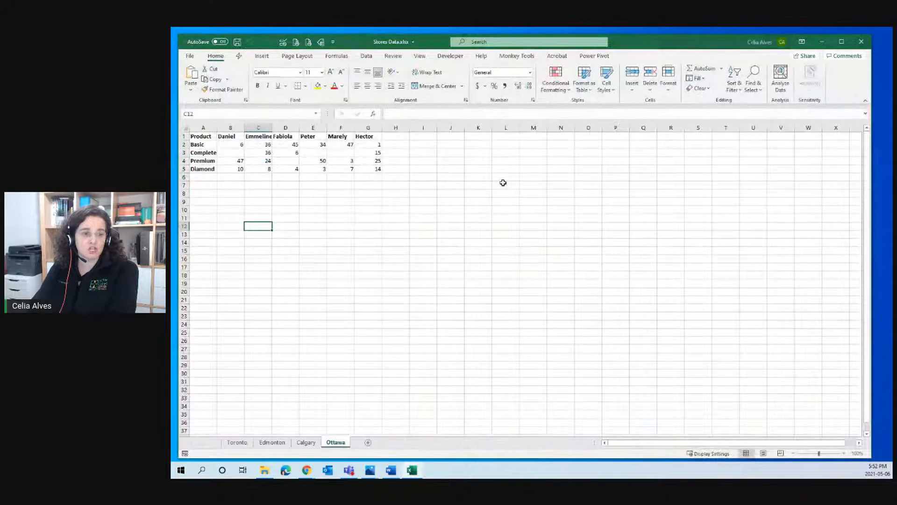
- Review the Toronto, Edmonton, Calgary and Ottawa sheets of the Stores Data workbook in order
{"action": "left_click", "coordinate": [237, 442]}
{"action": "left_click", "coordinate": [272, 442]}
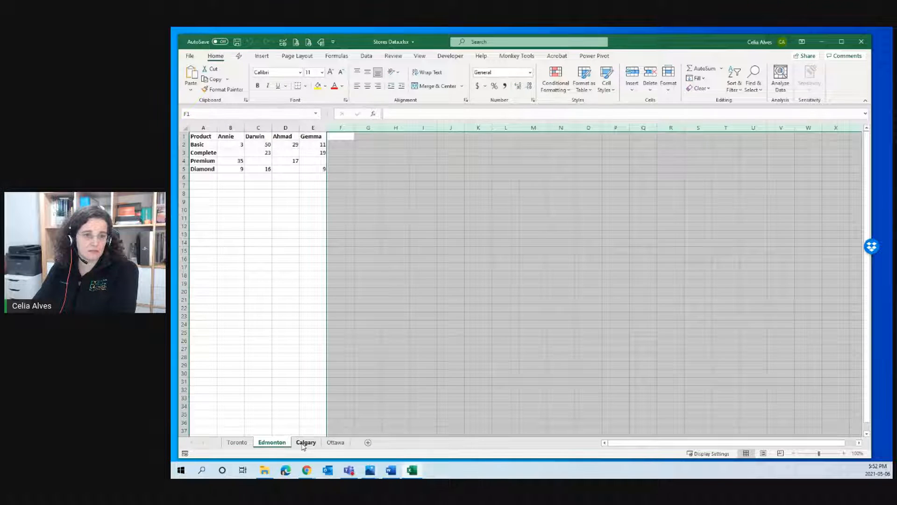
{"action": "left_click", "coordinate": [306, 442]}
{"action": "left_click", "coordinate": [335, 442]}
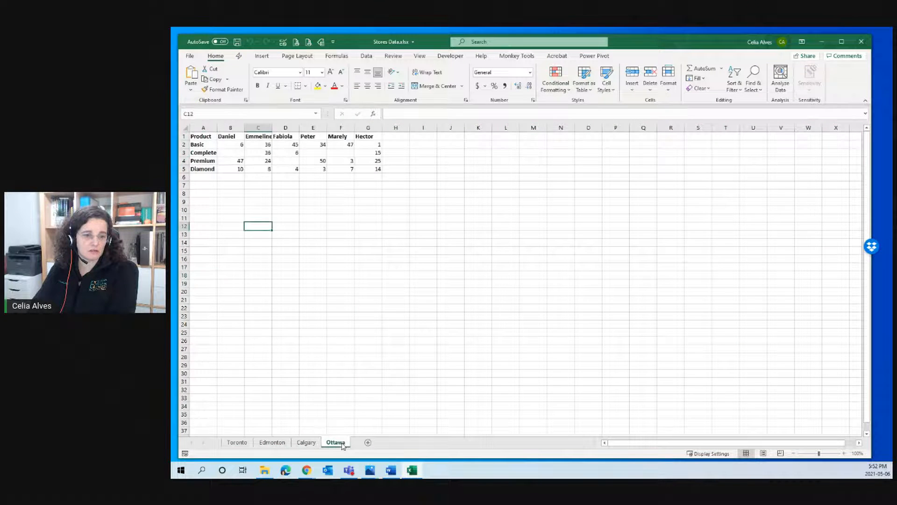
{"action": "left_click", "coordinate": [337, 322]}
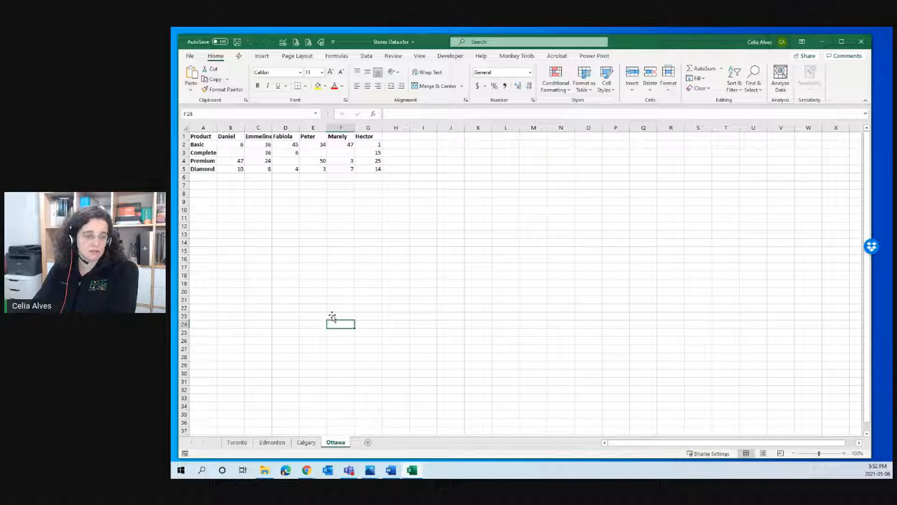
- Compare the Calgary, Edmonton and Toronto sales layouts going back through the sheets, and close the Stores Data workbook
{"action": "left_click", "coordinate": [306, 442]}
{"action": "left_click", "coordinate": [273, 442]}
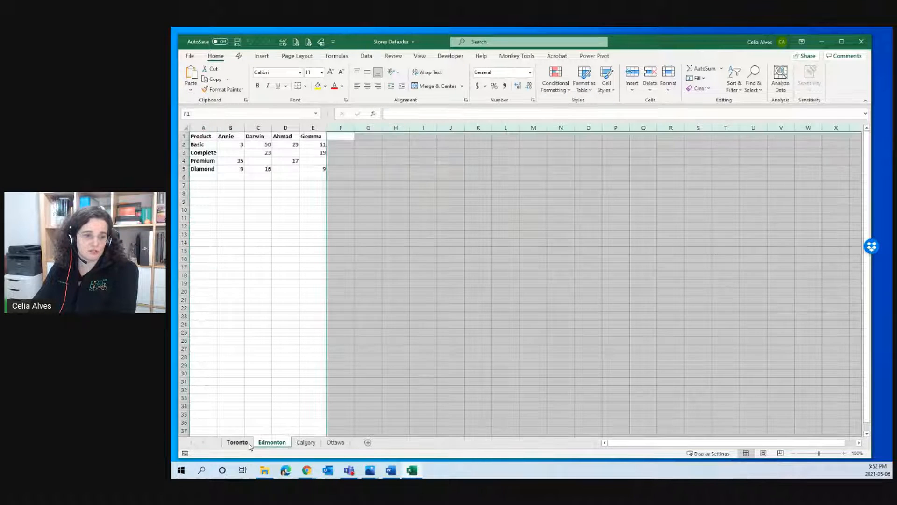
{"action": "left_click", "coordinate": [312, 324]}
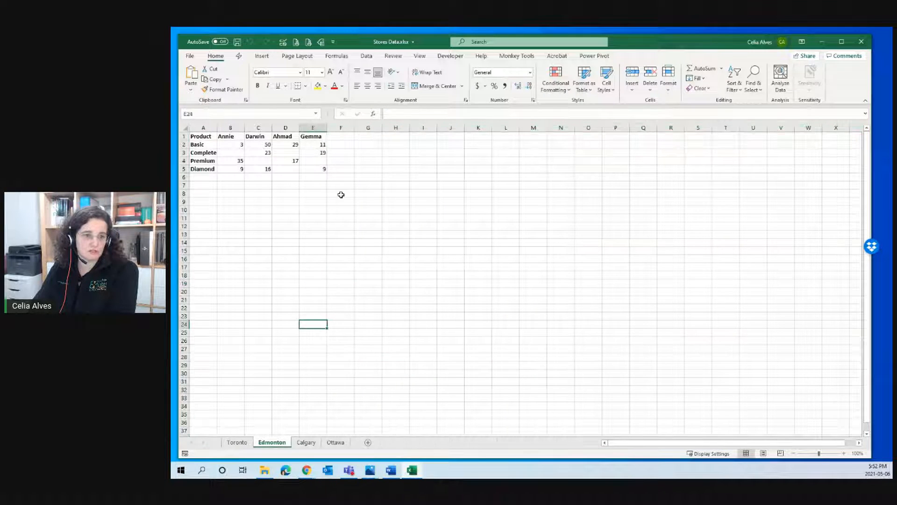
{"action": "left_click", "coordinate": [237, 443]}
{"action": "left_click", "coordinate": [257, 226]}
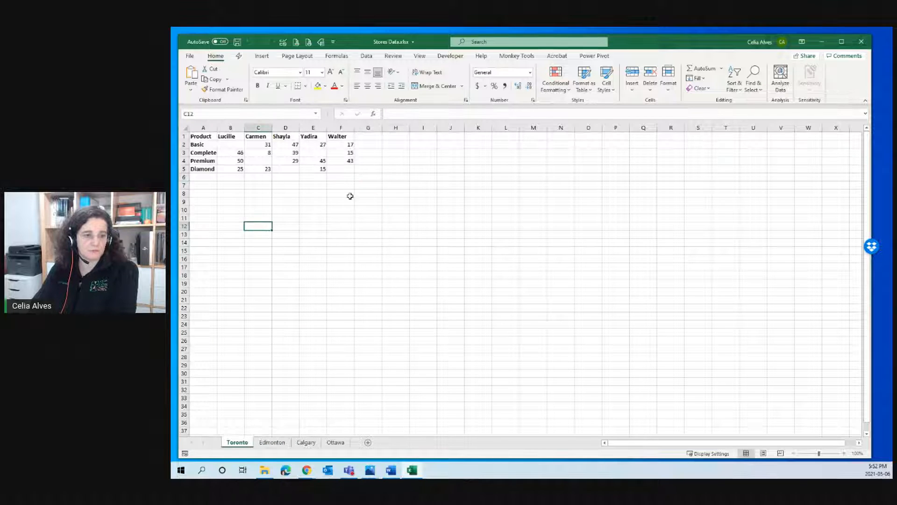
{"action": "left_click", "coordinate": [862, 43]}
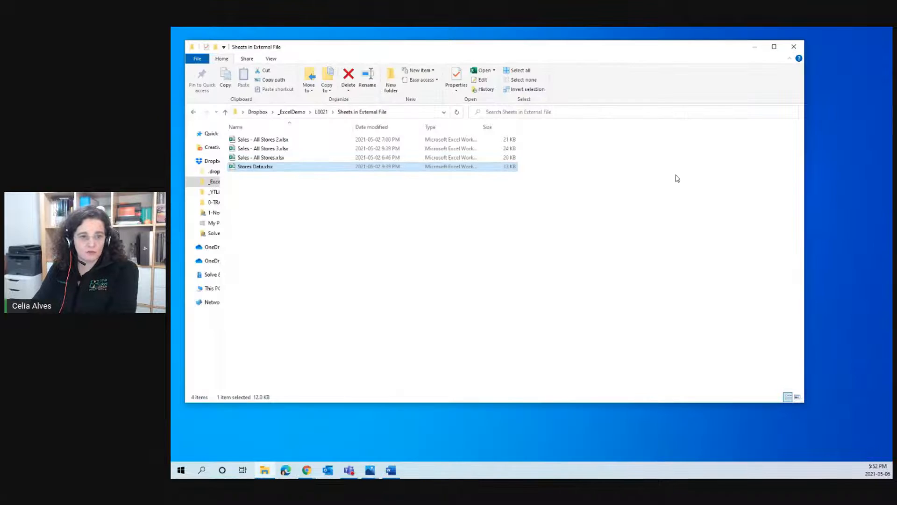
- Open All Sales Data_START.xlsx from the folder inside L0021 that holds the sheets in the same file
{"action": "left_click", "coordinate": [321, 112]}
{"action": "double_click", "coordinate": [258, 161]}
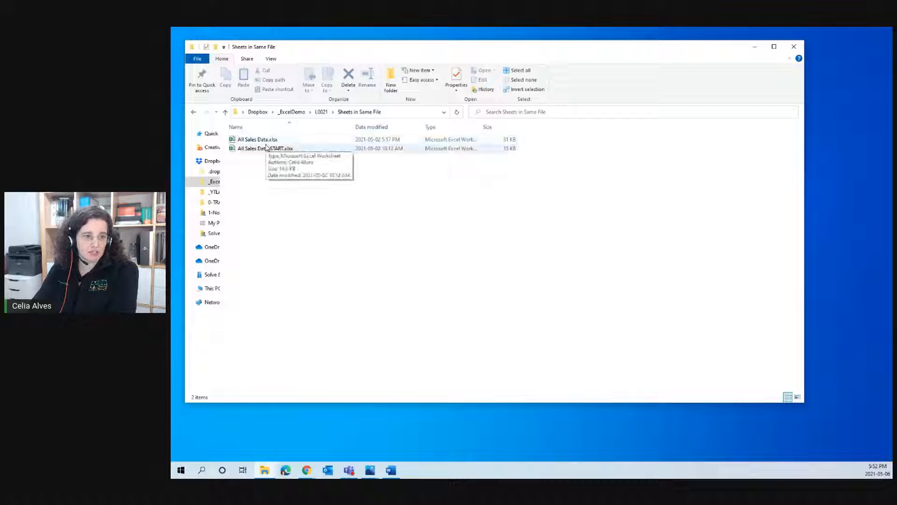
{"action": "double_click", "coordinate": [266, 149]}
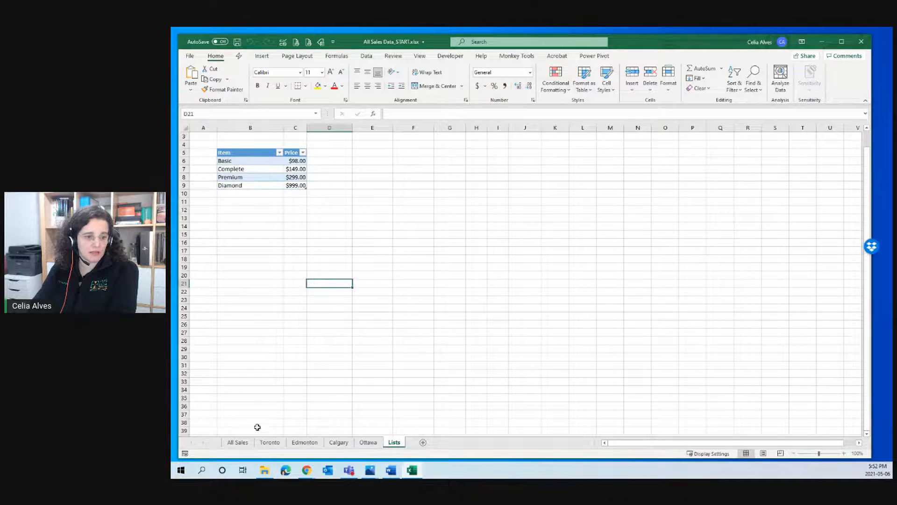
- Review the Toronto, Edmonton, Calgary and Ottawa sheets and the item price table on the Lists sheet
{"action": "left_click", "coordinate": [270, 442]}
{"action": "left_click", "coordinate": [305, 442]}
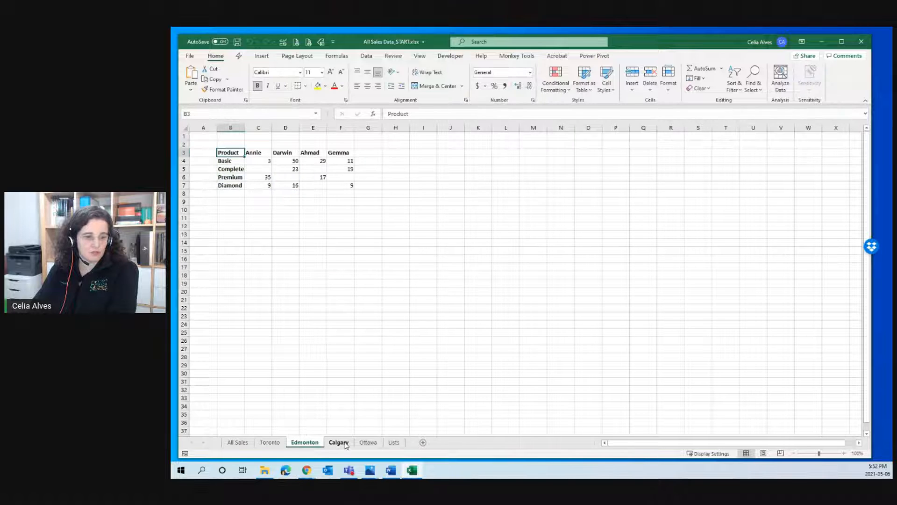
{"action": "left_click", "coordinate": [339, 442]}
{"action": "left_click", "coordinate": [369, 443]}
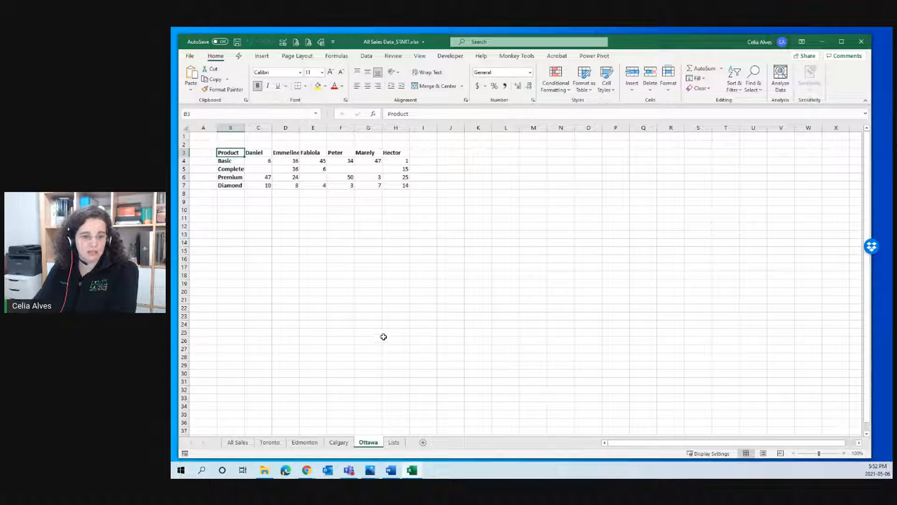
{"action": "left_click", "coordinate": [395, 442]}
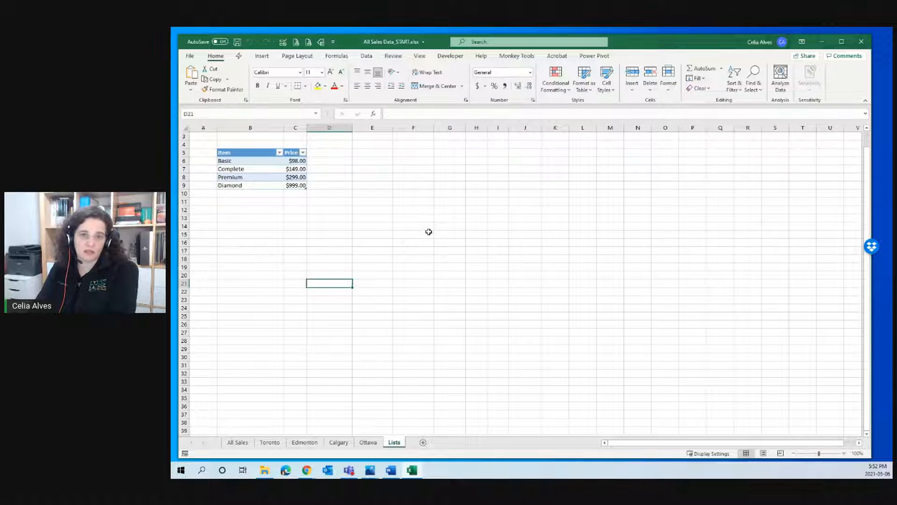
- Inspect the All Sales sheet around cell B3 and compare it with the Toronto sheet
{"action": "left_click", "coordinate": [239, 443]}
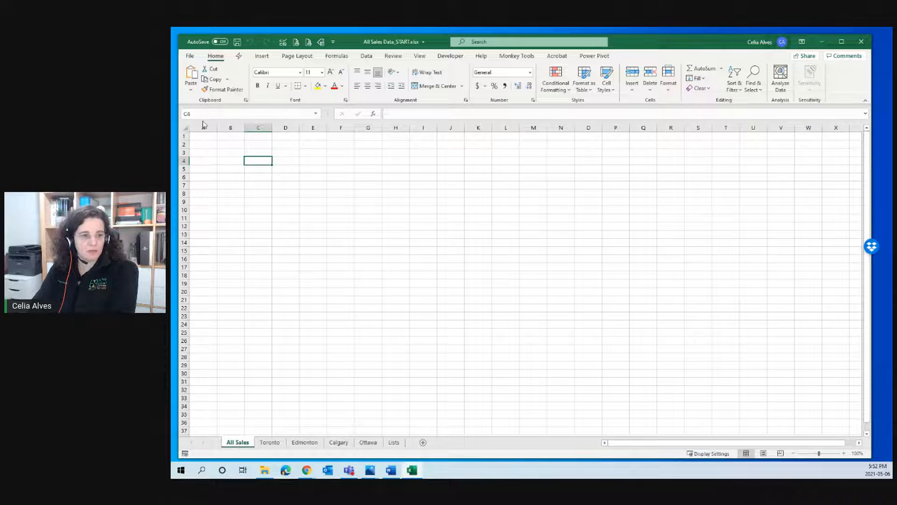
{"action": "left_click", "coordinate": [236, 155]}
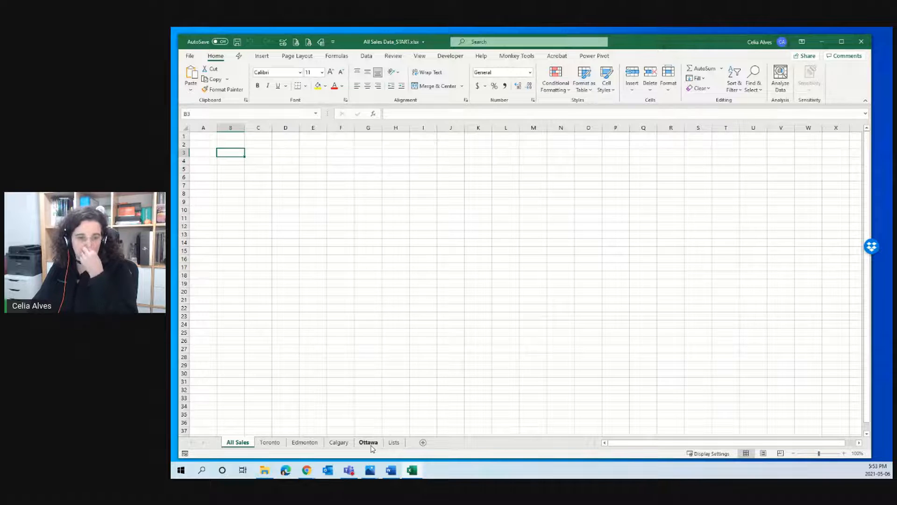
{"action": "left_click", "coordinate": [270, 442]}
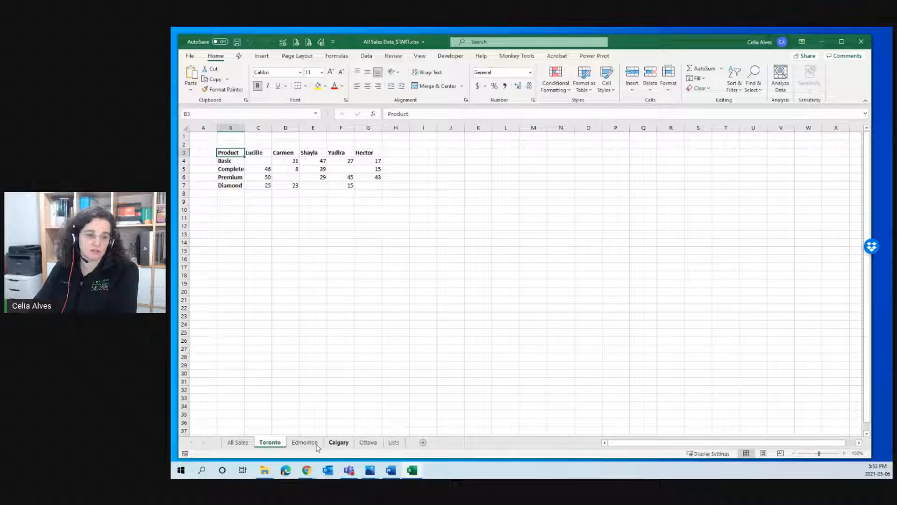
{"action": "left_click", "coordinate": [236, 444]}
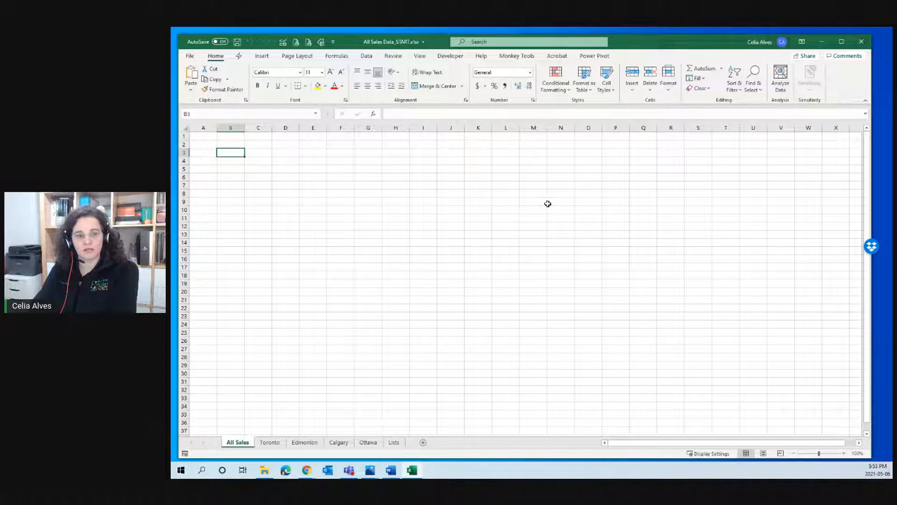
- Compare the sales table structure across the Toronto, Edmonton, Calgary and Ottawa sheets
{"action": "left_click", "coordinate": [270, 442]}
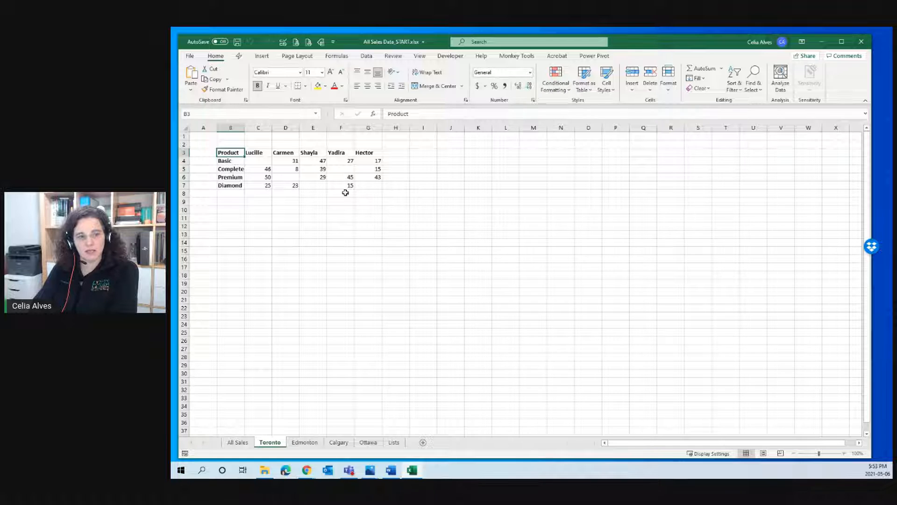
{"action": "left_click", "coordinate": [308, 443]}
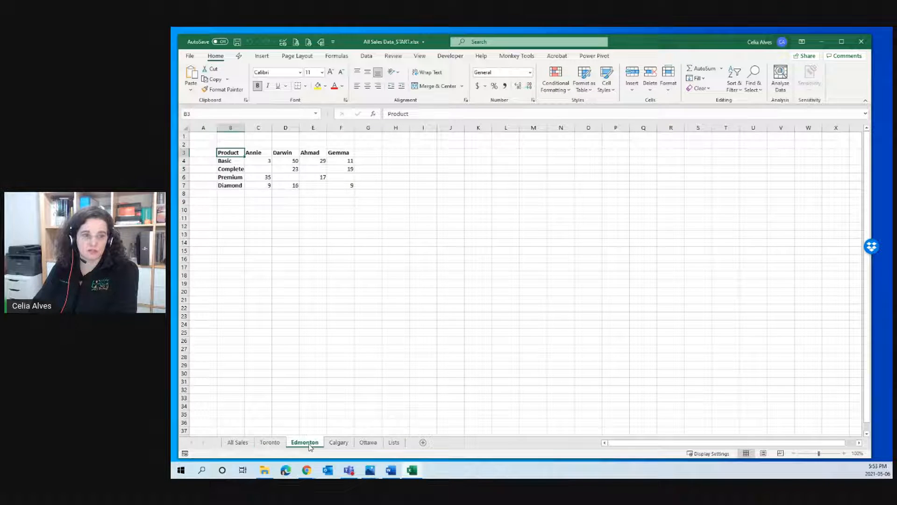
{"action": "left_click", "coordinate": [338, 444]}
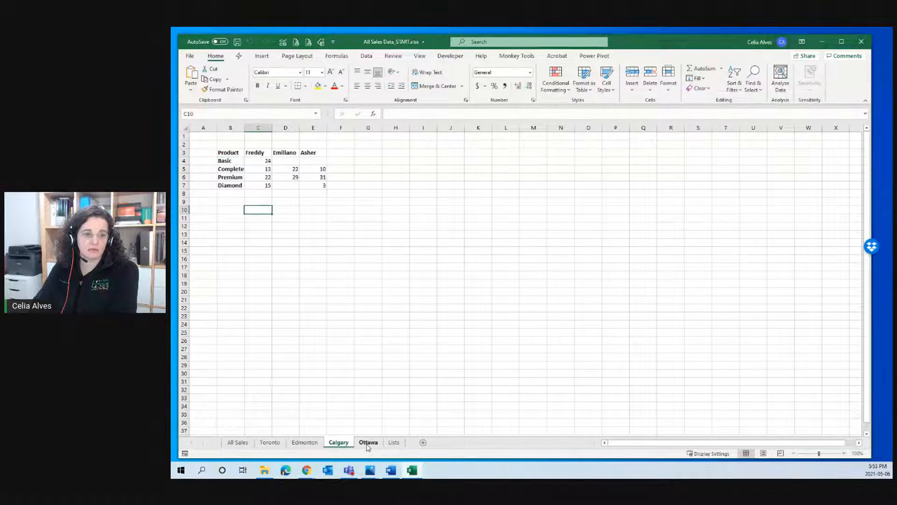
{"action": "left_click", "coordinate": [368, 445]}
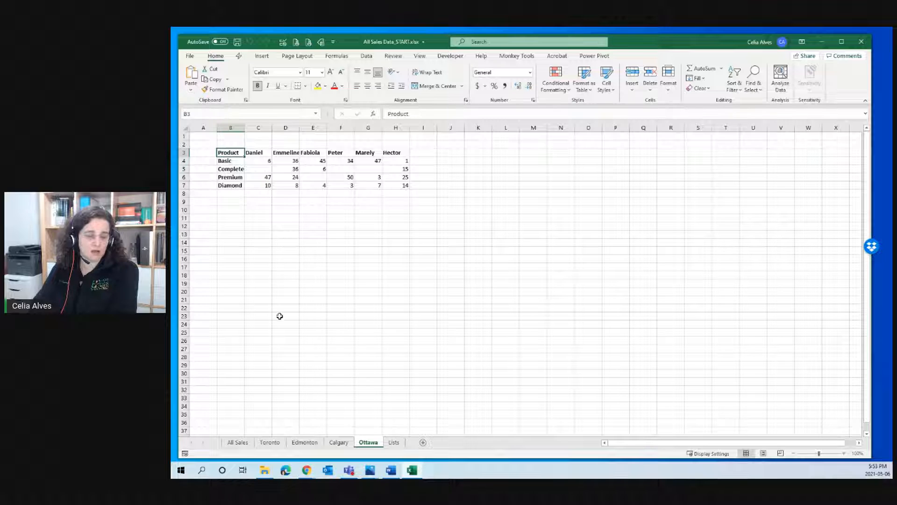
- Examine column A and rows 1 to 2 around the Ottawa table, and close the workbook
{"action": "left_click", "coordinate": [201, 128]}
{"action": "left_click_drag", "start_coordinate": [184, 136], "coordinate": [180, 144]}
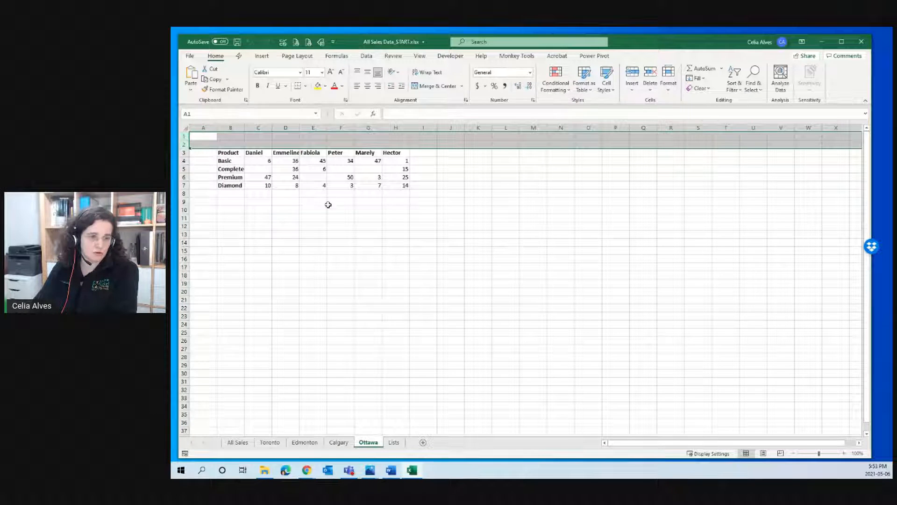
{"action": "left_click", "coordinate": [475, 225]}
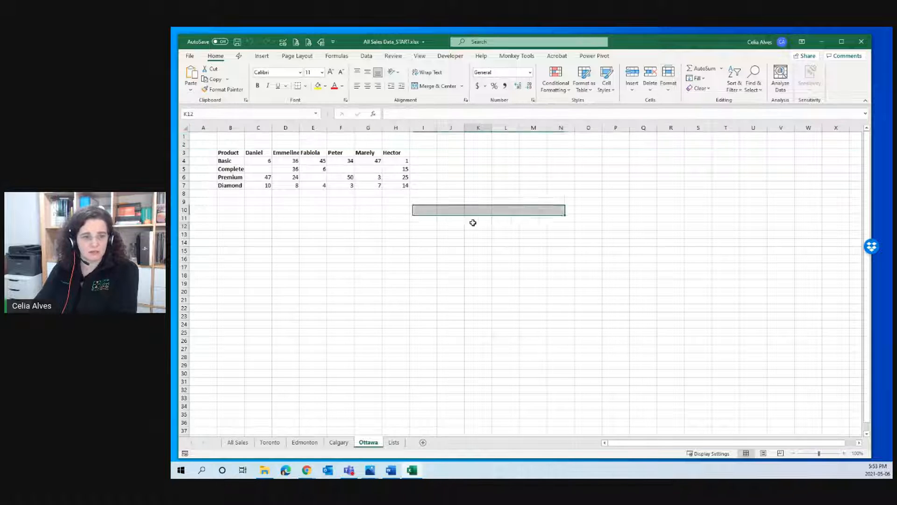
{"action": "left_click", "coordinate": [862, 44]}
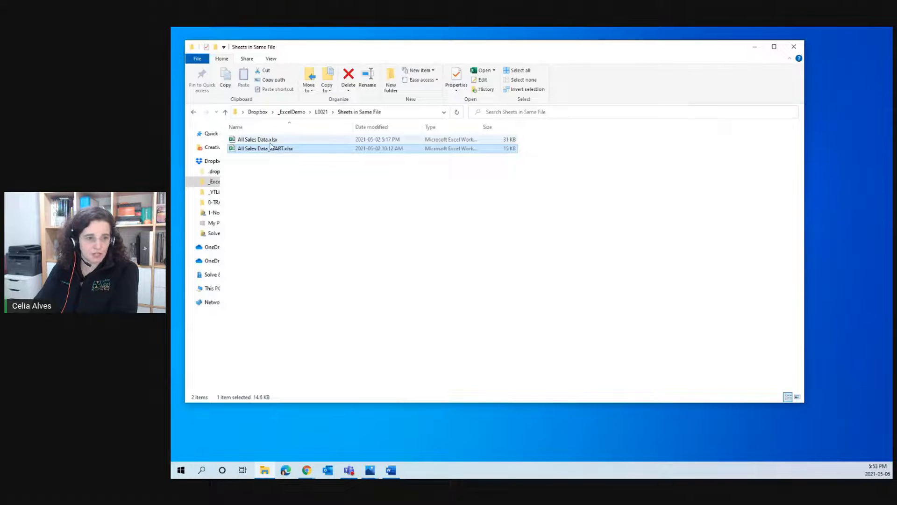
- Open All Sales Data.xlsx from the Sheets in Same File folder and inspect the pivot table on the All Sales sheet
{"action": "left_click", "coordinate": [272, 140]}
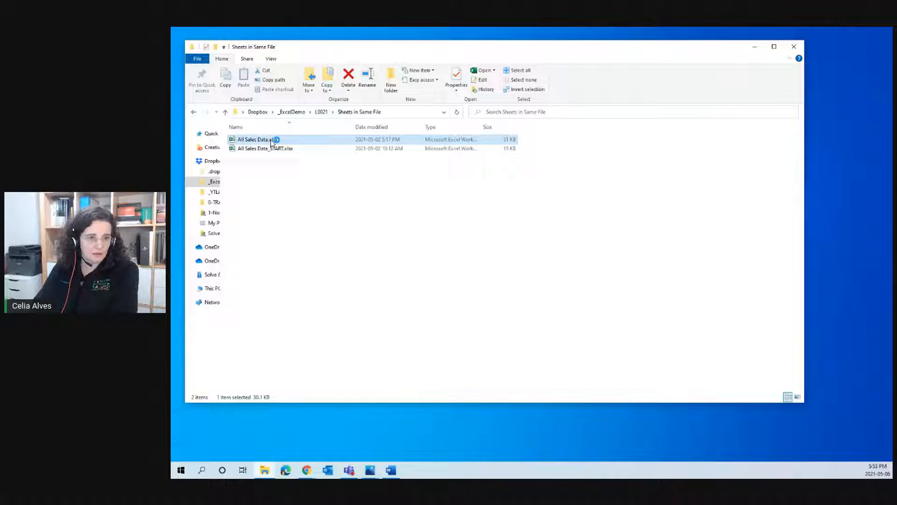
{"action": "double_click", "coordinate": [272, 141]}
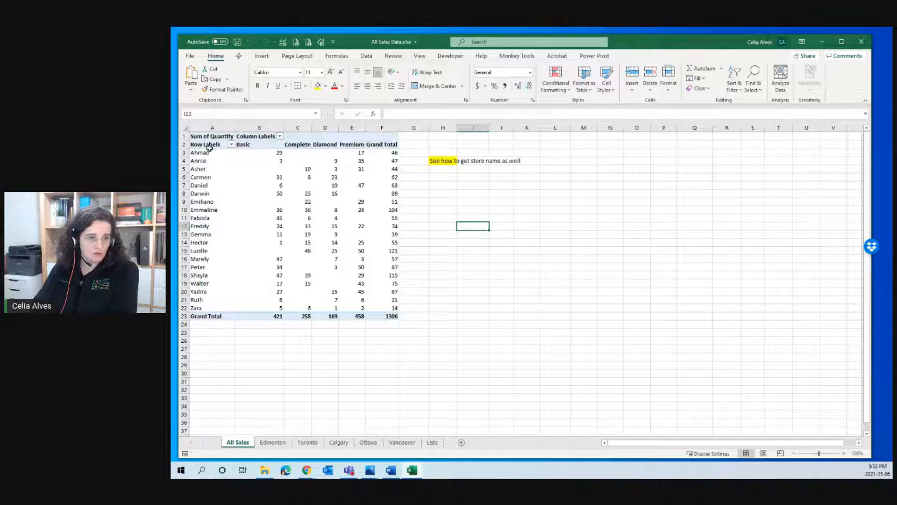
{"action": "left_click", "coordinate": [281, 187]}
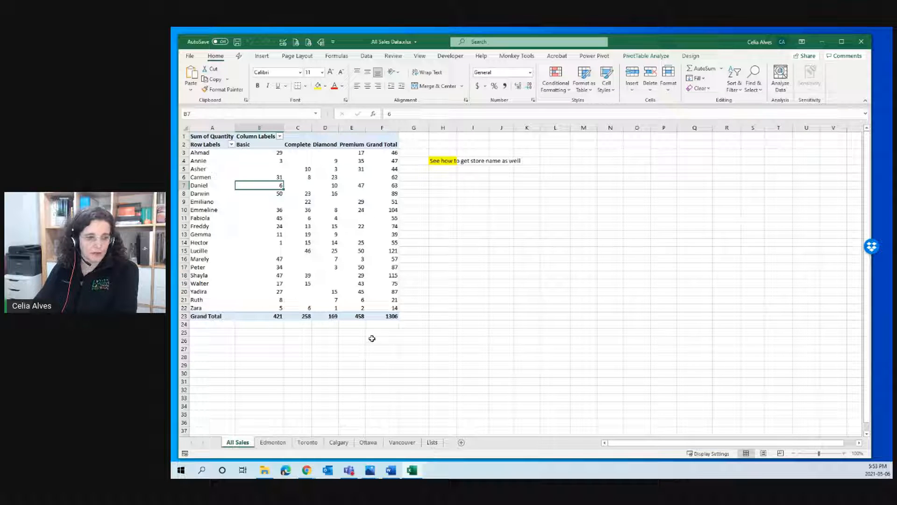
- Review the Edmonton and Toronto tables against the All Sales pivot table, and close the workbook
{"action": "left_click", "coordinate": [272, 443]}
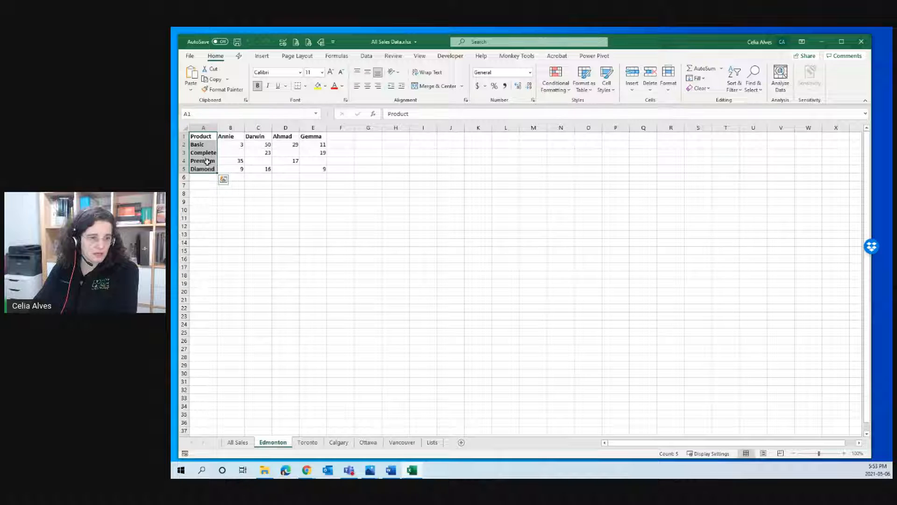
{"action": "left_click", "coordinate": [308, 442]}
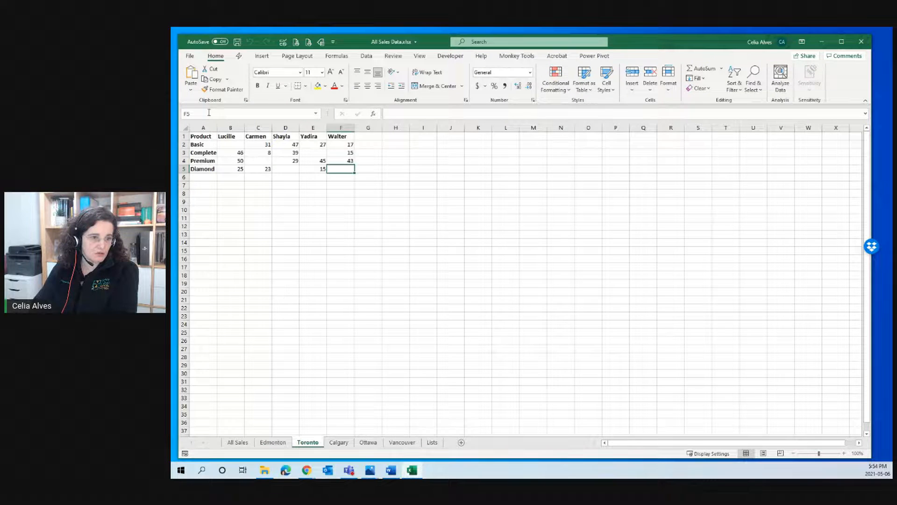
{"action": "left_click", "coordinate": [190, 136]}
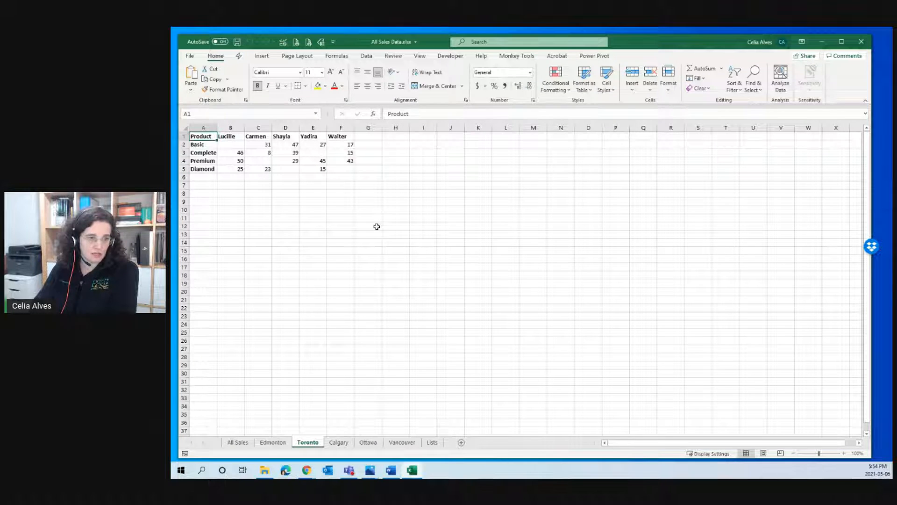
{"action": "left_click", "coordinate": [242, 443]}
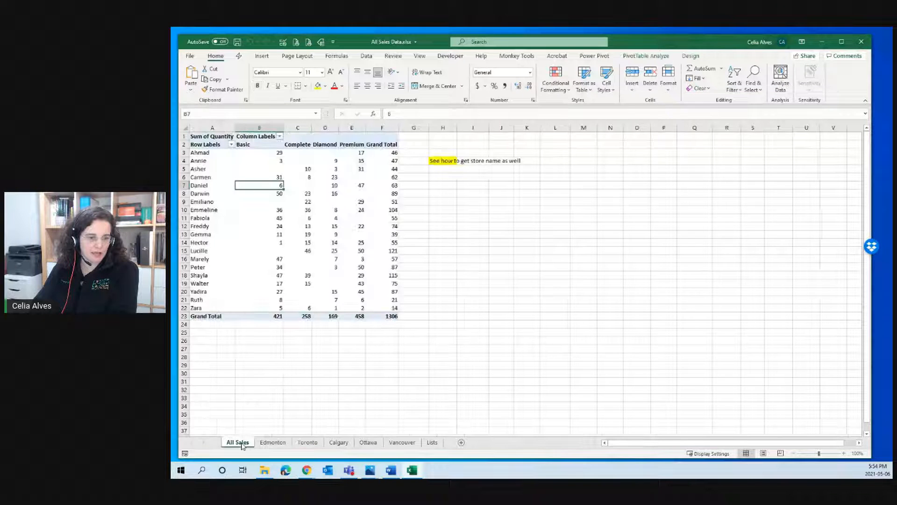
{"action": "left_click", "coordinate": [244, 349]}
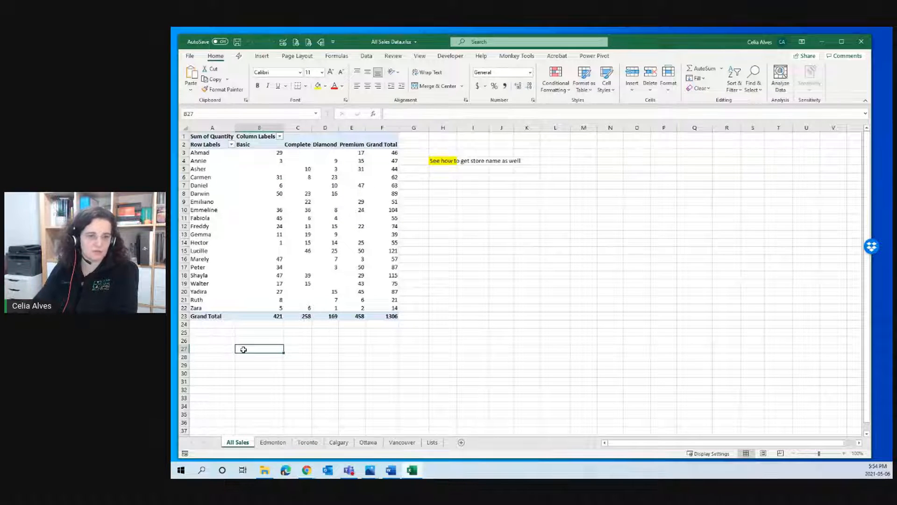
{"action": "left_click", "coordinate": [862, 41]}
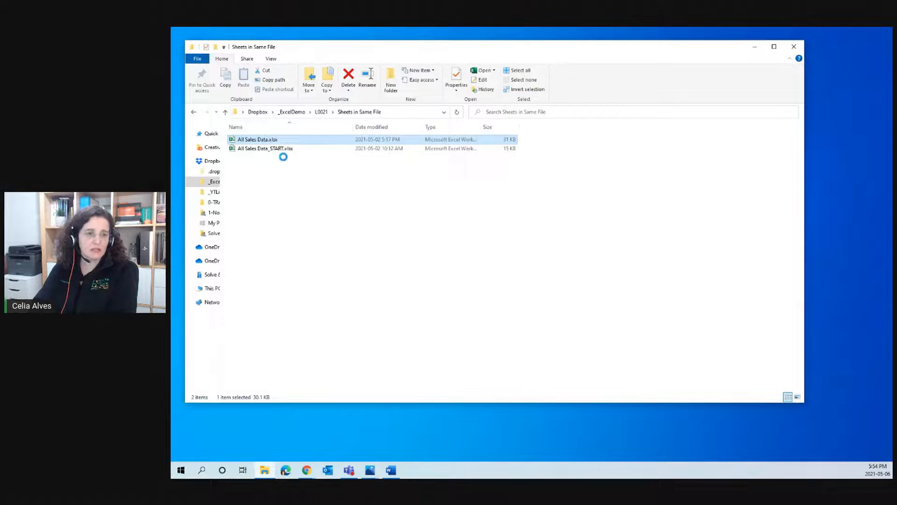
- Go back up to the L0021 folder and open its Files in Folder subfolder
{"action": "left_click", "coordinate": [322, 112]}
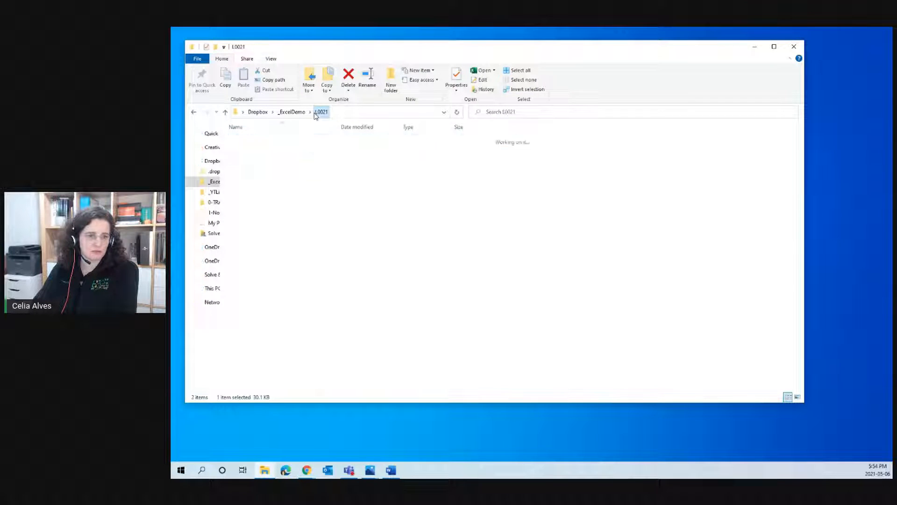
{"action": "left_click", "coordinate": [272, 195]}
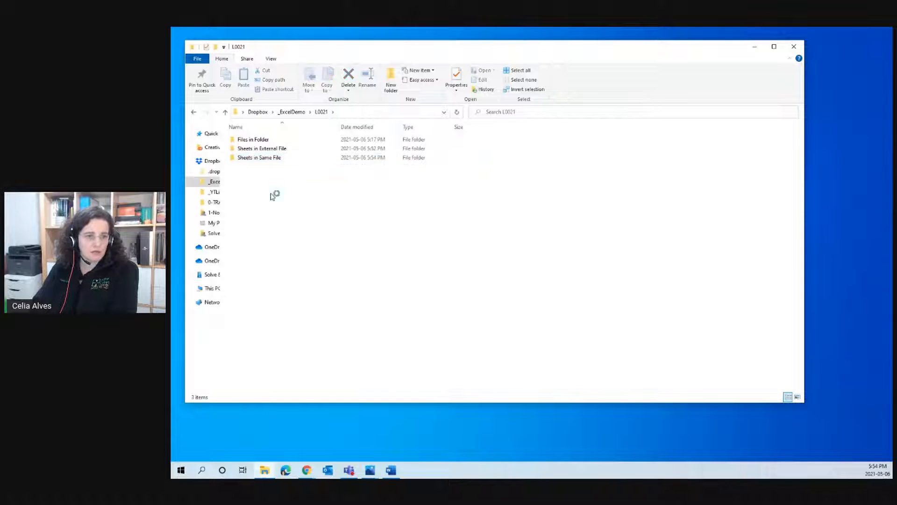
{"action": "left_click", "coordinate": [262, 143]}
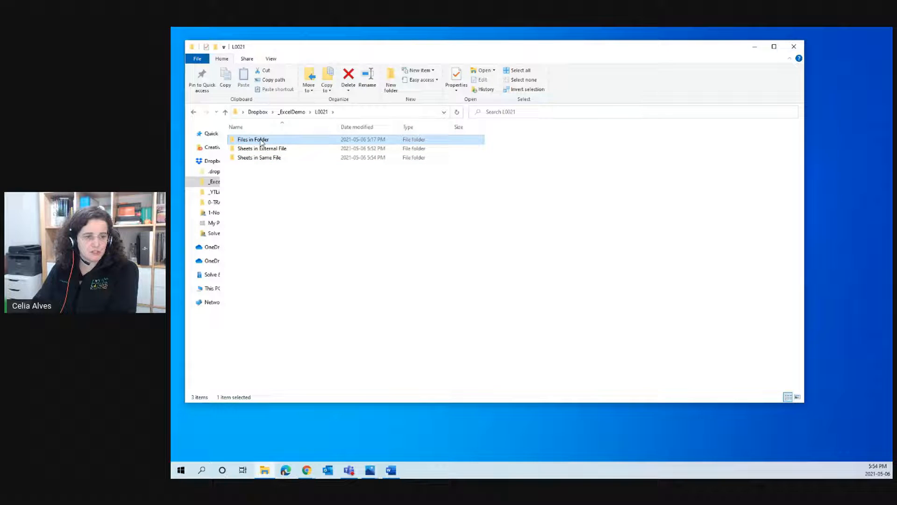
{"action": "double_click", "coordinate": [261, 140]}
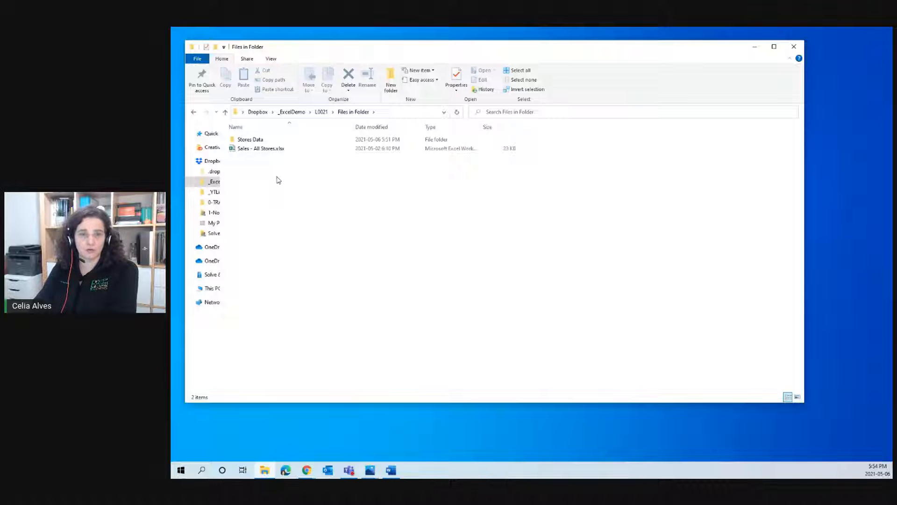
- Create a new Excel workbook named Sales - All Stores_LIVE in the Files in Folder folder
{"action": "left_click", "coordinate": [256, 149]}
{"action": "left_click", "coordinate": [255, 165]}
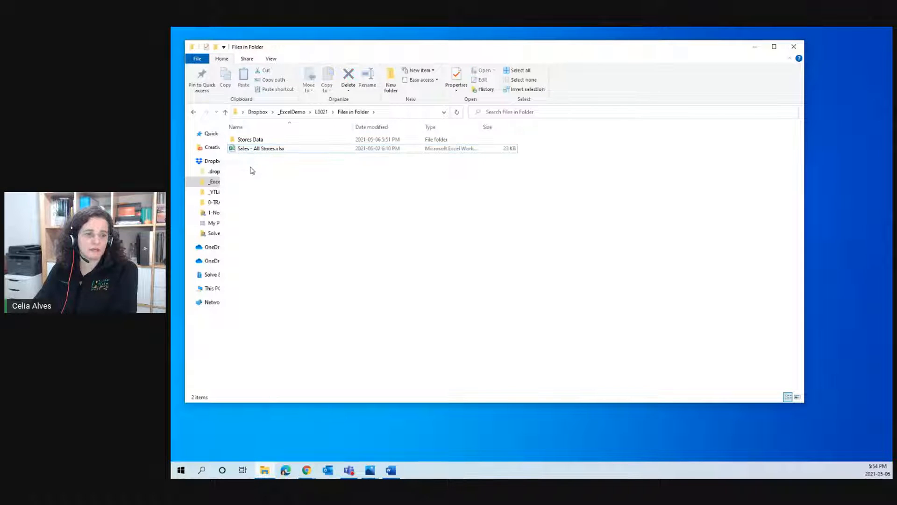
{"action": "right_click", "coordinate": [252, 169]}
{"action": "mouse_move", "coordinate": [284, 351]}
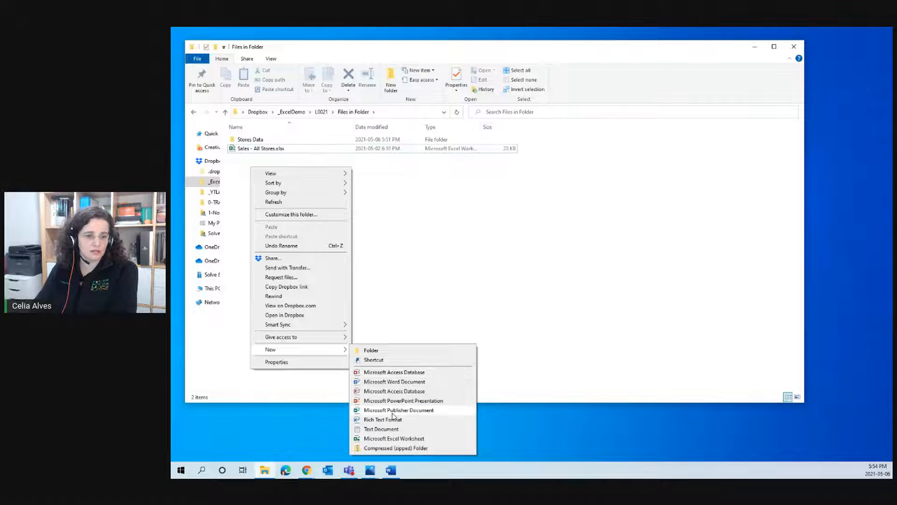
{"action": "left_click", "coordinate": [391, 438]}
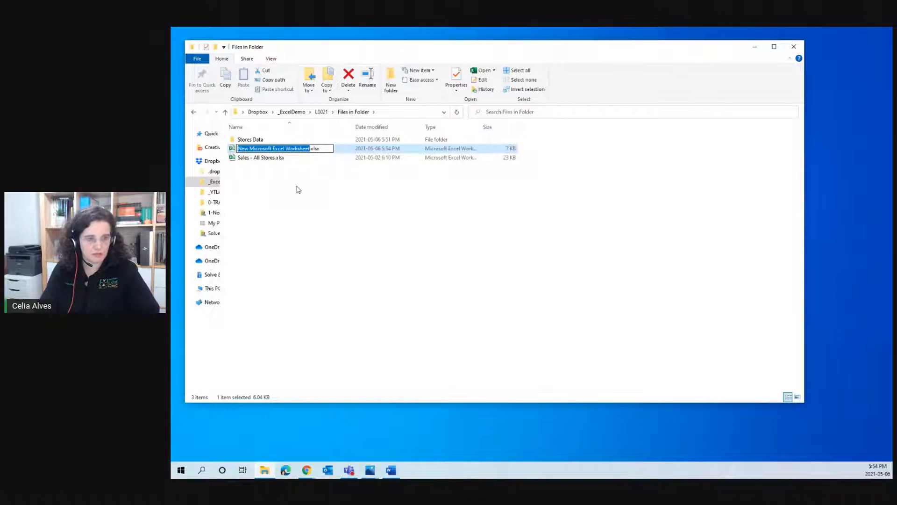
{"action": "type", "text": "Sales"}
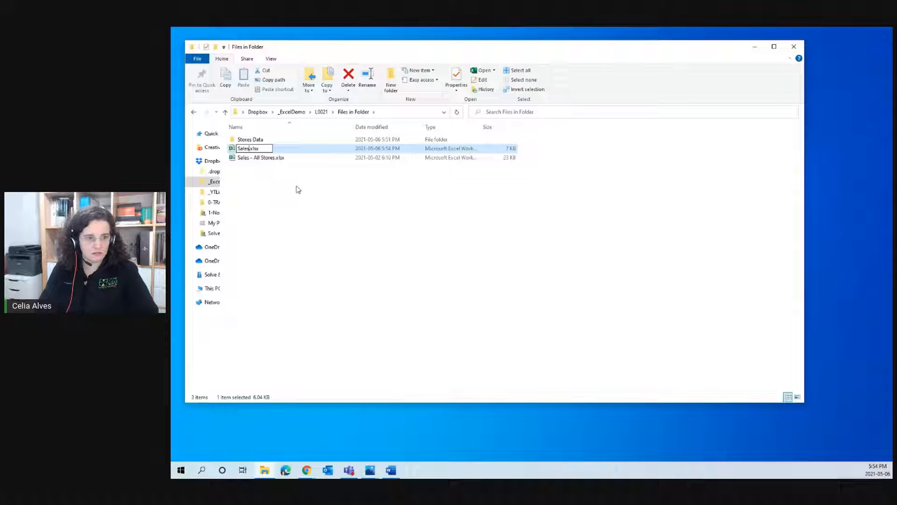
{"action": "type", "text": " - Al"}
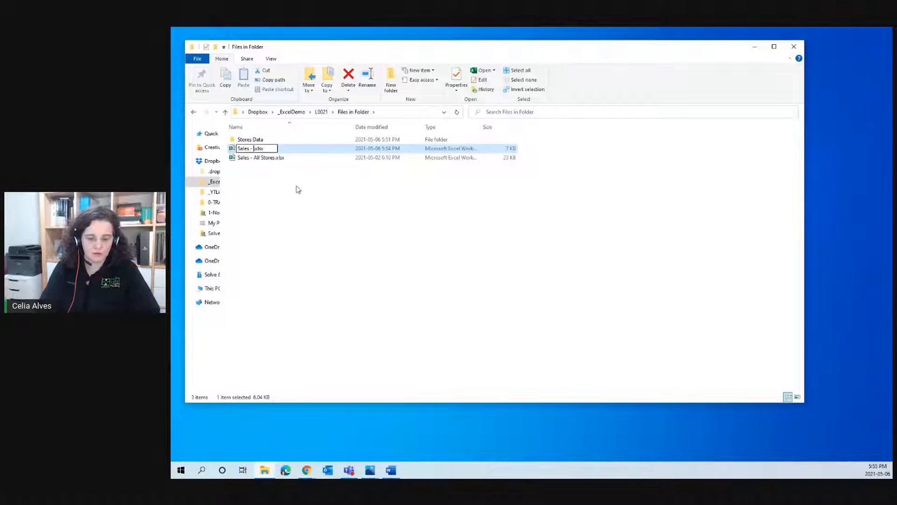
{"action": "type", "text": "l Stores_LIVE"}
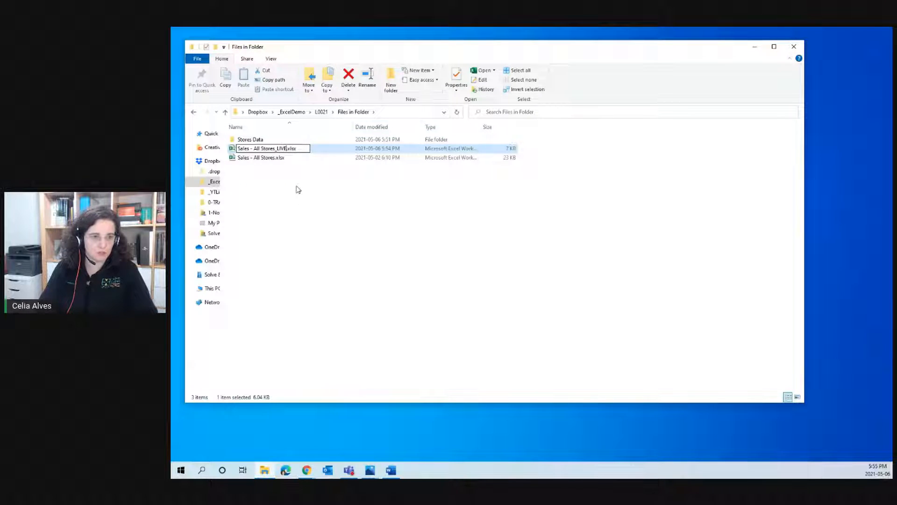
{"action": "key", "text": "Return"}
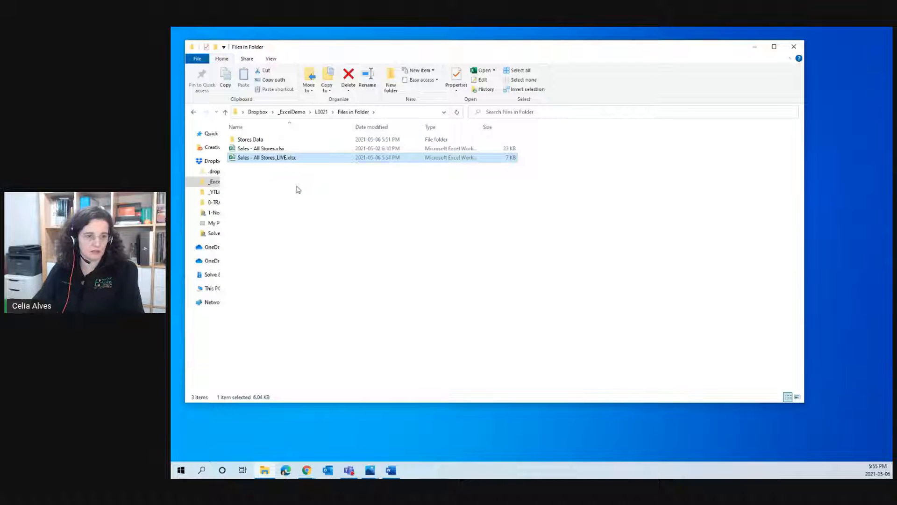
- Open Sales - All Stores_LIVE.xlsx in Excel with its window maximized, and select cell B4
{"action": "key", "text": "Return"}
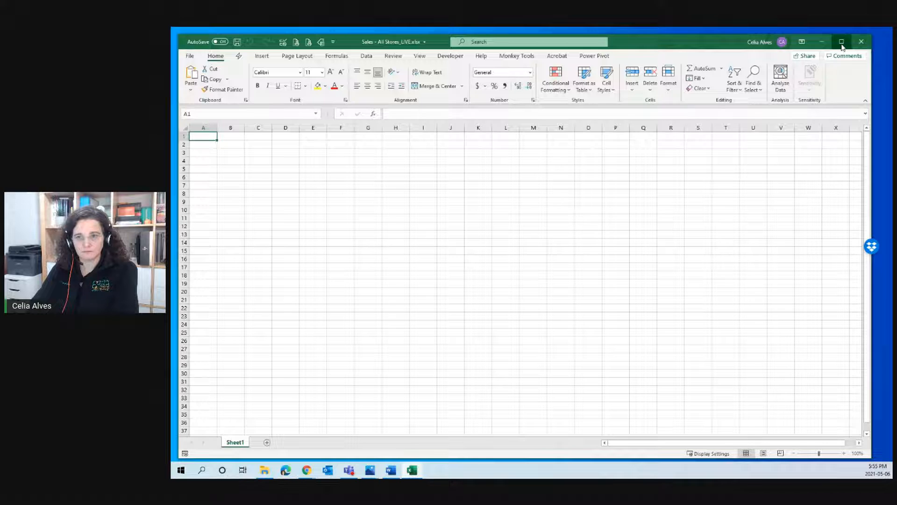
{"action": "left_click", "coordinate": [835, 45]}
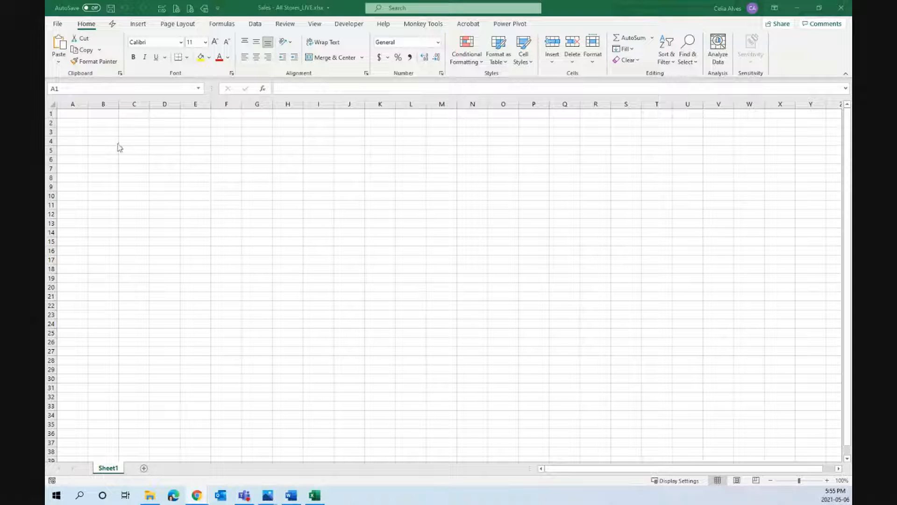
{"action": "left_click", "coordinate": [96, 141]}
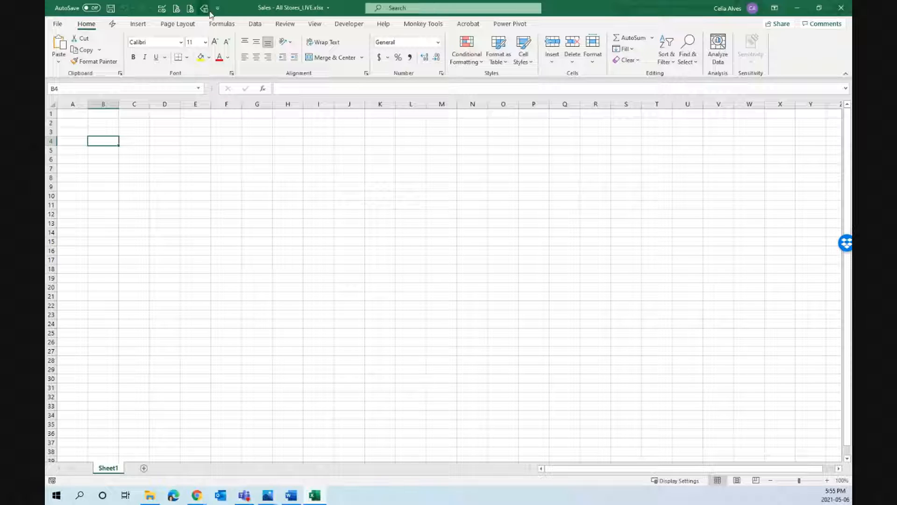
- Start a Get Data import from a folder and widen the file list in the Browse dialog
{"action": "left_click", "coordinate": [260, 27]}
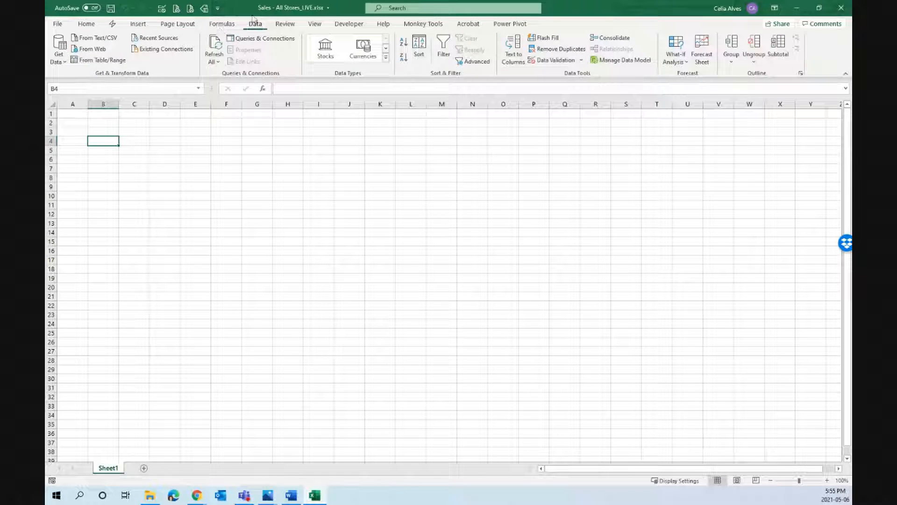
{"action": "left_click", "coordinate": [60, 56]}
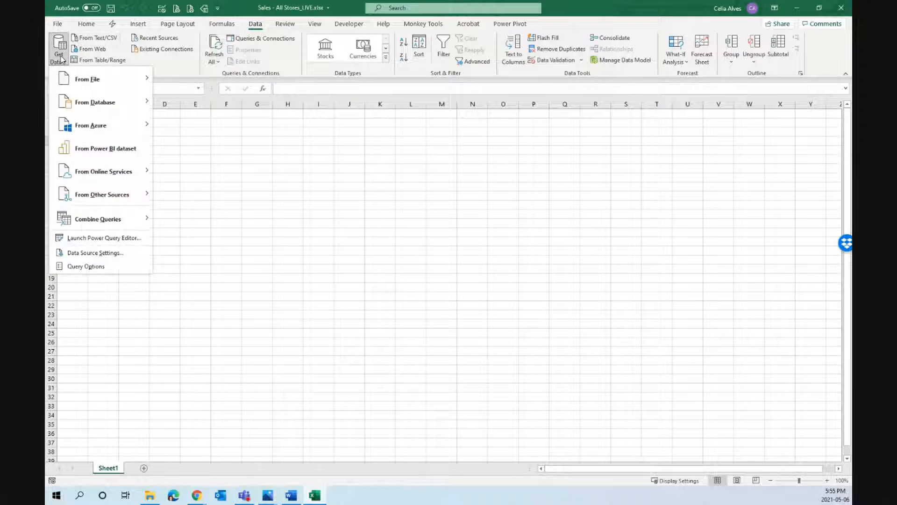
{"action": "mouse_move", "coordinate": [70, 83]}
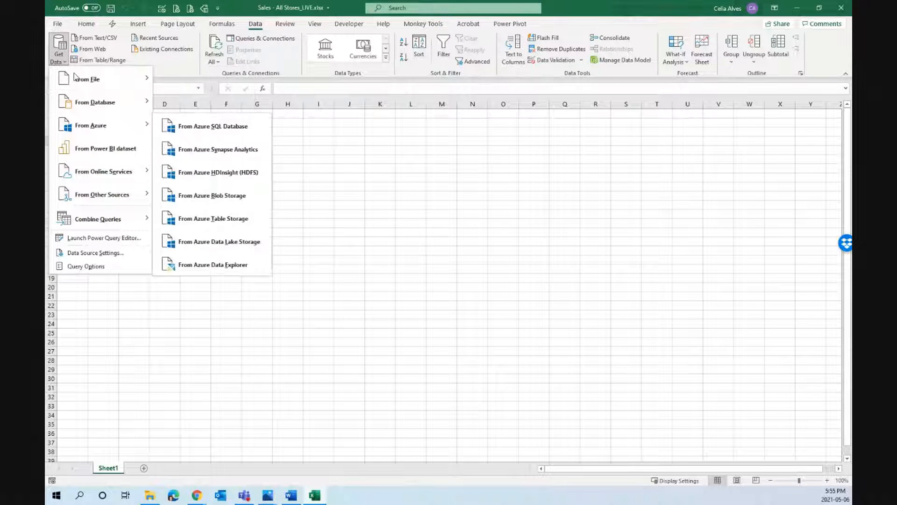
{"action": "mouse_move", "coordinate": [135, 73]}
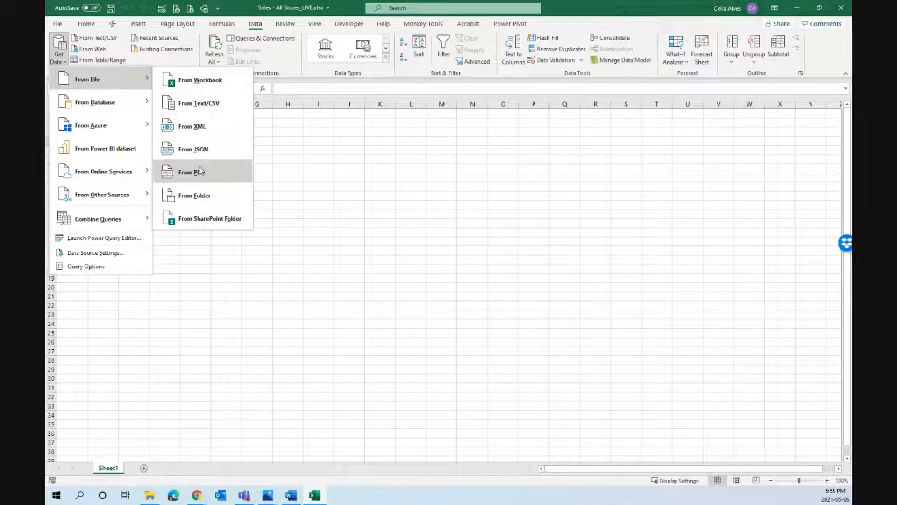
{"action": "left_click", "coordinate": [197, 200]}
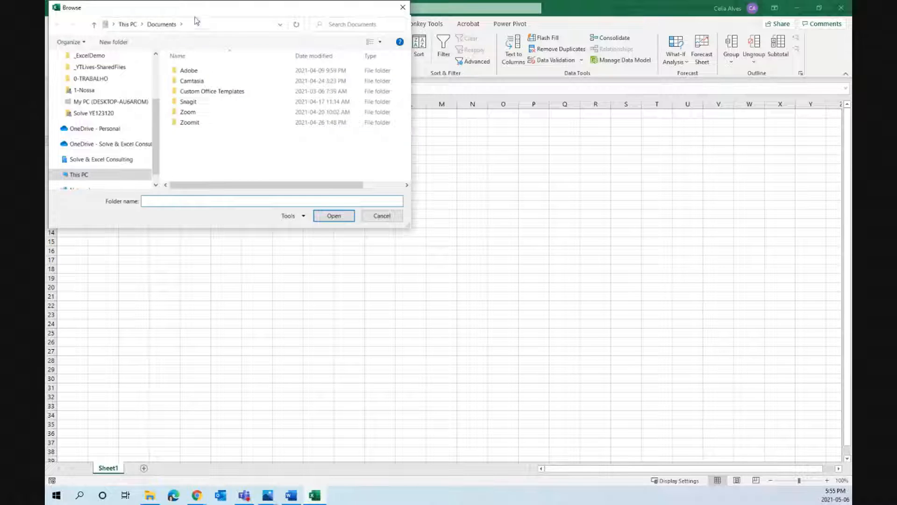
{"action": "left_click_drag", "start_coordinate": [196, 10], "coordinate": [237, 90]}
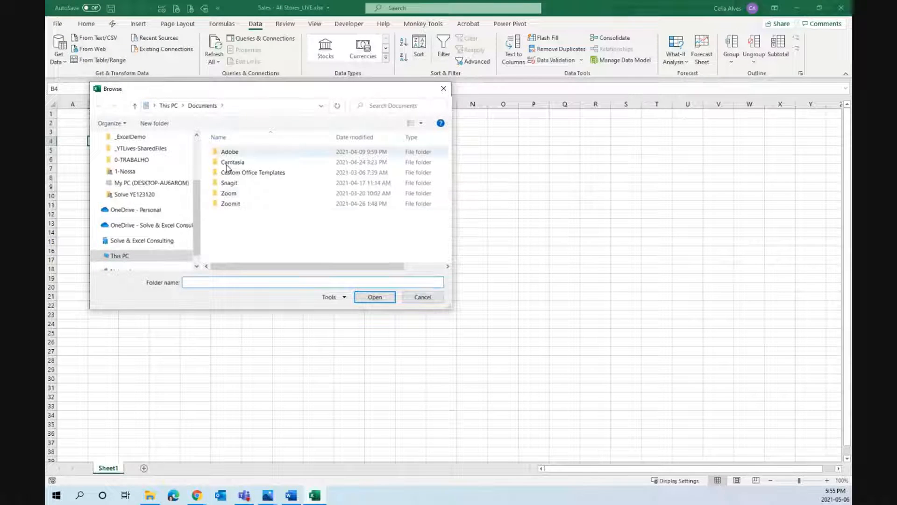
{"action": "left_click_drag", "start_coordinate": [199, 179], "coordinate": [143, 171]}
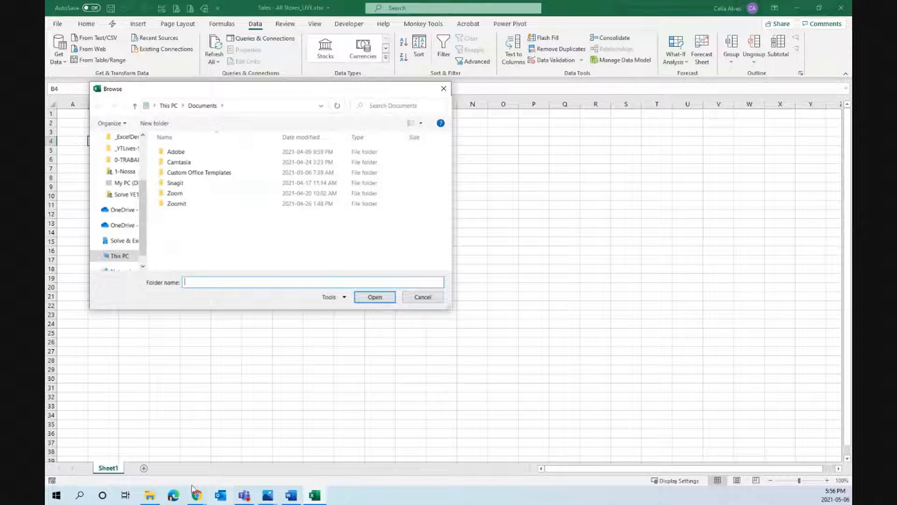
- Get the full path of the Stores Data folder in File Explorer and return to Excel's Browse dialog
{"action": "left_click", "coordinate": [151, 497]}
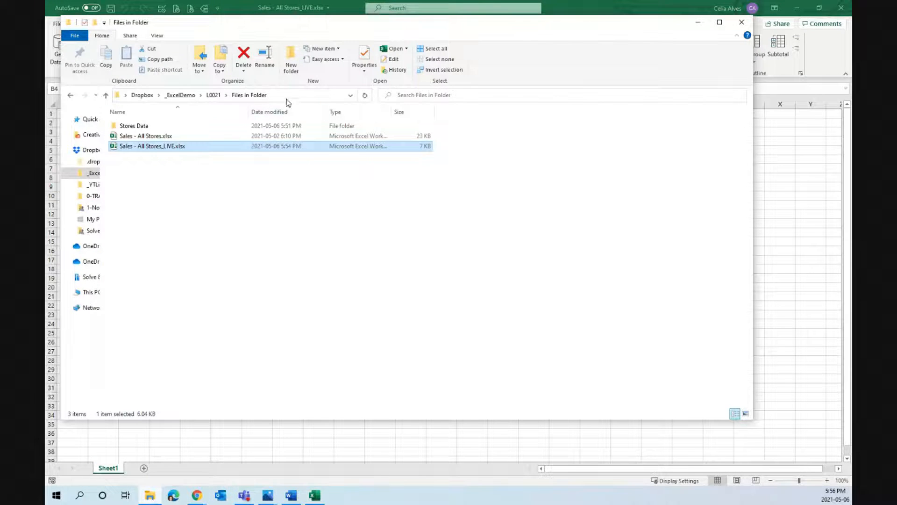
{"action": "double_click", "coordinate": [144, 126]}
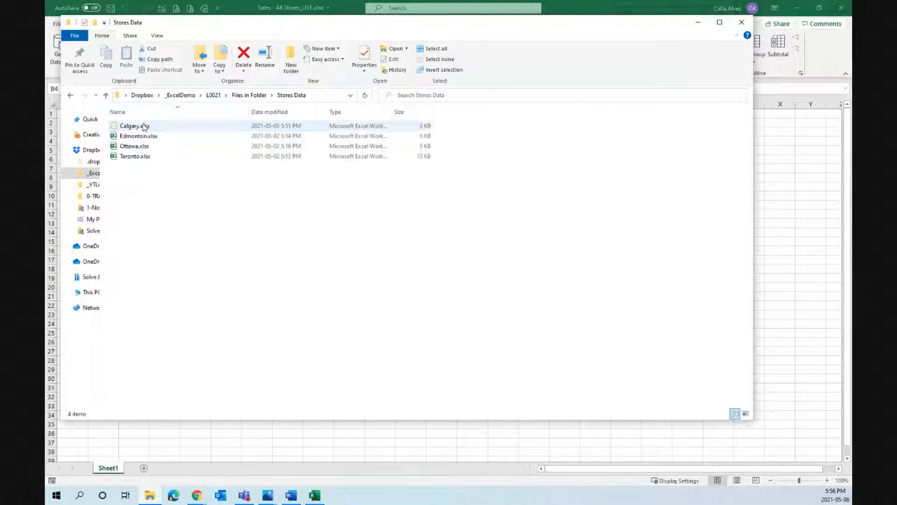
{"action": "left_click", "coordinate": [316, 95]}
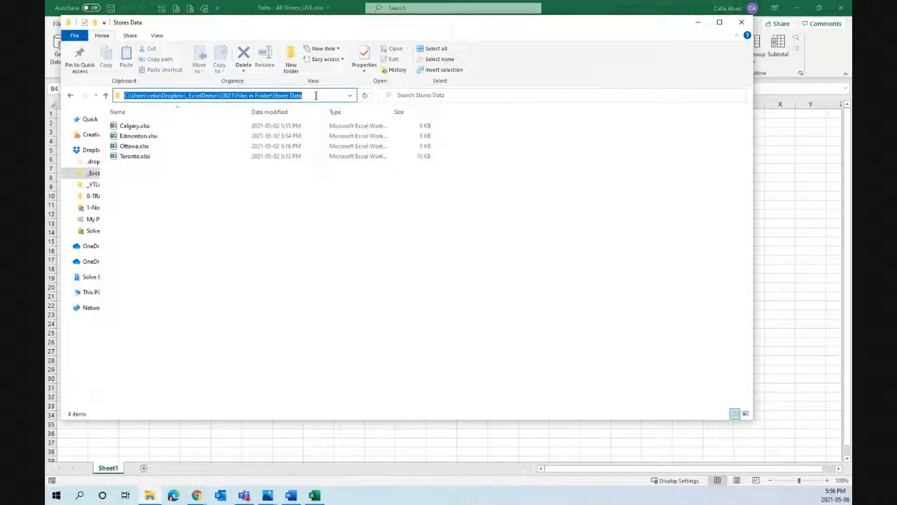
{"action": "key", "text": "Escape"}
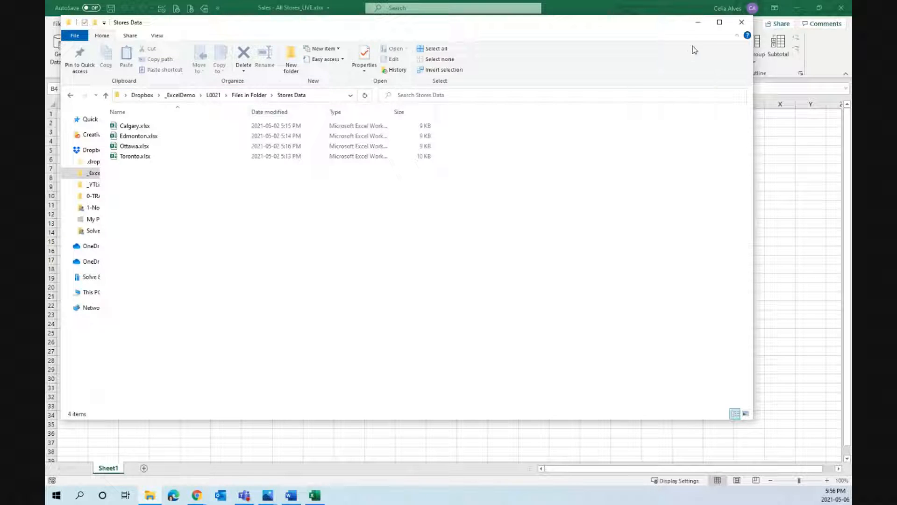
{"action": "left_click", "coordinate": [797, 205]}
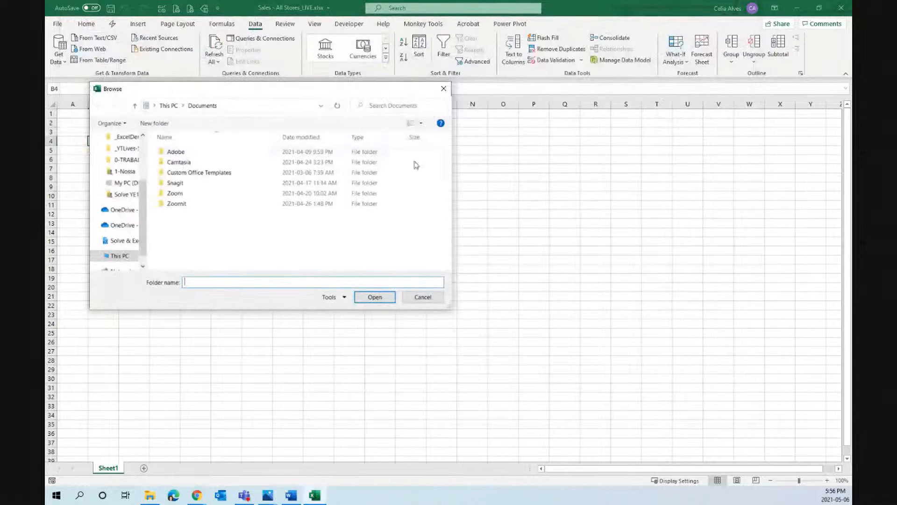
- Choose the Stores Data folder inside Files in Folder as the import source and open its file list for transformation
{"action": "left_click", "coordinate": [243, 105]}
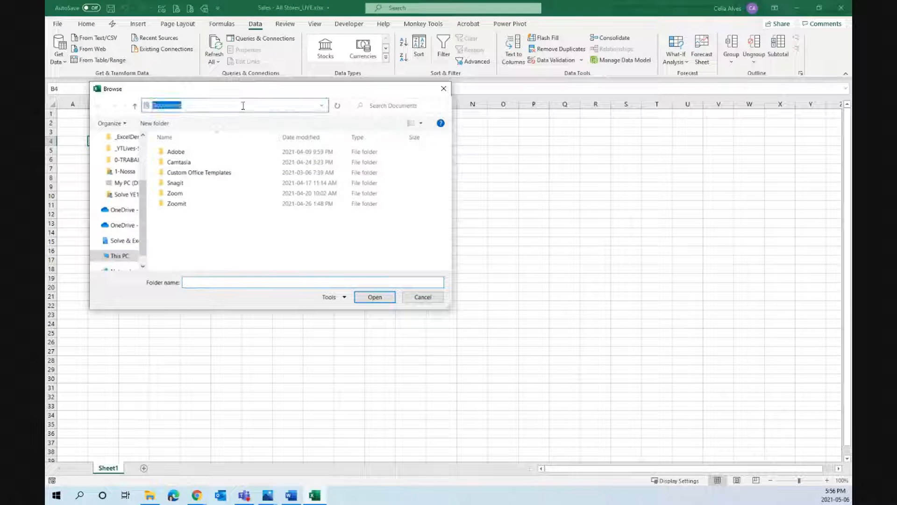
{"action": "type", "text": "C:\\Users\\celia\\Dropbox\\_ExcelDemo\\L002\\Files in Folder\\Stores Data"}
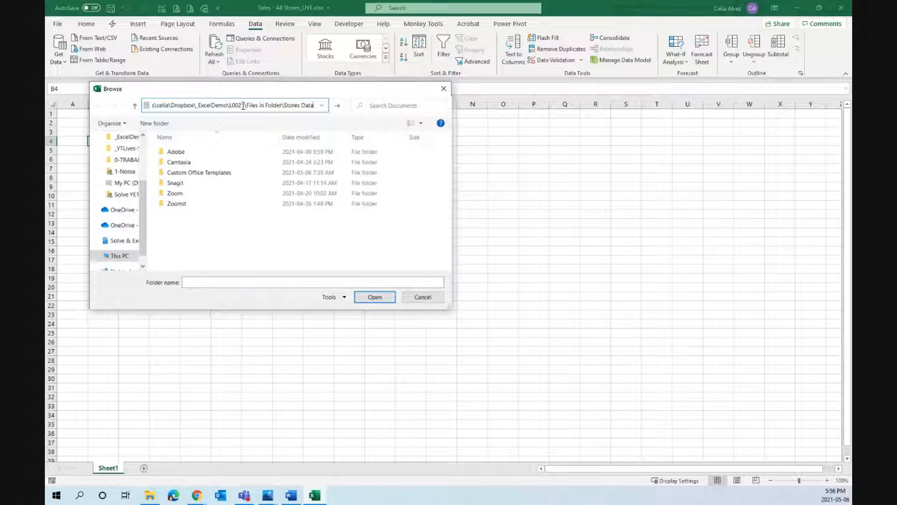
{"action": "key", "text": "Return"}
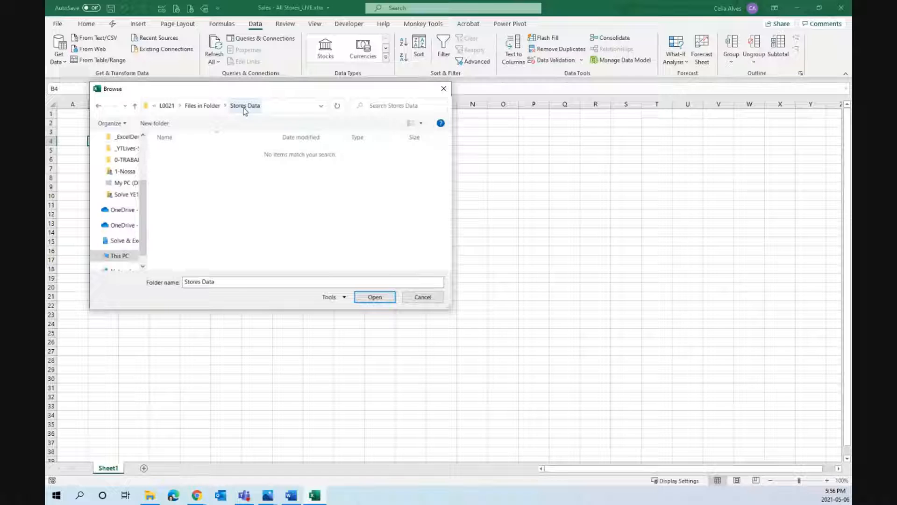
{"action": "left_click", "coordinate": [216, 107]}
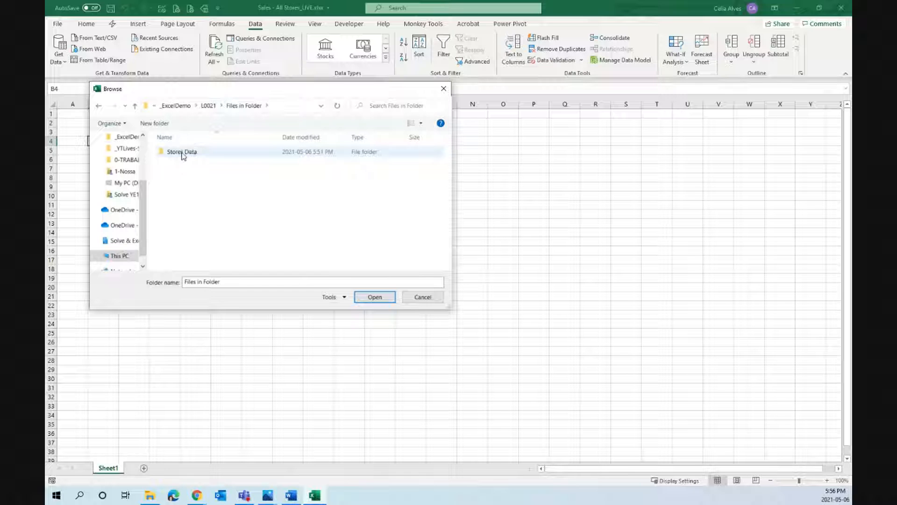
{"action": "double_click", "coordinate": [183, 152]}
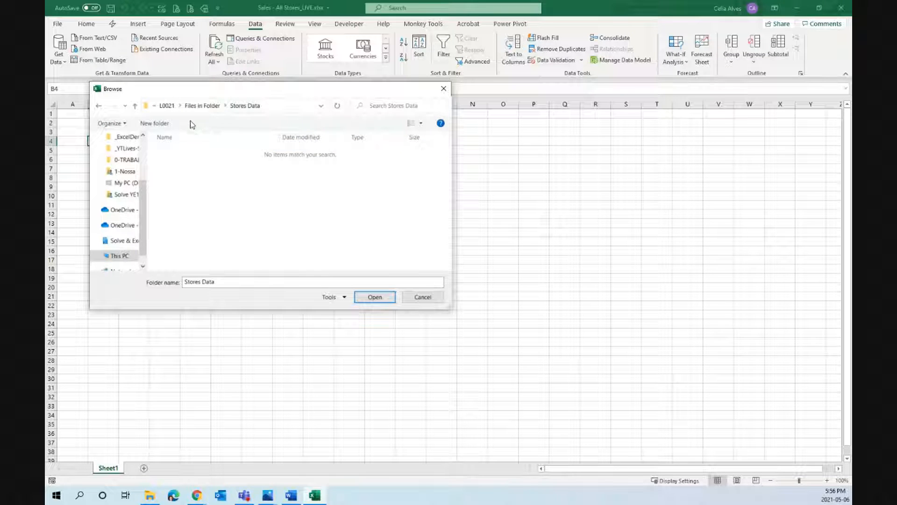
{"action": "left_click", "coordinate": [375, 298]}
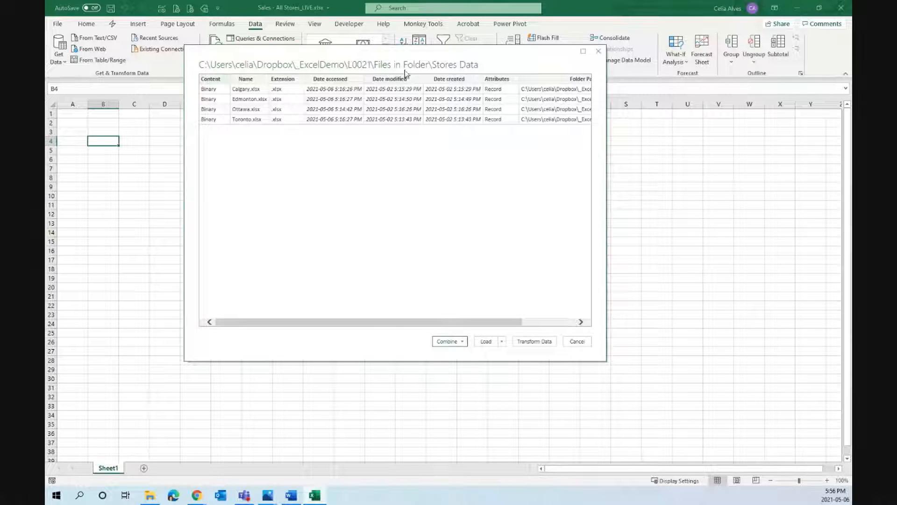
{"action": "left_click_drag", "start_coordinate": [409, 52], "coordinate": [370, 113]}
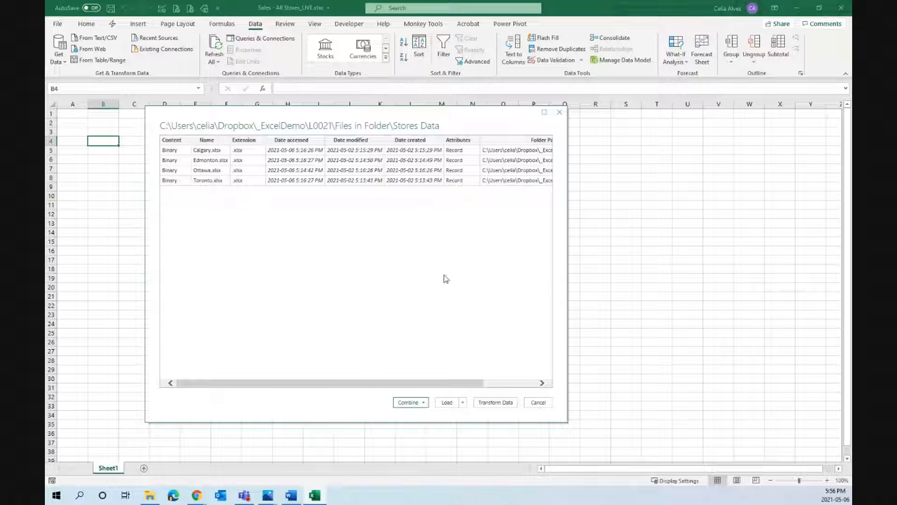
{"action": "left_click", "coordinate": [496, 403]}
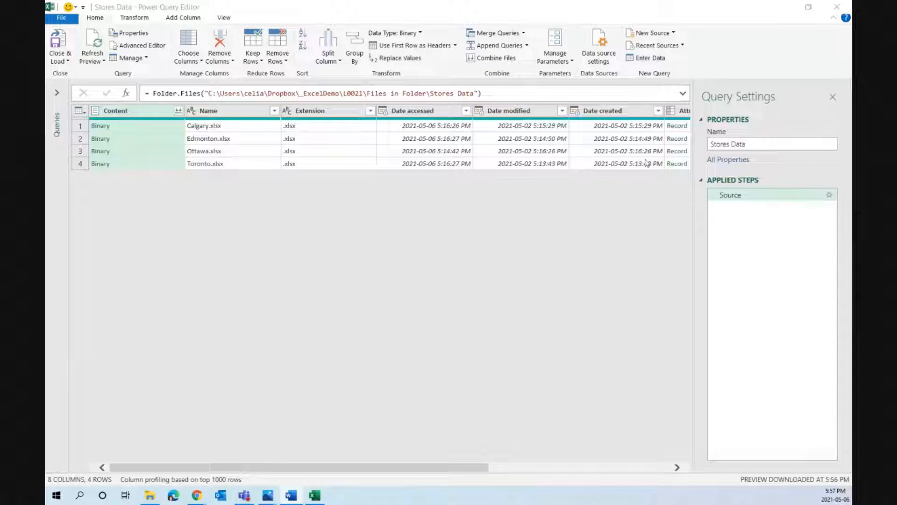
- Preview the Binary content of the Calgary, Edmonton, Ottawa and Toronto files in the Content column
{"action": "left_click", "coordinate": [135, 126]}
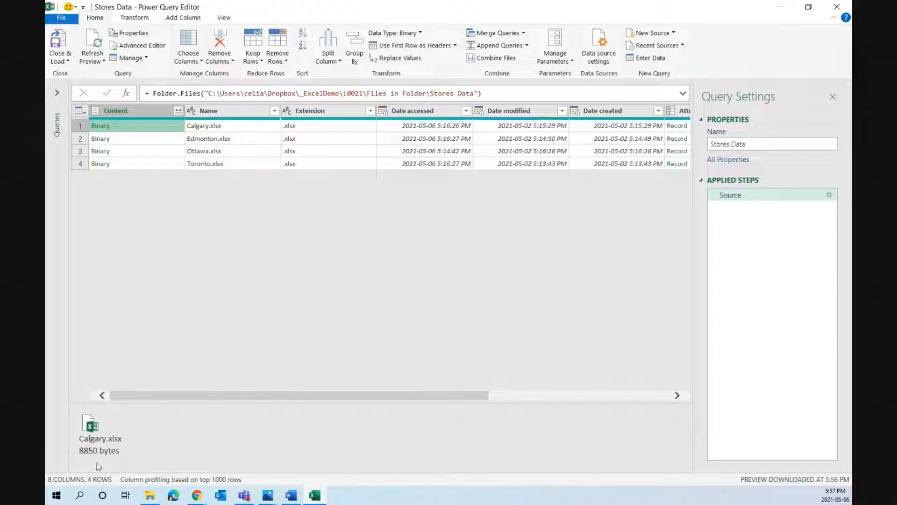
{"action": "left_click", "coordinate": [157, 138]}
{"action": "left_click", "coordinate": [157, 151]}
{"action": "left_click", "coordinate": [157, 163]}
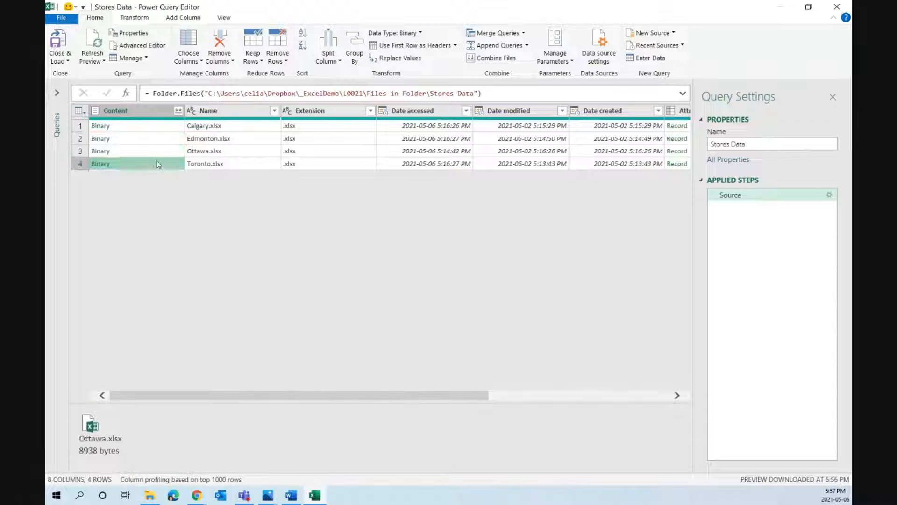
- Keep only the Content and Name columns of the Stores Data query and remove all other columns
{"action": "left_click", "coordinate": [161, 110]}
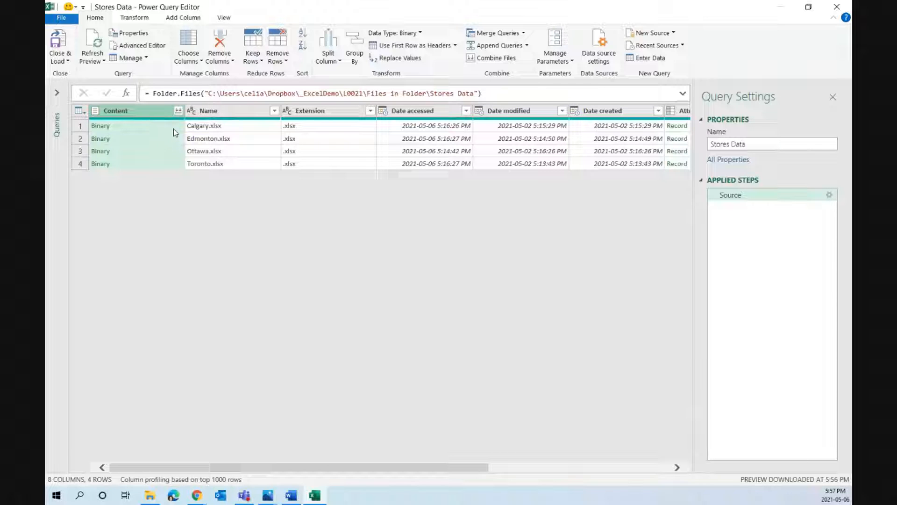
{"action": "left_click", "coordinate": [236, 115], "text": "ctrl"}
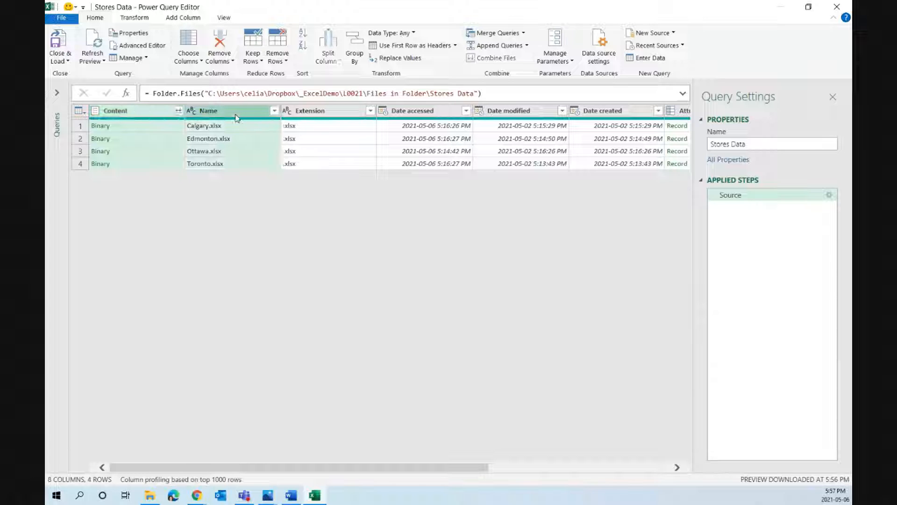
{"action": "right_click", "coordinate": [236, 114]}
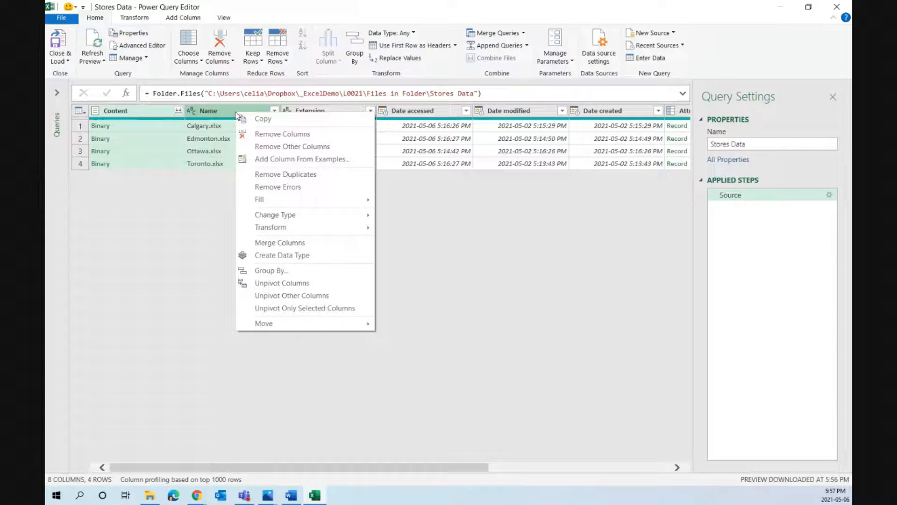
{"action": "left_click", "coordinate": [269, 147]}
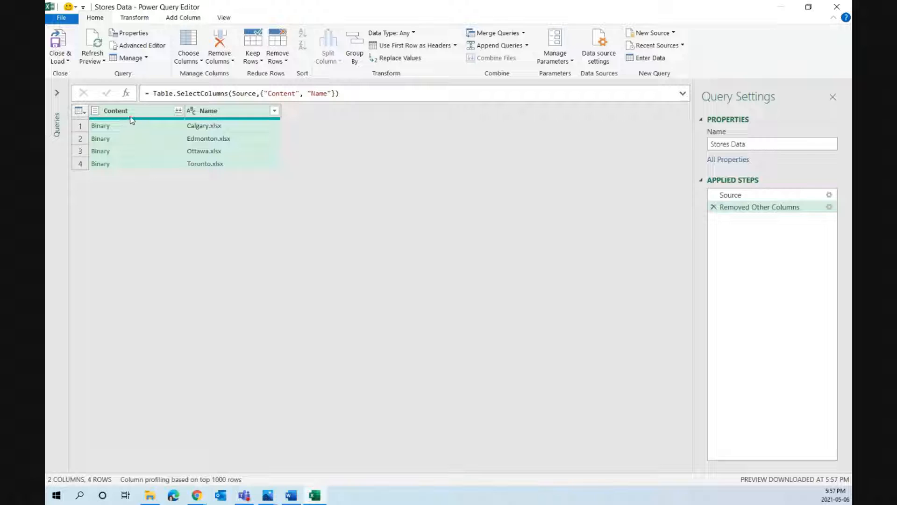
- Combine the files from the Content column using First file as the sample and Sheet1 as the object, and refresh the resulting preview
{"action": "left_click", "coordinate": [178, 111]}
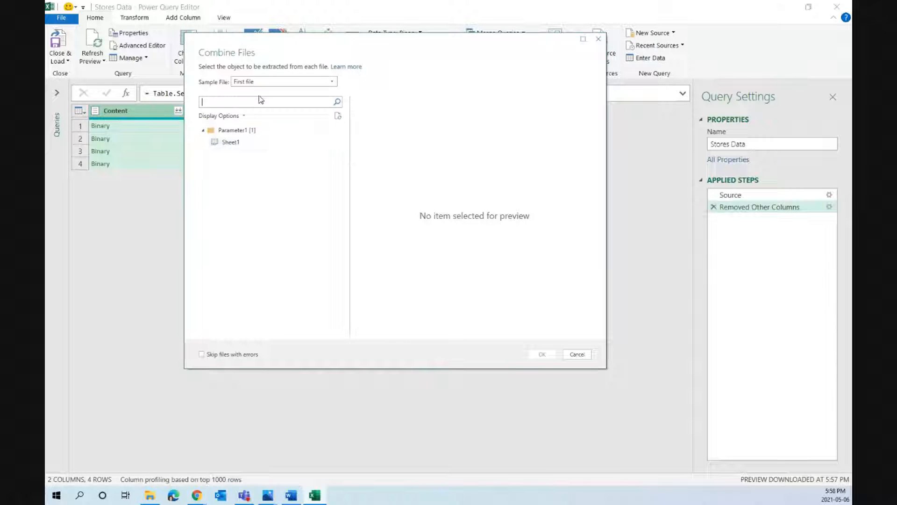
{"action": "left_click", "coordinate": [273, 83]}
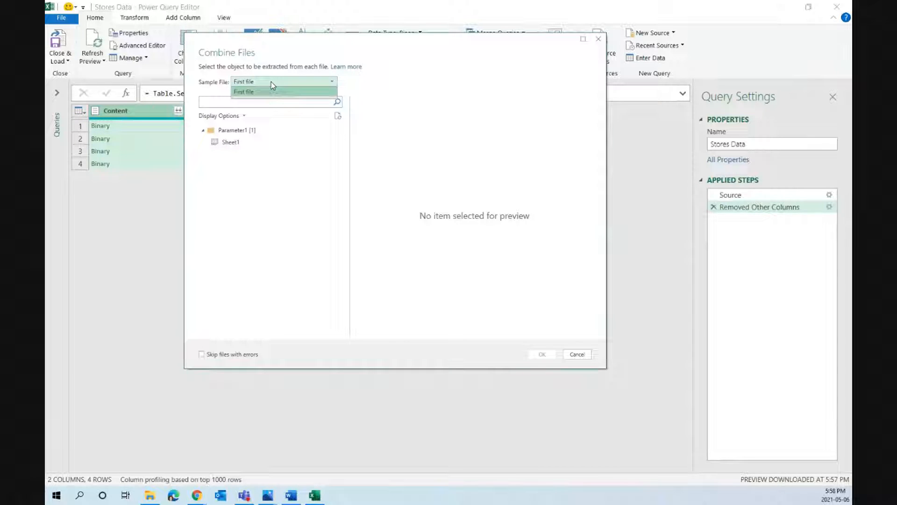
{"action": "left_click", "coordinate": [273, 91]}
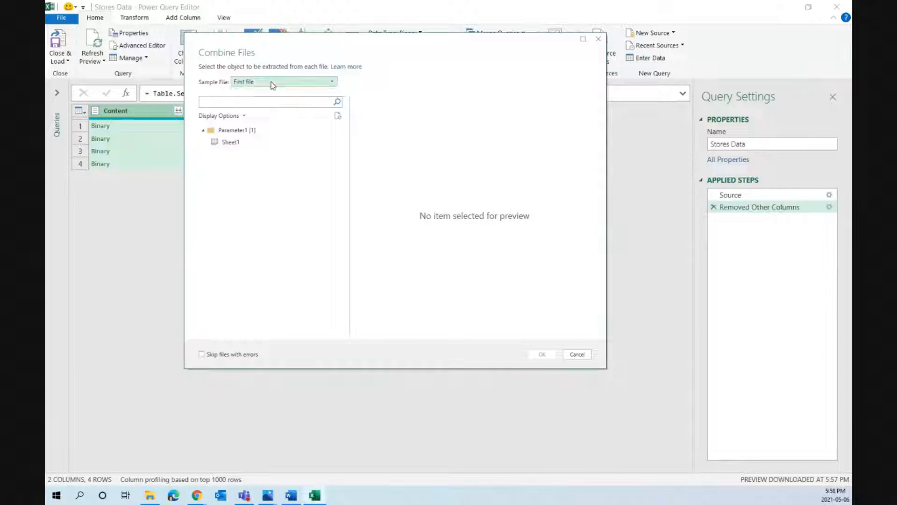
{"action": "left_click", "coordinate": [233, 148]}
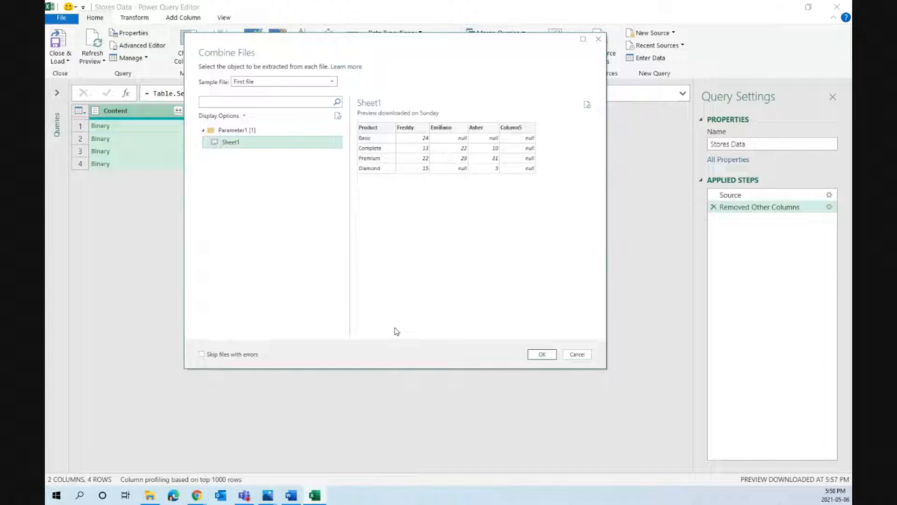
{"action": "left_click", "coordinate": [540, 356]}
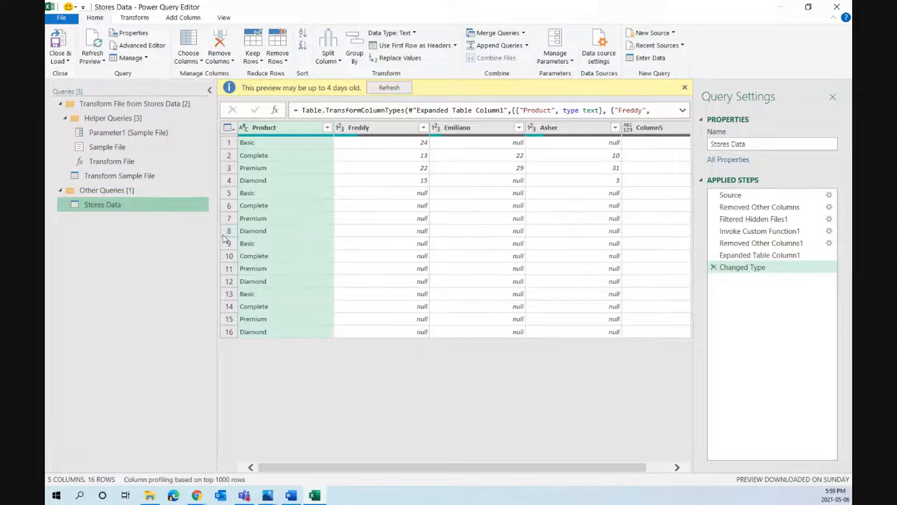
{"action": "mouse_move", "coordinate": [216, 230]}
{"action": "left_mouse_down"}
{"action": "mouse_move", "coordinate": [191, 228]}
{"action": "mouse_move", "coordinate": [207, 228]}
{"action": "mouse_move", "coordinate": [200, 227]}
{"action": "left_mouse_up"}
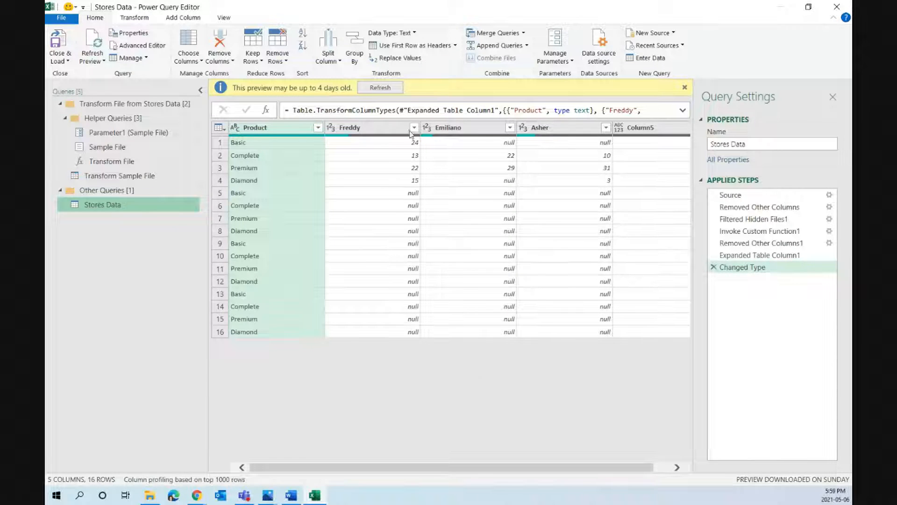
{"action": "left_click", "coordinate": [380, 87]}
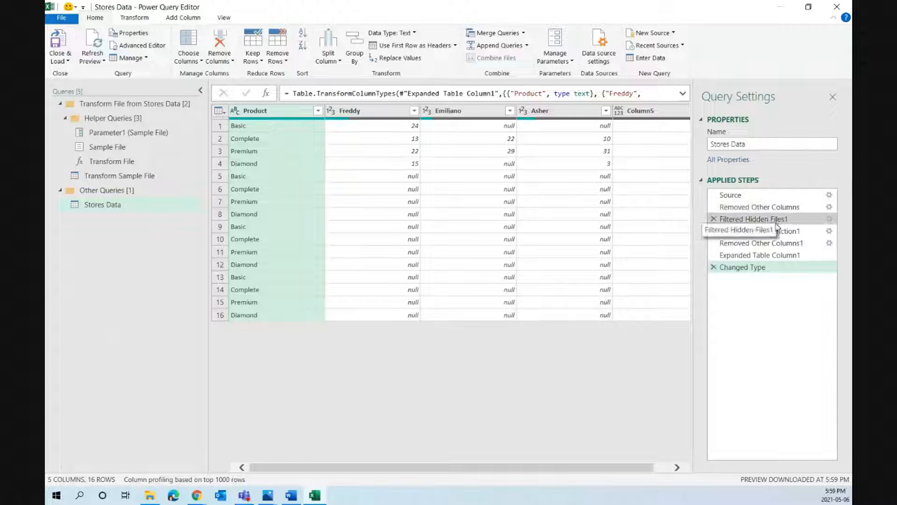
- Collapse the queries list to examine all columns of the combined Stores Data table, and expand the list again
{"action": "left_click", "coordinate": [750, 144]}
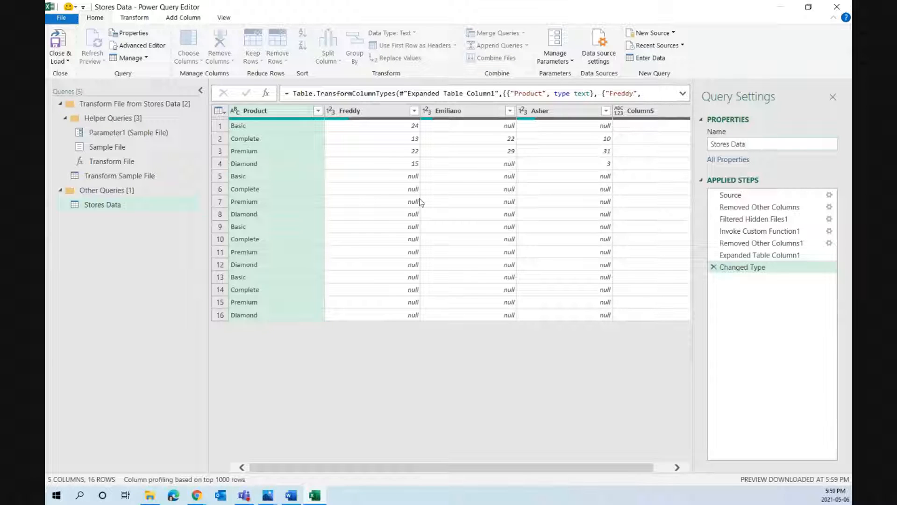
{"action": "left_click", "coordinate": [200, 90]}
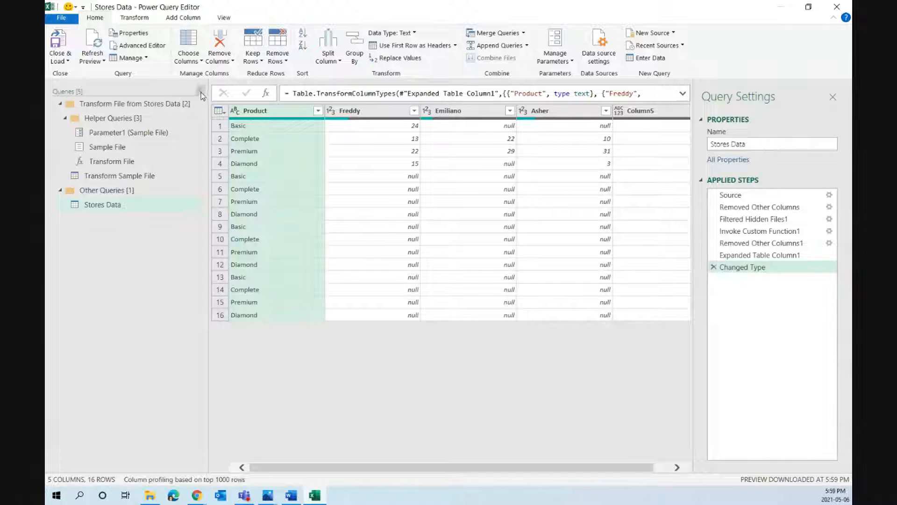
{"action": "left_click", "coordinate": [201, 92]}
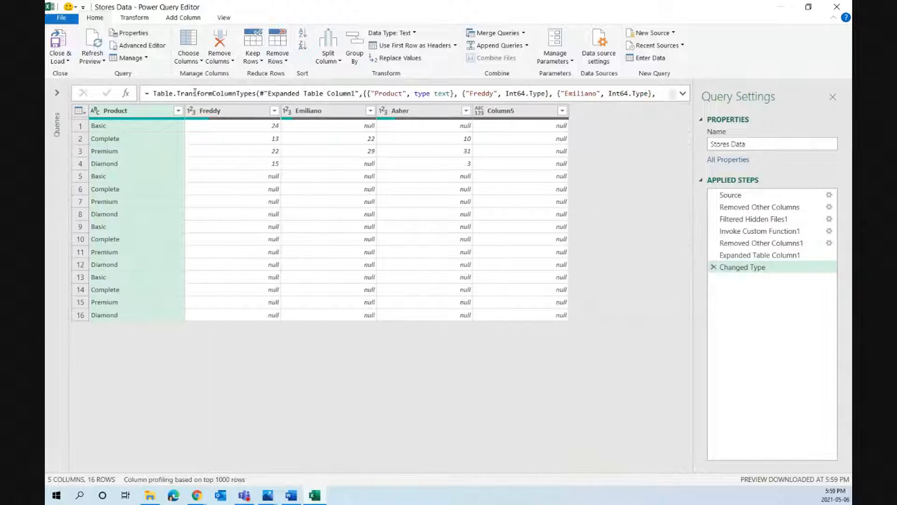
{"action": "left_click", "coordinate": [54, 94]}
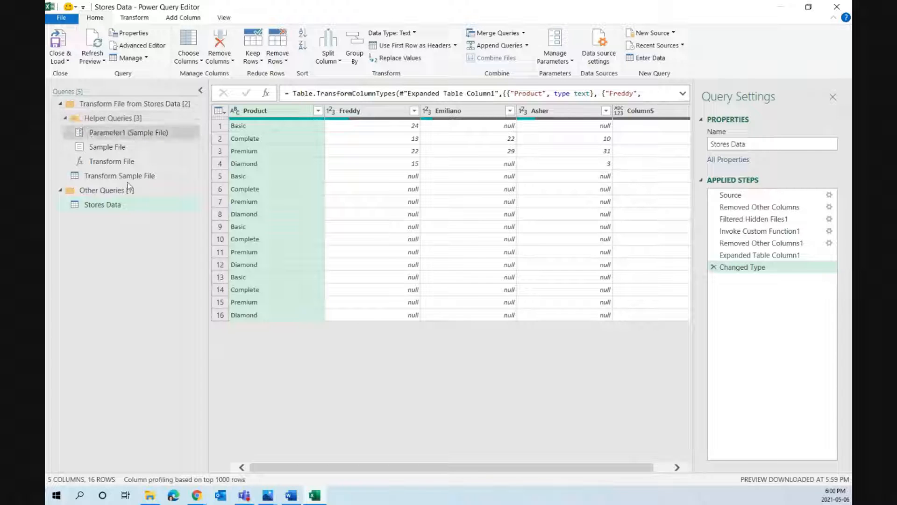
- Examine the Parameter1, Sample File, Transform Sample File and Transform File queries generated for combining the files
{"action": "left_click", "coordinate": [123, 133]}
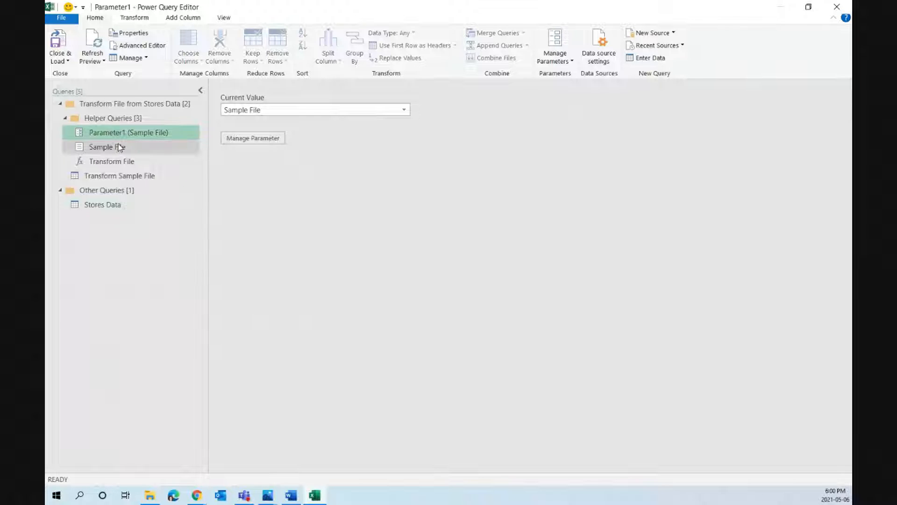
{"action": "left_click", "coordinate": [119, 146]}
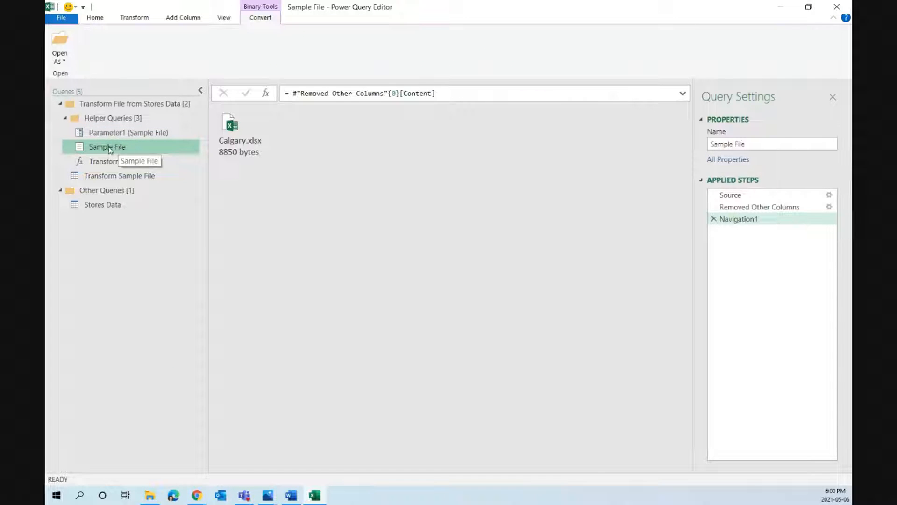
{"action": "left_click", "coordinate": [113, 135]}
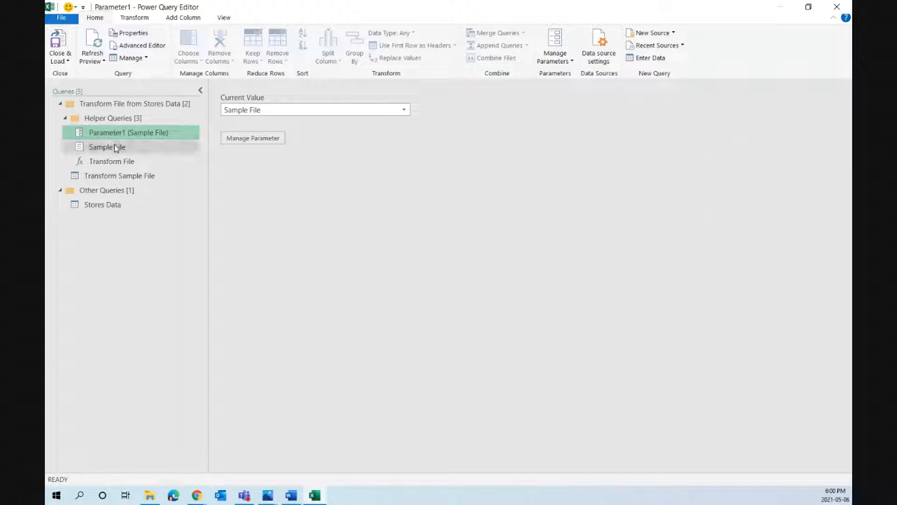
{"action": "left_click", "coordinate": [116, 147]}
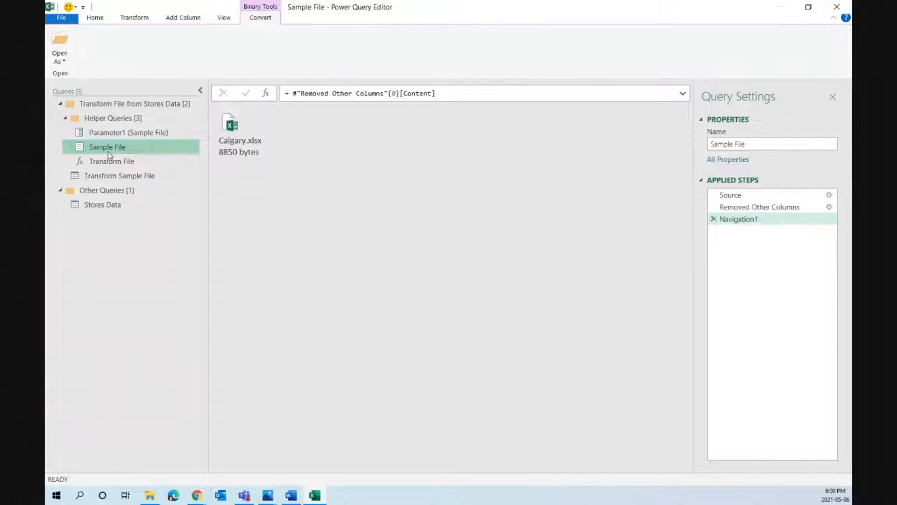
{"action": "left_click", "coordinate": [111, 177]}
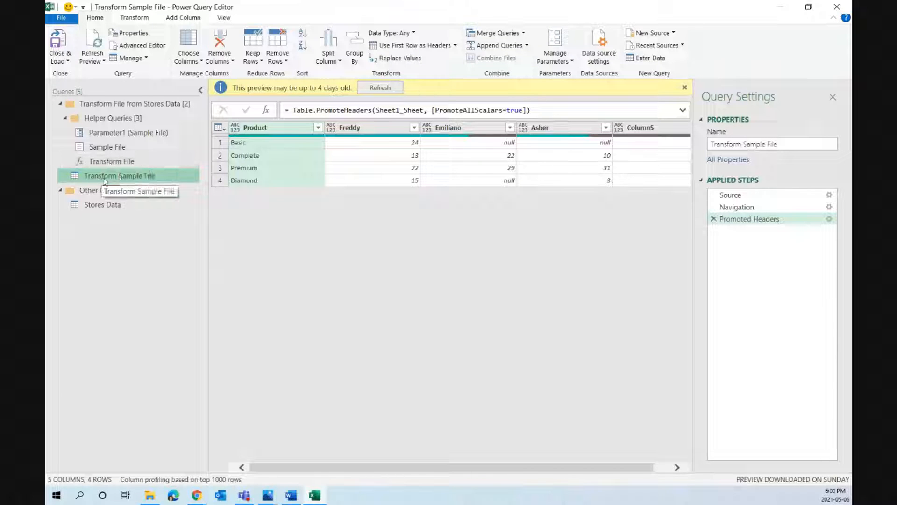
{"action": "left_click", "coordinate": [128, 162]}
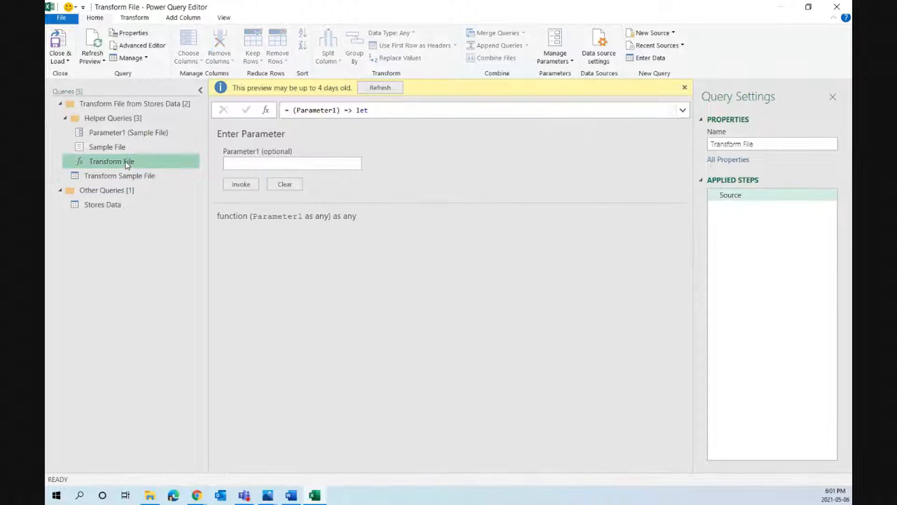
- Review the Filtered Hidden Files1, Source and Removed Other Columns steps of the Stores Data query
{"action": "left_click", "coordinate": [95, 208]}
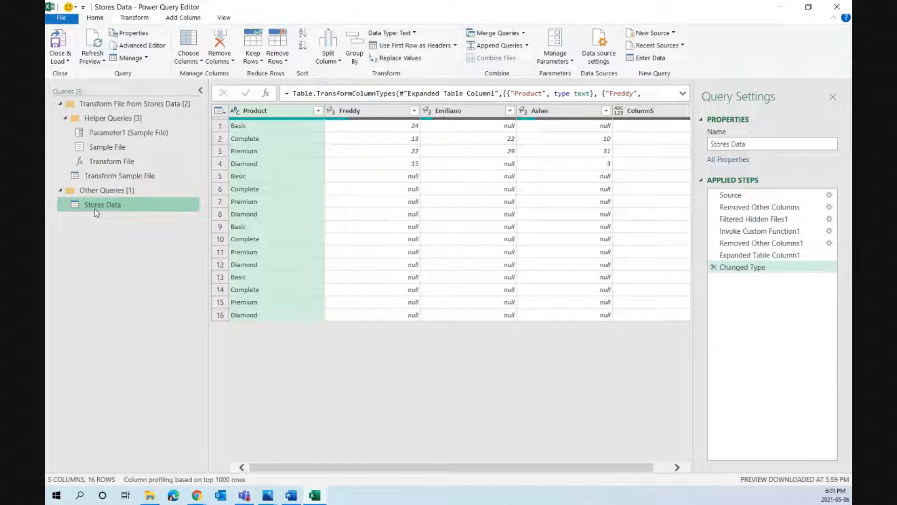
{"action": "mouse_move", "coordinate": [100, 118]}
{"action": "left_mouse_down"}
{"action": "mouse_move", "coordinate": [109, 135]}
{"action": "mouse_move", "coordinate": [94, 121]}
{"action": "left_mouse_up"}
{"action": "left_click", "coordinate": [783, 210]}
{"action": "left_click", "coordinate": [783, 219]}
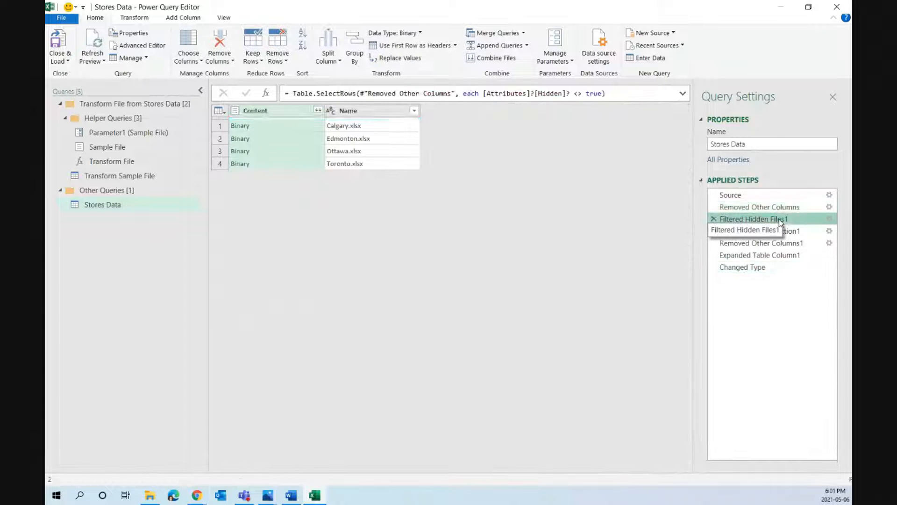
{"action": "left_click", "coordinate": [769, 195]}
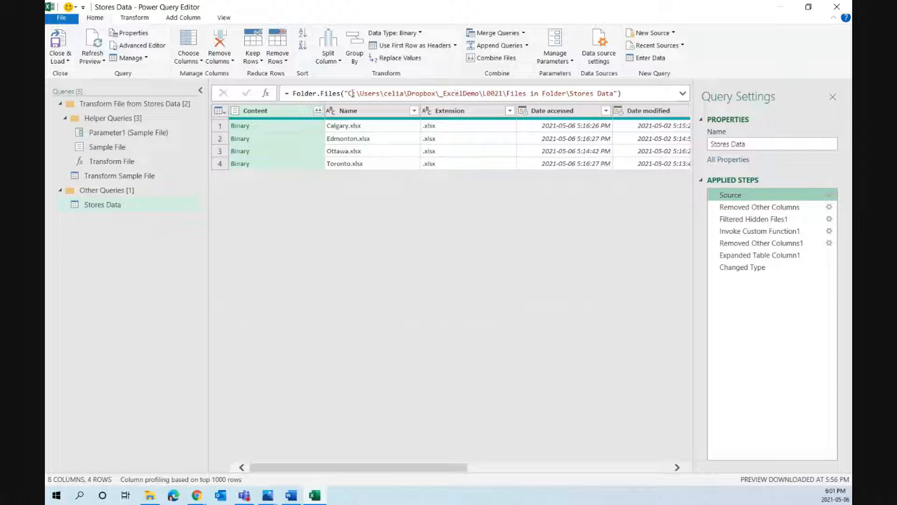
{"action": "left_click", "coordinate": [755, 208]}
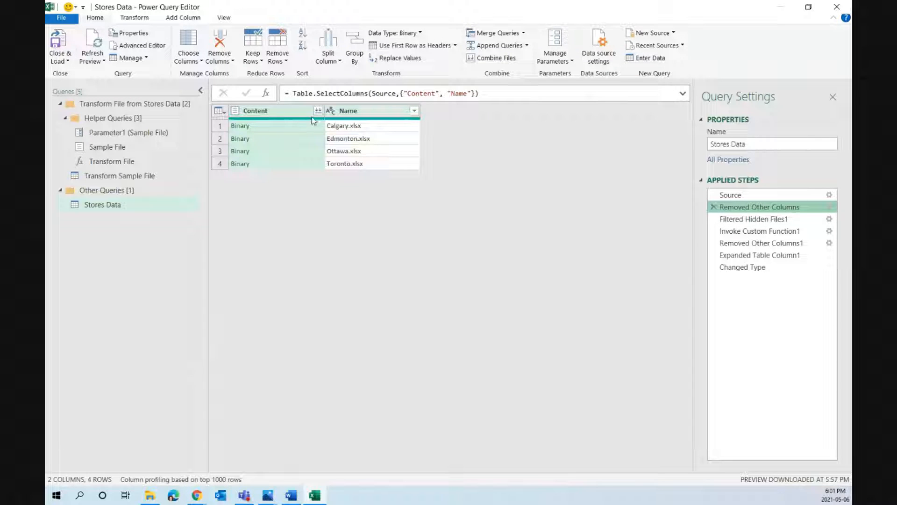
- Review the Filtered Hidden Files1 and Invoke Custom Function1 steps of Stores Data and preview each workbook's table in the Transform File column
{"action": "left_click", "coordinate": [744, 220]}
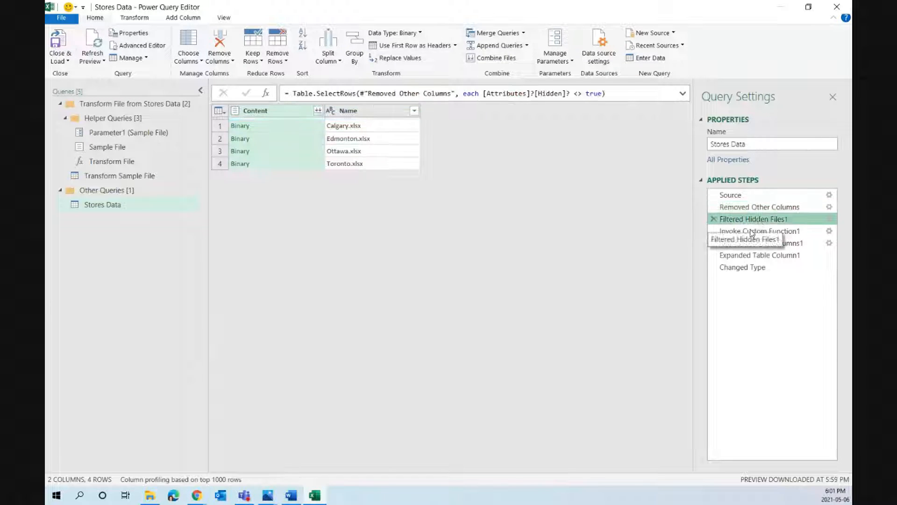
{"action": "left_click", "coordinate": [751, 232]}
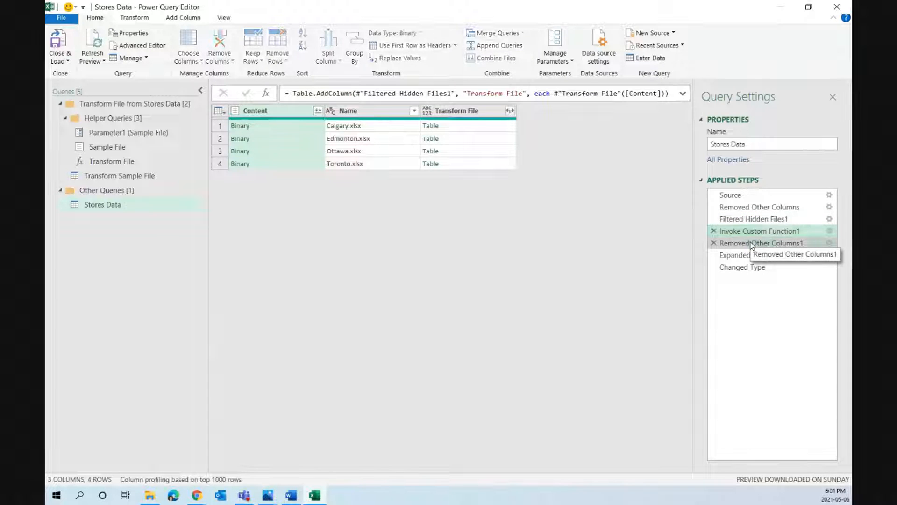
{"action": "left_click", "coordinate": [753, 244]}
{"action": "left_click", "coordinate": [752, 231]}
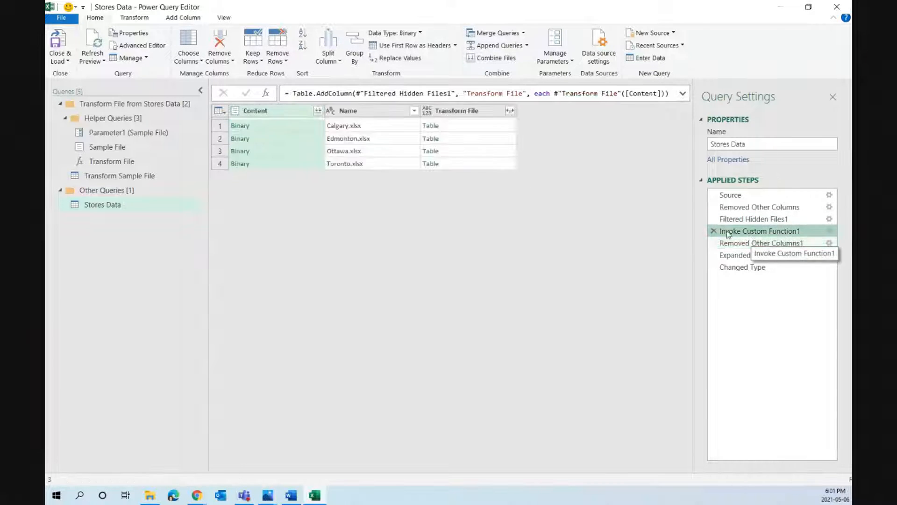
{"action": "left_click", "coordinate": [492, 127]}
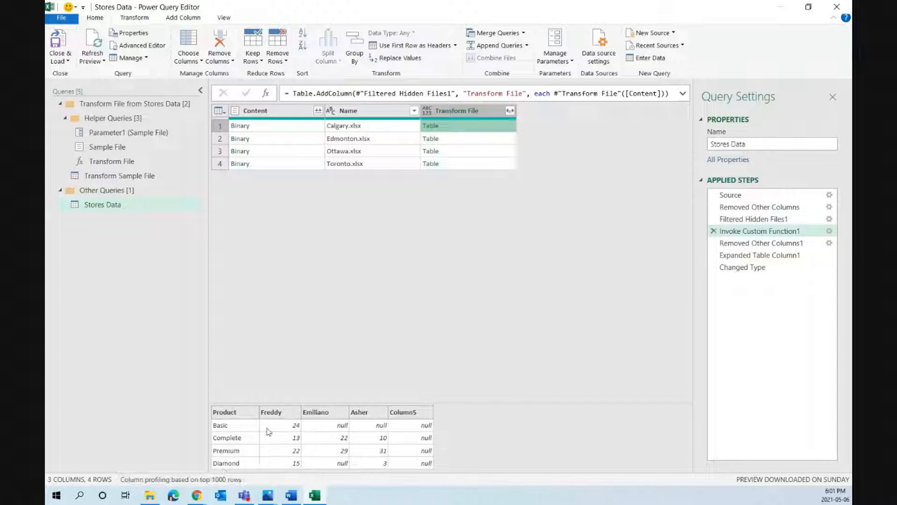
{"action": "left_click", "coordinate": [473, 141]}
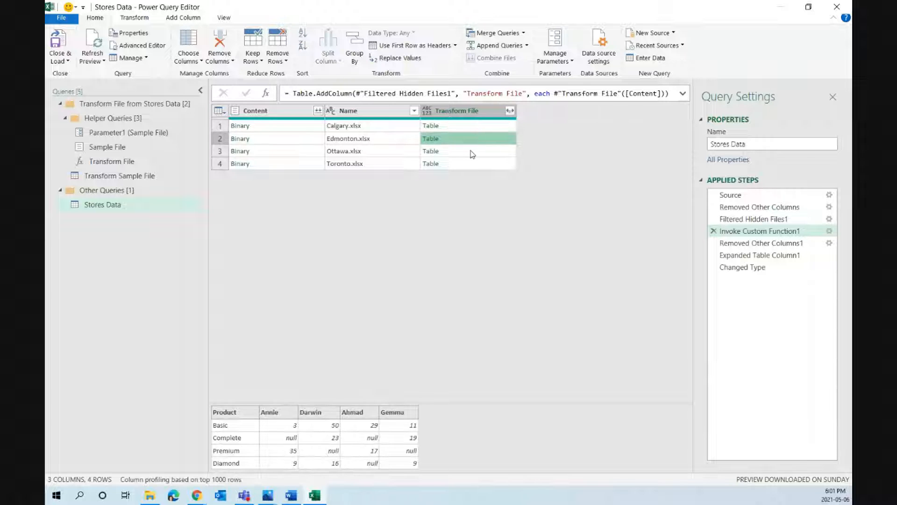
{"action": "left_click", "coordinate": [471, 151]}
{"action": "left_click", "coordinate": [470, 164]}
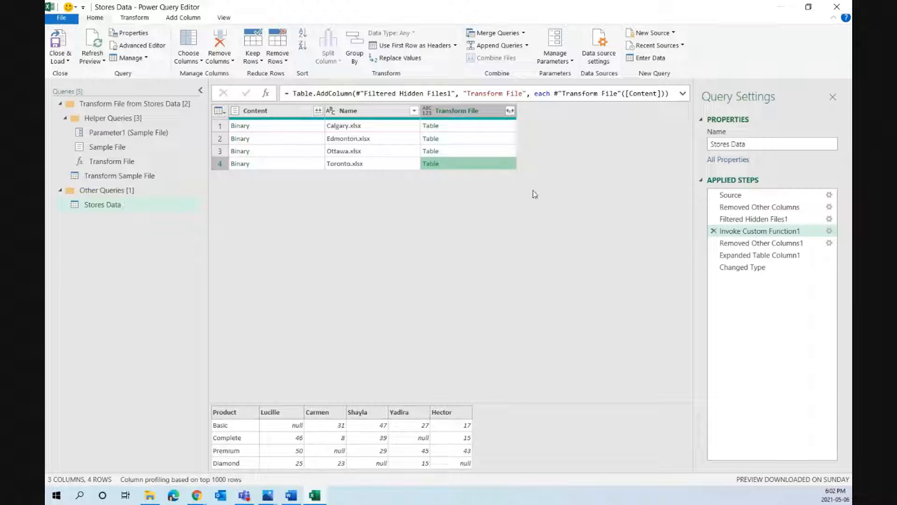
- Refresh the Transform Sample File query's preview and review its Source, Navigation and Promoted Headers steps
{"action": "left_click", "coordinate": [138, 180]}
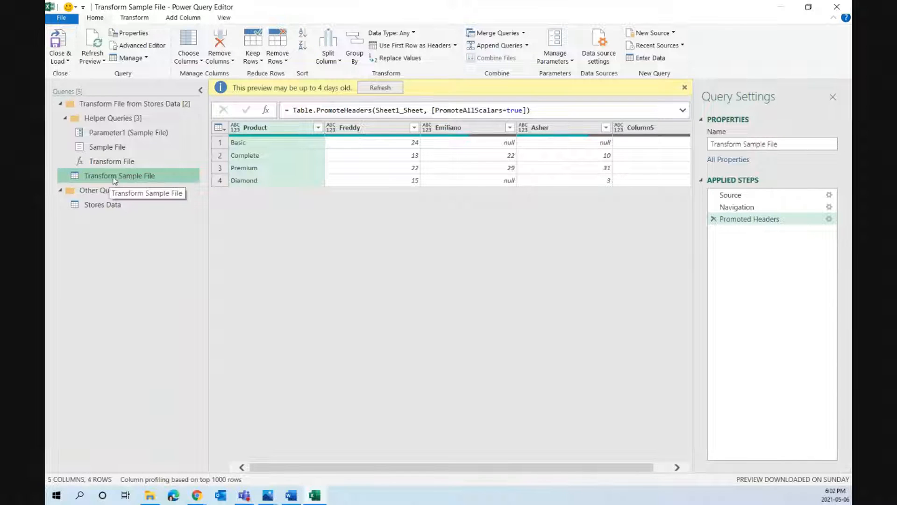
{"action": "left_click", "coordinate": [386, 93]}
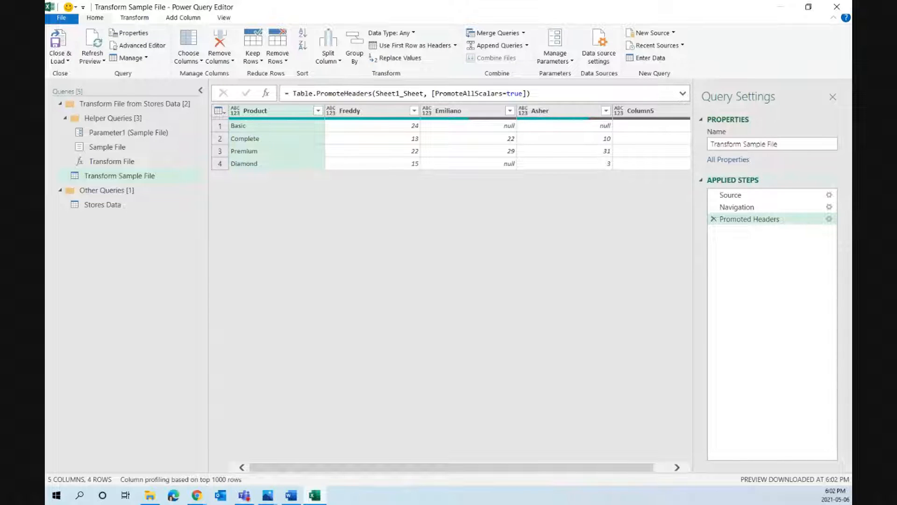
{"action": "left_click", "coordinate": [761, 200]}
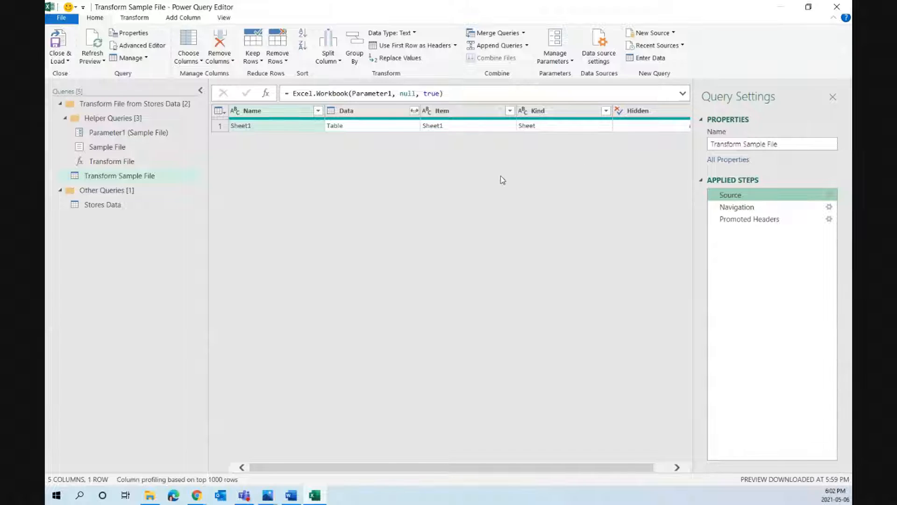
{"action": "left_click", "coordinate": [762, 207]}
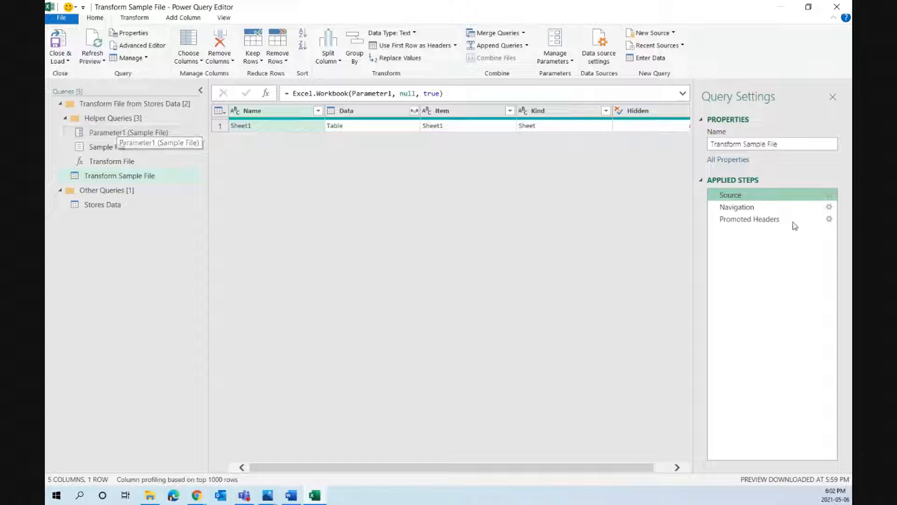
{"action": "left_click", "coordinate": [766, 211]}
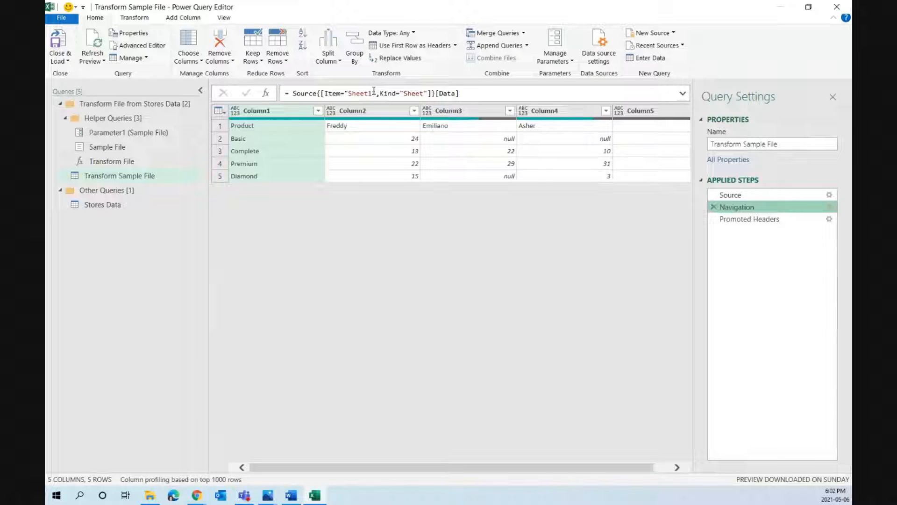
{"action": "left_click", "coordinate": [754, 219]}
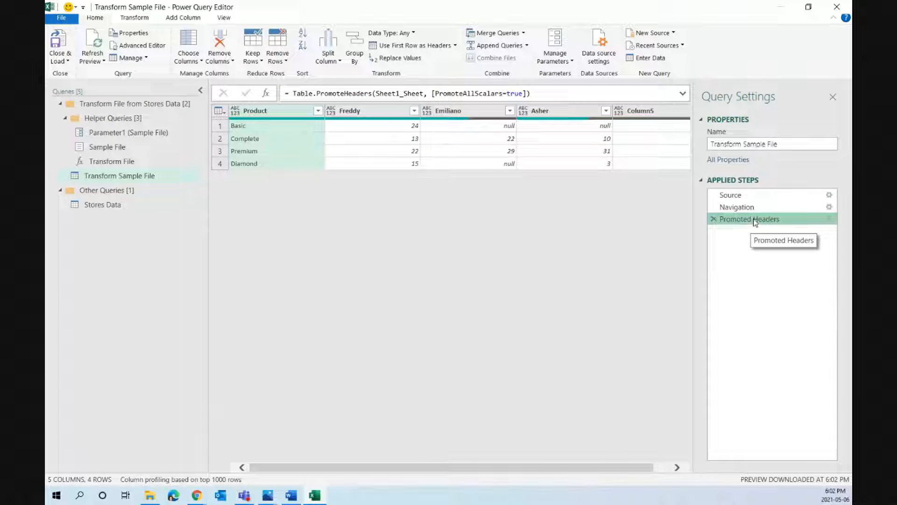
- Compare the first row of the Navigation step with the column headers of the Promoted Headers step
{"action": "left_click", "coordinate": [743, 207]}
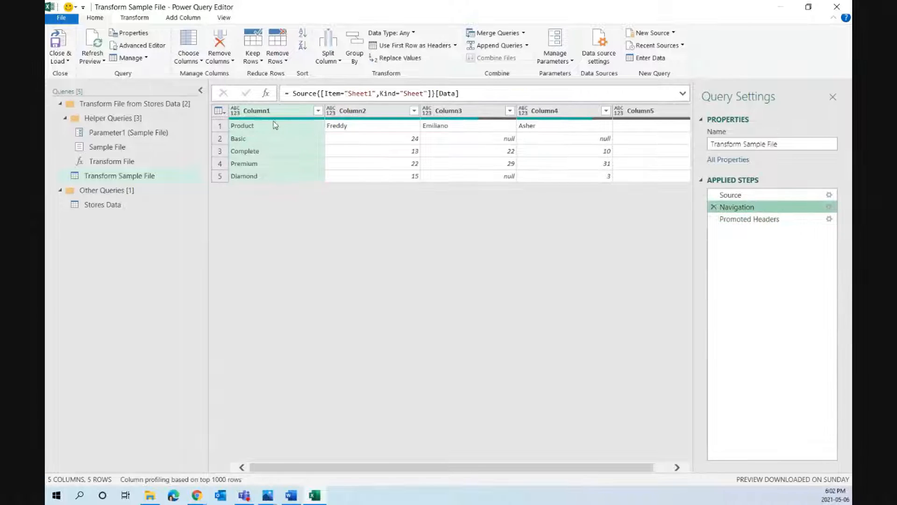
{"action": "left_click", "coordinate": [423, 130]}
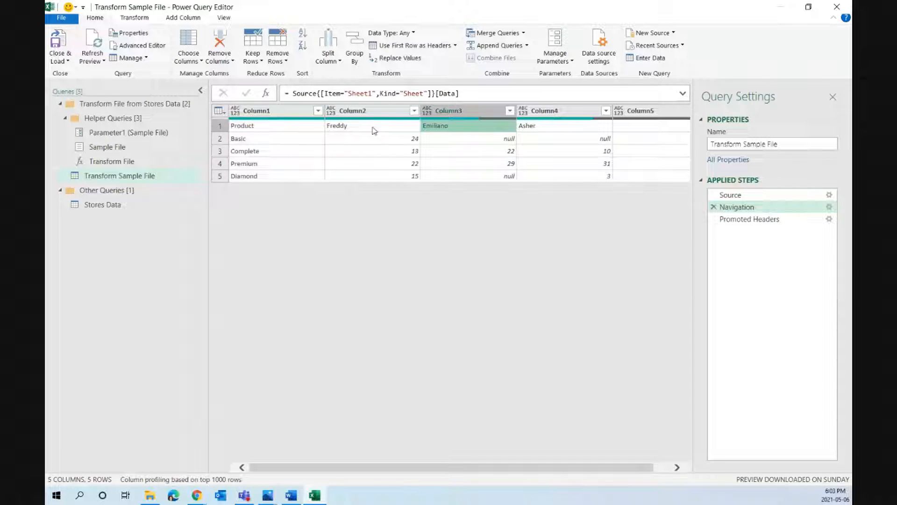
{"action": "left_click", "coordinate": [561, 129]}
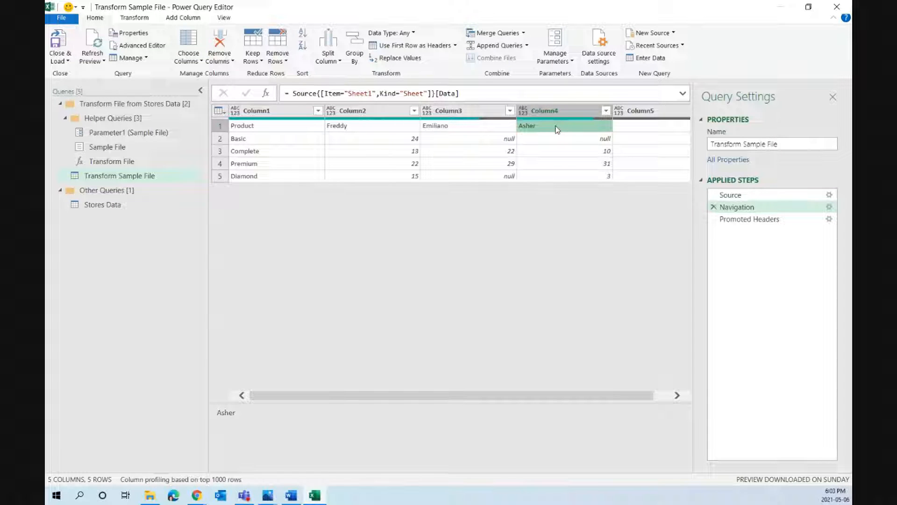
{"action": "left_click", "coordinate": [741, 219]}
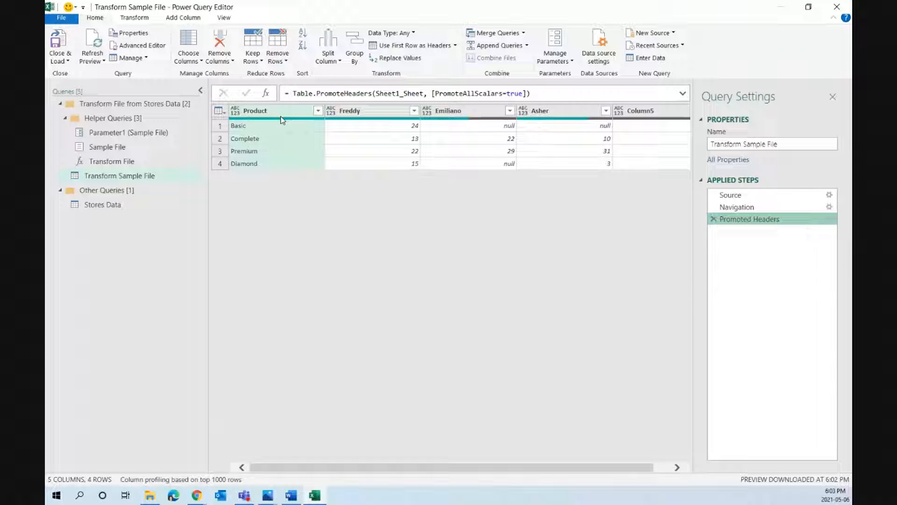
- Return to the Invoke Custom Function1 step of Stores Data and preview the Calgary, Edmonton, Ottawa and Toronto tables again
{"action": "left_click", "coordinate": [116, 207]}
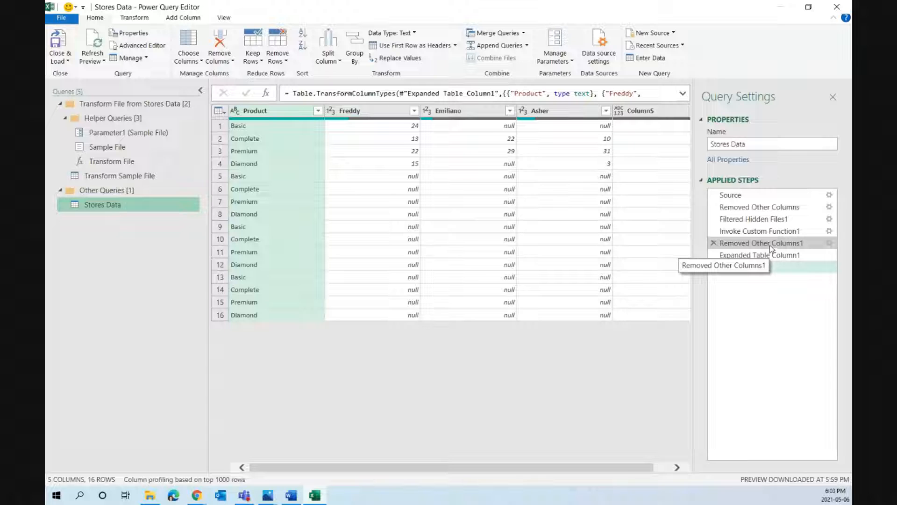
{"action": "left_click", "coordinate": [772, 232]}
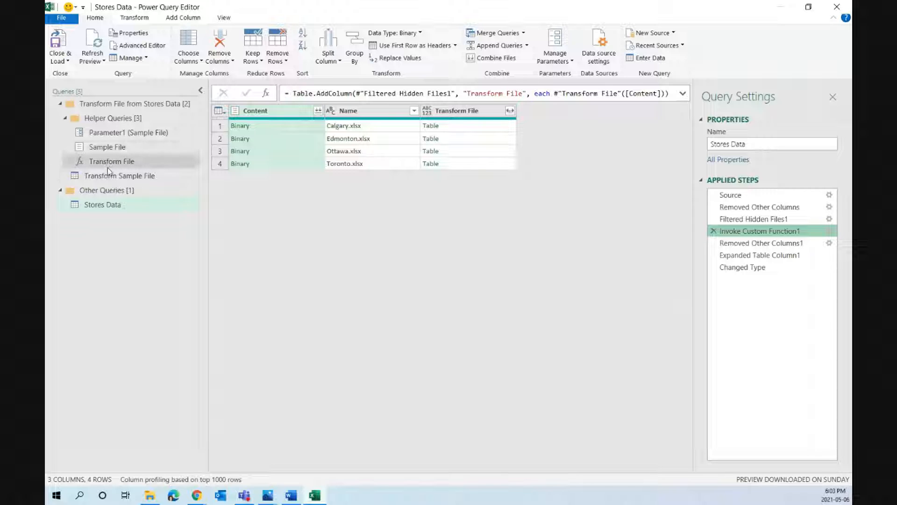
{"action": "left_click", "coordinate": [487, 128]}
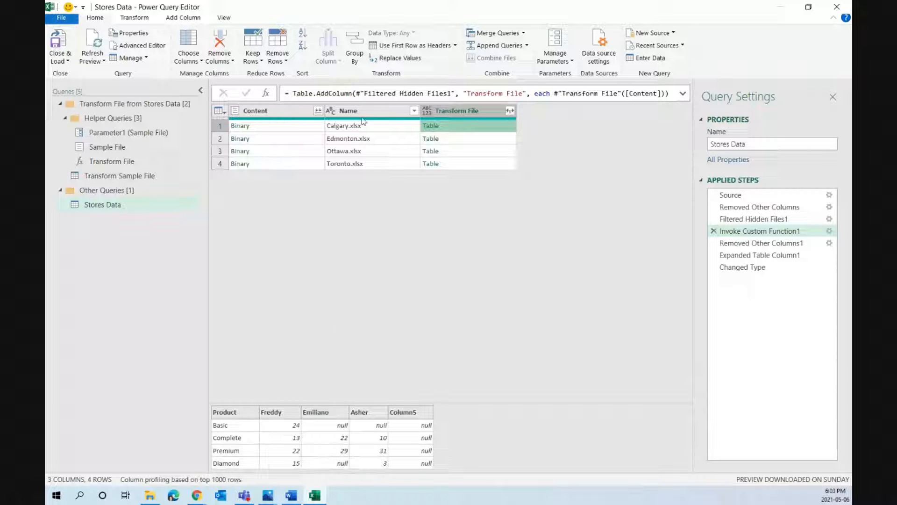
{"action": "left_click", "coordinate": [488, 140]}
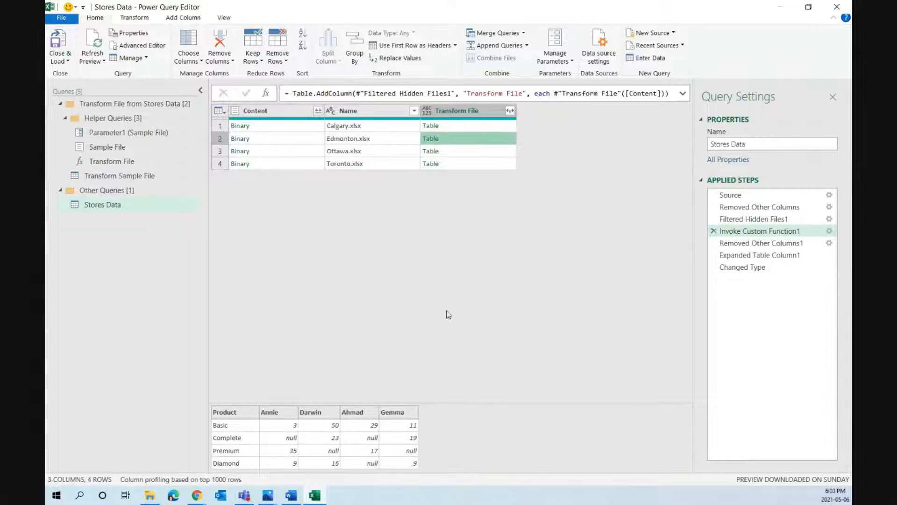
{"action": "left_click", "coordinate": [474, 153]}
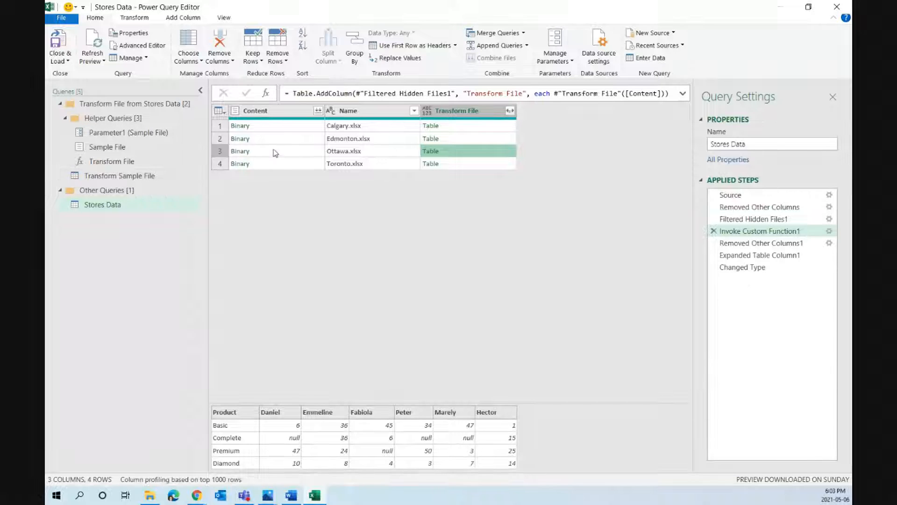
{"action": "left_click", "coordinate": [465, 165]}
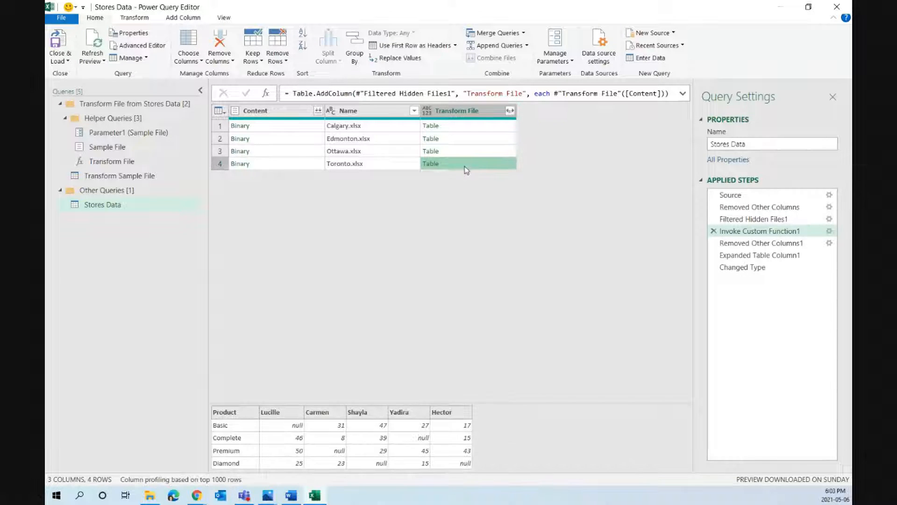
- Compare the Removed Other Columns1 and Expanded Table Column1 steps, collapsing the queries list to examine all expanded columns
{"action": "left_click", "coordinate": [777, 243]}
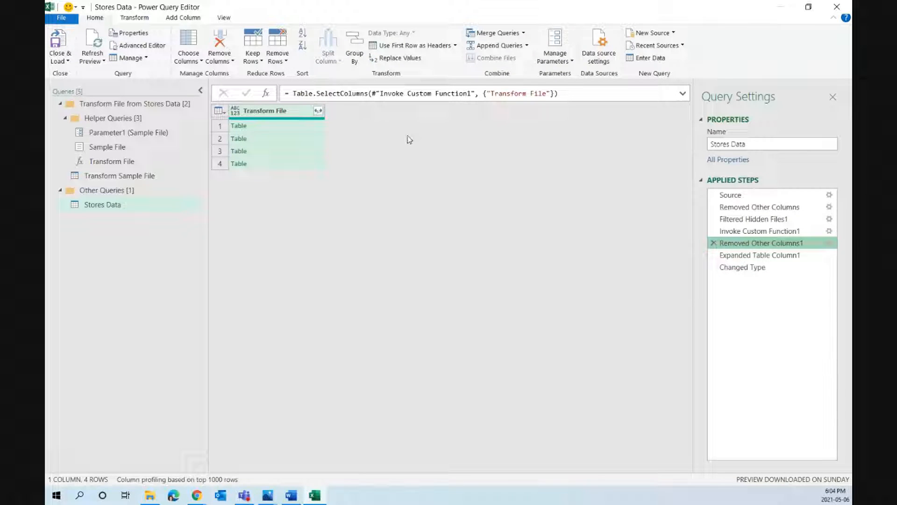
{"action": "left_click", "coordinate": [766, 257]}
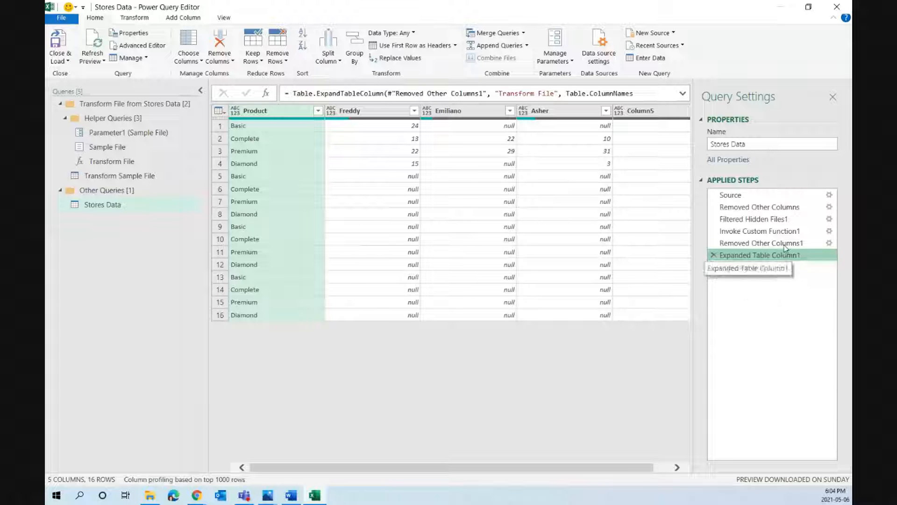
{"action": "left_click", "coordinate": [755, 243]}
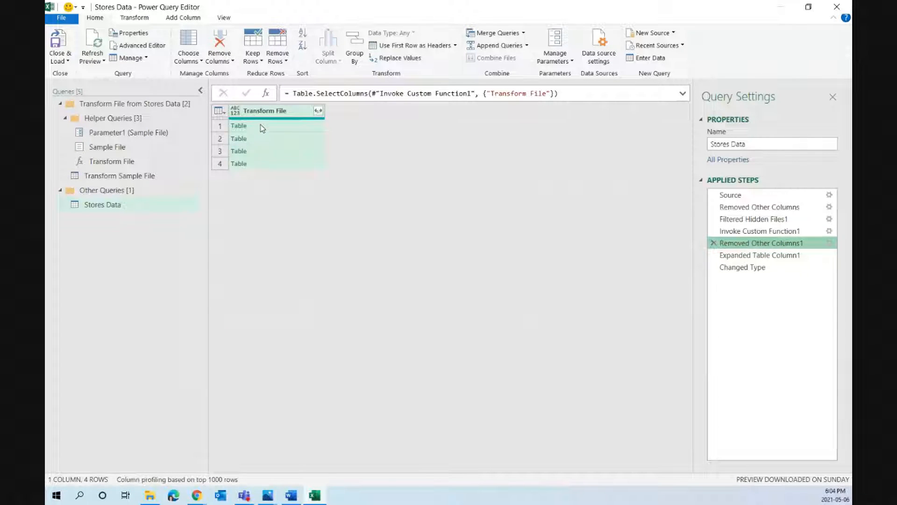
{"action": "left_click", "coordinate": [766, 256]}
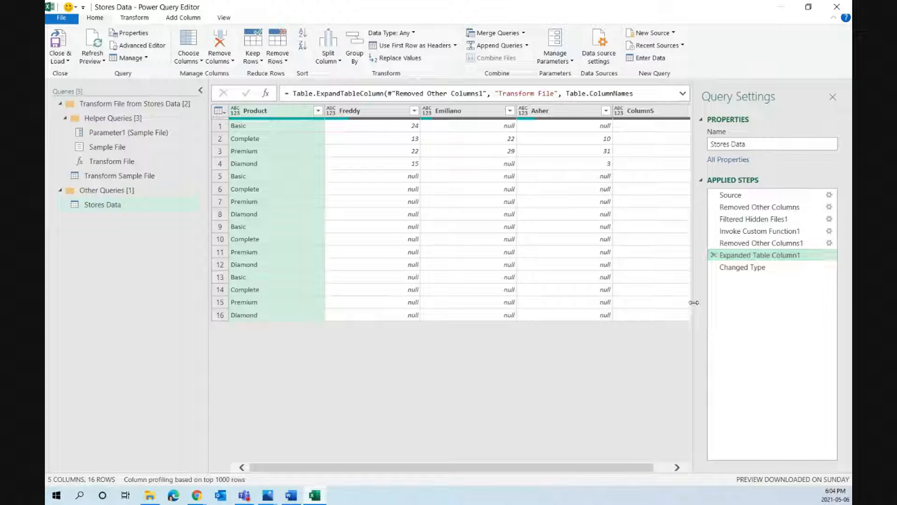
{"action": "left_click", "coordinate": [201, 90]}
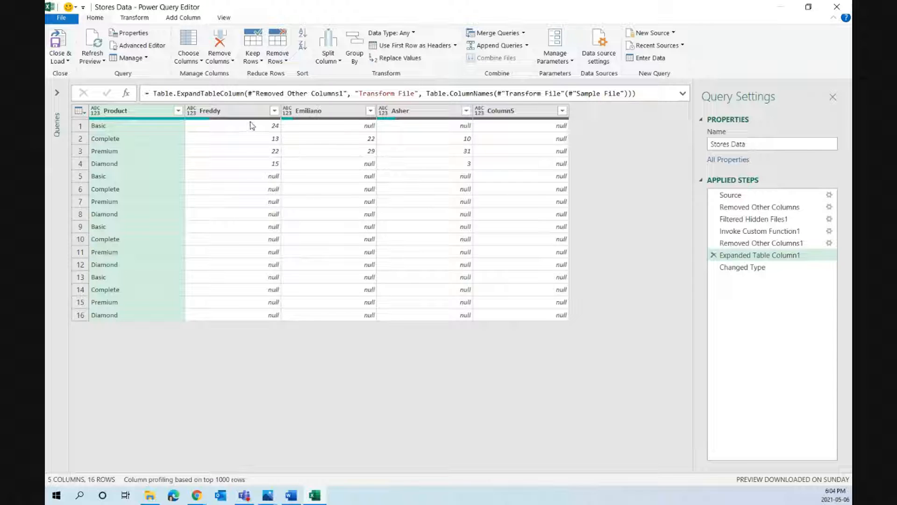
{"action": "left_click", "coordinate": [313, 111]}
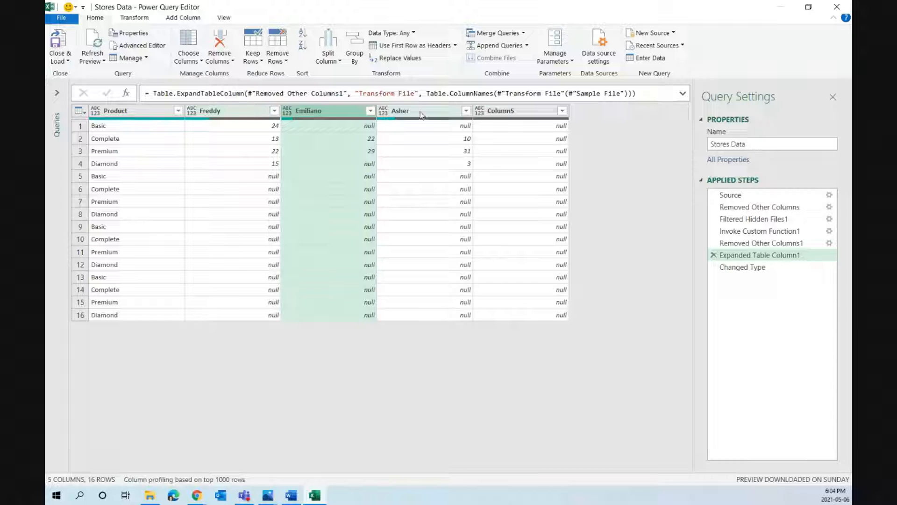
- Delete the Changed Type step from the Stores Data query
{"action": "left_click", "coordinate": [751, 267]}
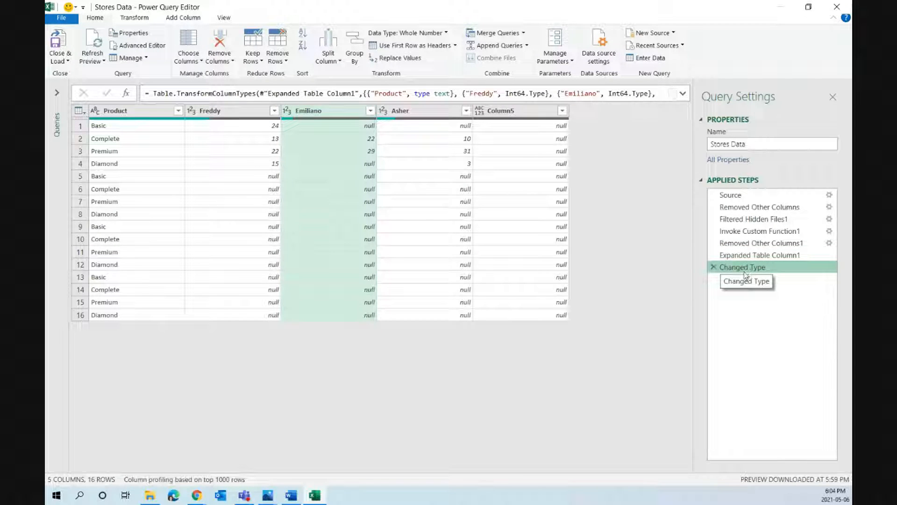
{"action": "left_click", "coordinate": [714, 267]}
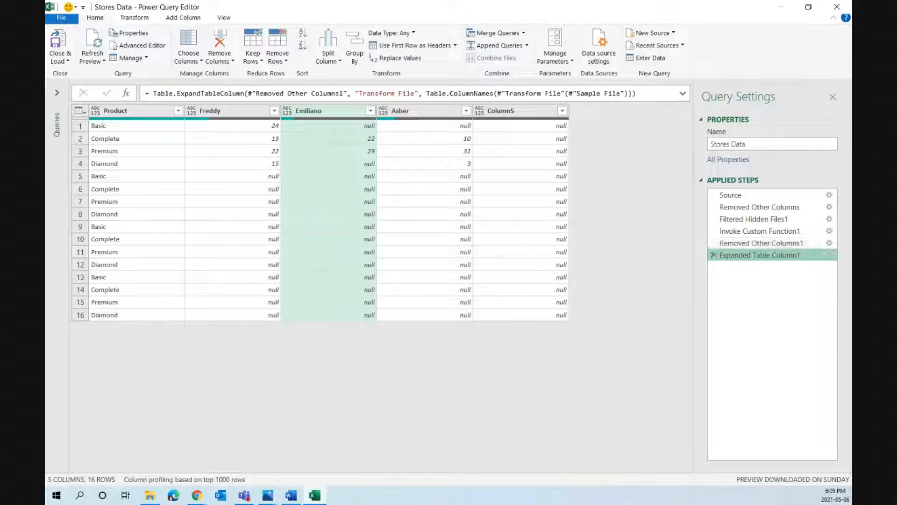
{"action": "key", "text": "alt+Tab"}
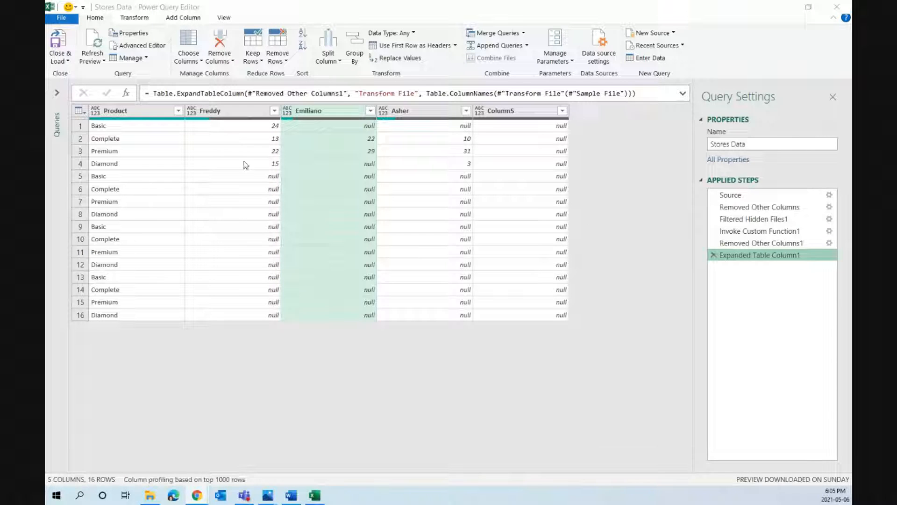
- Expand the queries list and delete the Promoted Headers step from the Transform Sample File query
{"action": "left_click", "coordinate": [58, 95]}
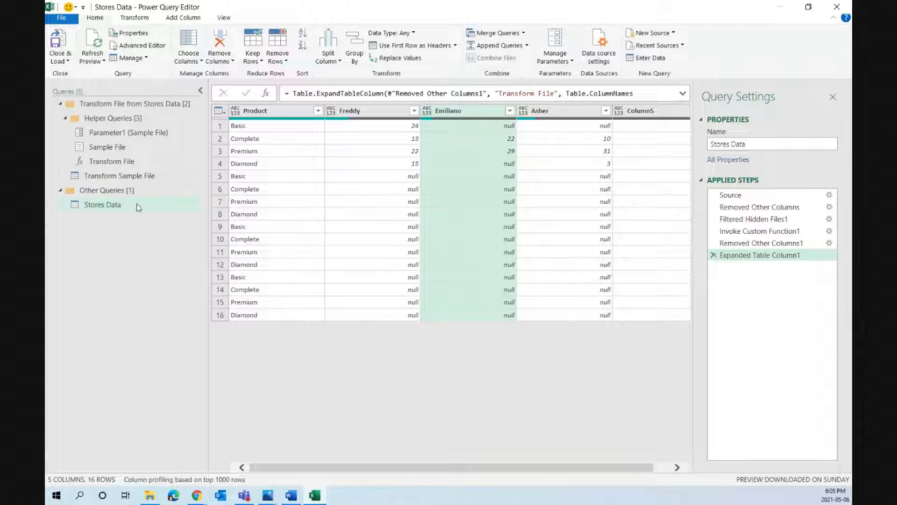
{"action": "left_click", "coordinate": [121, 174]}
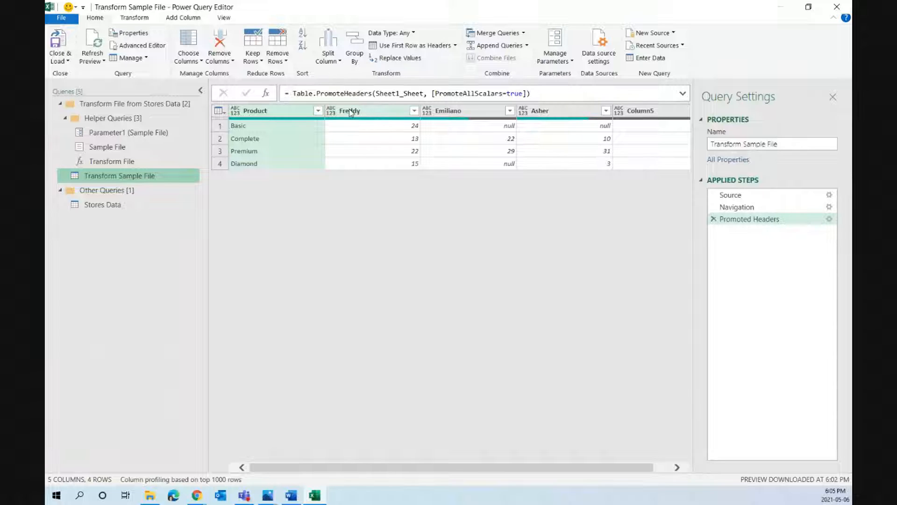
{"action": "key", "text": "alt+Tab"}
{"action": "key", "text": "alt+Tab"}
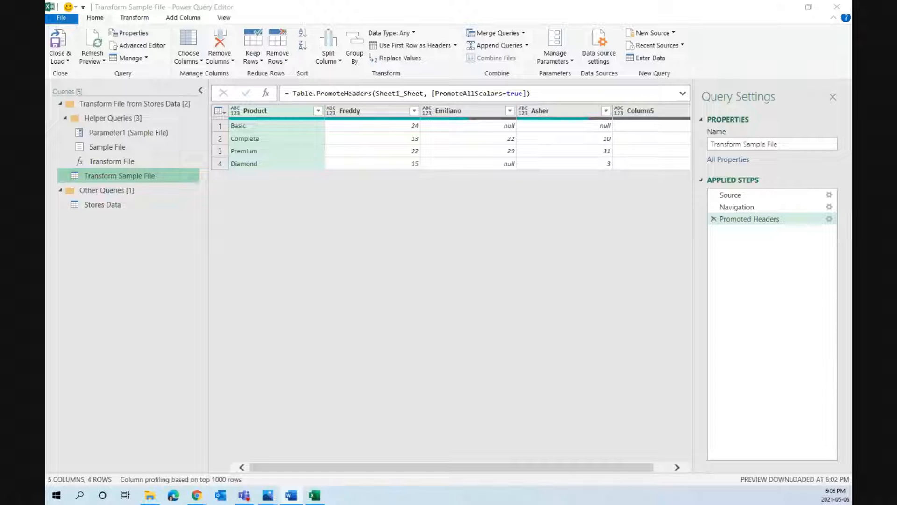
{"action": "left_click", "coordinate": [714, 219]}
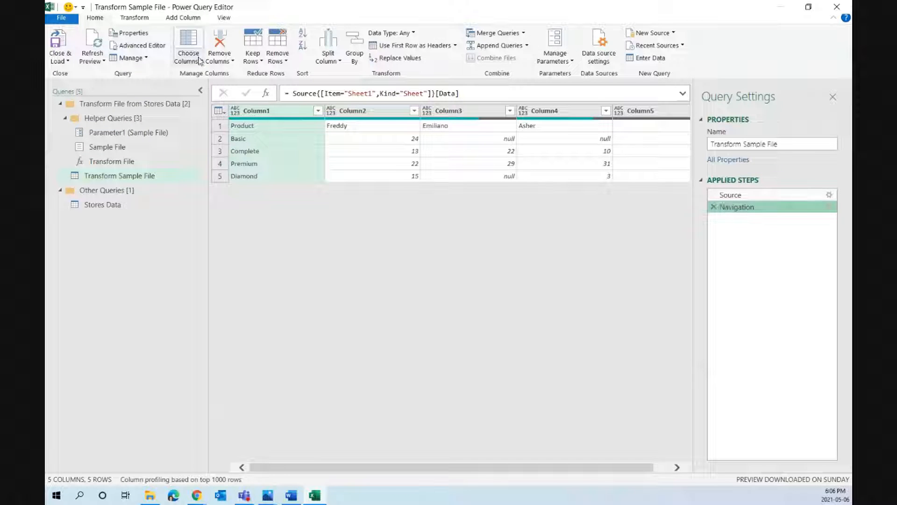
- Use the first row as headers in Transform Sample File and unpivot all columns other than Product
{"action": "left_click", "coordinate": [401, 45]}
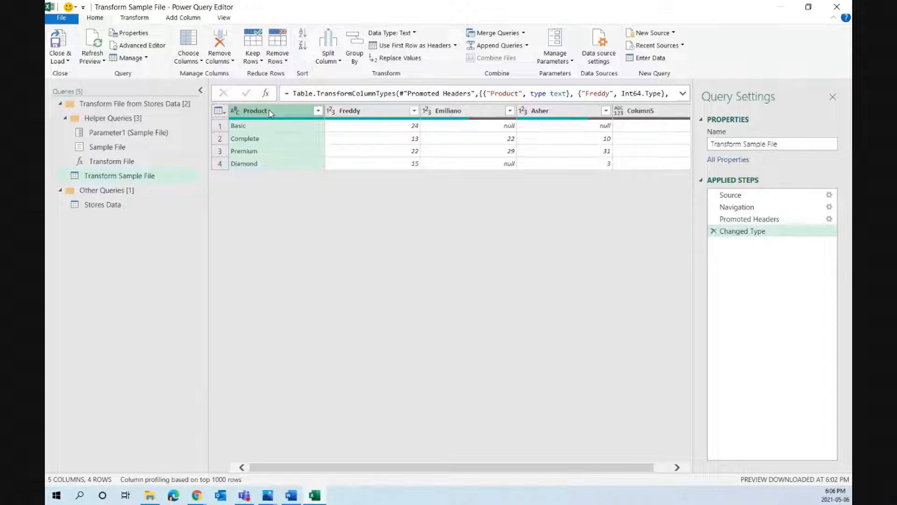
{"action": "right_click", "coordinate": [270, 113]}
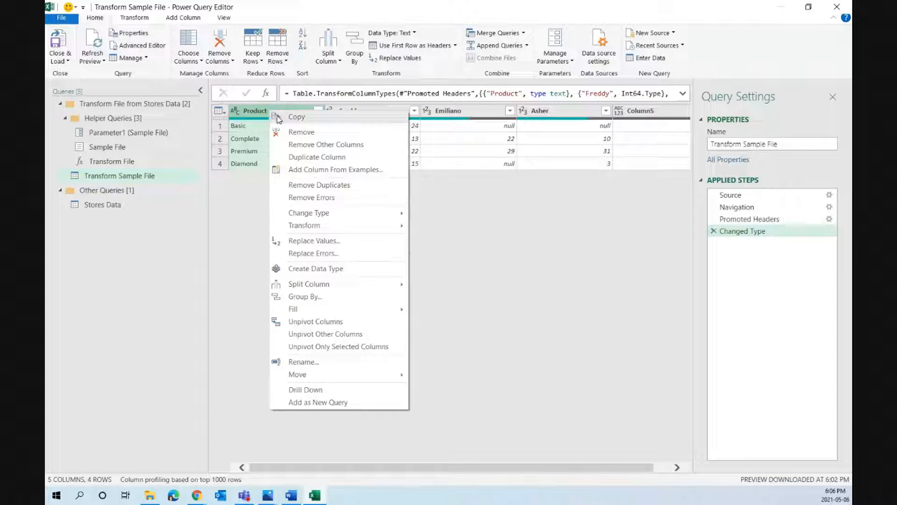
{"action": "left_click", "coordinate": [334, 335]}
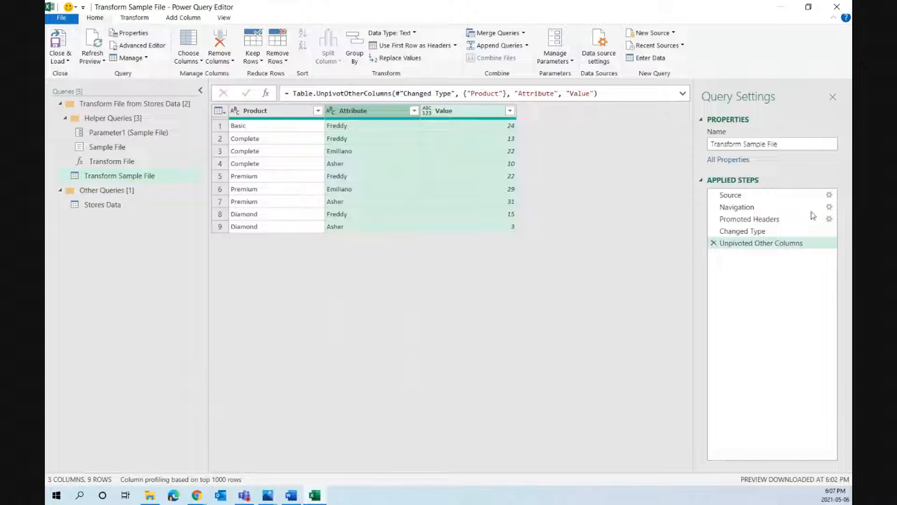
- Review the full Changed Type formula in Transform Sample File, delete that step, and check the Unpivoted Other Columns formula
{"action": "left_click", "coordinate": [747, 234]}
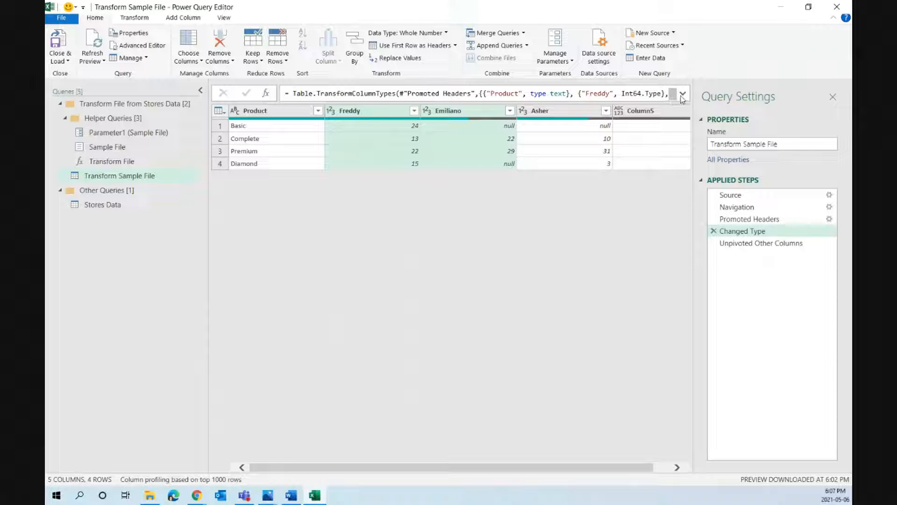
{"action": "left_click", "coordinate": [683, 93]}
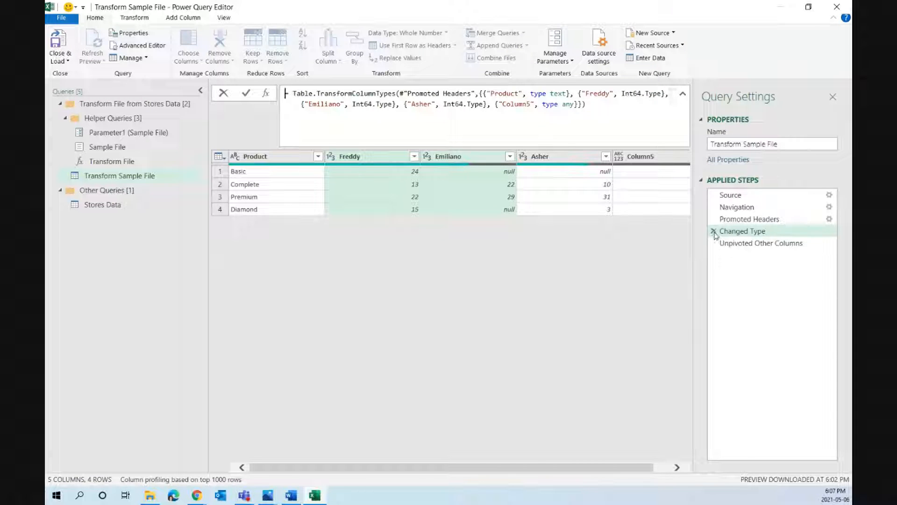
{"action": "left_click_drag", "start_coordinate": [585, 104], "coordinate": [250, 94]}
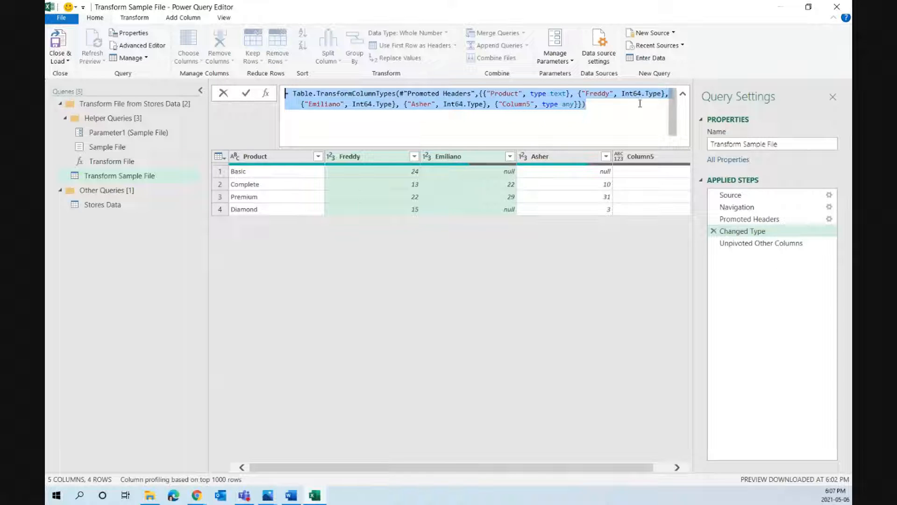
{"action": "left_click", "coordinate": [615, 107]}
{"action": "left_click", "coordinate": [714, 232]}
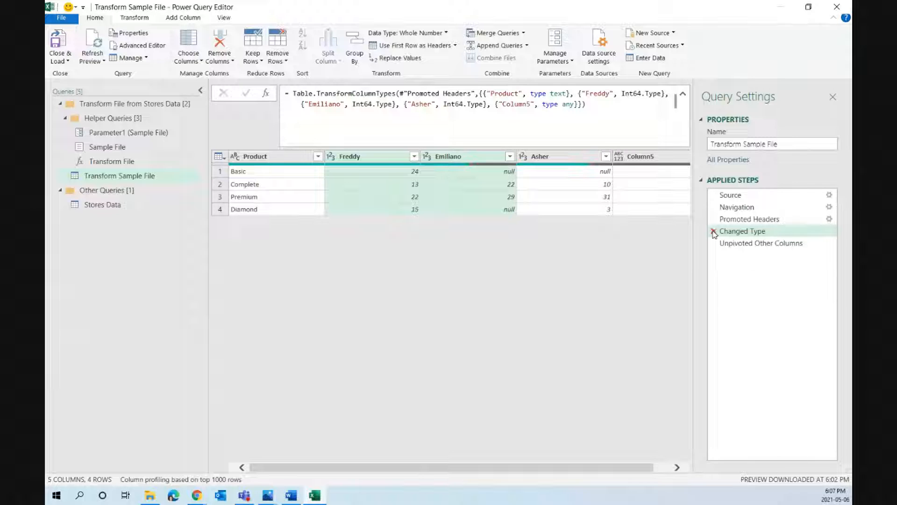
{"action": "left_click", "coordinate": [714, 231]}
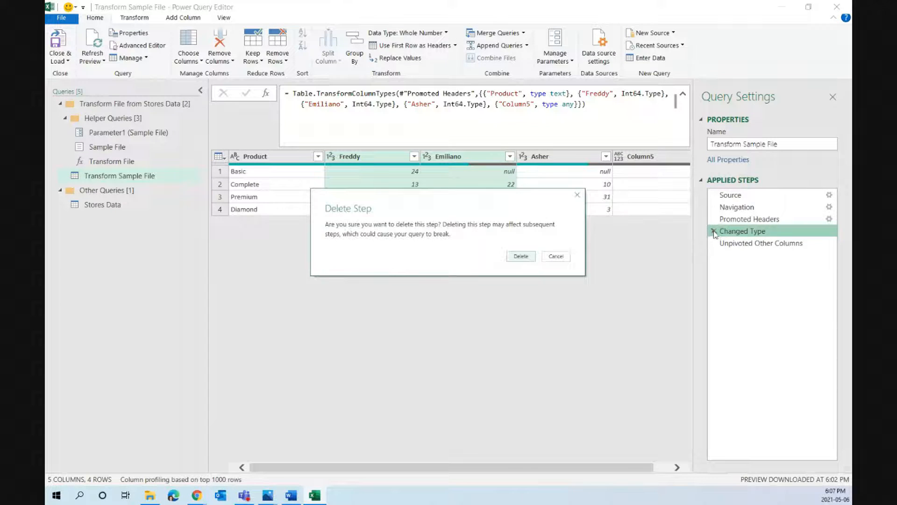
{"action": "left_click", "coordinate": [520, 256]}
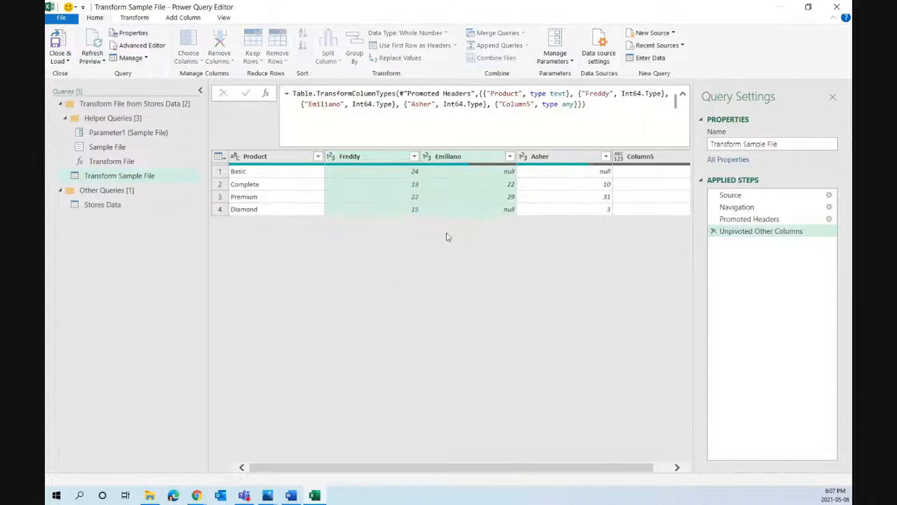
{"action": "left_click", "coordinate": [630, 100]}
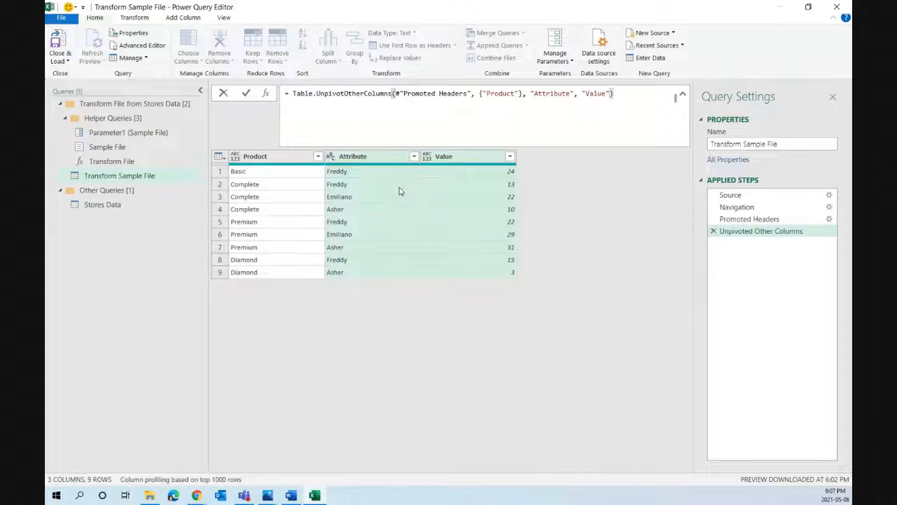
- Rename the Attribute column as Vendor and the Value column as Qty in Transform Sample File
{"action": "double_click", "coordinate": [354, 158]}
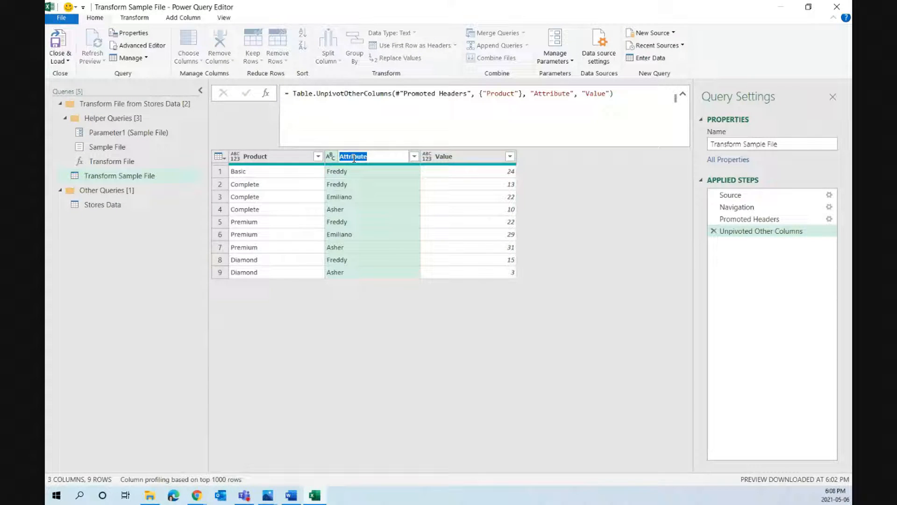
{"action": "type", "text": "Vendor"}
{"action": "key", "text": "Return"}
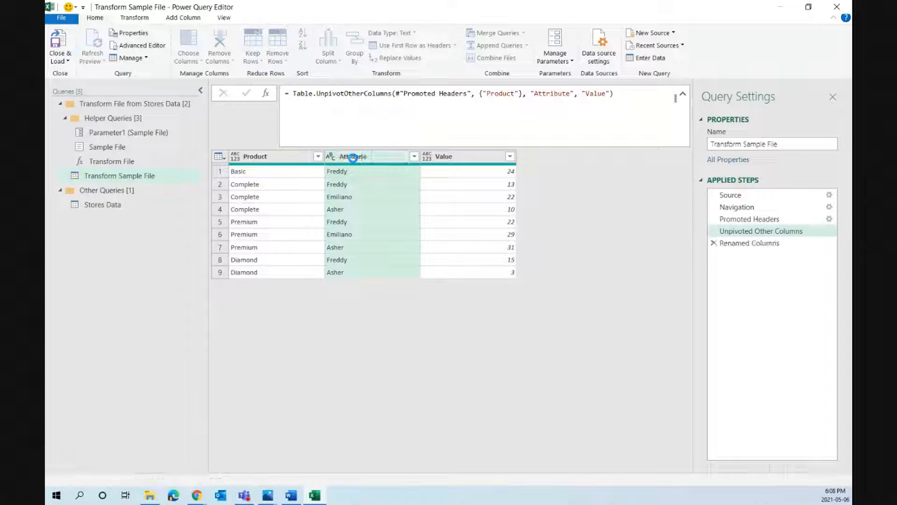
{"action": "left_click", "coordinate": [444, 158]}
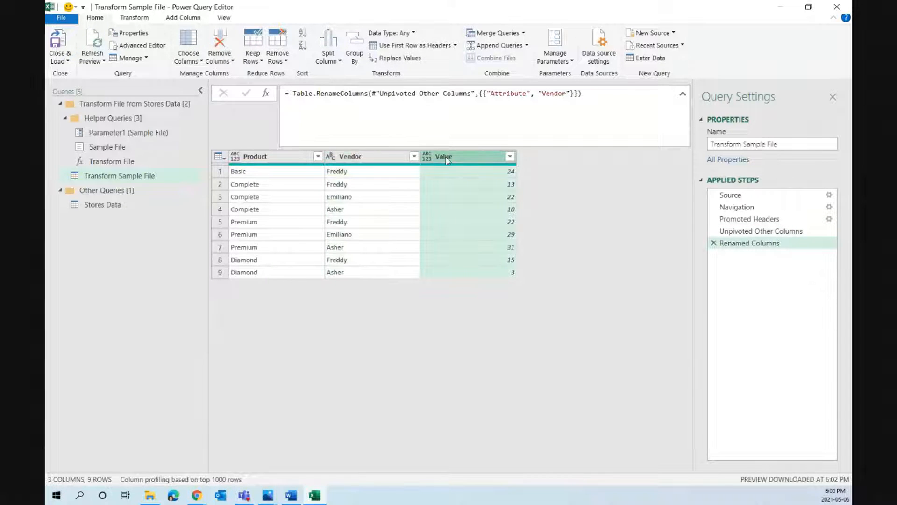
{"action": "double_click", "coordinate": [447, 159]}
{"action": "type", "text": "Qty"}
{"action": "key", "text": "Return"}
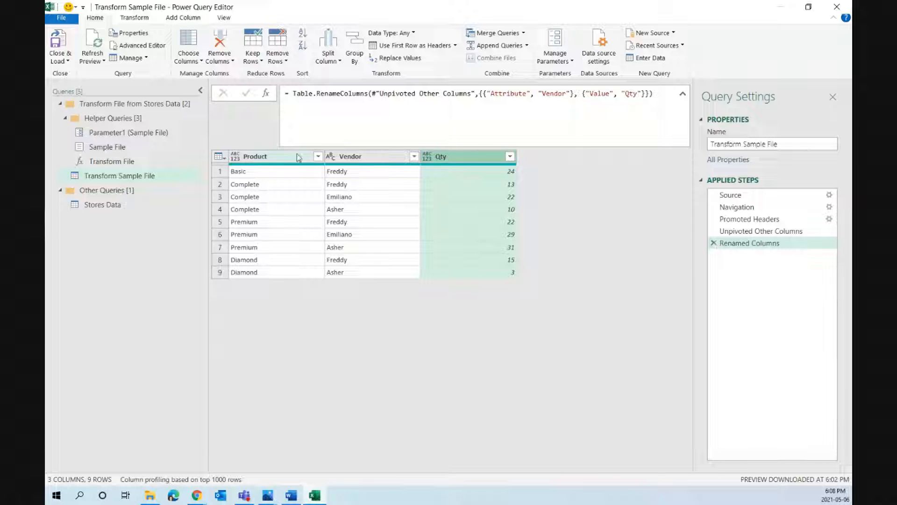
- Return to the Stores Data query, collapse the queries list and formula, and examine all combined Product, Vendor and Qty rows
{"action": "left_click", "coordinate": [87, 206]}
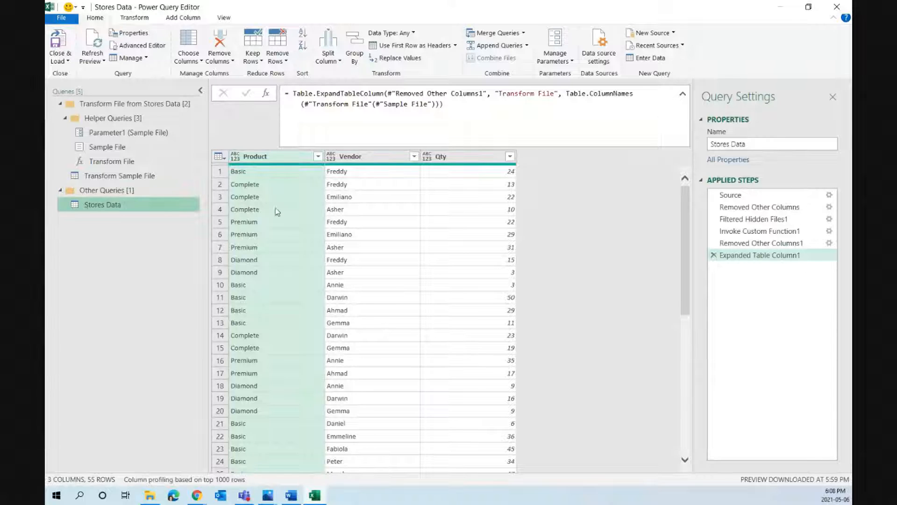
{"action": "left_click", "coordinate": [201, 90]}
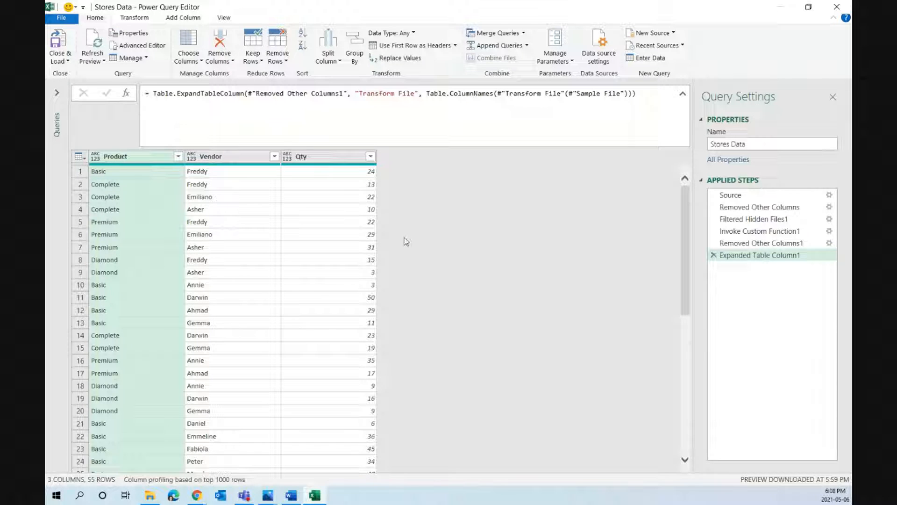
{"action": "scroll", "coordinate": [322, 295], "scroll_direction": "down", "scroll_amount": 2}
{"action": "scroll", "coordinate": [321, 294], "scroll_direction": "up", "scroll_amount": 2}
{"action": "key", "text": "ctrl+shift+plus"}
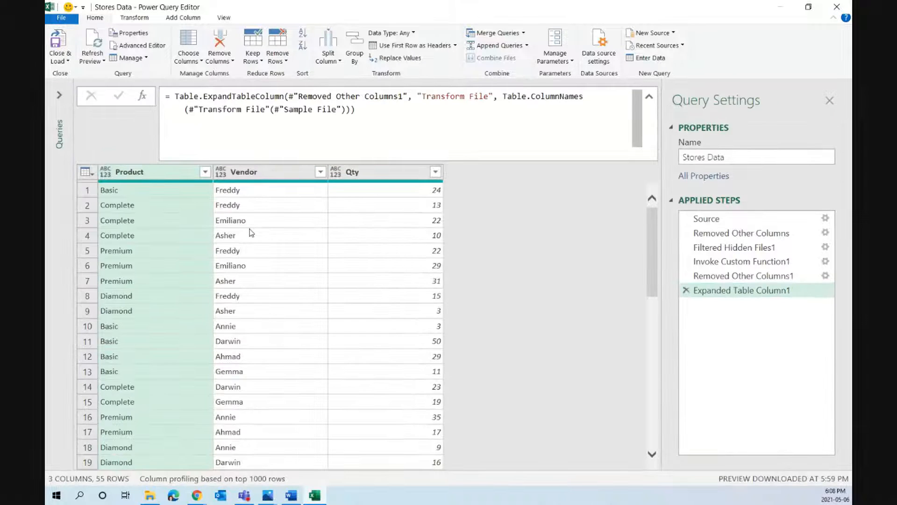
{"action": "key", "text": "ctrl+shift+plus"}
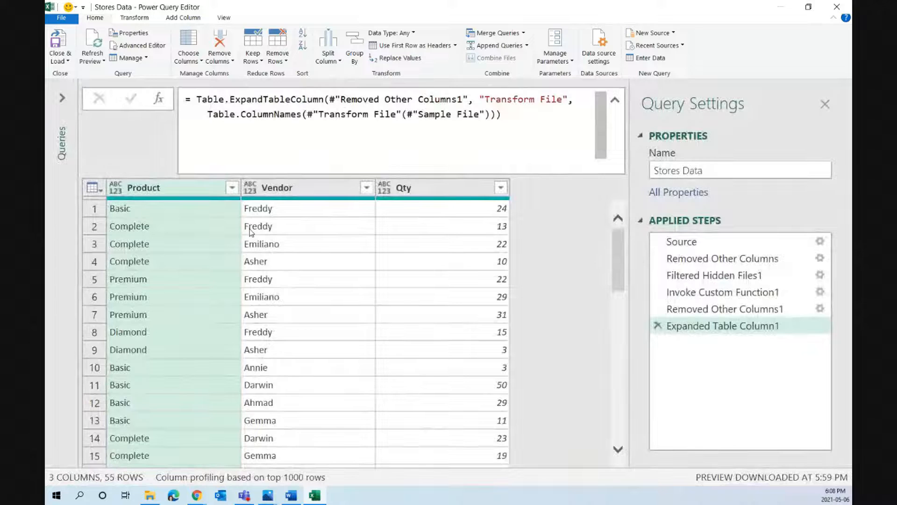
{"action": "key", "text": "ctrl+shift+minus"}
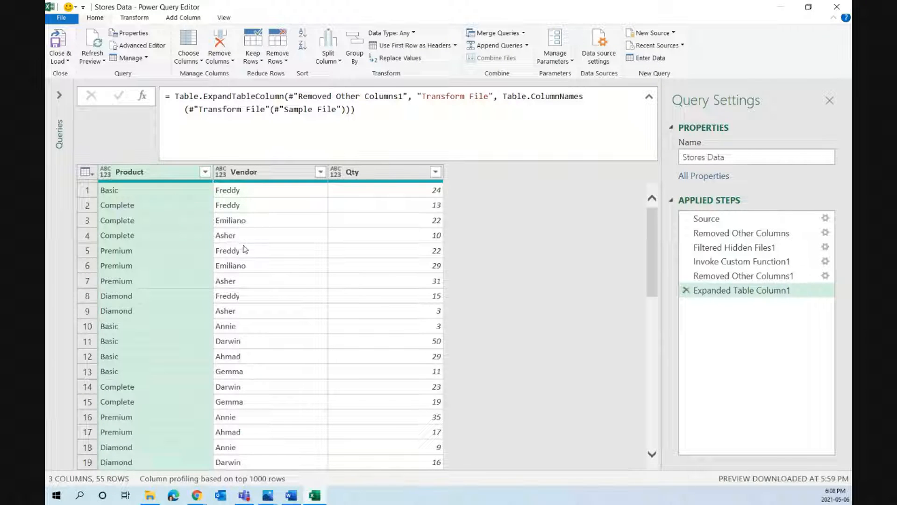
{"action": "scroll", "coordinate": [248, 281], "scroll_direction": "down", "scroll_amount": 2}
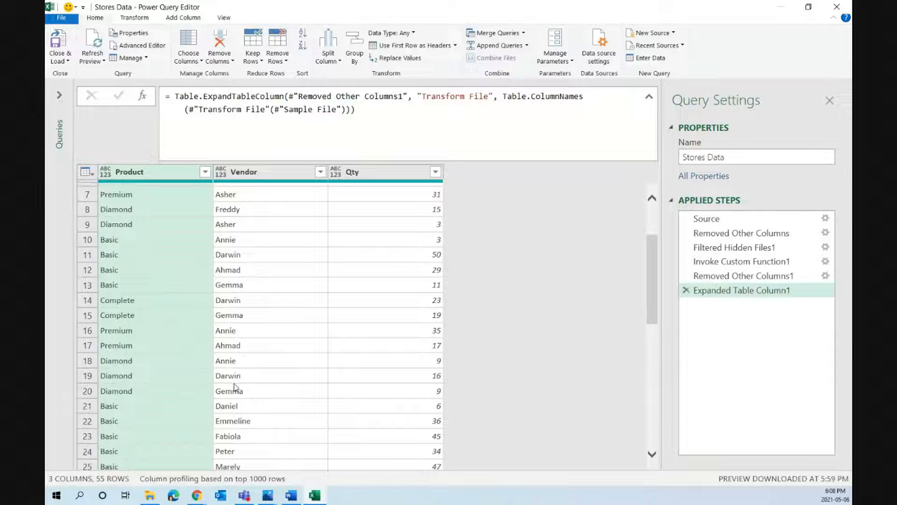
{"action": "scroll", "coordinate": [247, 389], "scroll_direction": "down", "scroll_amount": 2}
{"action": "scroll", "coordinate": [246, 430], "scroll_direction": "down", "scroll_amount": 8}
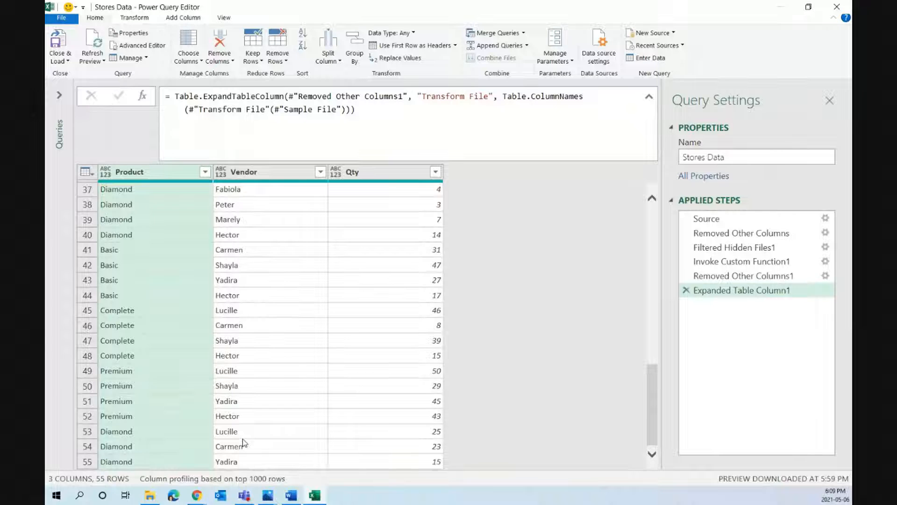
{"action": "scroll", "coordinate": [243, 442], "scroll_direction": "up", "scroll_amount": 9}
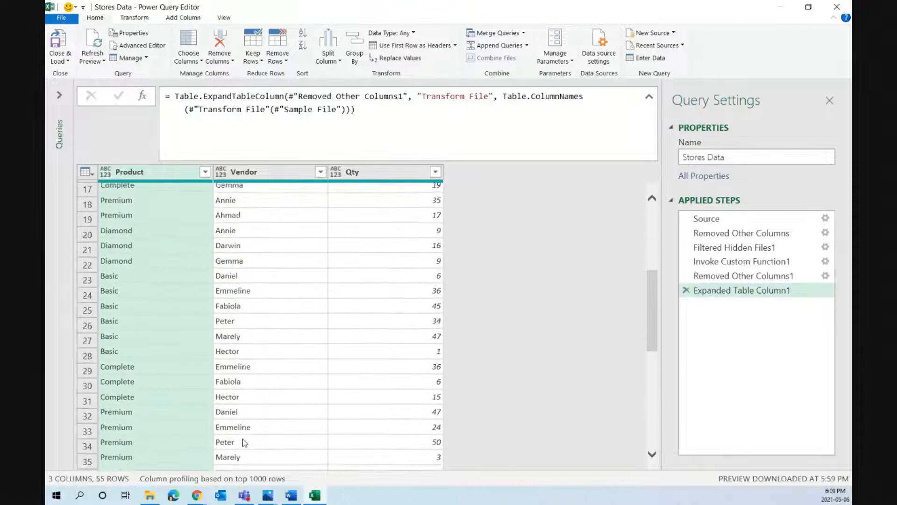
{"action": "scroll", "coordinate": [243, 442], "scroll_direction": "up", "scroll_amount": 3}
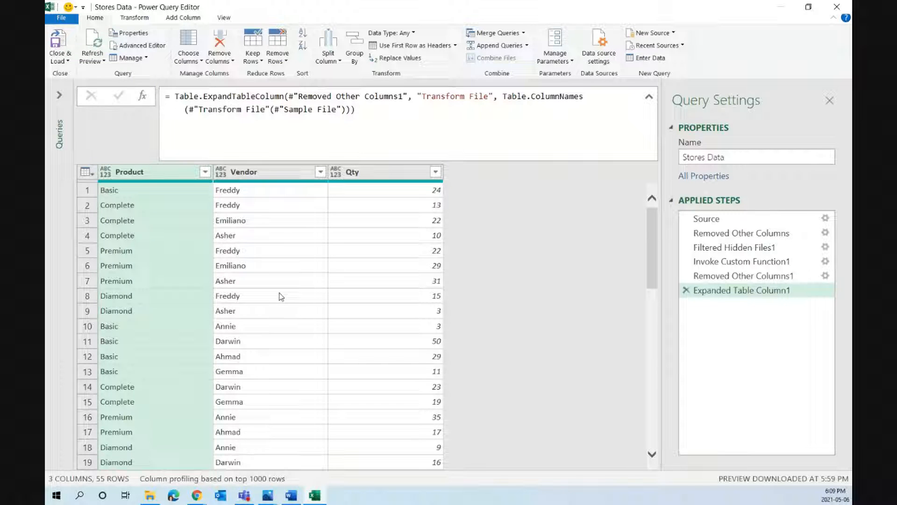
{"action": "left_click", "coordinate": [650, 99]}
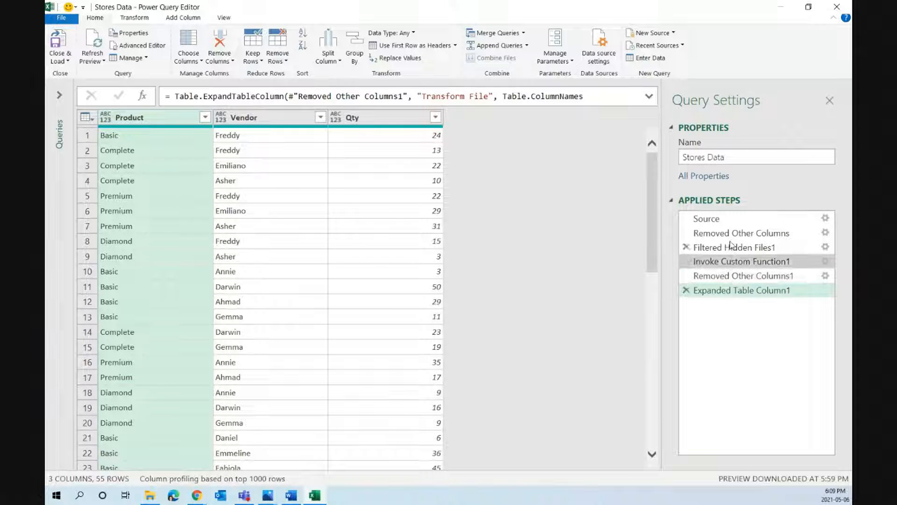
- Walk through the Stores Data applied steps from Source, and edit Removed Other Columns1 to also keep the Name column
{"action": "left_click", "coordinate": [737, 226]}
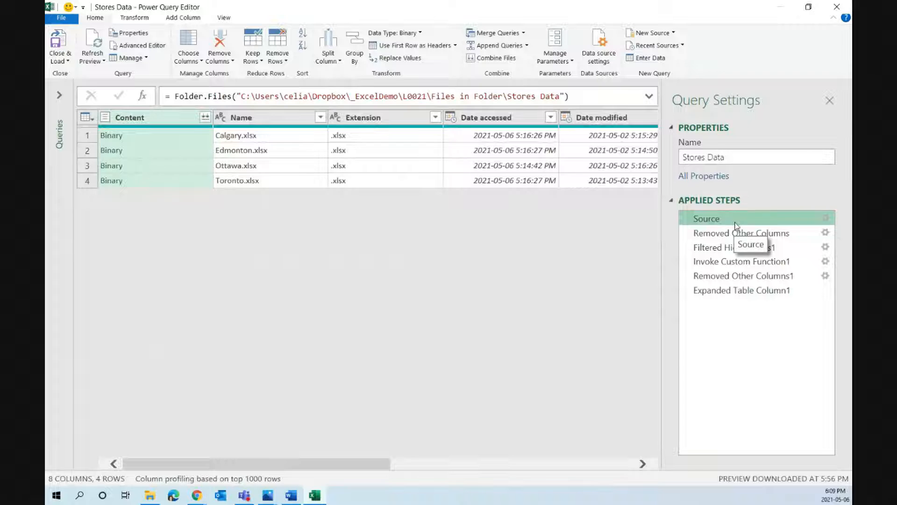
{"action": "left_click", "coordinate": [736, 235]}
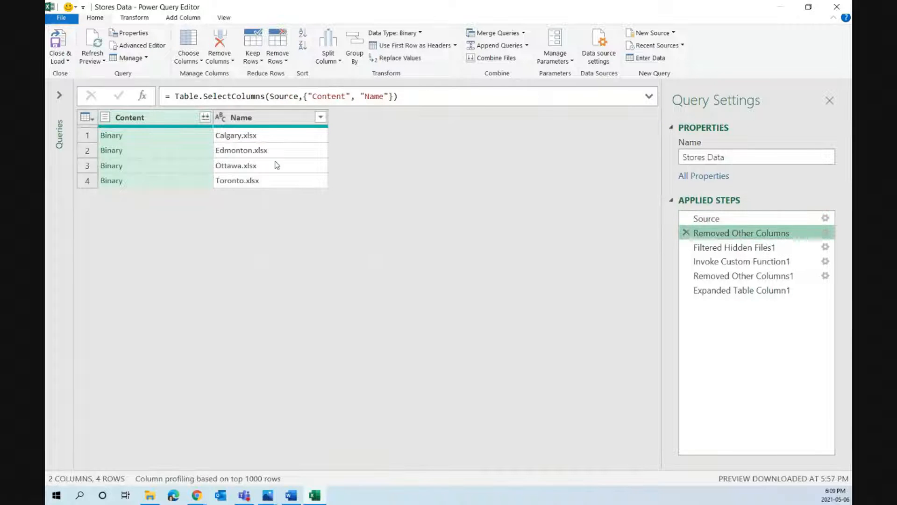
{"action": "left_click", "coordinate": [752, 249]}
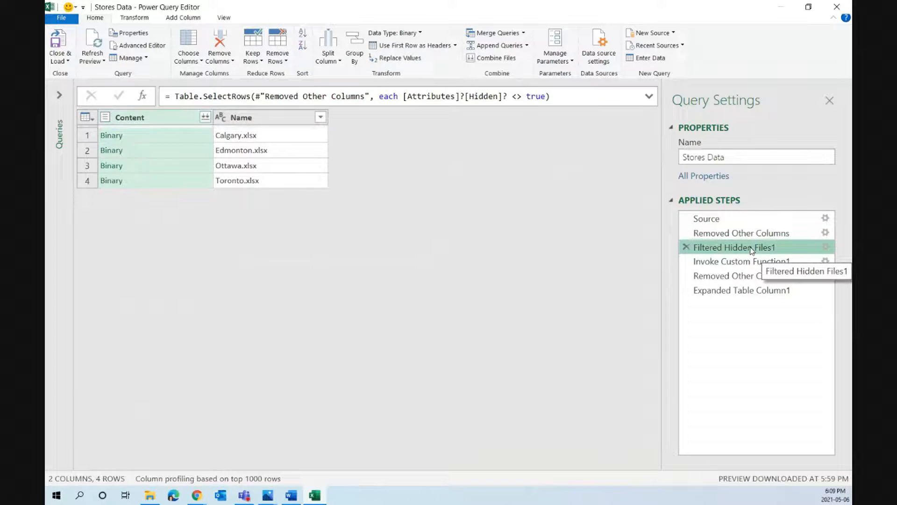
{"action": "left_click", "coordinate": [748, 261]}
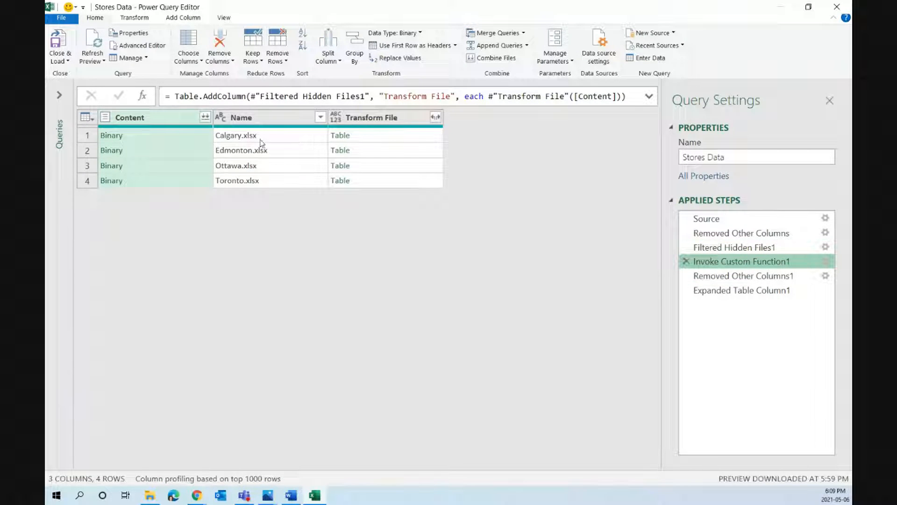
{"action": "left_click", "coordinate": [751, 275]}
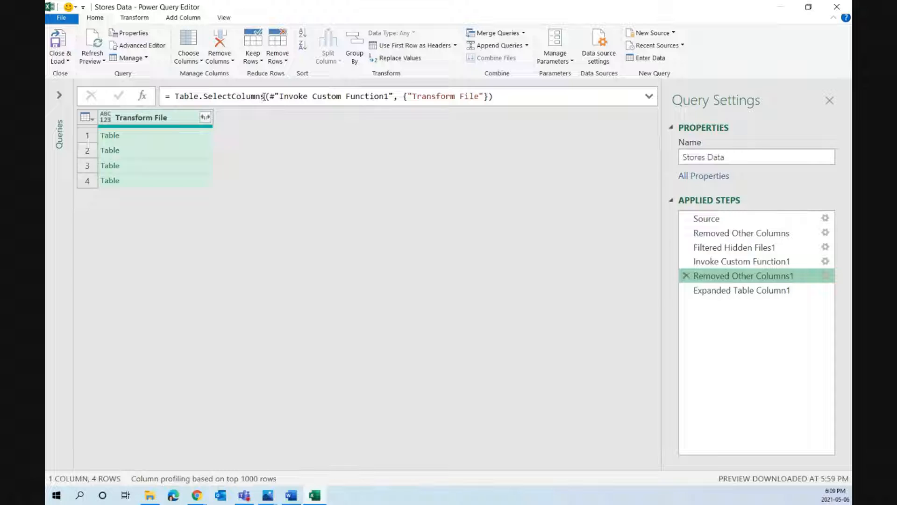
{"action": "left_click", "coordinate": [826, 276]}
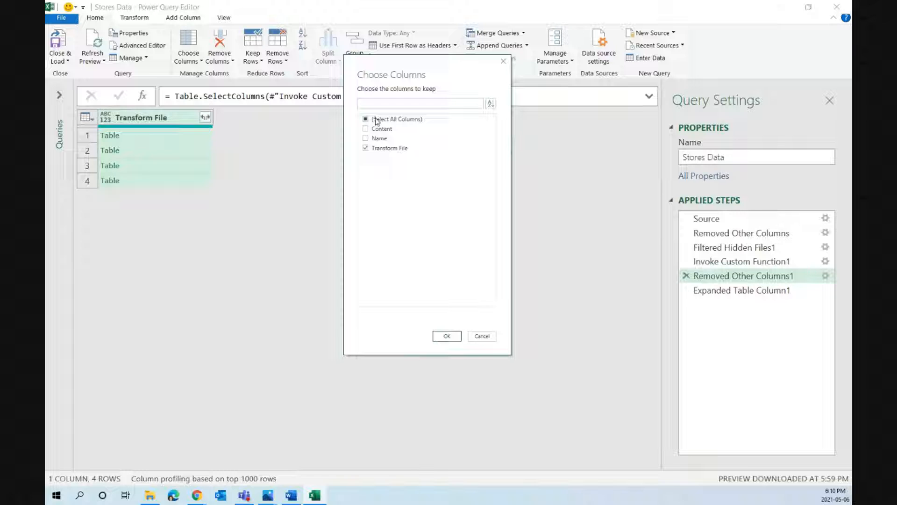
{"action": "left_click", "coordinate": [366, 139]}
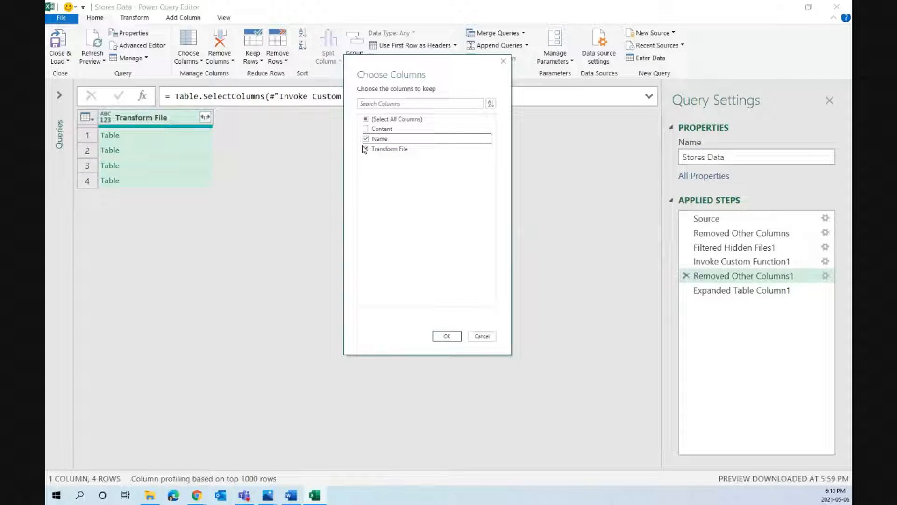
{"action": "left_click", "coordinate": [448, 337]}
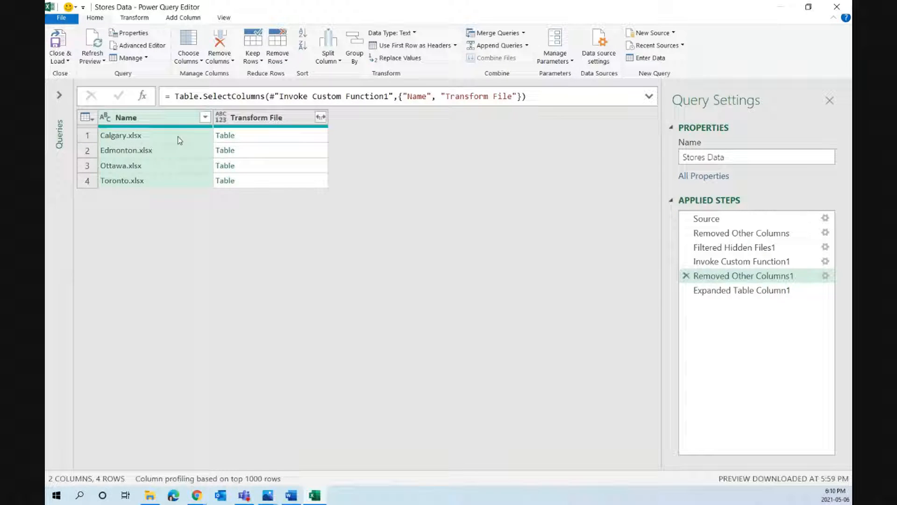
- After the Expanded Table Column1 step, reduce the Name column to the text before the delimiter ".xlsx" and check all rows
{"action": "left_click", "coordinate": [731, 293]}
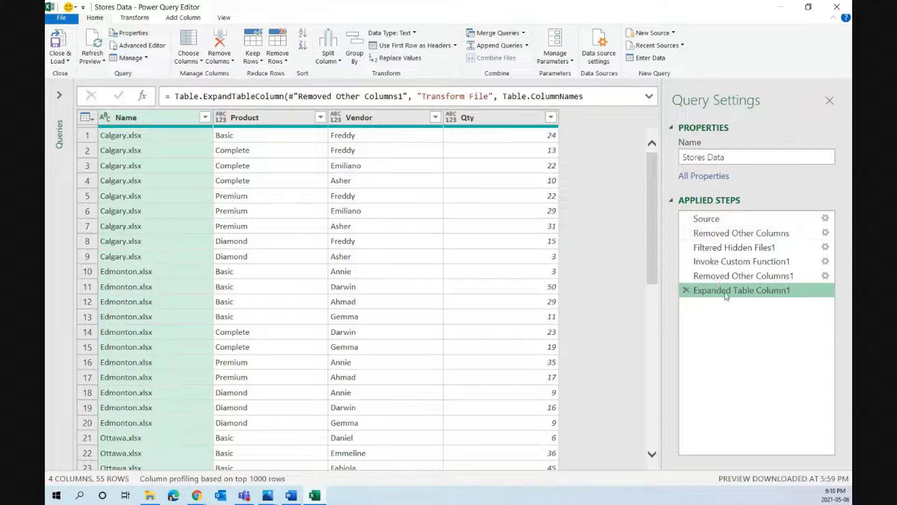
{"action": "right_click", "coordinate": [138, 120]}
{"action": "left_click", "coordinate": [120, 117]}
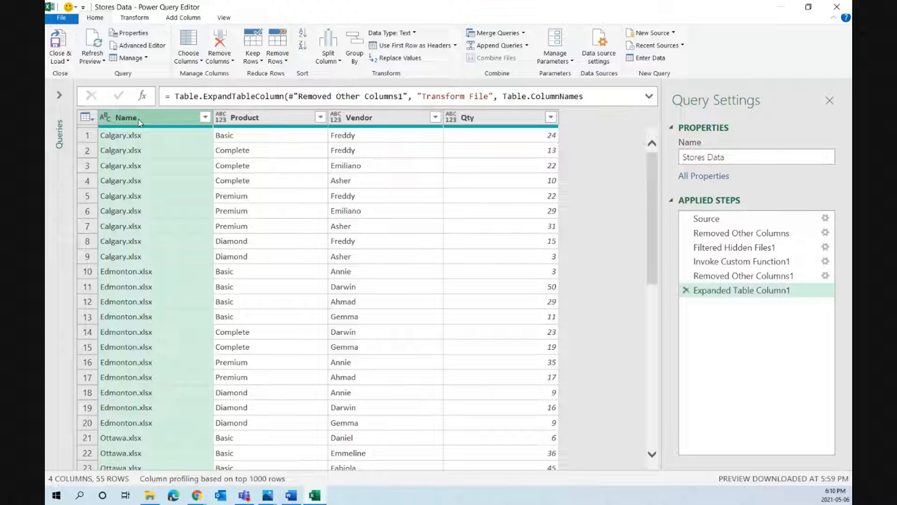
{"action": "left_click", "coordinate": [182, 19]}
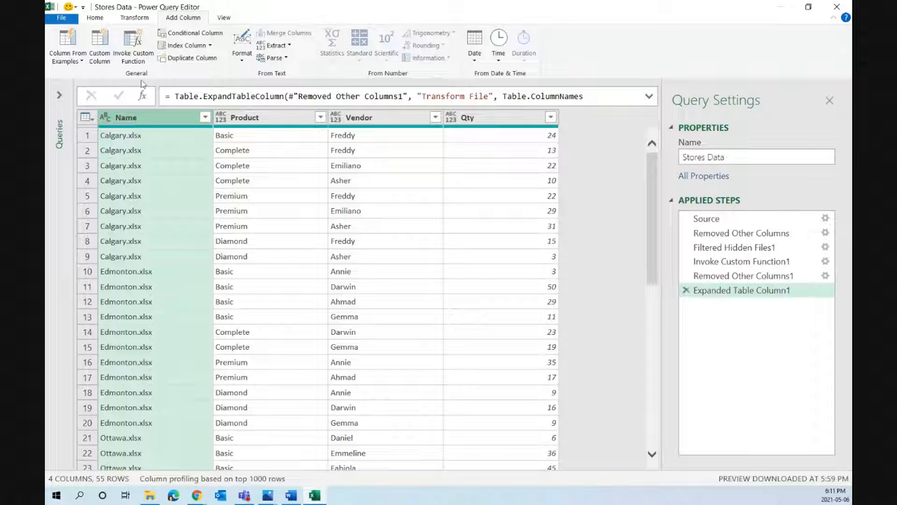
{"action": "left_click", "coordinate": [135, 18]}
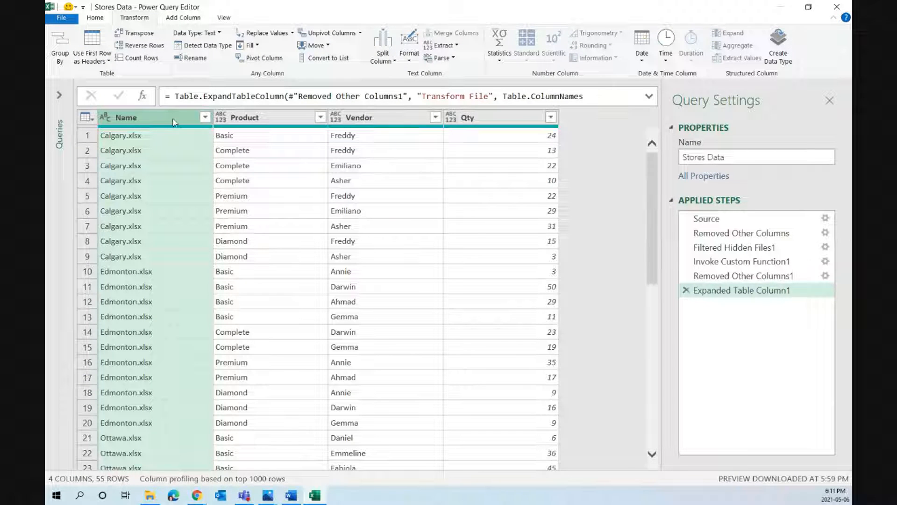
{"action": "left_click", "coordinate": [440, 47]}
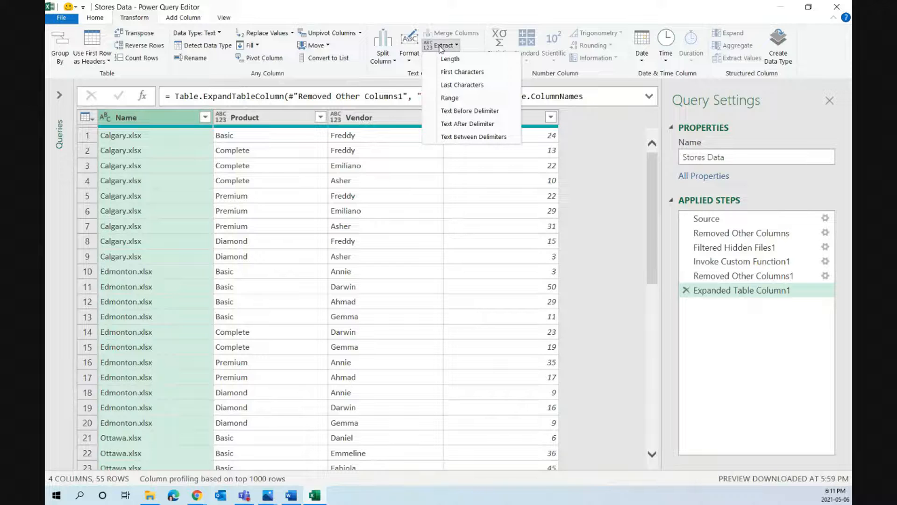
{"action": "left_click", "coordinate": [462, 112]}
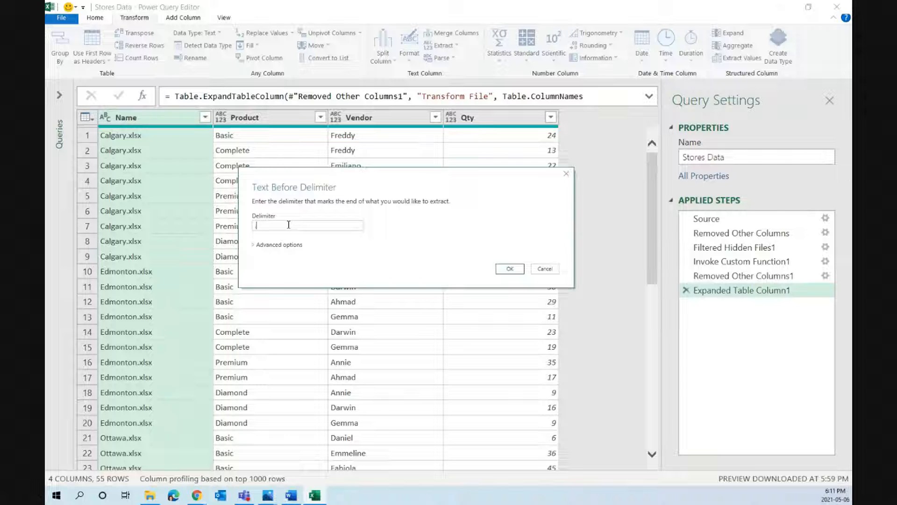
{"action": "type", "text": ".xlsx"}
{"action": "left_click", "coordinate": [510, 270]}
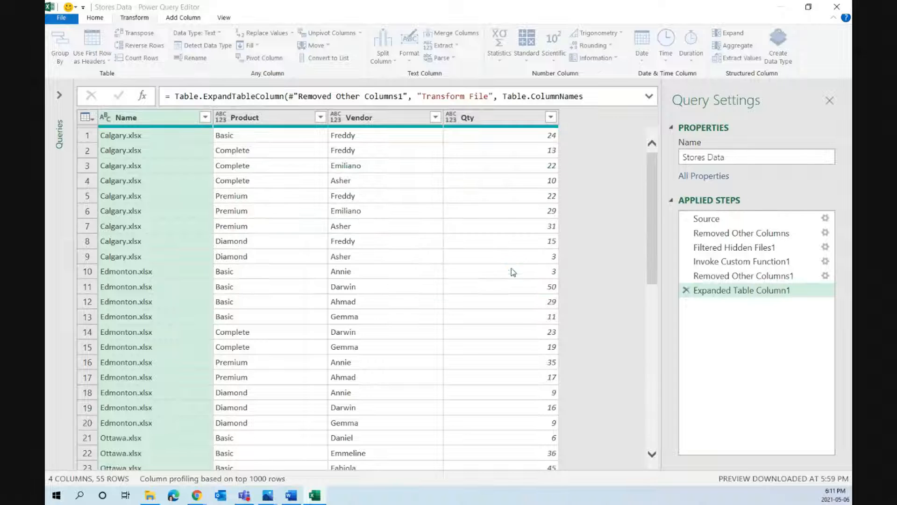
{"action": "scroll", "coordinate": [178, 277], "scroll_direction": "down", "scroll_amount": 9}
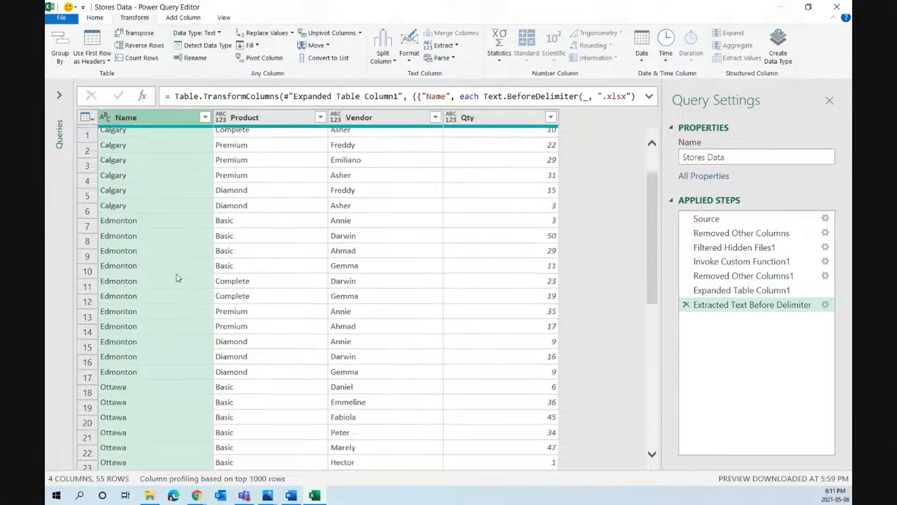
{"action": "scroll", "coordinate": [178, 278], "scroll_direction": "down", "scroll_amount": 2}
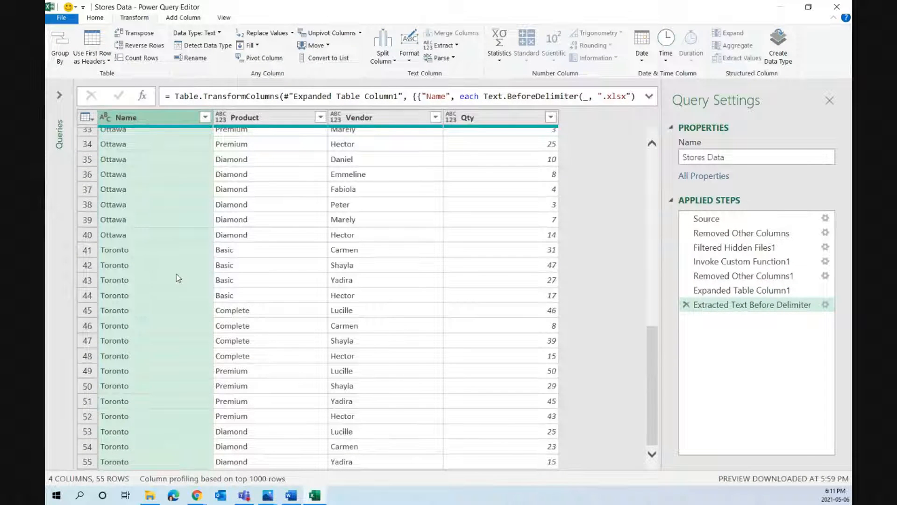
{"action": "scroll", "coordinate": [178, 277], "scroll_direction": "up", "scroll_amount": 11}
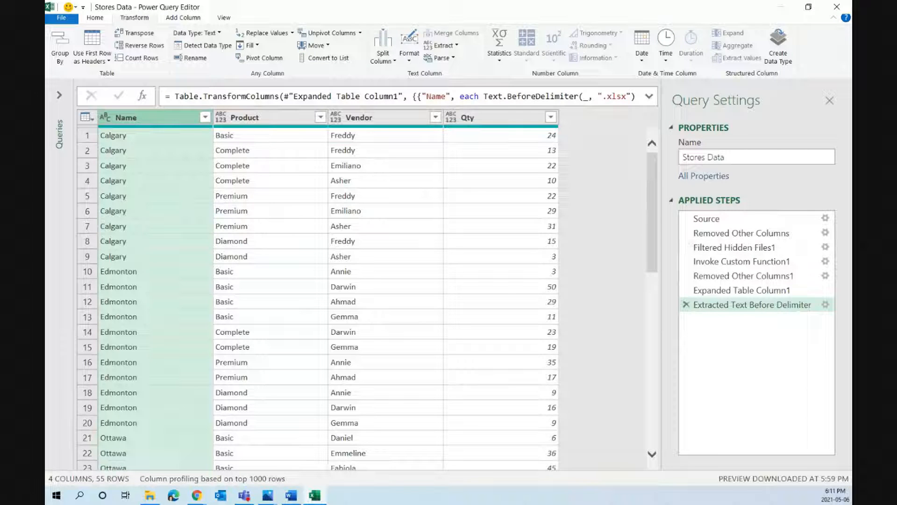
- Close the query editor and load Stores Data as a PivotTable Report at cell B4 of the existing worksheet
{"action": "key", "text": "alt+Tab"}
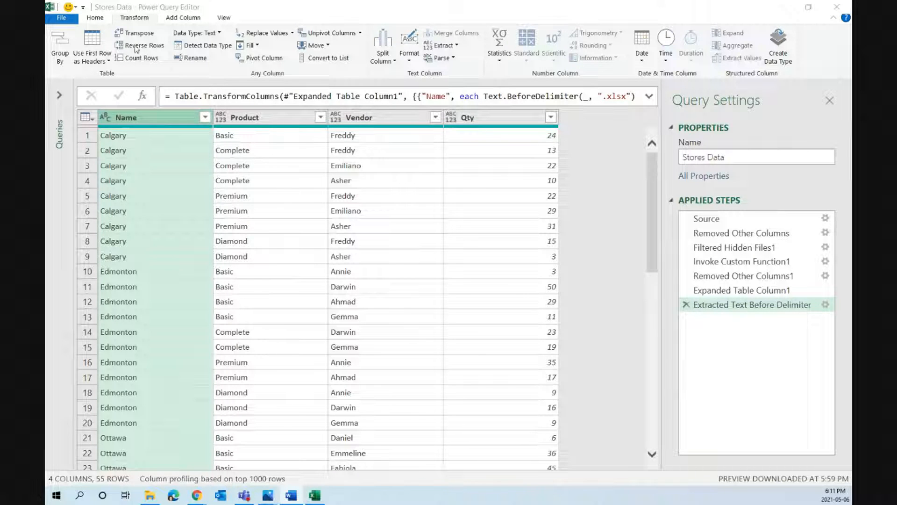
{"action": "left_click", "coordinate": [100, 23]}
{"action": "left_click", "coordinate": [91, 19]}
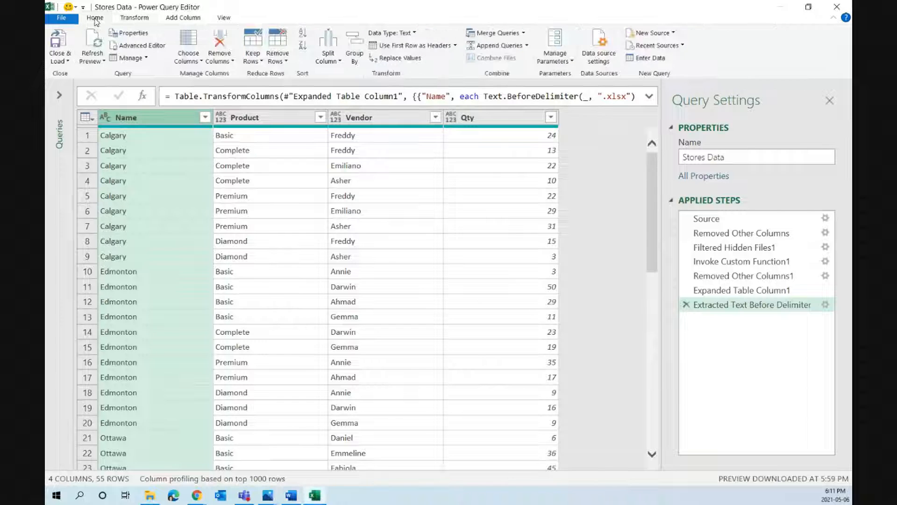
{"action": "left_click", "coordinate": [68, 58]}
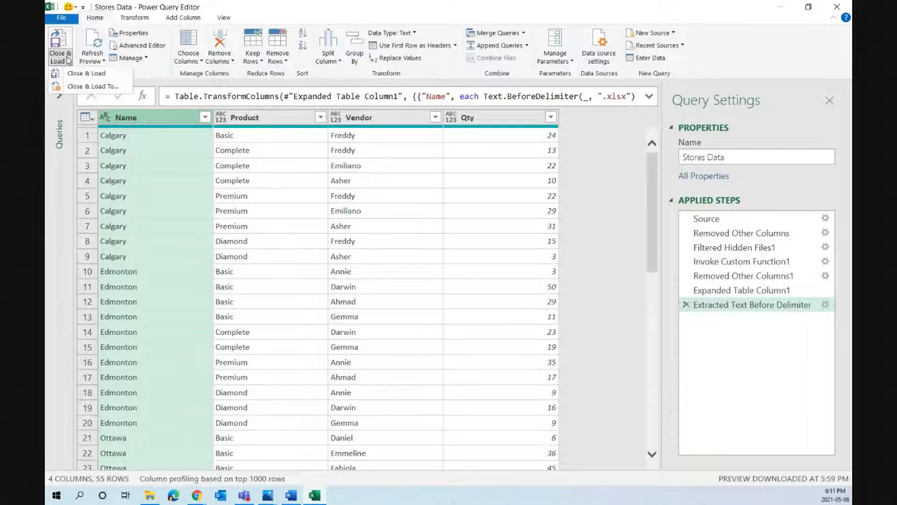
{"action": "left_click", "coordinate": [97, 89]}
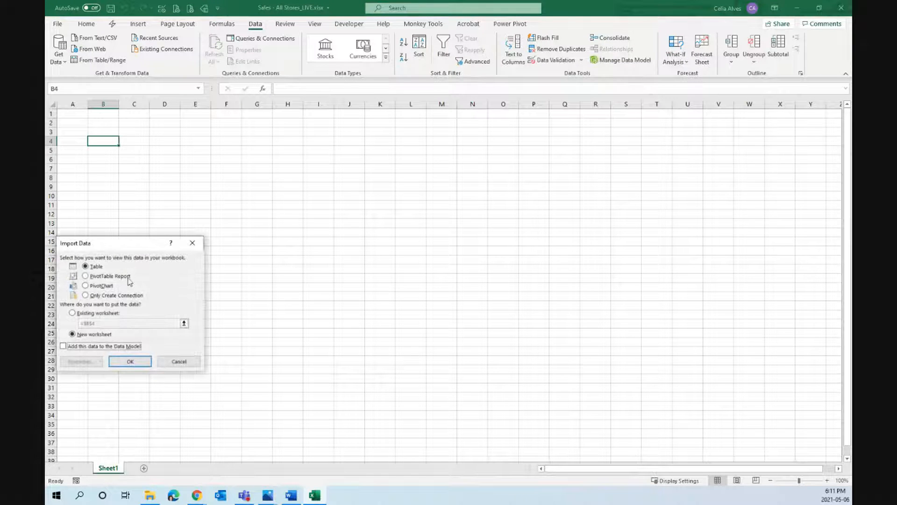
{"action": "left_click", "coordinate": [74, 313]}
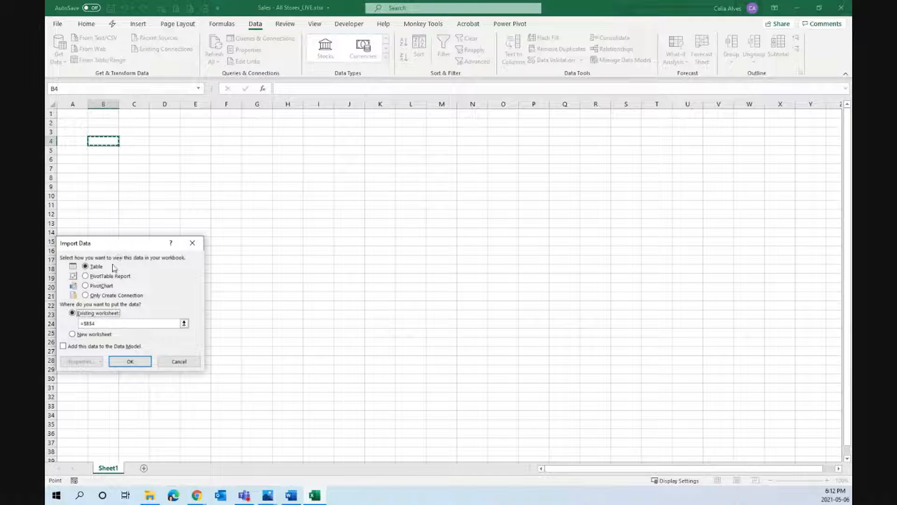
{"action": "left_click", "coordinate": [106, 276]}
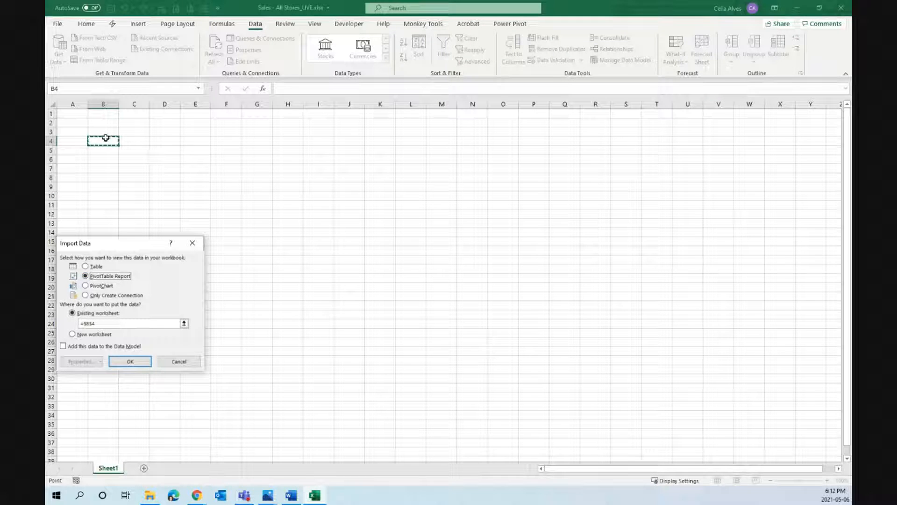
{"action": "left_click", "coordinate": [141, 363]}
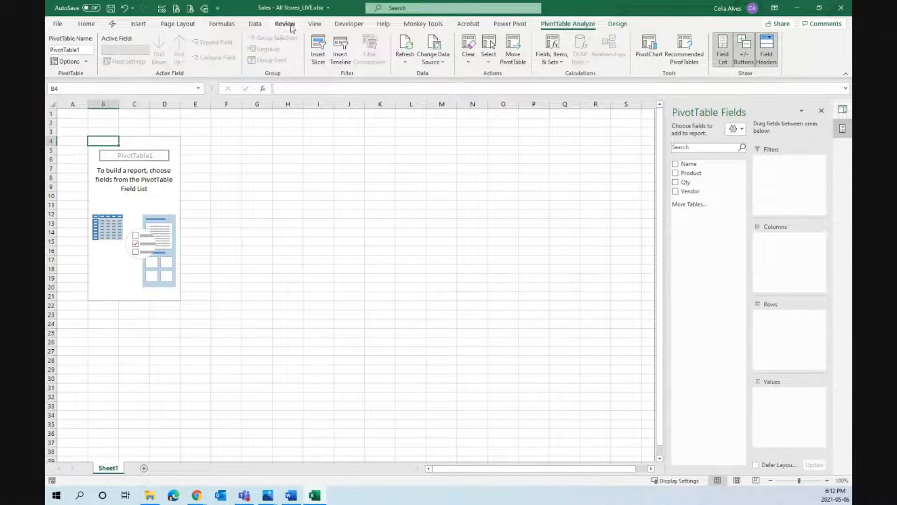
- Reopen the Stores Data query from the workbook for editing and rename its Name column as Store
{"action": "left_click", "coordinate": [255, 24]}
{"action": "left_click", "coordinate": [255, 38]}
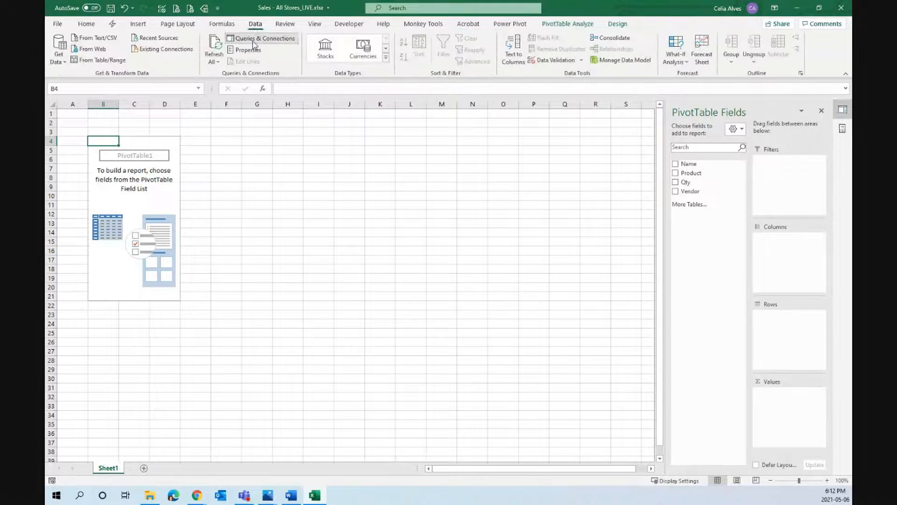
{"action": "double_click", "coordinate": [706, 307]}
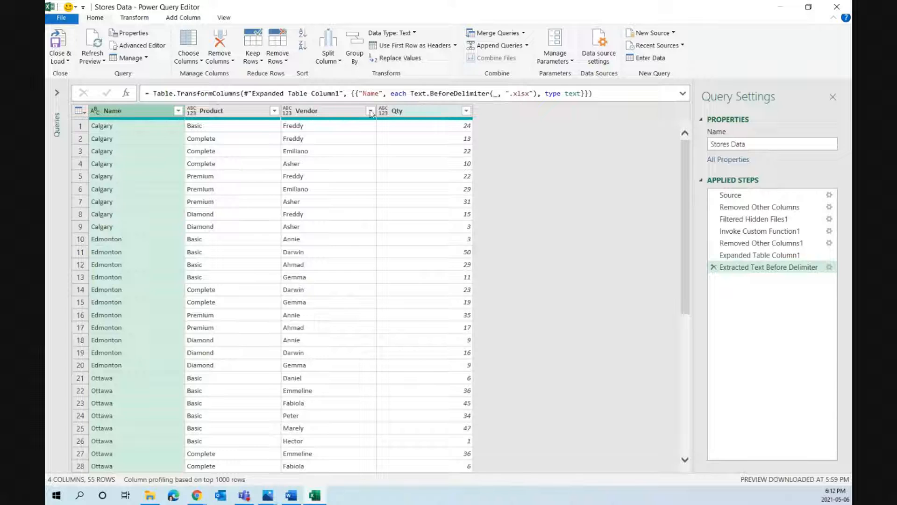
{"action": "double_click", "coordinate": [116, 113]}
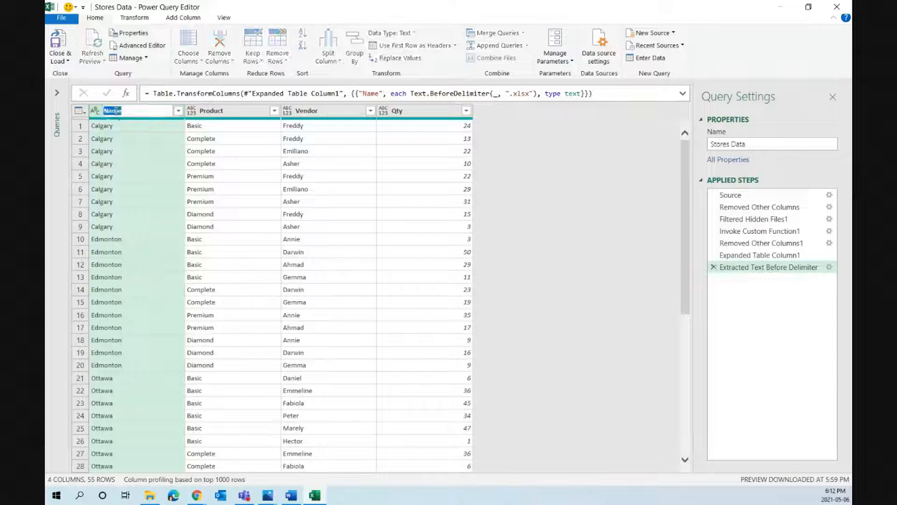
{"action": "type", "text": "Store"}
{"action": "key", "text": "Return"}
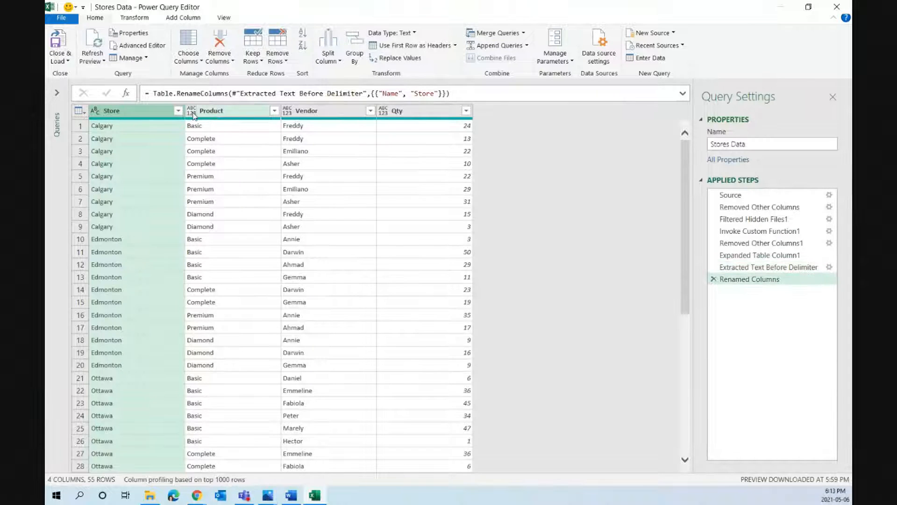
- Set the Product and Vendor columns to Text and Qty to Whole Number, then close and load the query
{"action": "left_click", "coordinate": [193, 114]}
{"action": "left_click", "coordinate": [220, 242]}
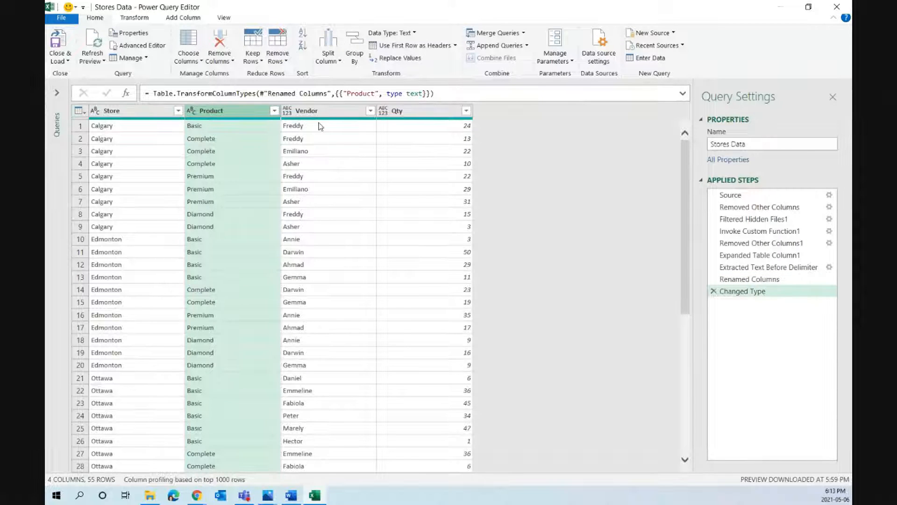
{"action": "left_click", "coordinate": [308, 111]}
{"action": "left_click", "coordinate": [287, 111]}
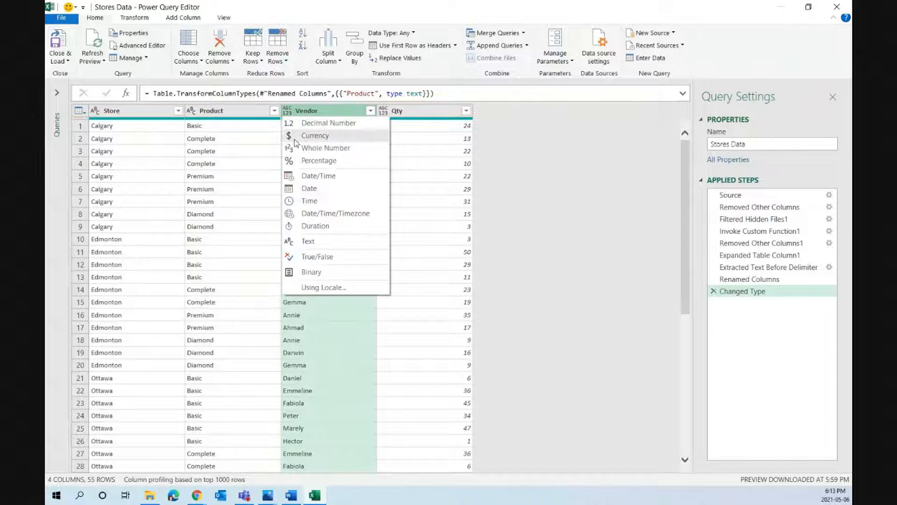
{"action": "left_click", "coordinate": [314, 241]}
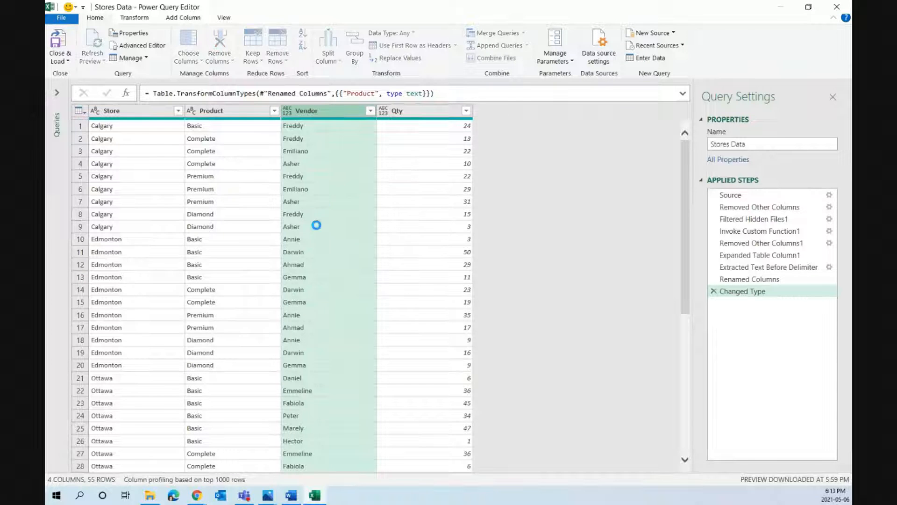
{"action": "left_click", "coordinate": [386, 110]}
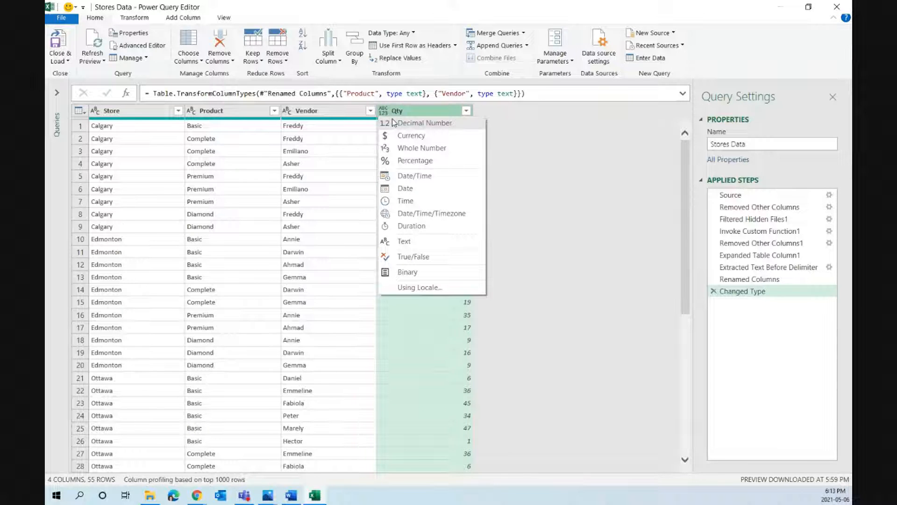
{"action": "left_click", "coordinate": [400, 148]}
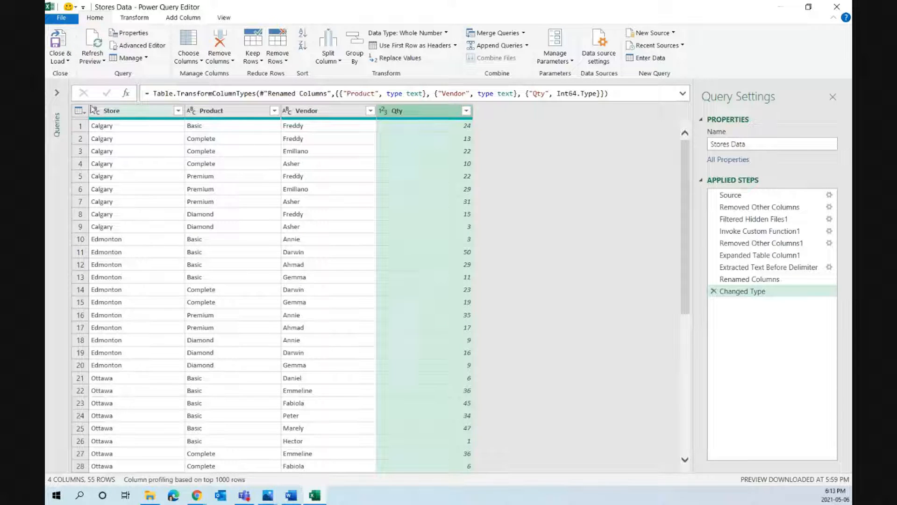
{"action": "left_click", "coordinate": [68, 42]}
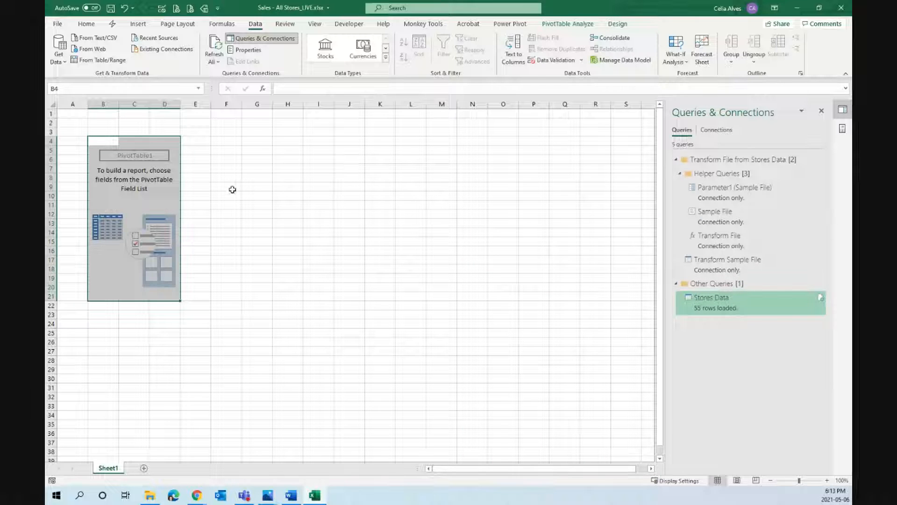
- Show the PivotTable's field list and place the Store field in Rows
{"action": "left_click", "coordinate": [157, 194]}
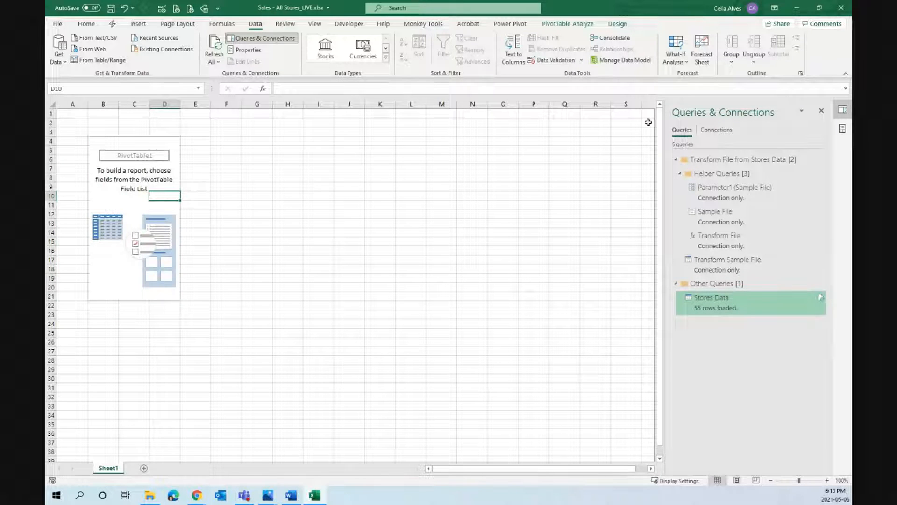
{"action": "left_click", "coordinate": [842, 129]}
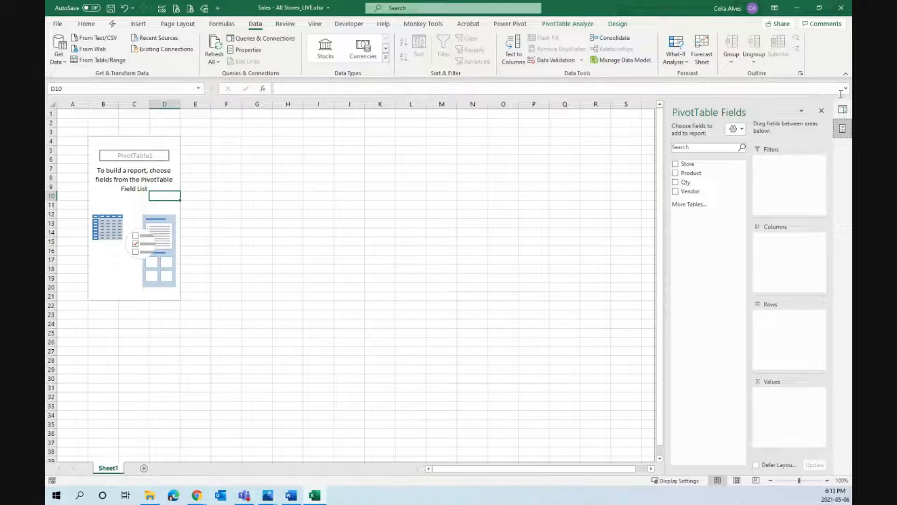
{"action": "left_click", "coordinate": [843, 110]}
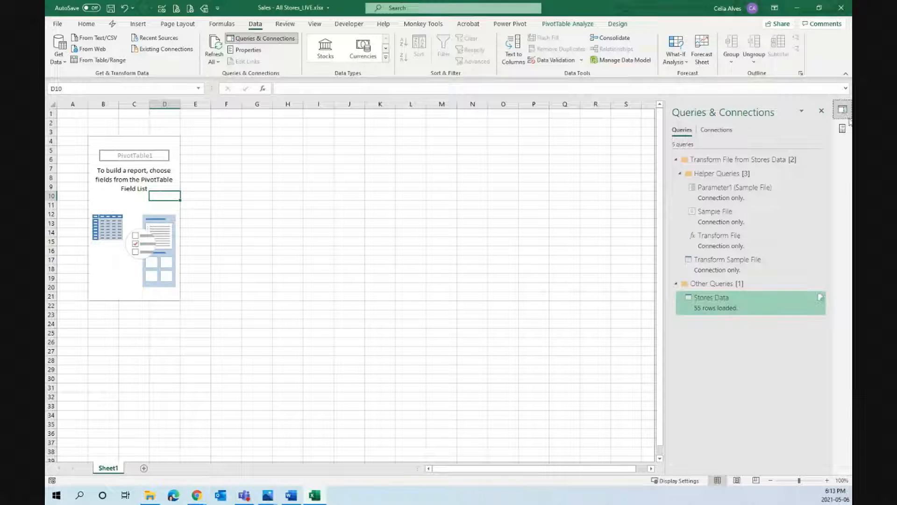
{"action": "left_click", "coordinate": [843, 129]}
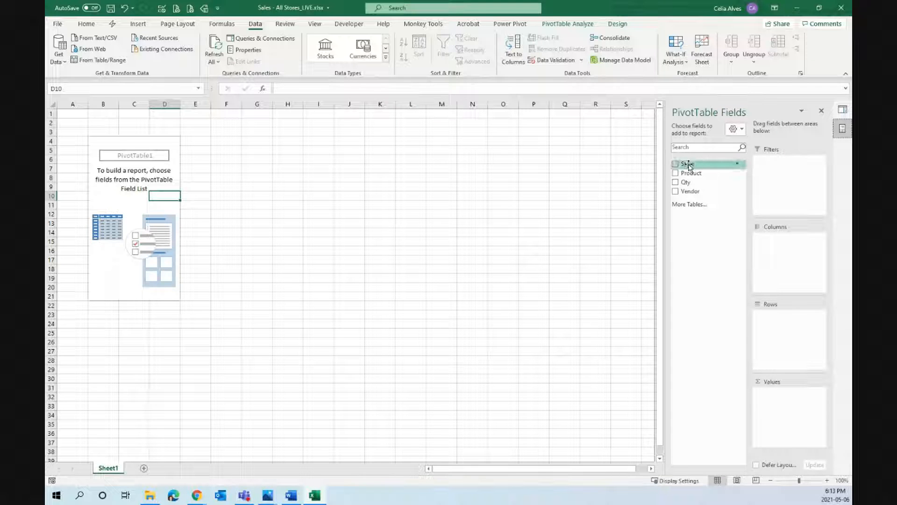
{"action": "left_click_drag", "start_coordinate": [695, 168], "coordinate": [780, 316]}
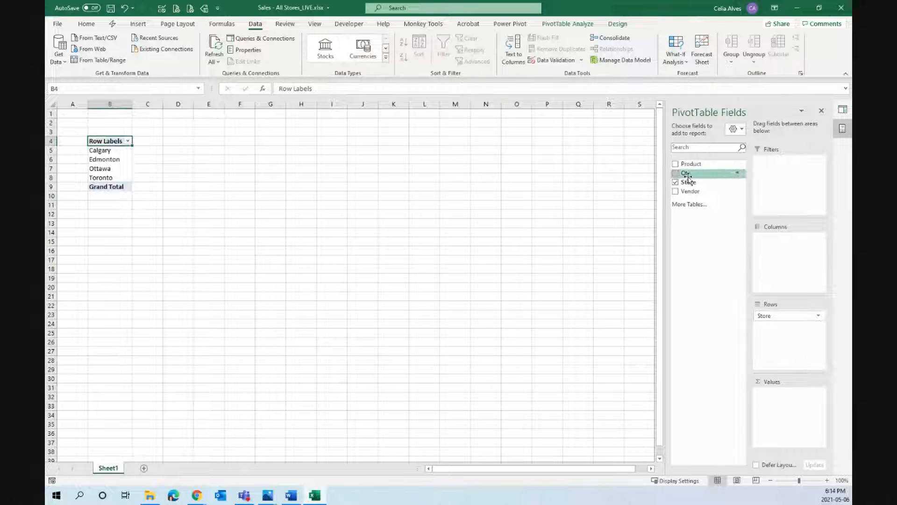
- Lay out the PivotTable with Vendor below Store in rows, Product in columns and Sum of Qty as values
{"action": "left_click_drag", "start_coordinate": [689, 192], "coordinate": [799, 363]}
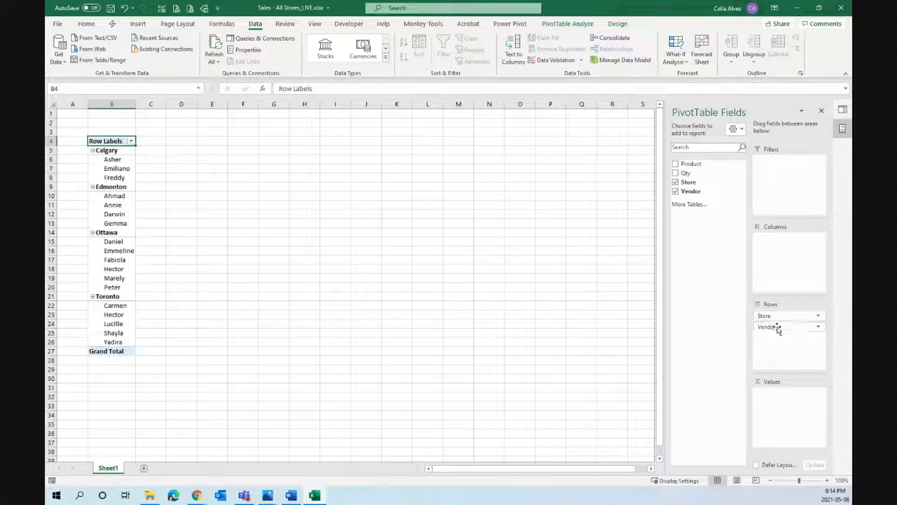
{"action": "left_click_drag", "start_coordinate": [691, 166], "coordinate": [790, 248]}
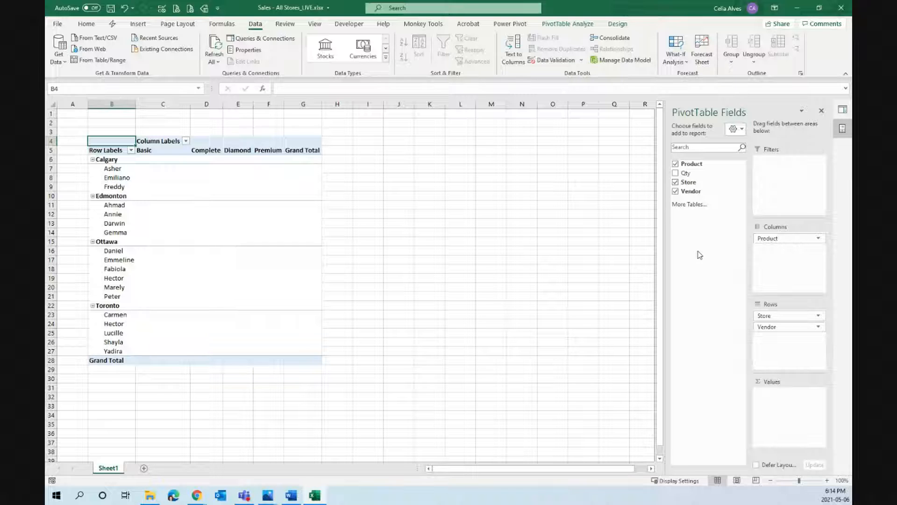
{"action": "left_click_drag", "start_coordinate": [685, 173], "coordinate": [802, 409]}
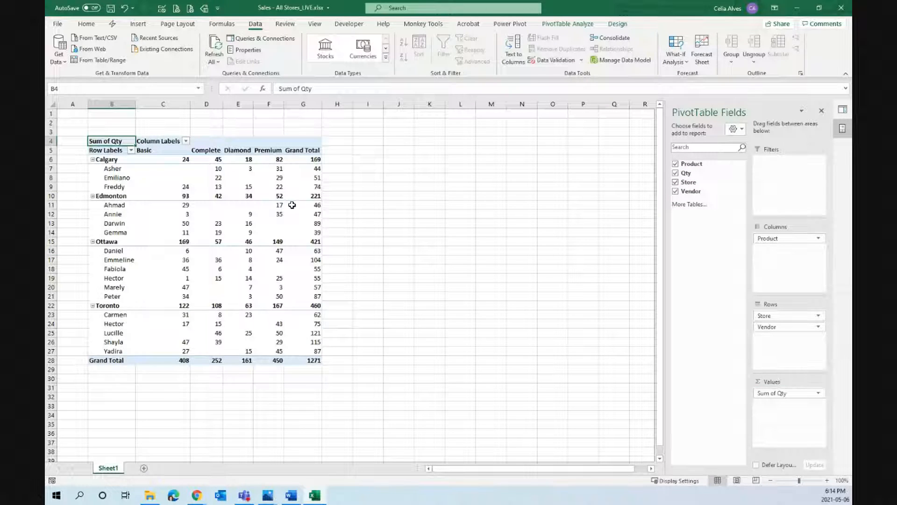
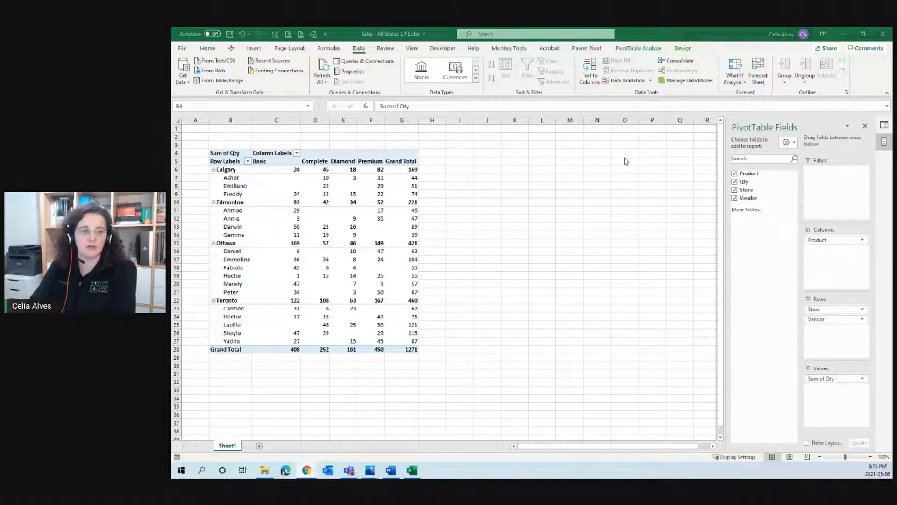
- Change the PivotTable's report layout to tabular form
{"action": "left_click", "coordinate": [329, 192]}
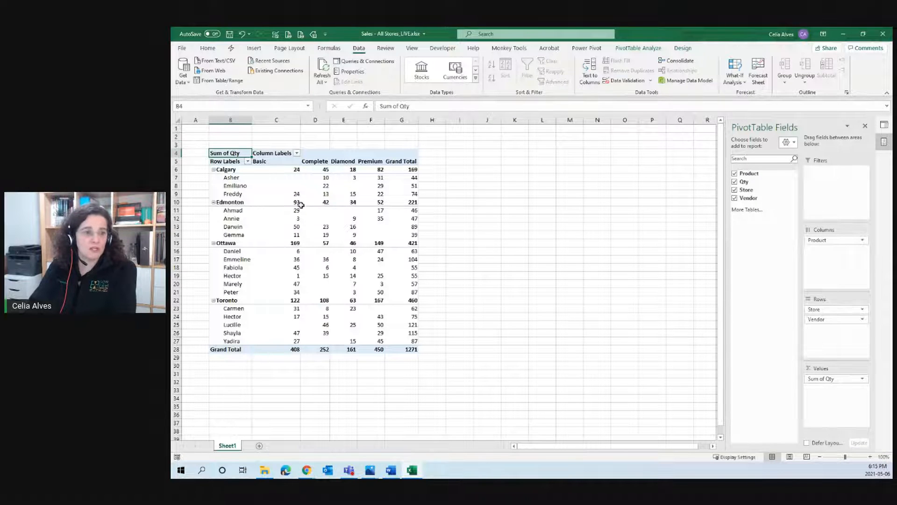
{"action": "left_click", "coordinate": [631, 49]}
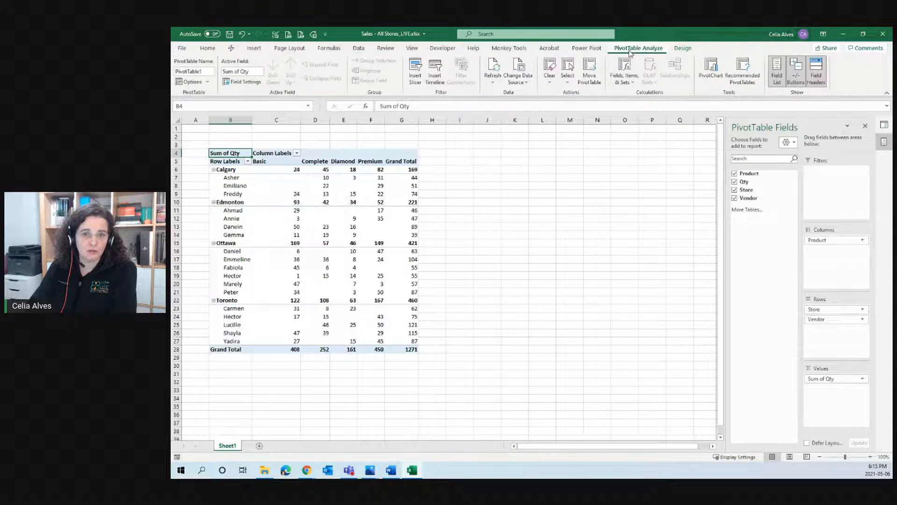
{"action": "left_click", "coordinate": [682, 48]}
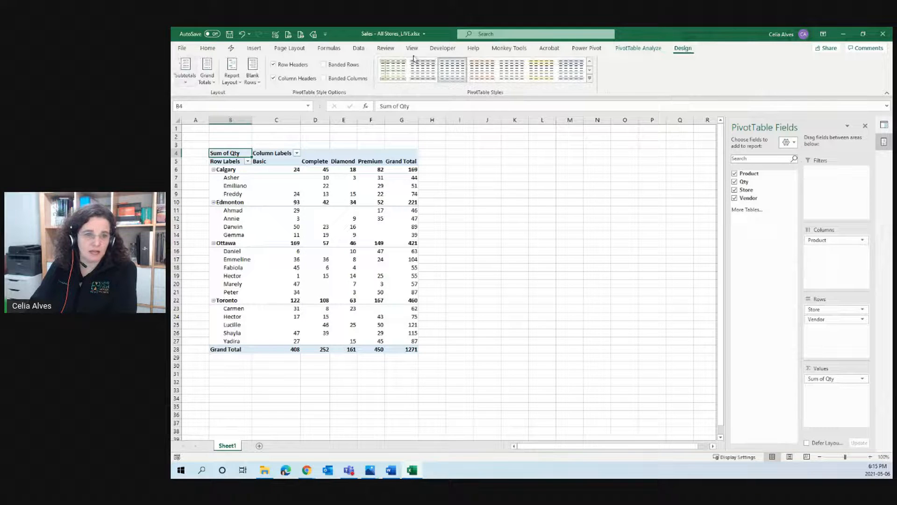
{"action": "left_click", "coordinate": [232, 75]}
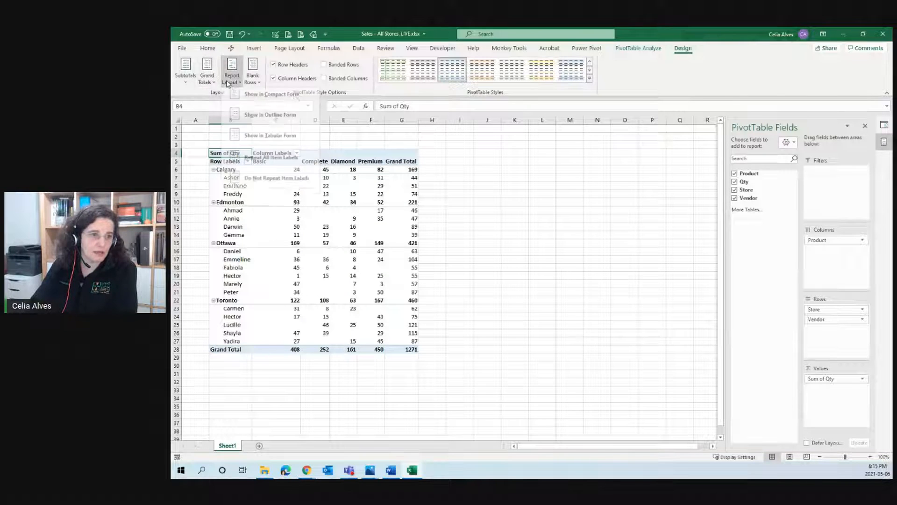
{"action": "left_click", "coordinate": [270, 140]}
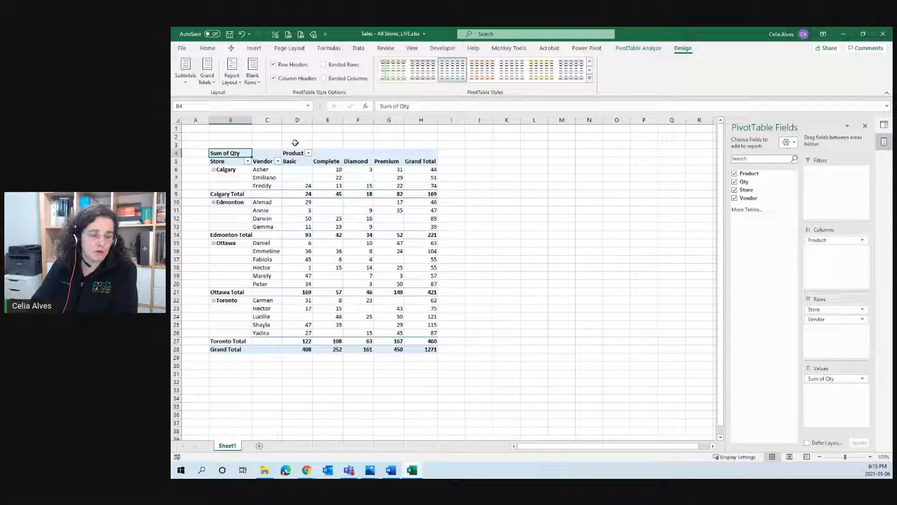
- Hide the worksheet gridlines around the PivotTable and save the workbook
{"action": "left_click", "coordinate": [412, 48]}
{"action": "left_click", "coordinate": [377, 78]}
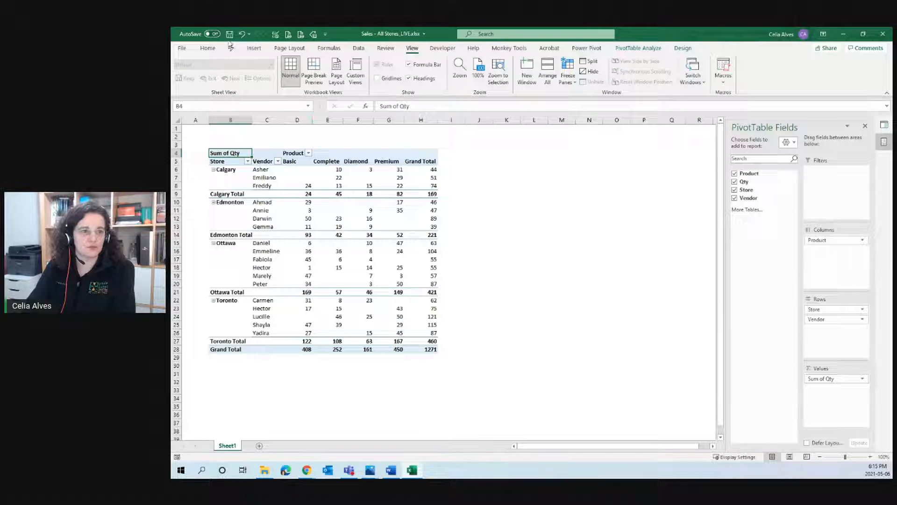
{"action": "left_click", "coordinate": [229, 34]}
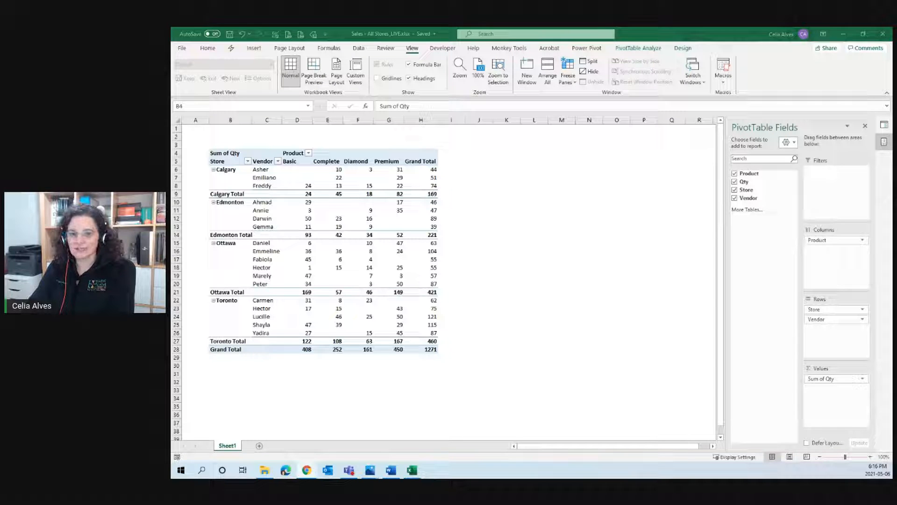
{"action": "left_click", "coordinate": [695, 33]}
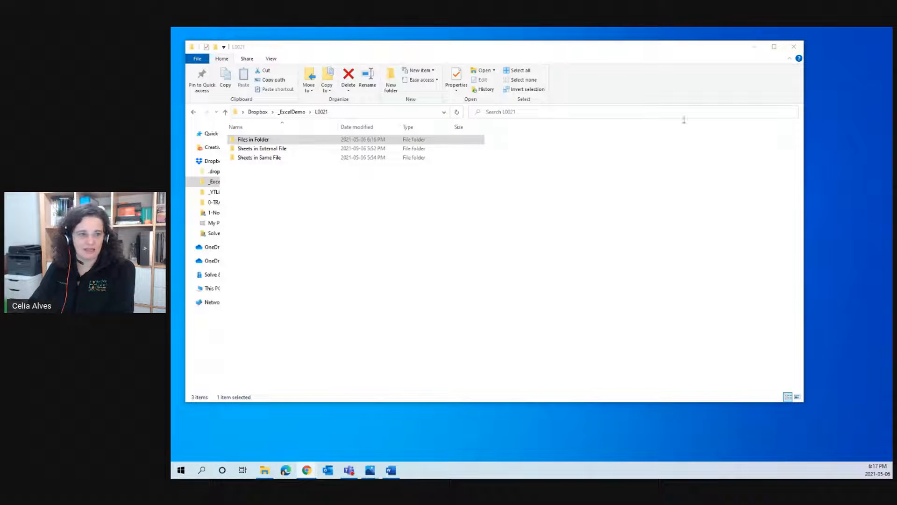
- Switch to File Explorer and open Stores Data.xlsx from the Sheets in External File folder
{"action": "left_click", "coordinate": [271, 149]}
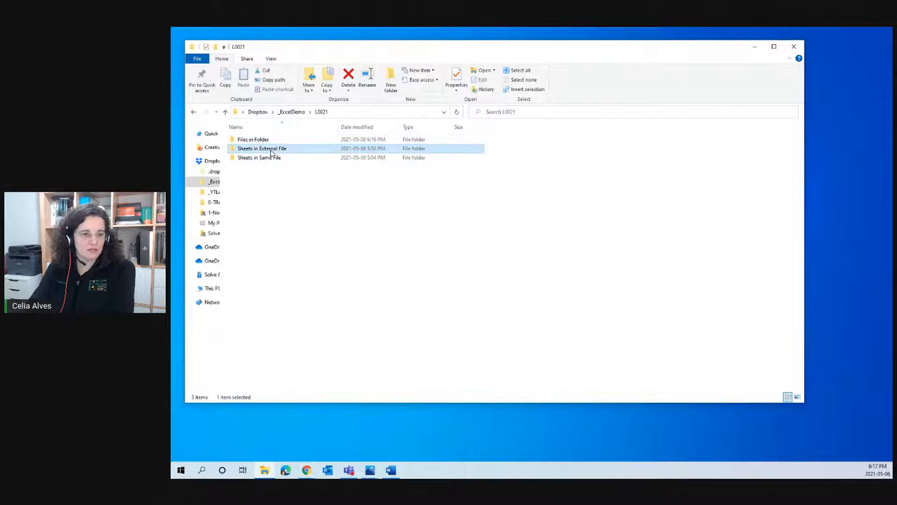
{"action": "double_click", "coordinate": [271, 152]}
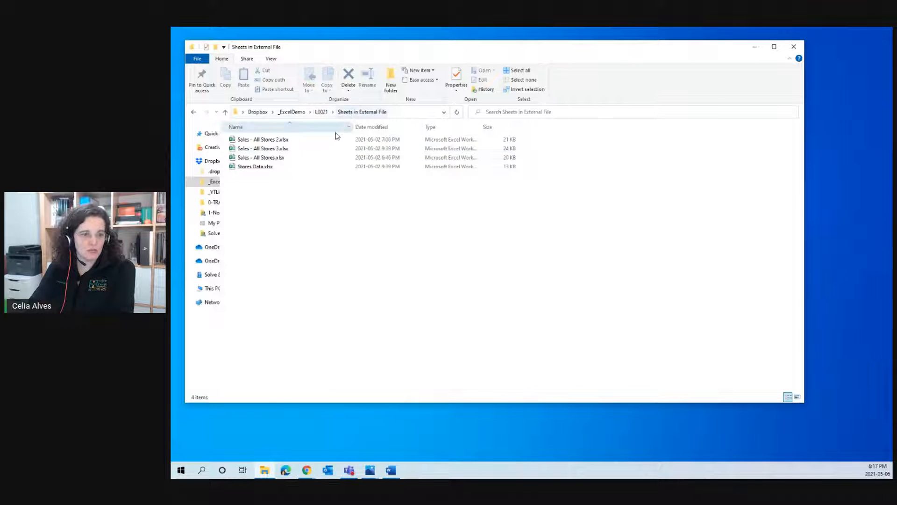
{"action": "double_click", "coordinate": [256, 168]}
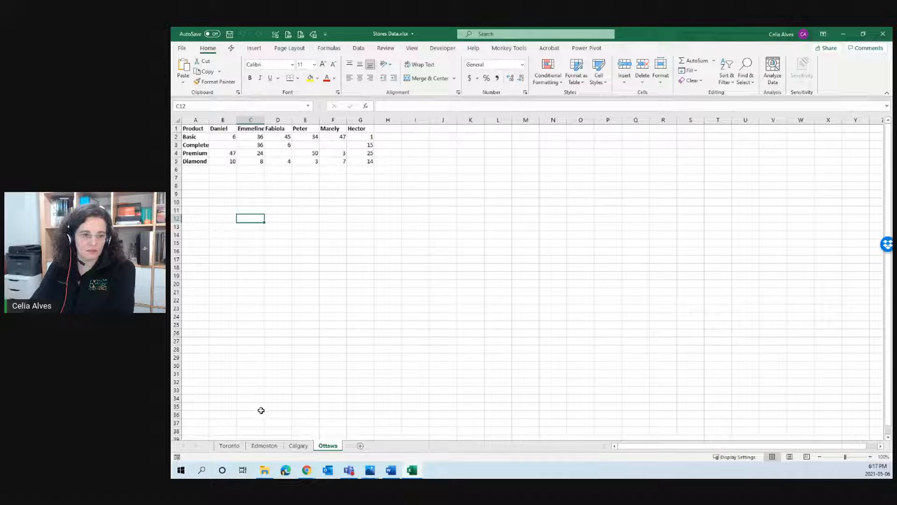
- Clear the column selection on the Edmonton sheet by selecting cell E8, and save the workbook
{"action": "left_click", "coordinate": [302, 446]}
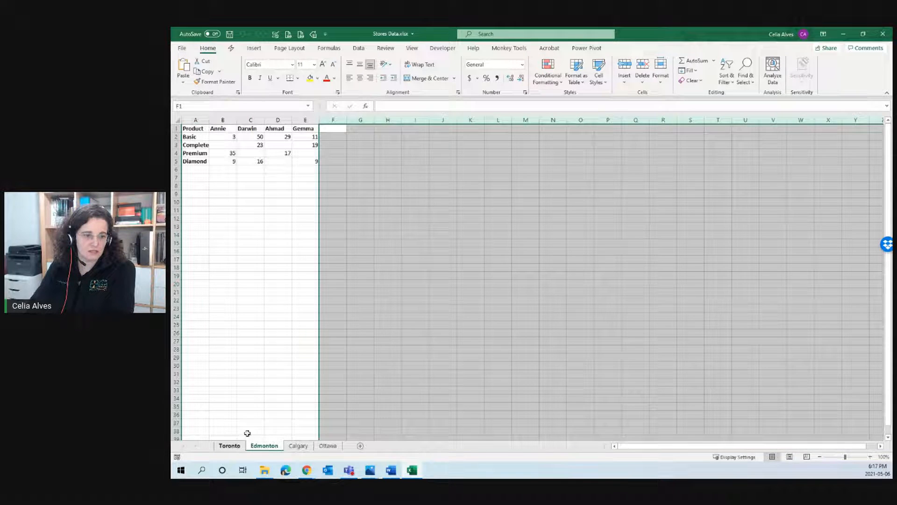
{"action": "left_click", "coordinate": [299, 187]}
{"action": "left_click", "coordinate": [230, 35]}
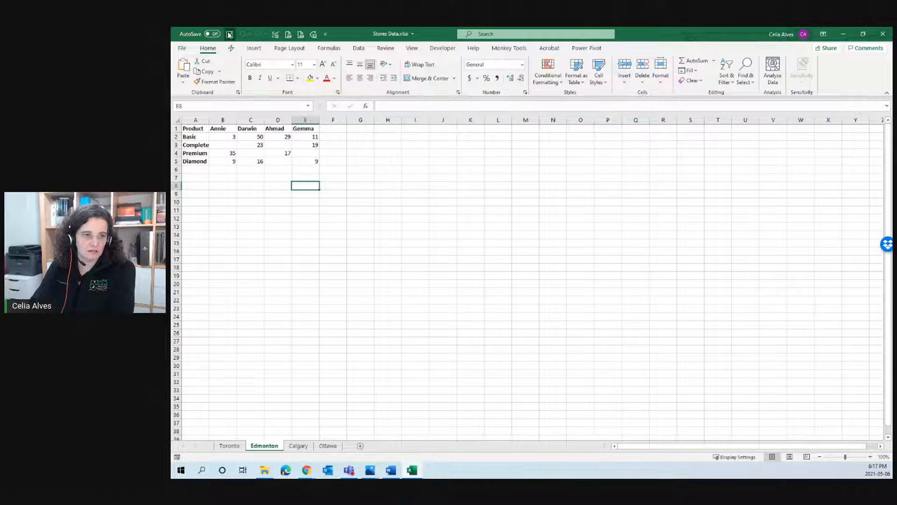
- Examine how products and vendors are arranged on the Toronto, Edmonton, Calgary and Ottawa sheets, then close Stores Data.xlsx
{"action": "left_click", "coordinate": [234, 447]}
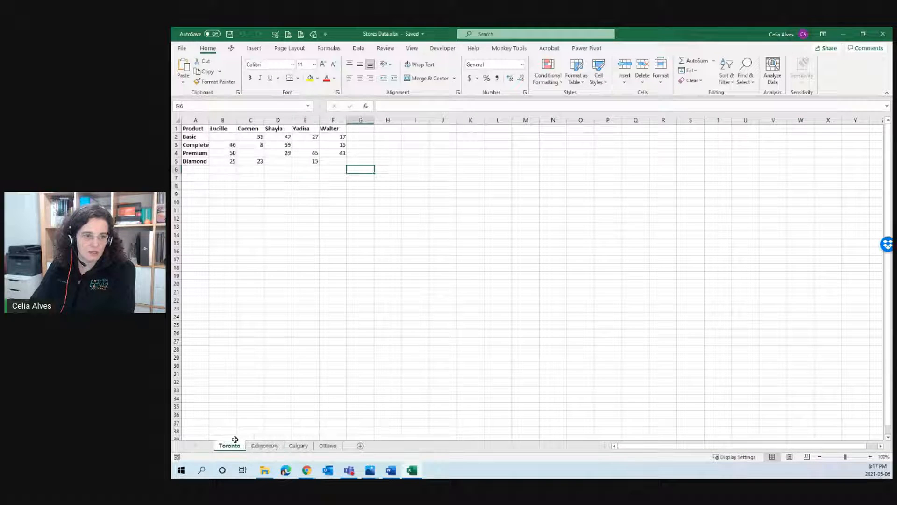
{"action": "left_click", "coordinate": [197, 127]}
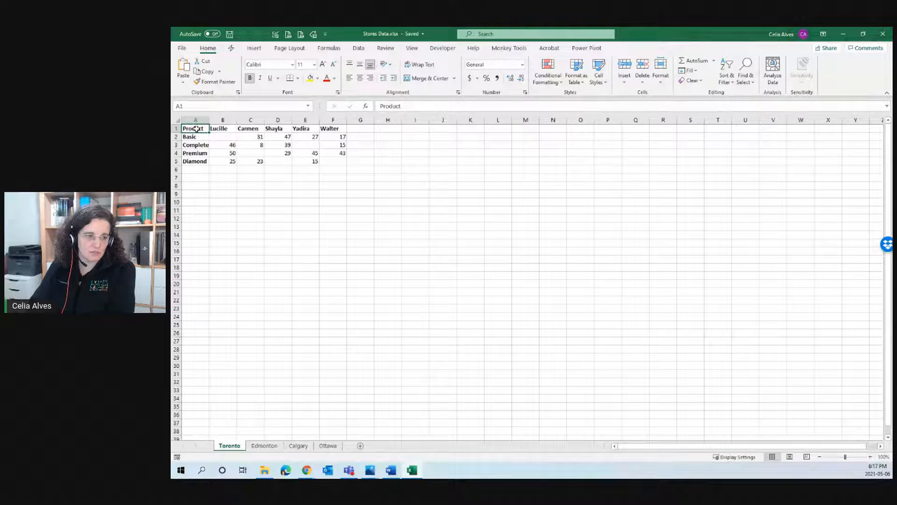
{"action": "left_click", "coordinate": [275, 446]}
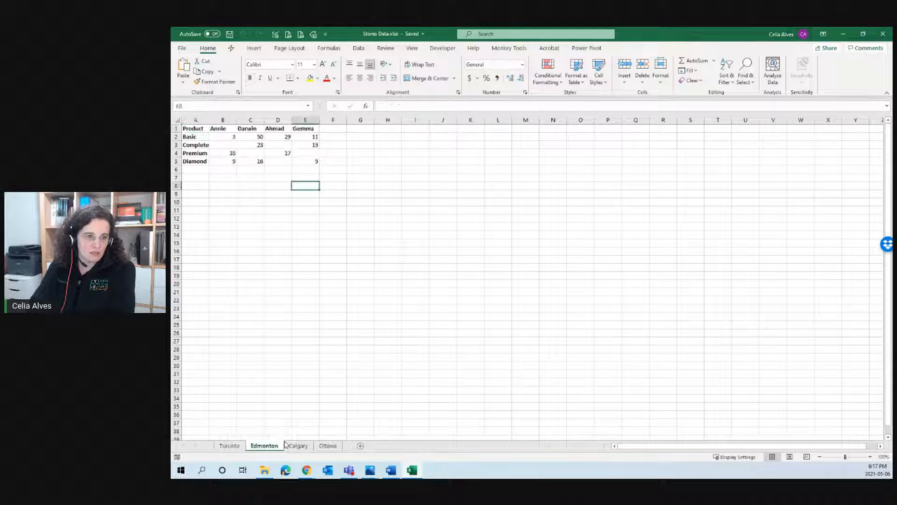
{"action": "left_click", "coordinate": [299, 446]}
{"action": "left_click", "coordinate": [327, 446]}
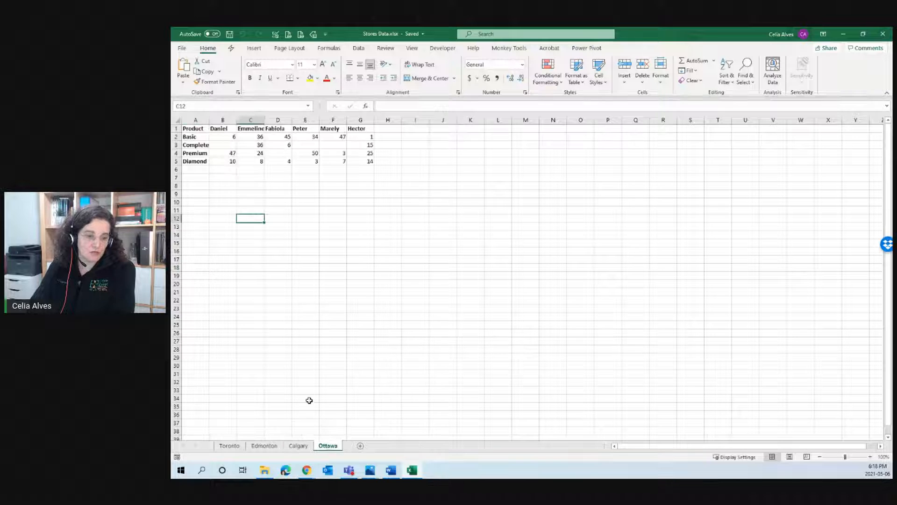
{"action": "left_click", "coordinate": [224, 187]}
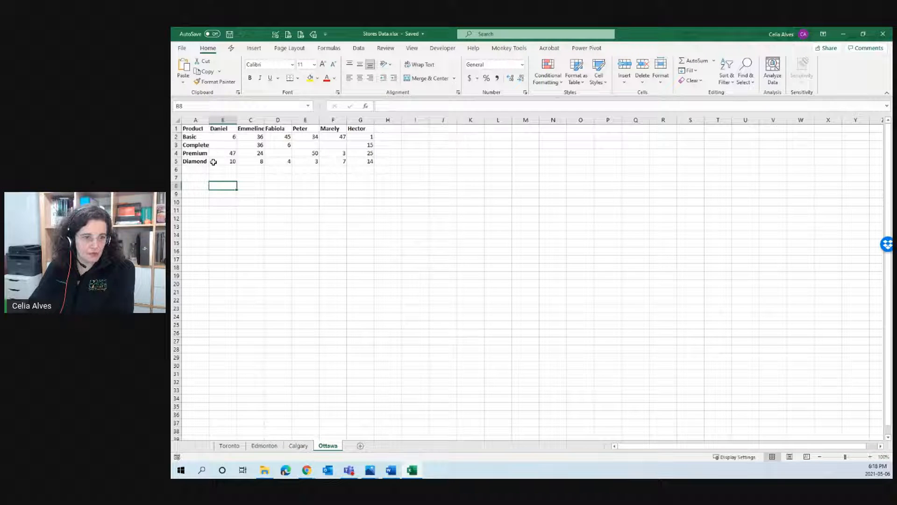
{"action": "left_click", "coordinate": [298, 446]}
{"action": "left_click", "coordinate": [264, 447]}
{"action": "left_click", "coordinate": [229, 446]}
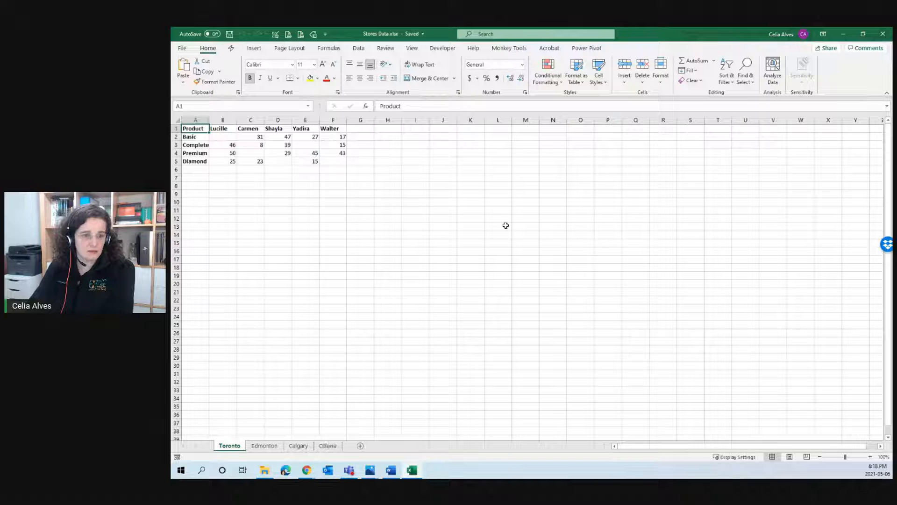
{"action": "left_click", "coordinate": [887, 39]}
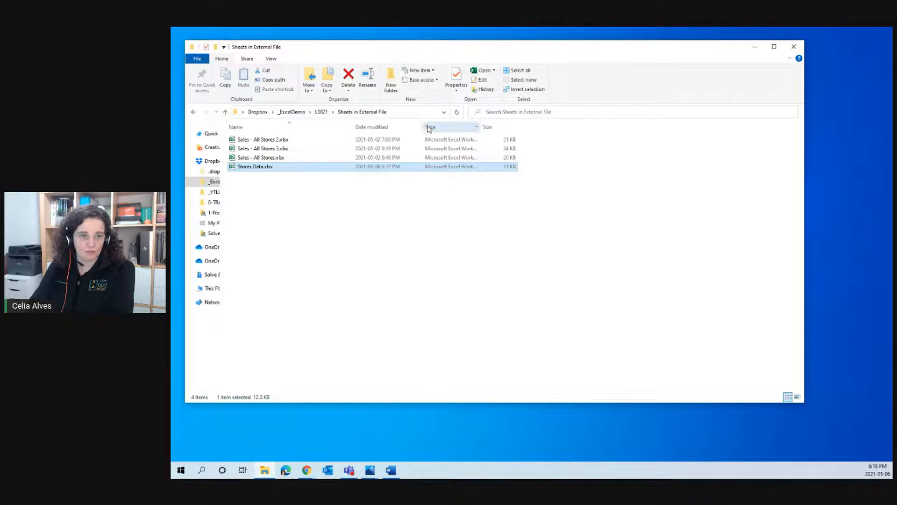
- In the Stores Data folder under Files in Folder, duplicate Toronto.xlsx
{"action": "left_click", "coordinate": [323, 112]}
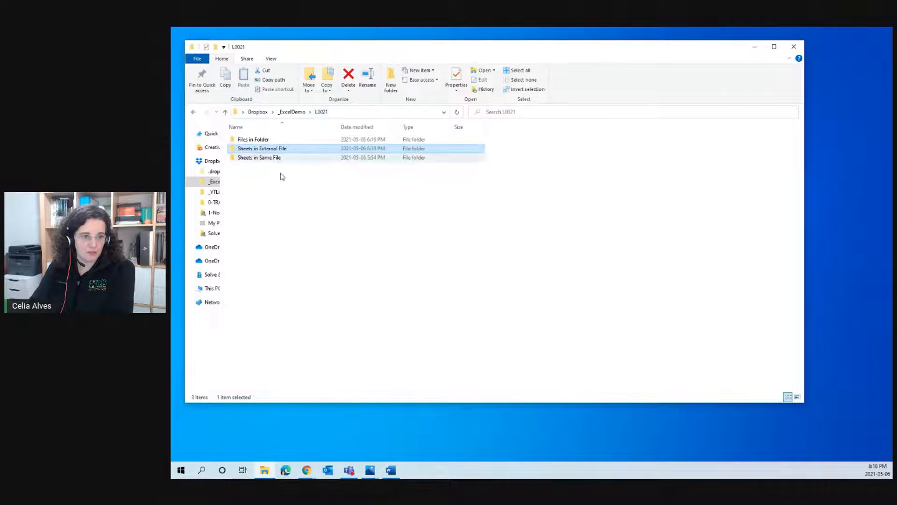
{"action": "double_click", "coordinate": [267, 147]}
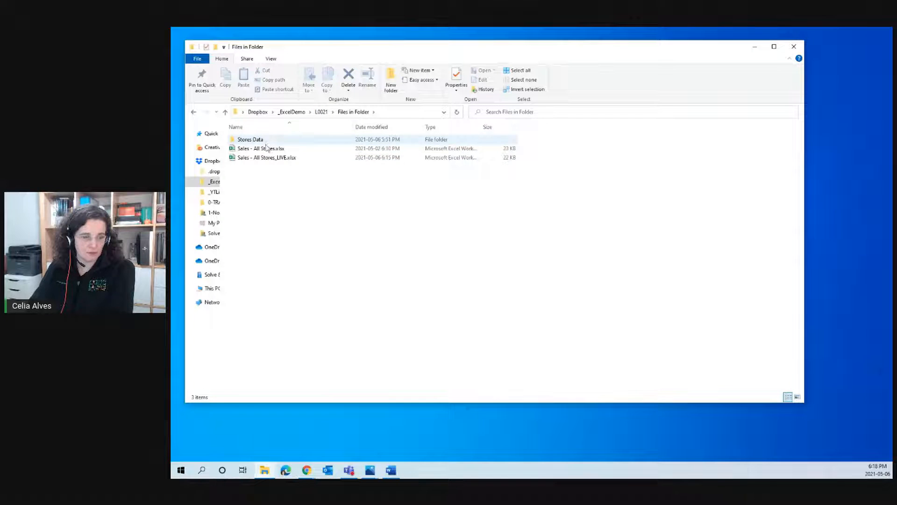
{"action": "double_click", "coordinate": [265, 141]}
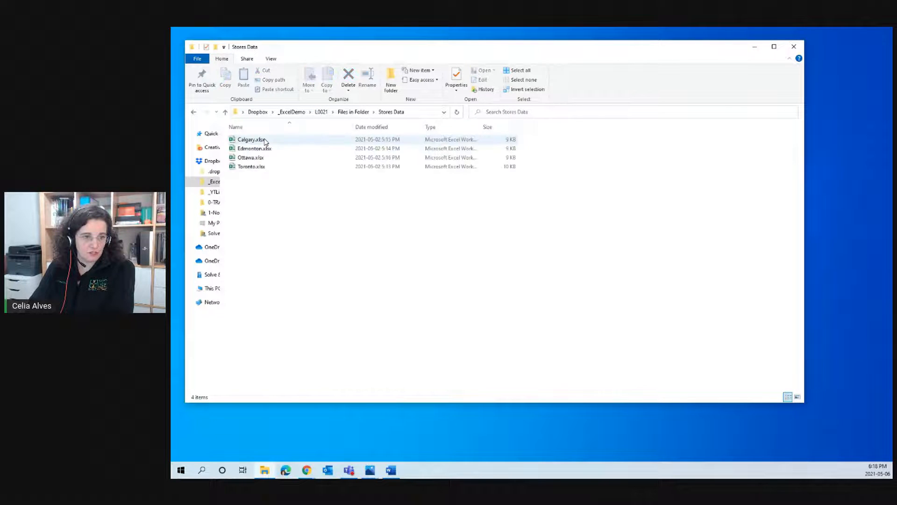
{"action": "left_click", "coordinate": [252, 167]}
{"action": "key", "text": "ctrl+c"}
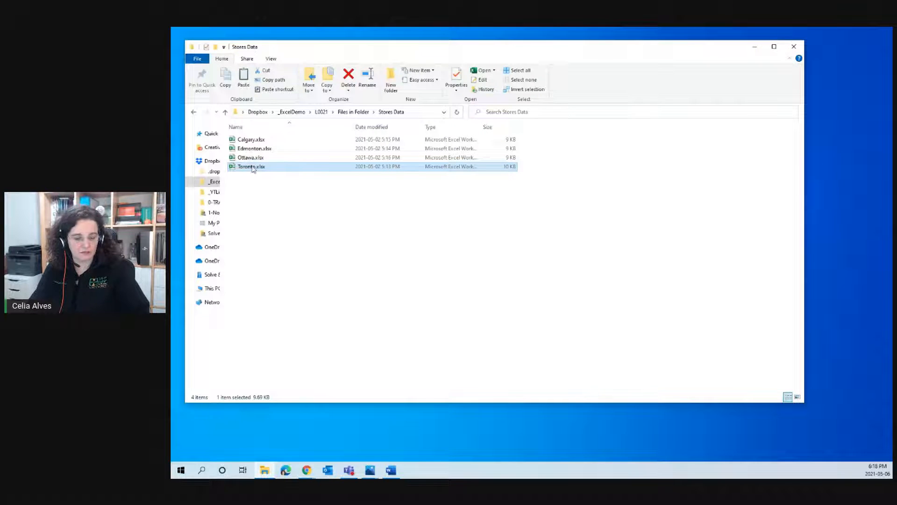
{"action": "left_click", "coordinate": [251, 190]}
{"action": "key", "text": "ctrl+v"}
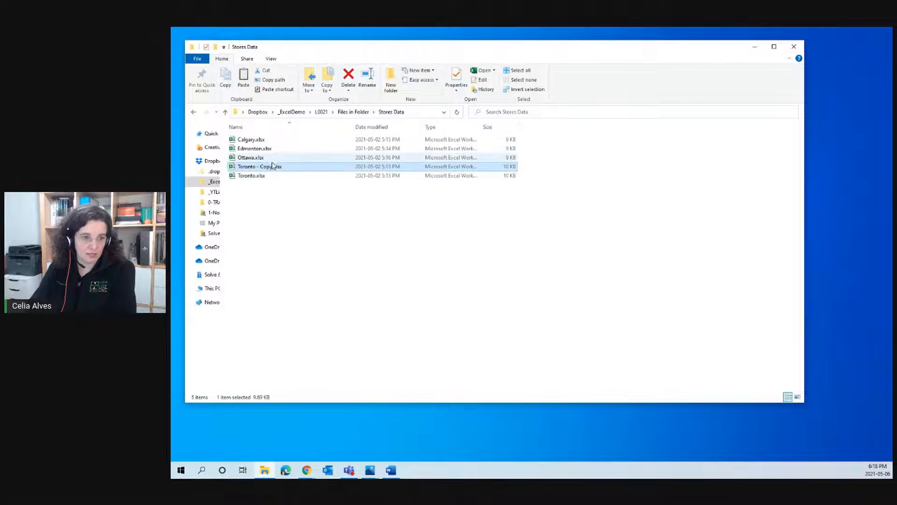
- Rename the copy of the Toronto file as Vancouver.xlsx
{"action": "left_click", "coordinate": [272, 167]}
{"action": "left_click", "coordinate": [272, 166]}
{"action": "left_click_drag", "start_coordinate": [272, 167], "coordinate": [238, 167]}
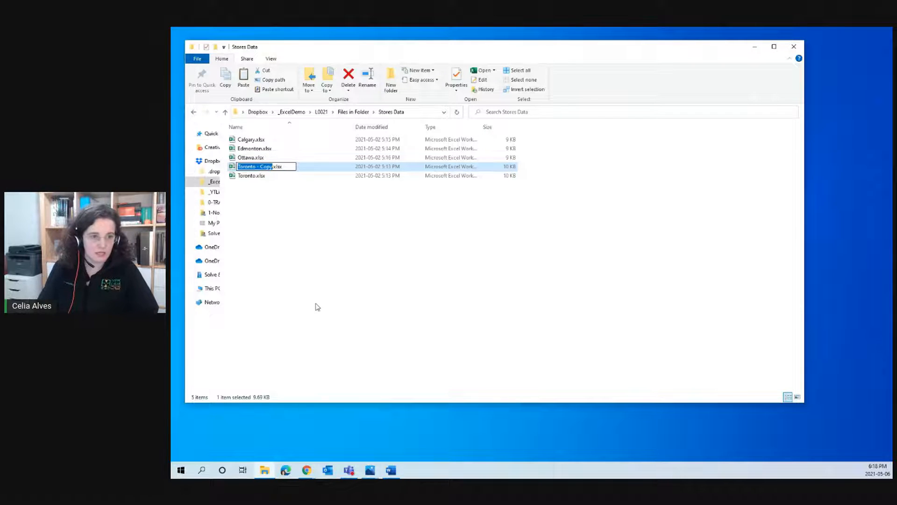
{"action": "key", "text": "Left"}
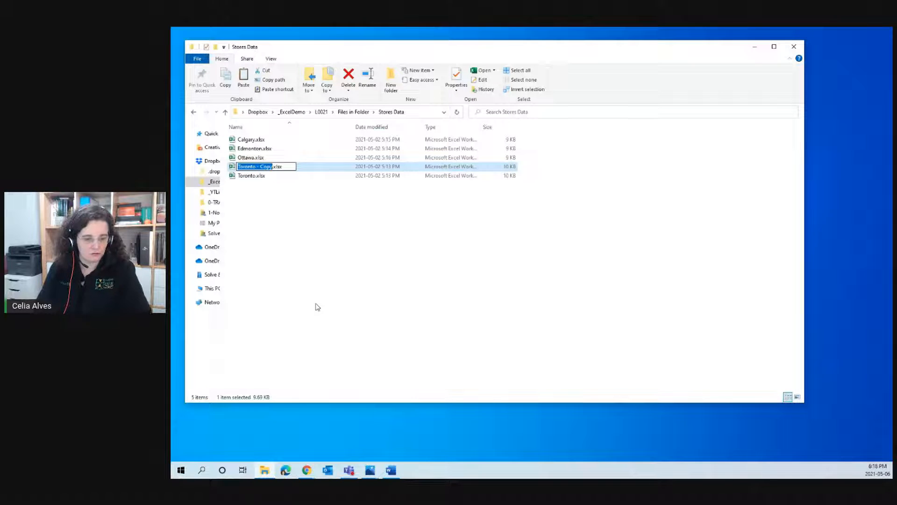
{"action": "type", "text": "Vancouver"}
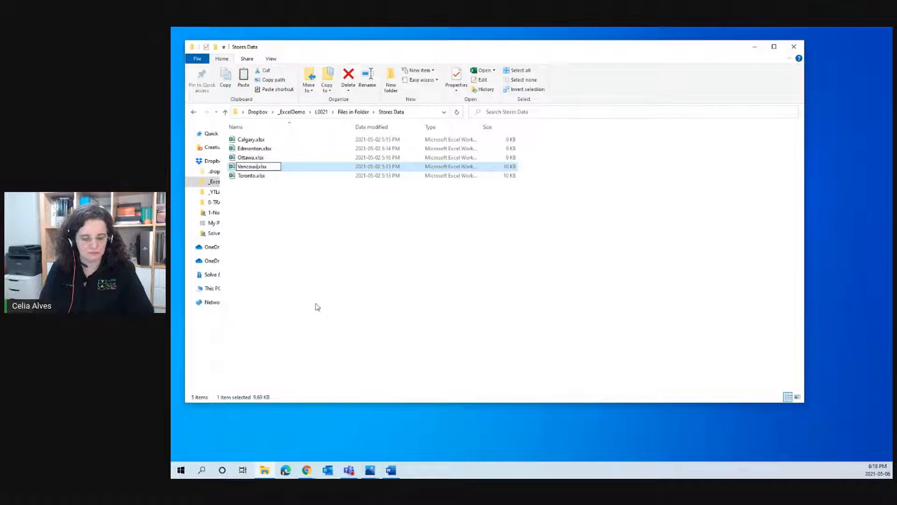
{"action": "key", "text": "Return"}
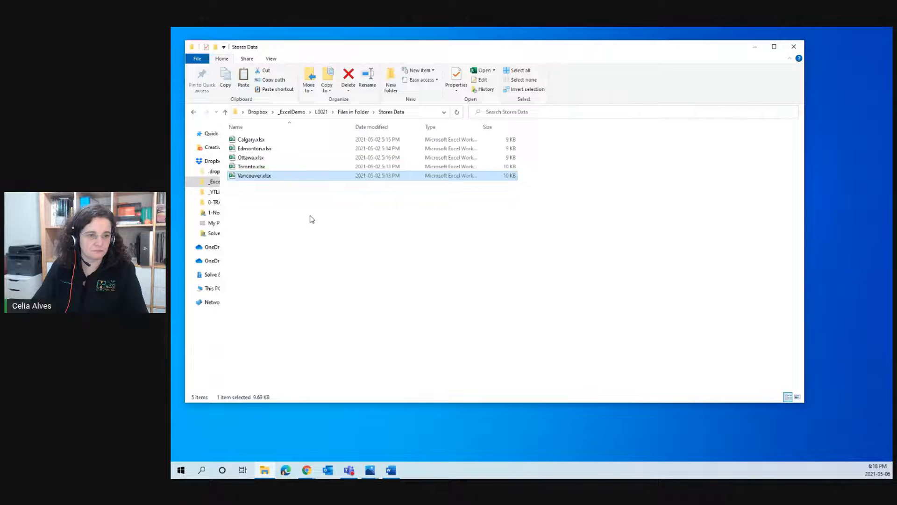
- Open Vancouver.xlsx and replace the first two vendor headers in B1 and C1 with new vendors' first names
{"action": "key", "text": "Return"}
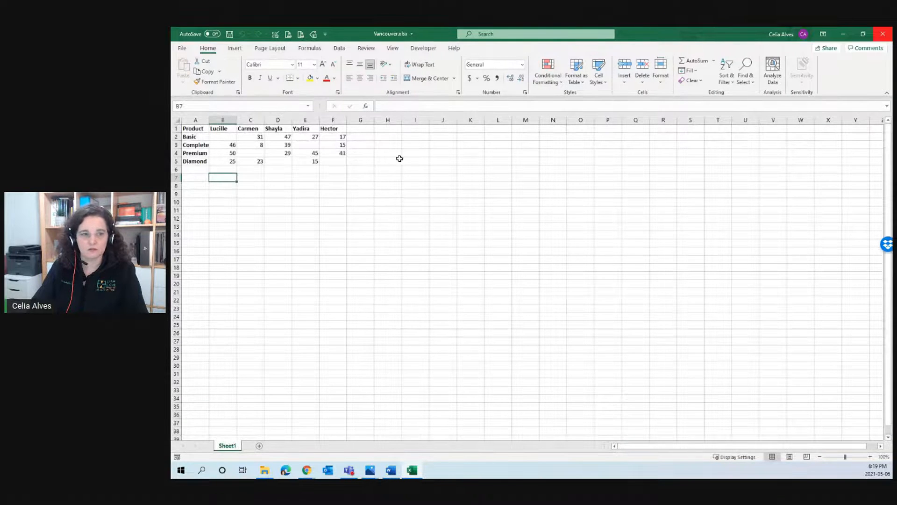
{"action": "left_click", "coordinate": [228, 125]}
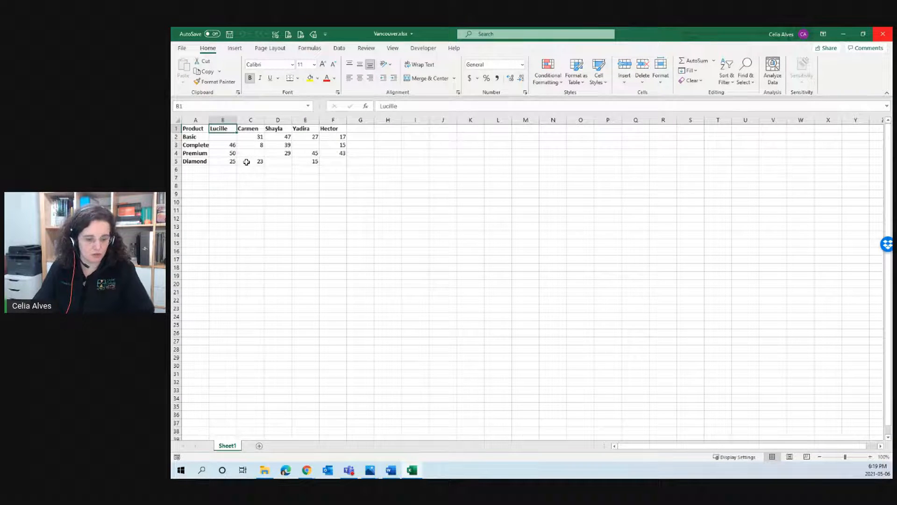
{"action": "type", "text": "An"}
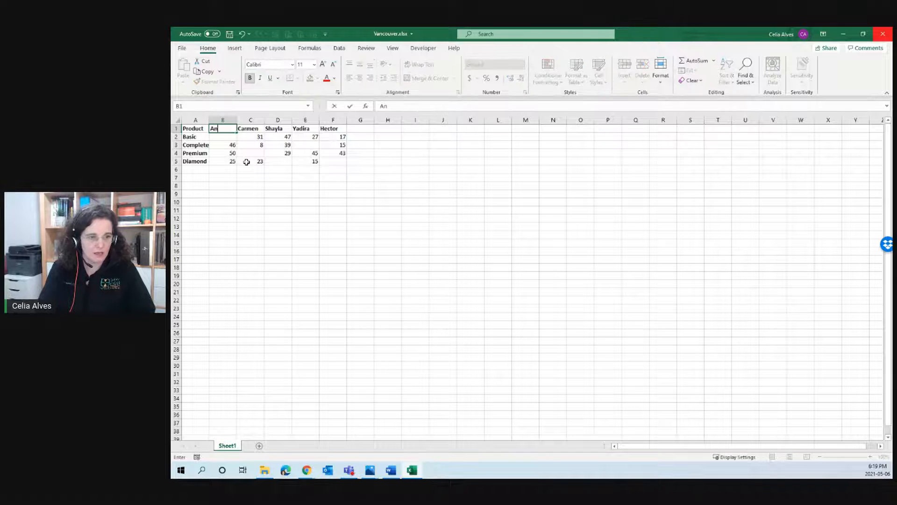
{"action": "type", "text": "a"}
{"action": "key", "text": "Tab"}
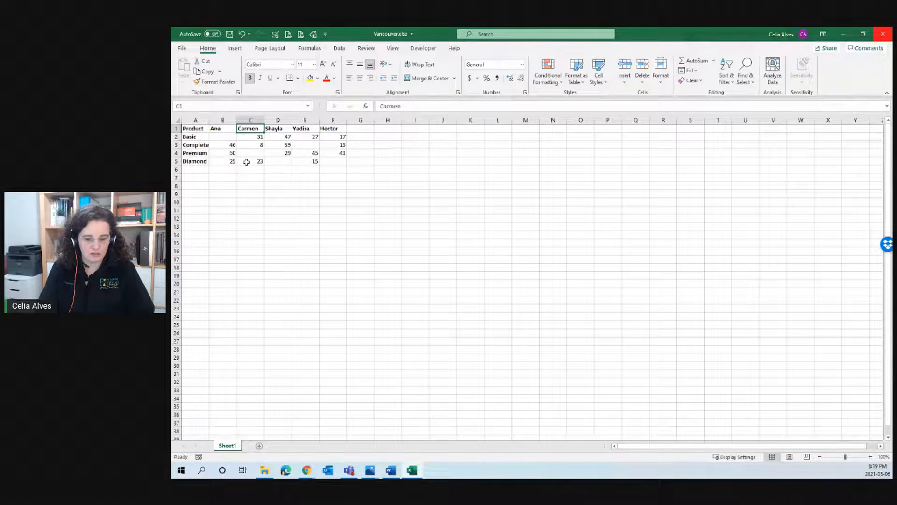
{"action": "type", "text": "Peter"}
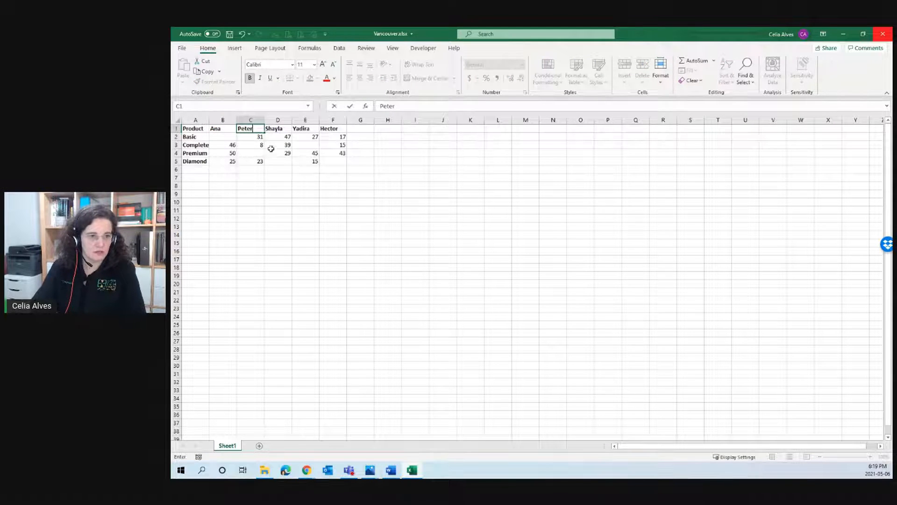
- Delete columns D to G and fill every quantity cell in B2:C5 with 2
{"action": "left_click_drag", "start_coordinate": [282, 120], "coordinate": [351, 137]}
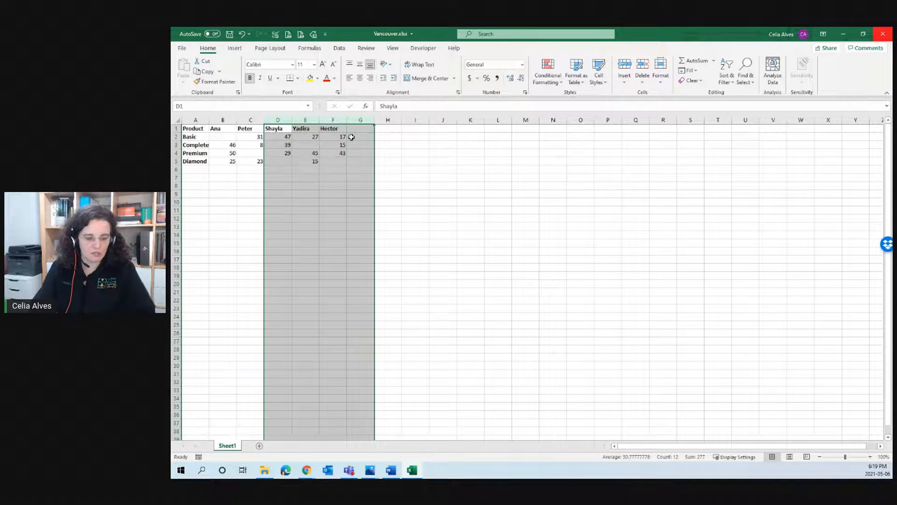
{"action": "key", "text": "ctrl+minus"}
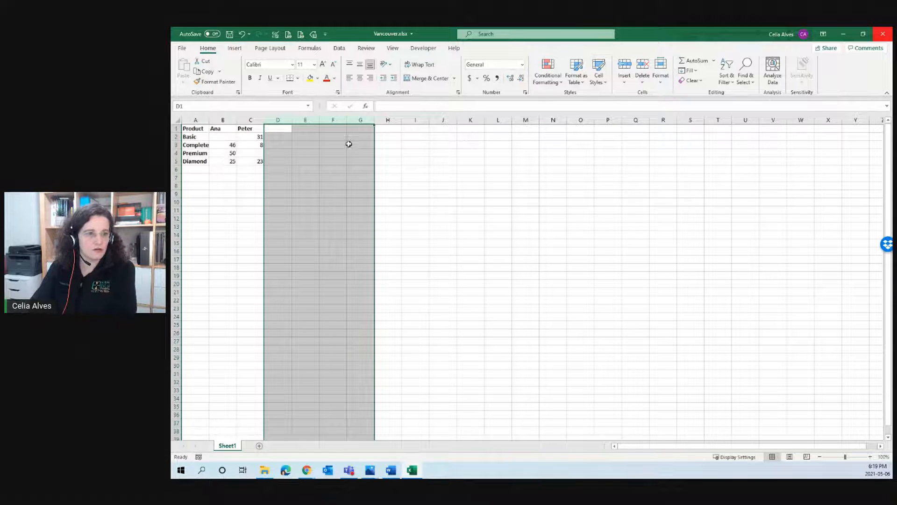
{"action": "left_click_drag", "start_coordinate": [230, 140], "coordinate": [250, 162]}
{"action": "type", "text": "2"}
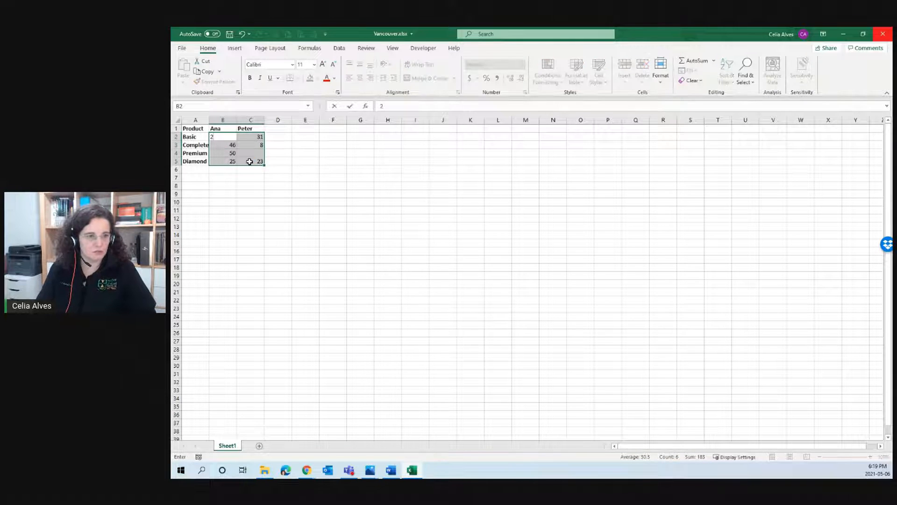
{"action": "key", "text": "ctrl+Return"}
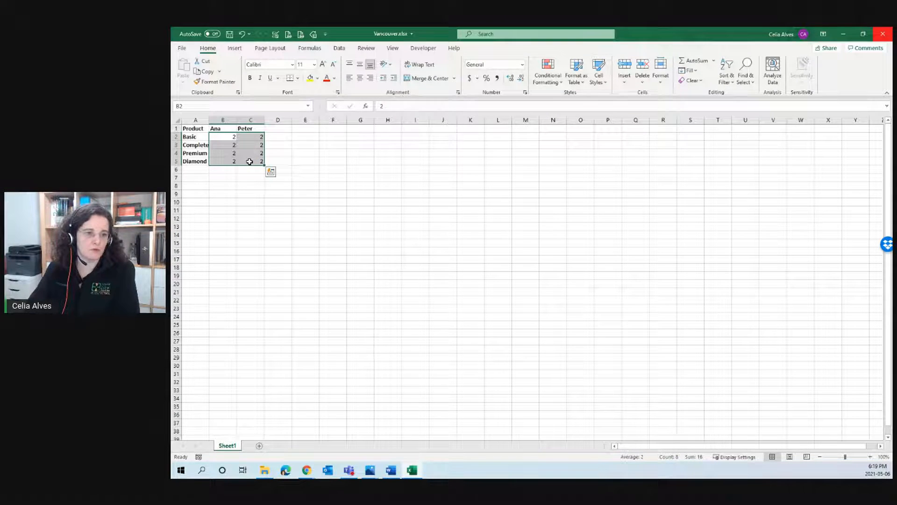
- Save the changes to Vancouver.xlsx and close the workbook
{"action": "left_click", "coordinate": [294, 146]}
{"action": "left_click", "coordinate": [231, 34]}
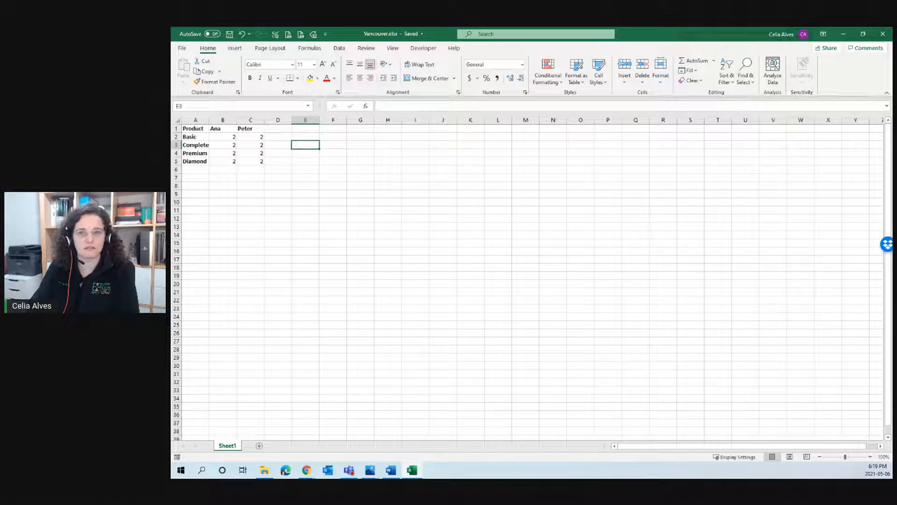
{"action": "left_click", "coordinate": [882, 35]}
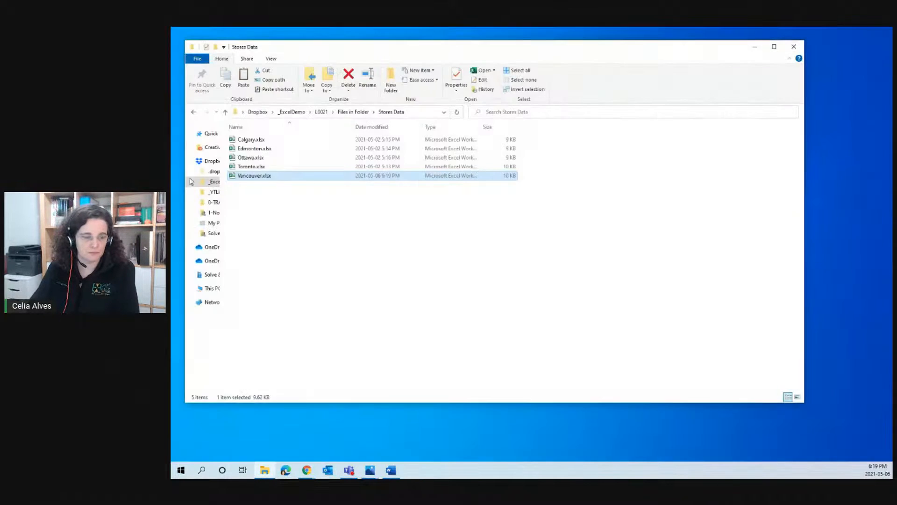
- Open Sales - All Stores_LIVE.xlsx from the Files in Folder directory and refresh its PivotTable
{"action": "left_click", "coordinate": [357, 112]}
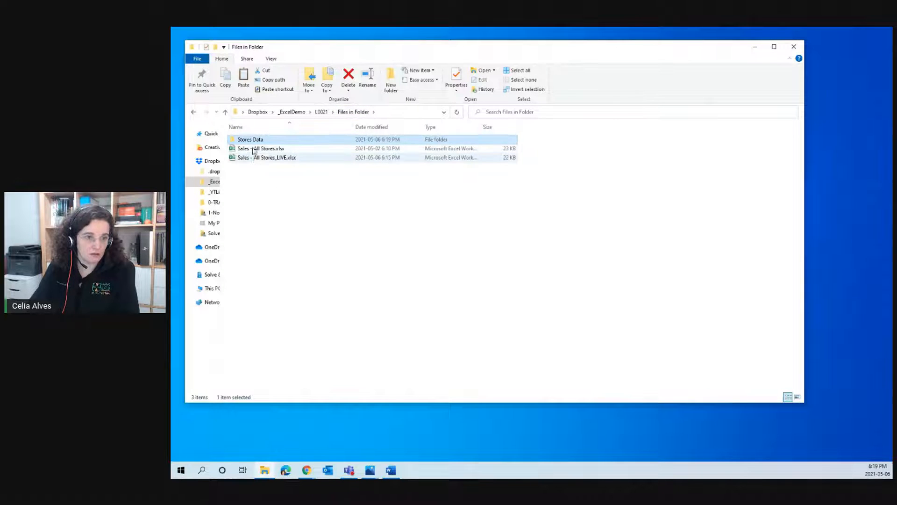
{"action": "left_click", "coordinate": [256, 158]}
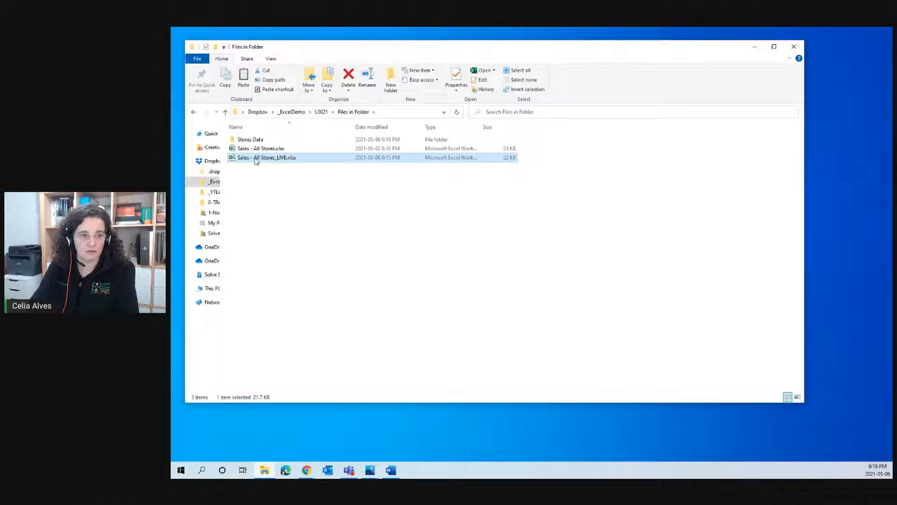
{"action": "double_click", "coordinate": [256, 158]}
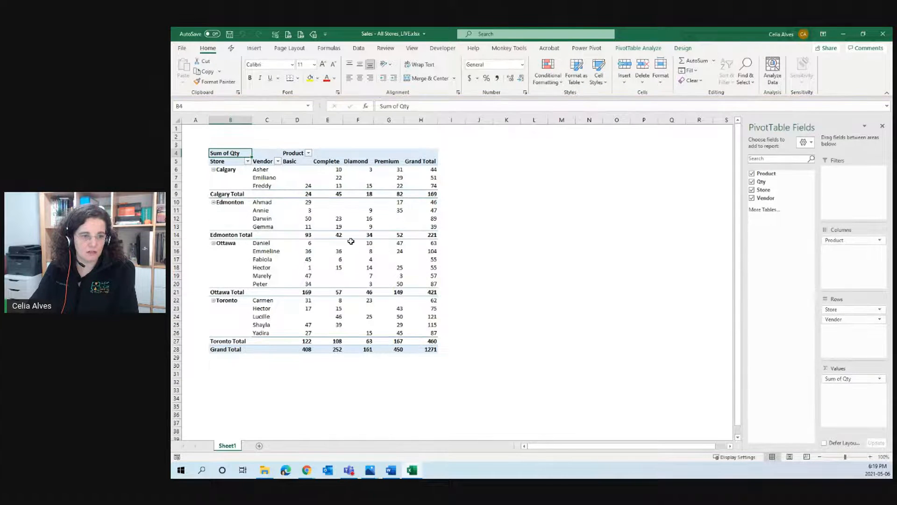
{"action": "left_click", "coordinate": [348, 203]}
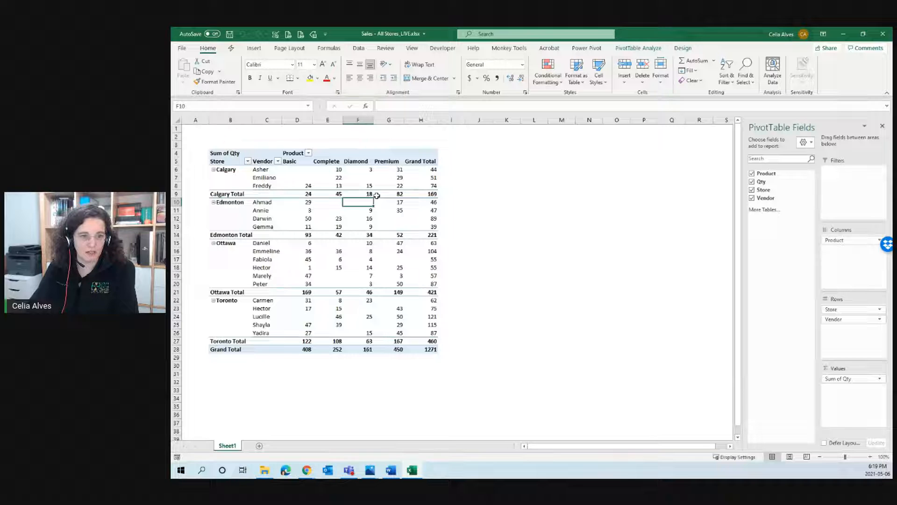
{"action": "right_click", "coordinate": [357, 203]}
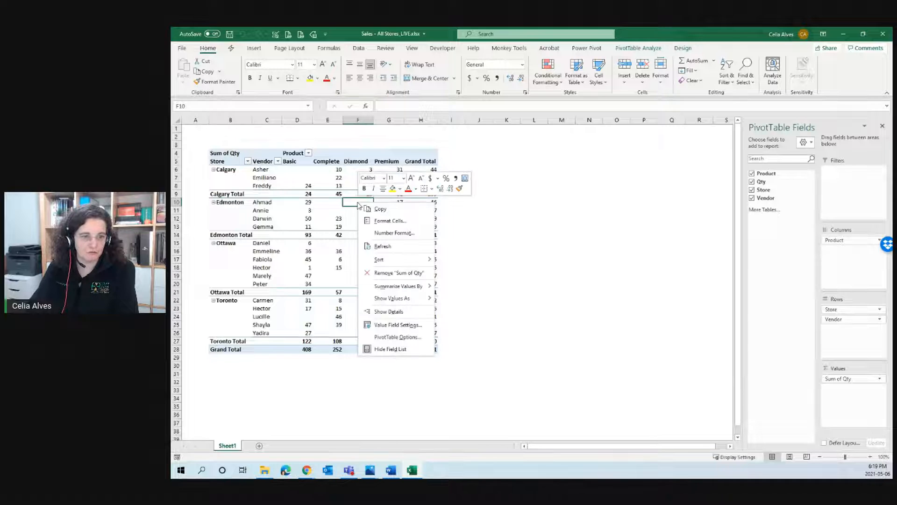
{"action": "left_click", "coordinate": [390, 246]}
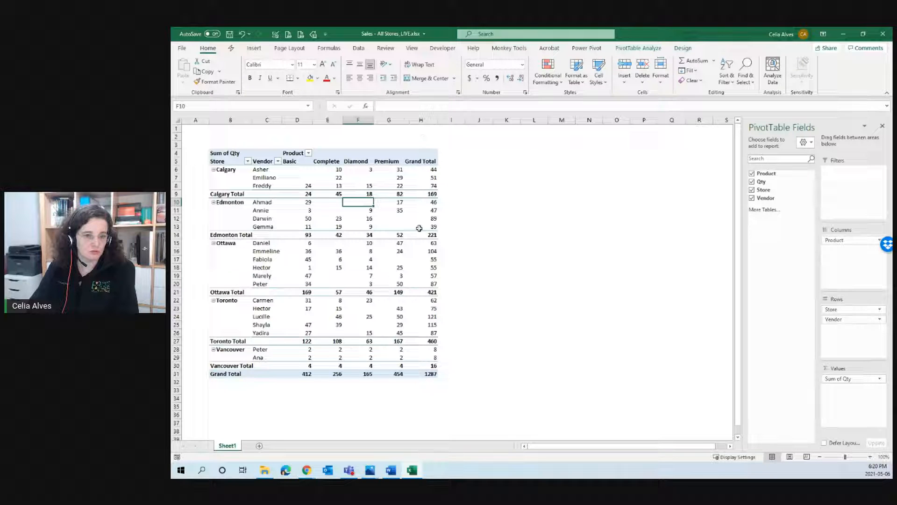
- Save and close the sales workbook, and go to the Sheets in External File folder under L0021
{"action": "left_click", "coordinate": [229, 34]}
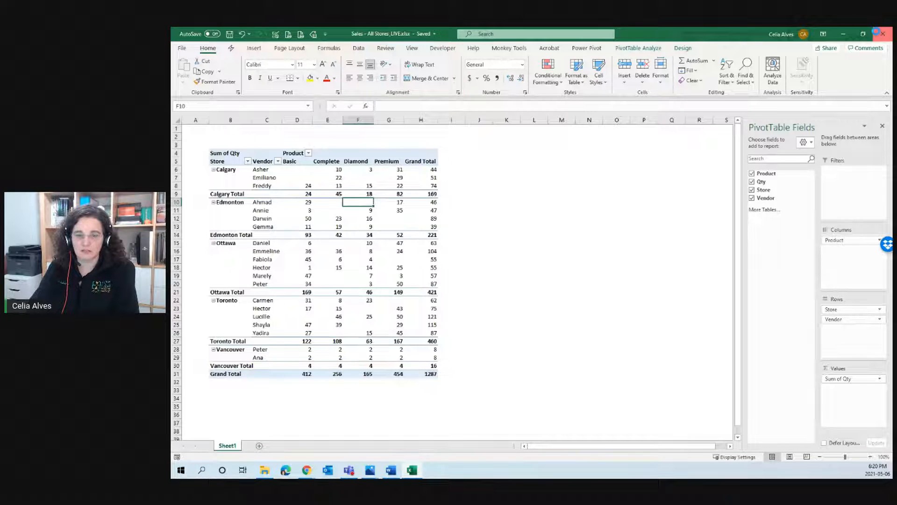
{"action": "left_click", "coordinate": [877, 33]}
{"action": "left_click", "coordinate": [877, 33]}
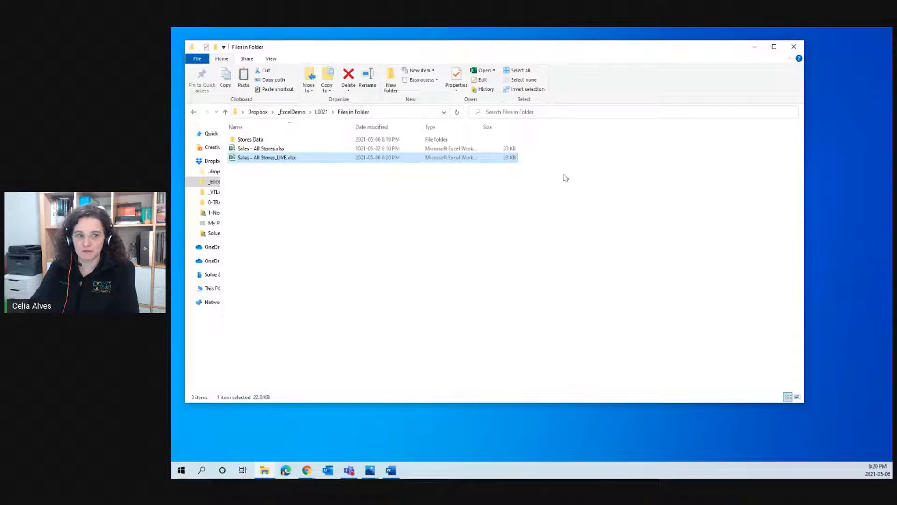
{"action": "left_click", "coordinate": [321, 112]}
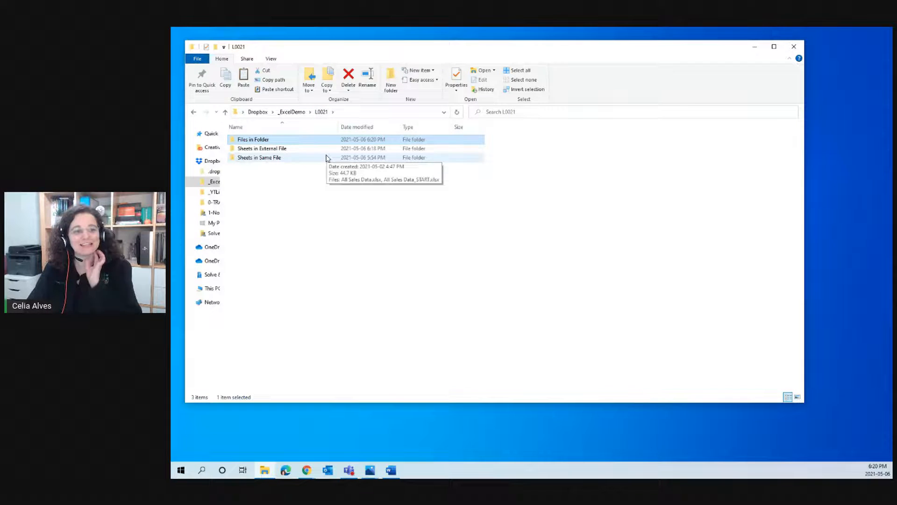
{"action": "double_click", "coordinate": [280, 150]}
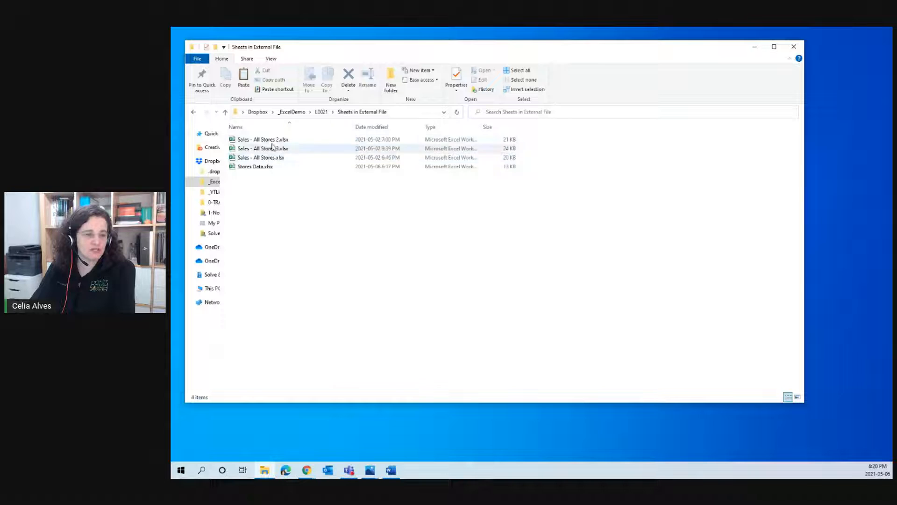
{"action": "right_click", "coordinate": [248, 188]}
{"action": "mouse_move", "coordinate": [288, 373]}
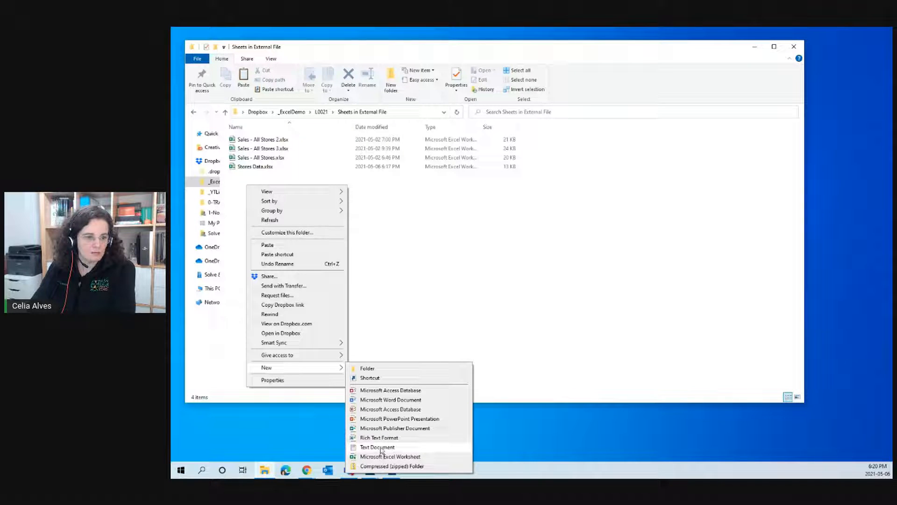
{"action": "left_click", "coordinate": [373, 268]}
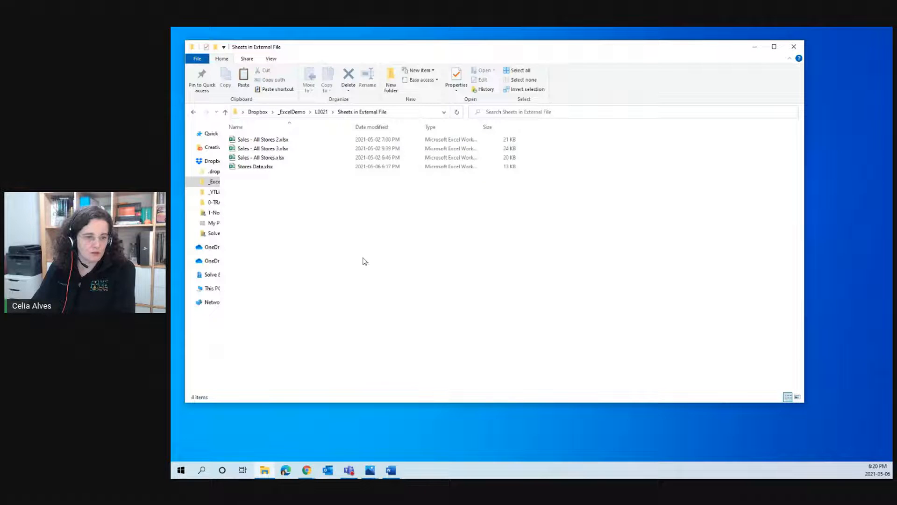
- Create a new Excel worksheet file in the Sheets in External File folder, named Sales - All Stores_LIVE.xlsx
{"action": "right_click", "coordinate": [253, 206]}
{"action": "mouse_move", "coordinate": [296, 393]}
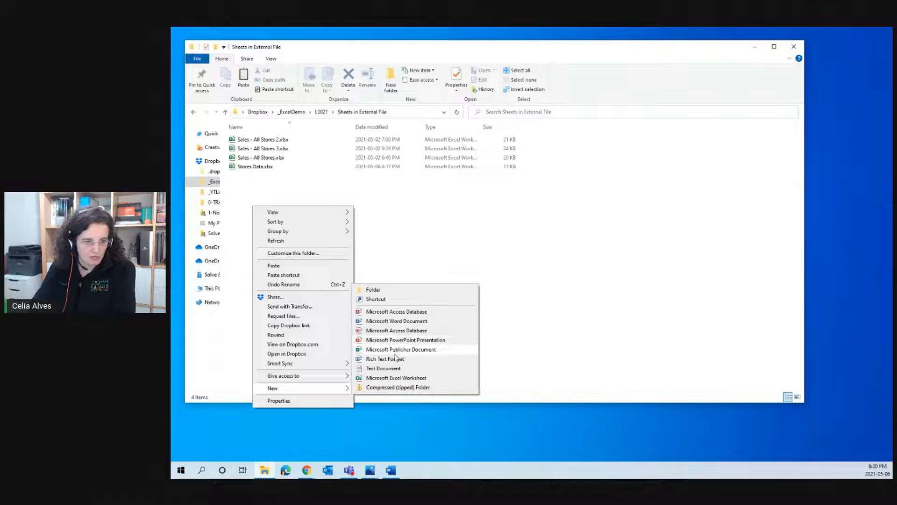
{"action": "left_click", "coordinate": [395, 381]}
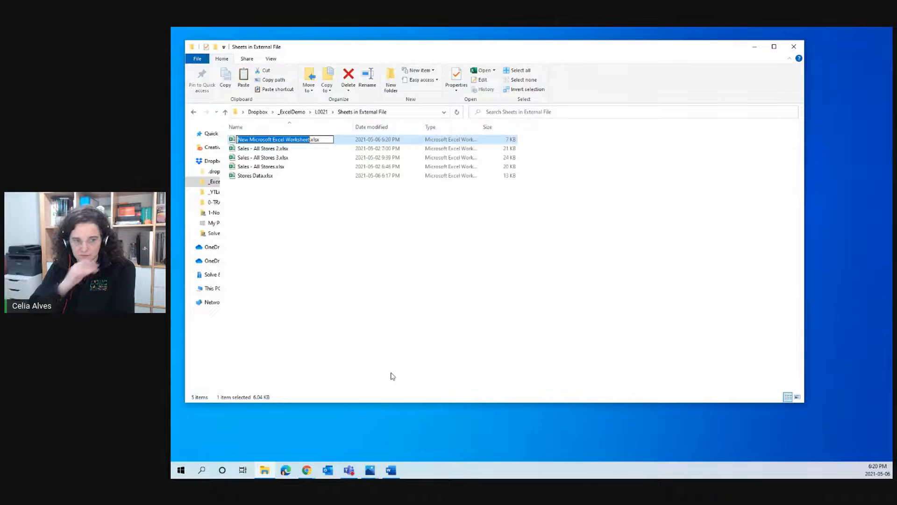
{"action": "type", "text": "Sales - Al"}
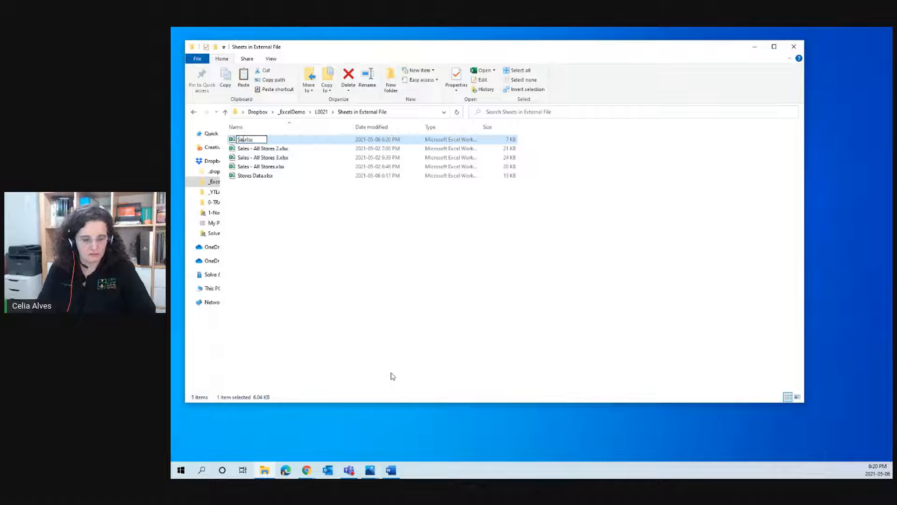
{"action": "type", "text": "l Stores"}
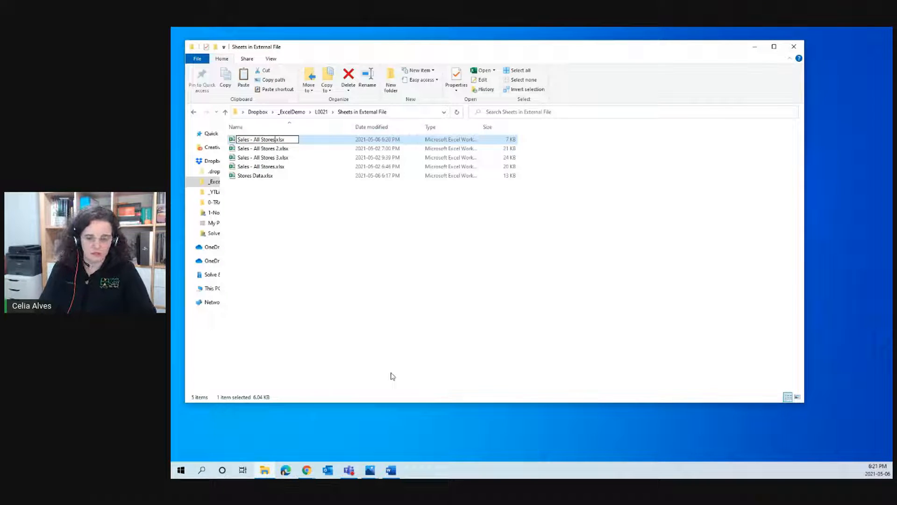
{"action": "type", "text": " -"}
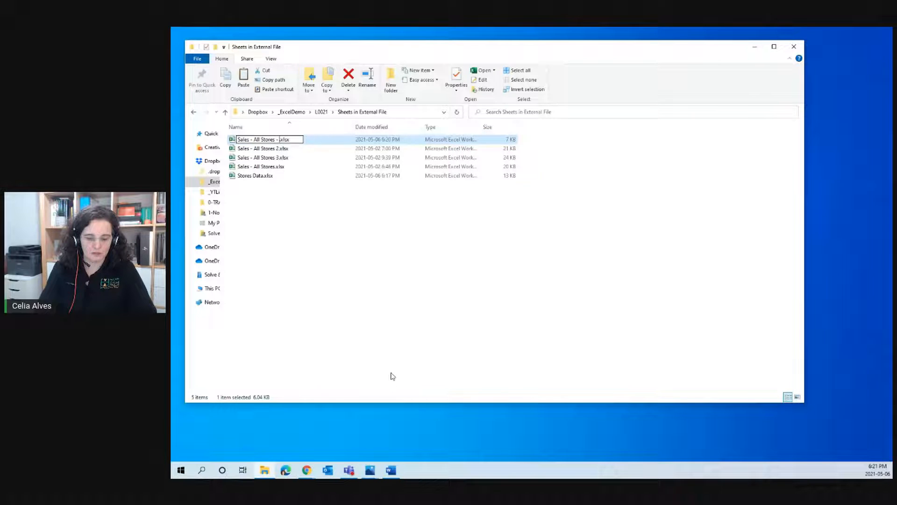
{"action": "type", "text": "Li"}
{"action": "key", "text": "BackSpace"}
{"action": "key", "text": "BackSpace"}
{"action": "key", "text": "BackSpace"}
{"action": "key", "text": "BackSpace"}
{"action": "key", "text": "BackSpace"}
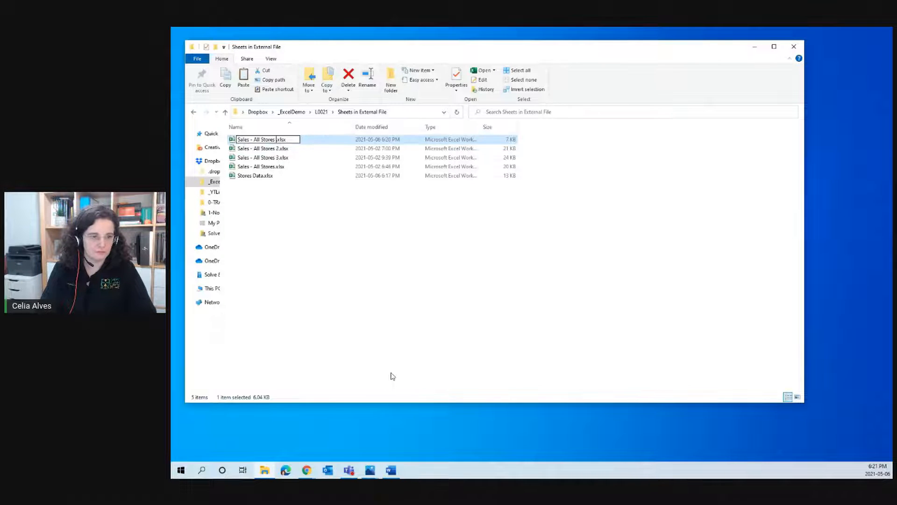
{"action": "type", "text": "_"}
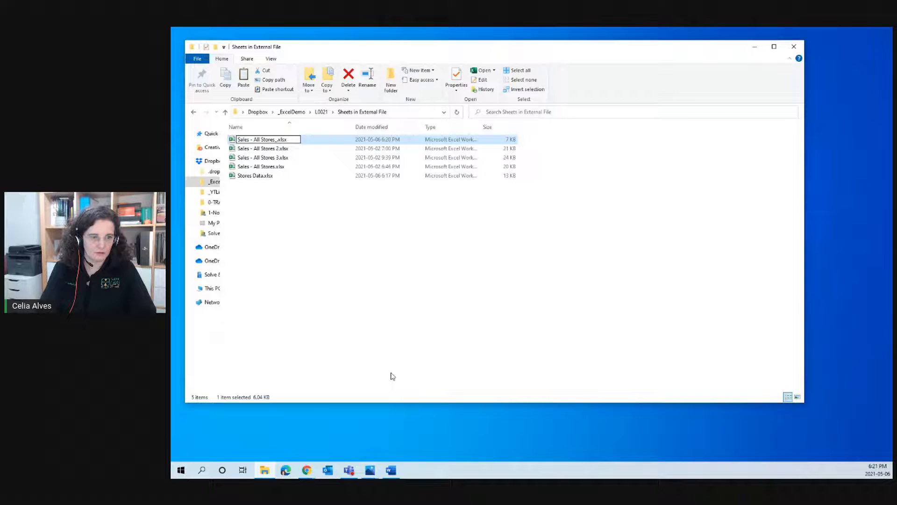
{"action": "type", "text": "LIVE"}
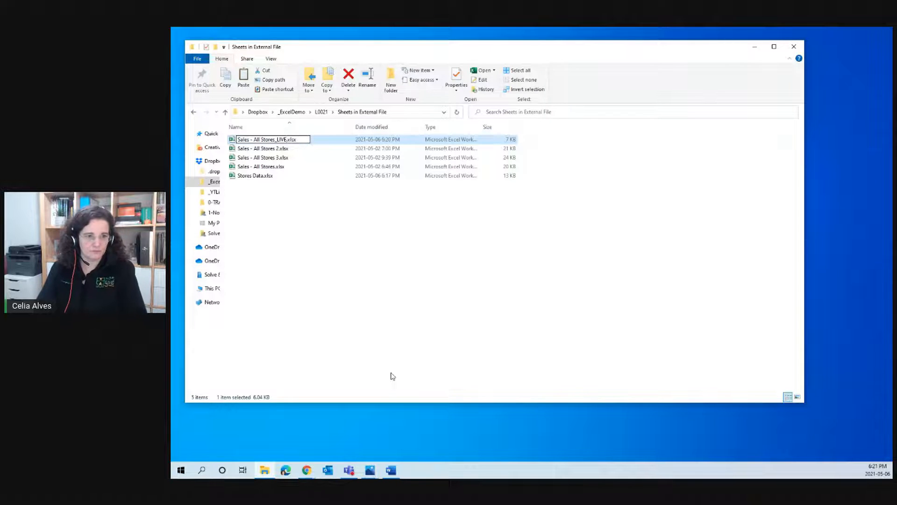
{"action": "key", "text": "Return"}
- Confirm the name Sales - All Stores_LIVE.xlsx for the new workbook and open it
{"action": "key", "text": "Return"}
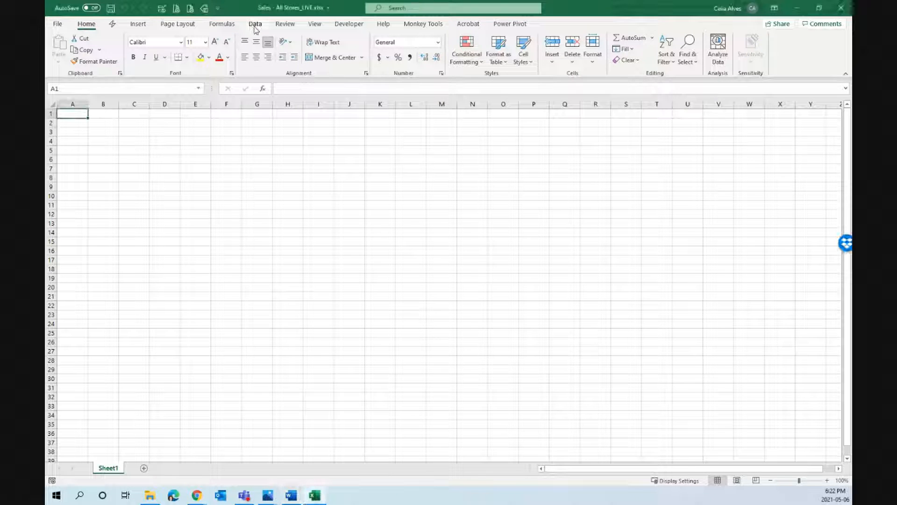
{"action": "left_click", "coordinate": [256, 27]}
{"action": "left_click", "coordinate": [63, 58]}
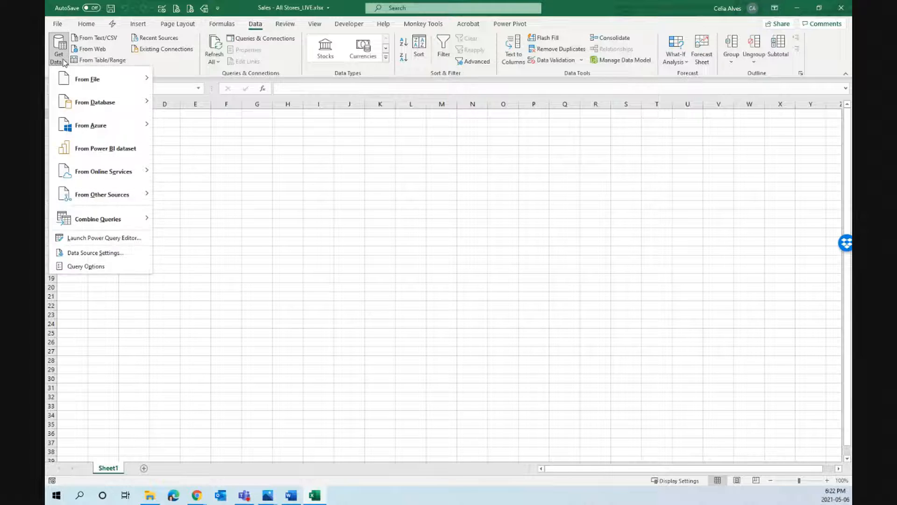
{"action": "mouse_move", "coordinate": [86, 81]}
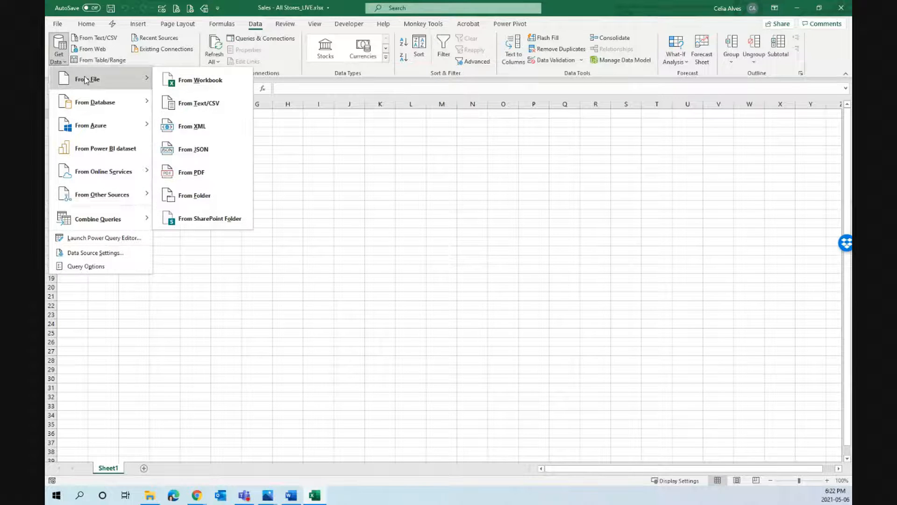
{"action": "left_click", "coordinate": [203, 80]}
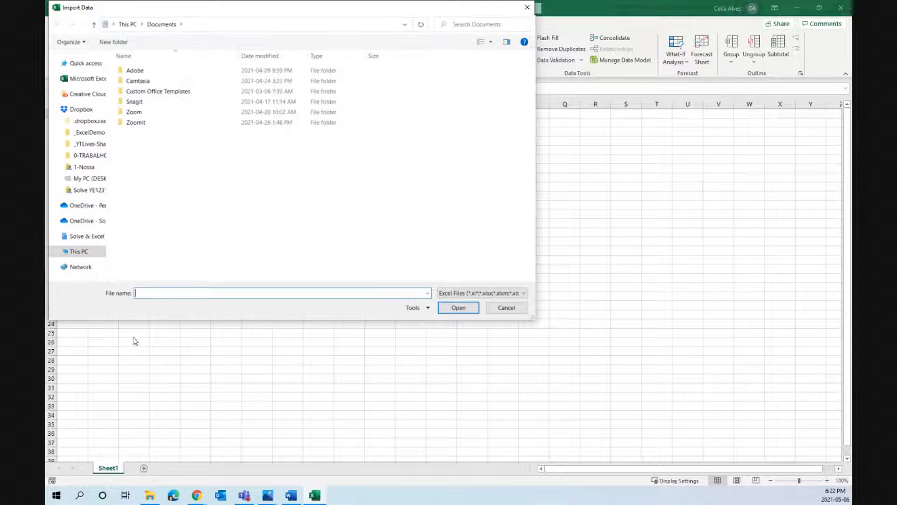
{"action": "type", "text": "\"C:\\Users\\celia\\Dropbox\\_ExcelDemo\\L0021\\Files in Folder\\Stores Data\\Toronto.xlsx\""}
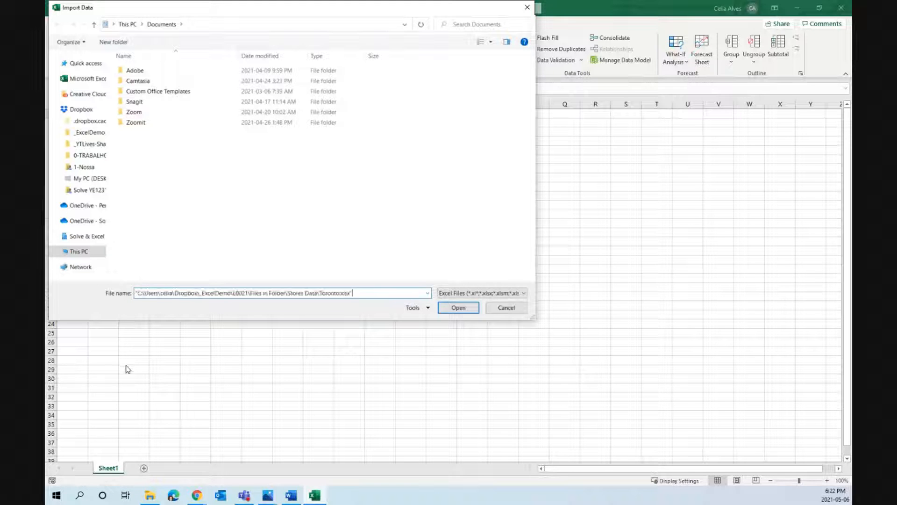
{"action": "left_click_drag", "start_coordinate": [369, 292], "coordinate": [47, 288]}
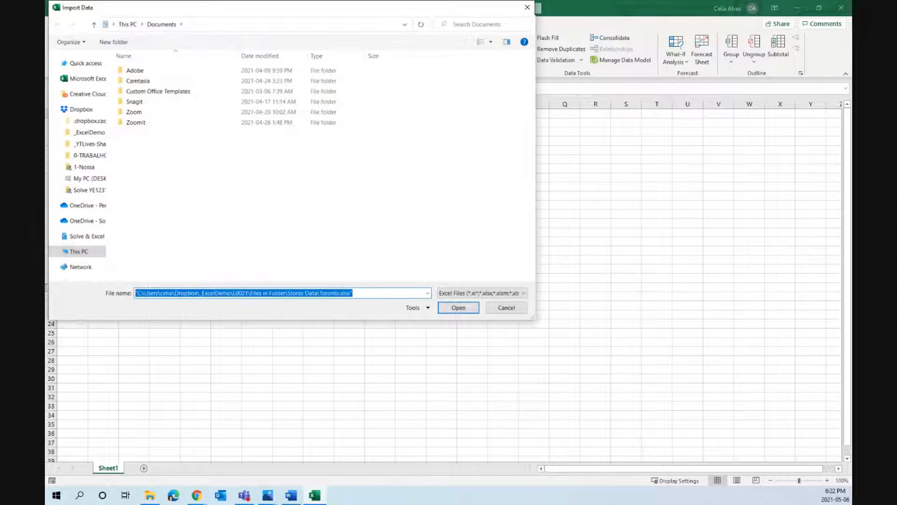
{"action": "key", "text": "Delete"}
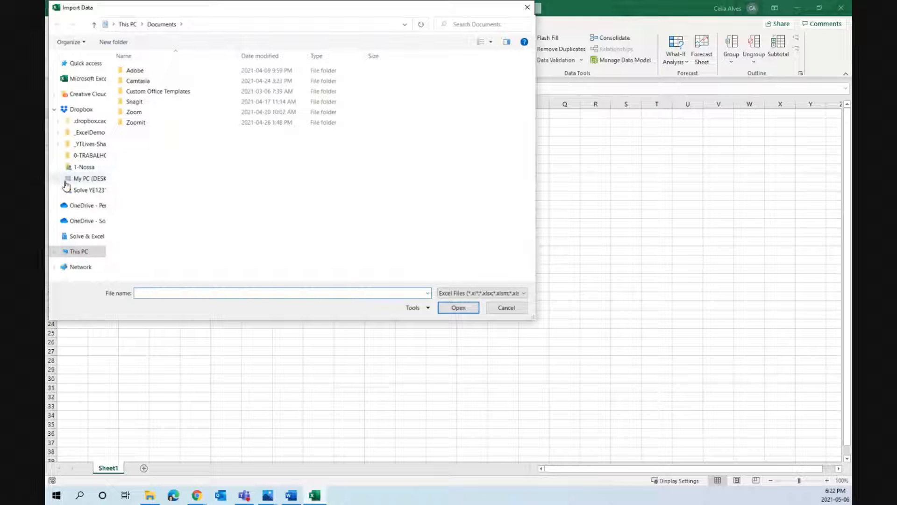
{"action": "left_click", "coordinate": [206, 20]}
{"action": "key", "text": "Delete"}
{"action": "type", "text": "\"C:\\Users\\celia\\Dropbox\\_ExcelDemo\\2021\\Files in Folder\\Stores Data\\Toronto.xlsx\""}
{"action": "key", "text": "Return"}
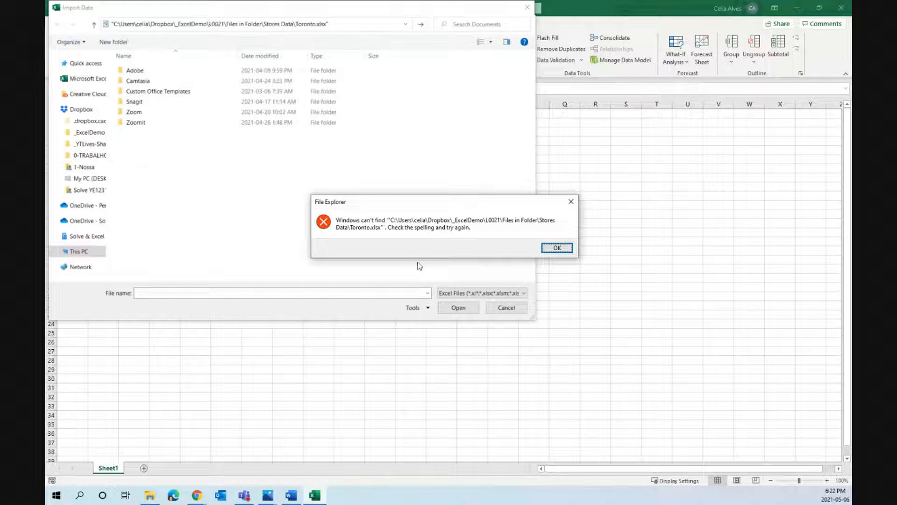
{"action": "left_click", "coordinate": [556, 247]}
{"action": "key", "text": "ctrl+c"}
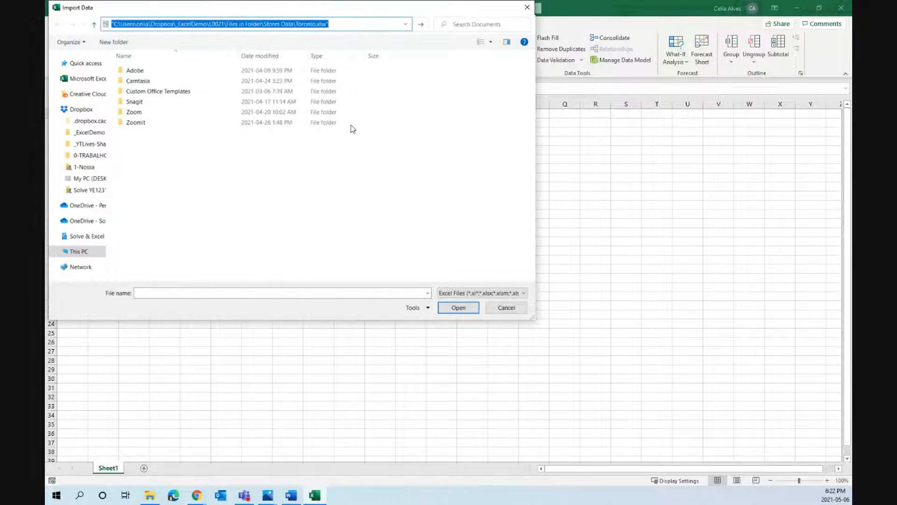
{"action": "left_click", "coordinate": [322, 24]}
{"action": "left_click_drag", "start_coordinate": [295, 24], "coordinate": [391, 26]}
{"action": "key", "text": "BackSpace"}
{"action": "key", "text": "Return"}
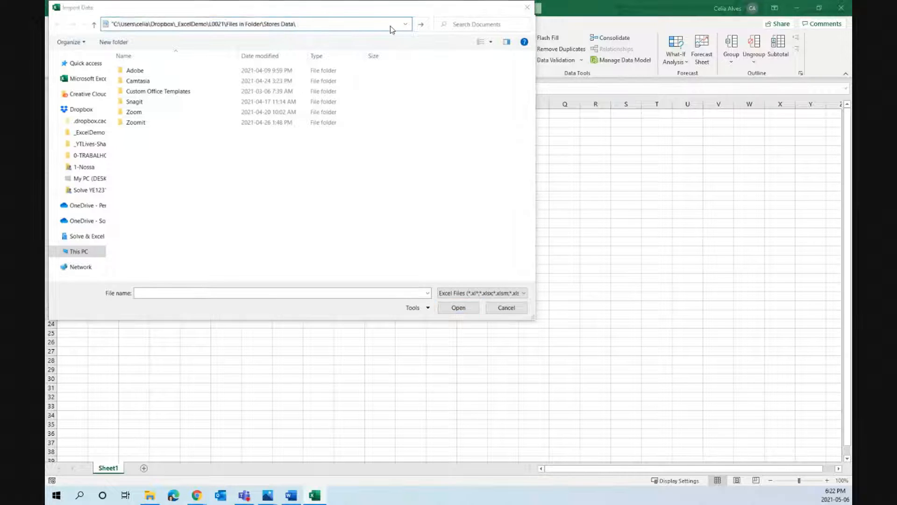
{"action": "left_click", "coordinate": [557, 248]}
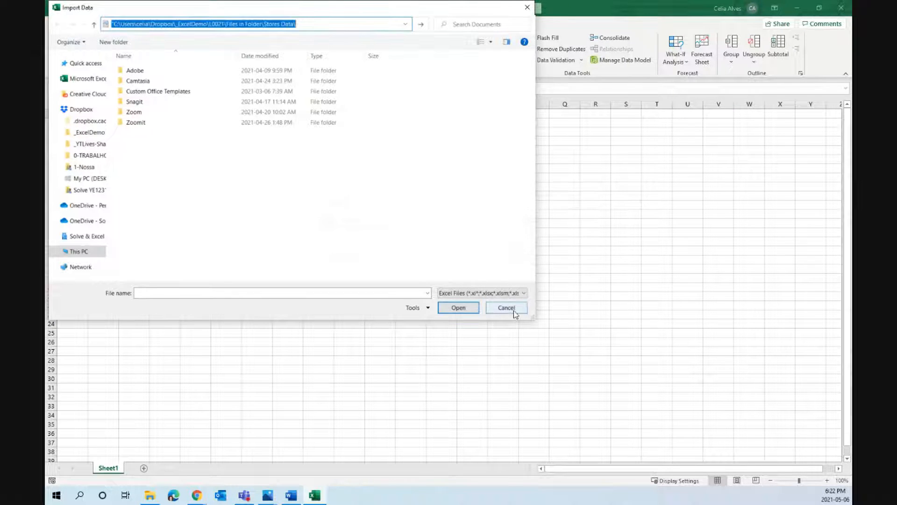
{"action": "left_click", "coordinate": [511, 311]}
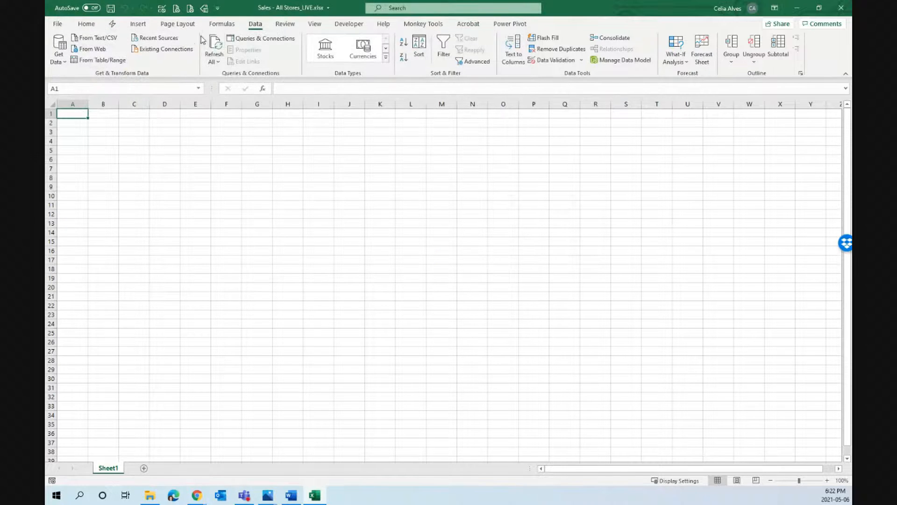
- Start a data import from an Excel workbook and browse to the L0021 folder under _ExcelDemo using the trimmed copied path
{"action": "left_click", "coordinate": [59, 51]}
{"action": "mouse_move", "coordinate": [93, 79]}
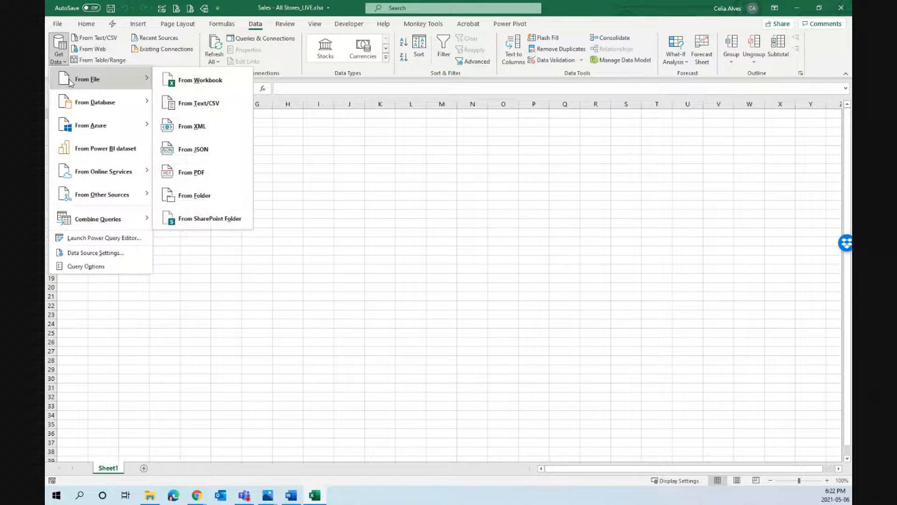
{"action": "left_click", "coordinate": [208, 81]}
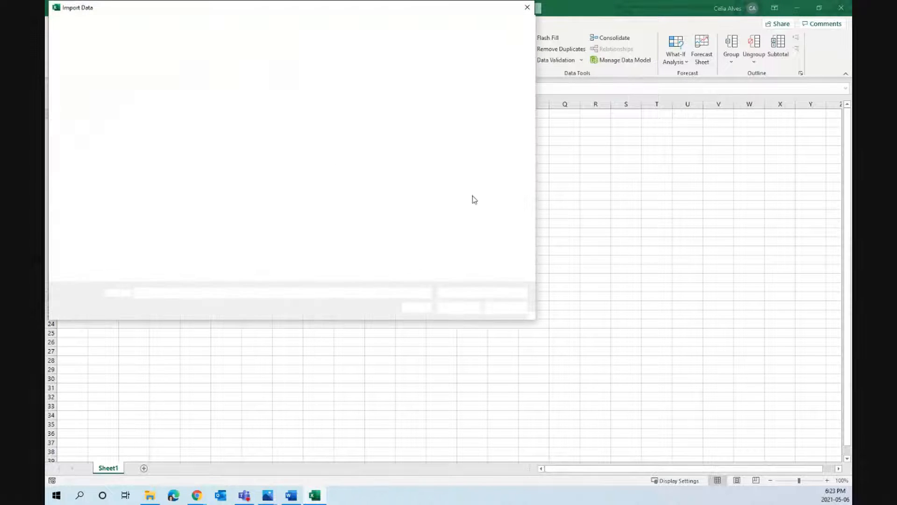
{"action": "left_click", "coordinate": [239, 28]}
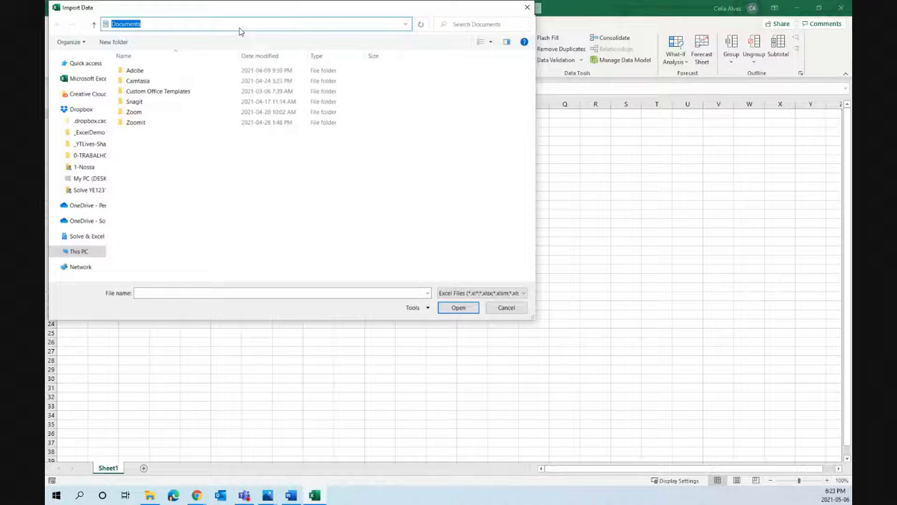
{"action": "key", "text": "ctrl+v"}
{"action": "key", "text": "BackSpace"}
{"action": "key", "text": "BackSpace"}
{"action": "key", "text": "BackSpace"}
{"action": "key", "text": "BackSpace"}
{"action": "key", "text": "BackSpace"}
{"action": "key", "text": "BackSpace"}
{"action": "key", "text": "BackSpace"}
{"action": "key", "text": "BackSpace"}
{"action": "key", "text": "BackSpace"}
{"action": "key", "text": "BackSpace"}
{"action": "key", "text": "BackSpace"}
{"action": "key", "text": "BackSpace"}
{"action": "key", "text": "BackSpace"}
{"action": "key", "text": "BackSpace"}
{"action": "key", "text": "BackSpace"}
{"action": "key", "text": "BackSpace"}
{"action": "key", "text": "BackSpace"}
{"action": "key", "text": "BackSpace"}
{"action": "key", "text": "BackSpace"}
{"action": "key", "text": "BackSpace"}
{"action": "key", "text": "BackSpace"}
{"action": "key", "text": "BackSpace"}
{"action": "key", "text": "BackSpace"}
{"action": "key", "text": "BackSpace"}
{"action": "key", "text": "BackSpace"}
{"action": "key", "text": "BackSpace"}
{"action": "key", "text": "BackSpace"}
{"action": "key", "text": "BackSpace"}
{"action": "key", "text": "BackSpace"}
{"action": "key", "text": "BackSpace"}
{"action": "key", "text": "BackSpace"}
{"action": "key", "text": "BackSpace"}
{"action": "key", "text": "BackSpace"}
{"action": "key", "text": "BackSpace"}
{"action": "key", "text": "BackSpace"}
{"action": "key", "text": "BackSpace"}
{"action": "key", "text": "BackSpace"}
{"action": "key", "text": "BackSpace"}
{"action": "key", "text": "Return"}
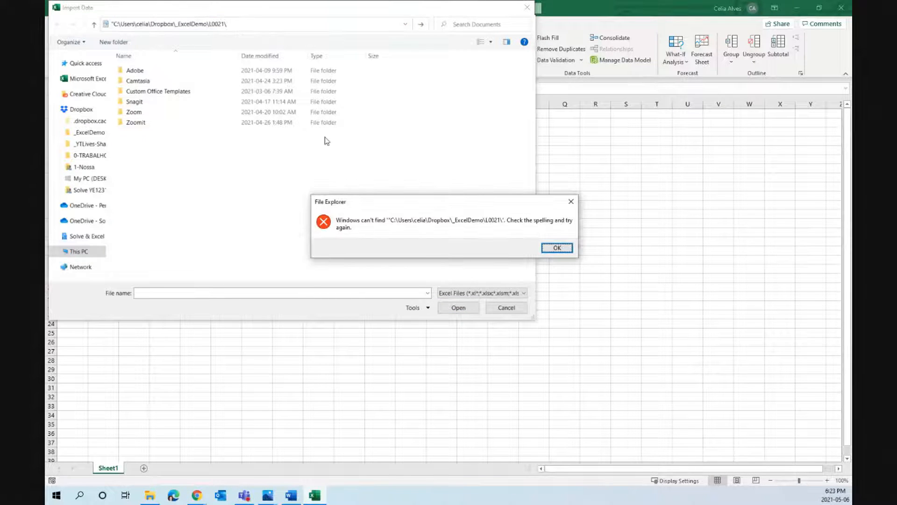
{"action": "key", "text": "Return"}
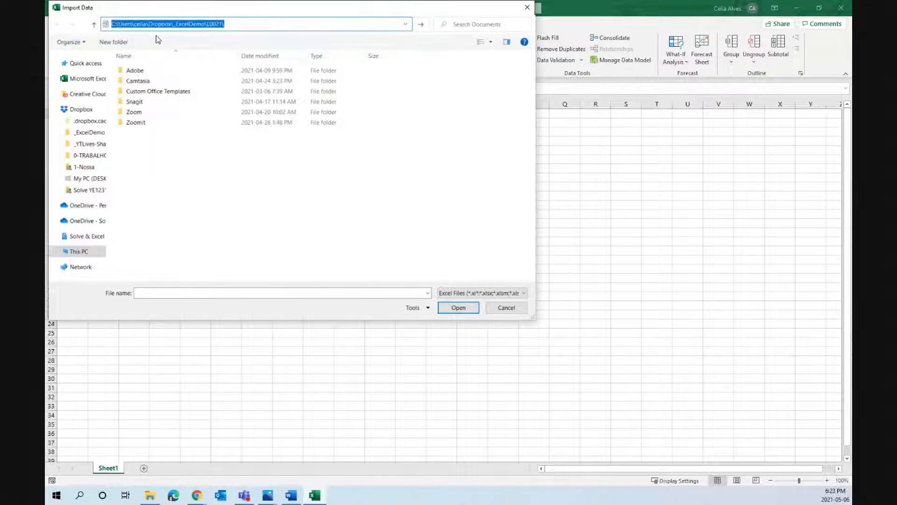
{"action": "key", "text": "Return"}
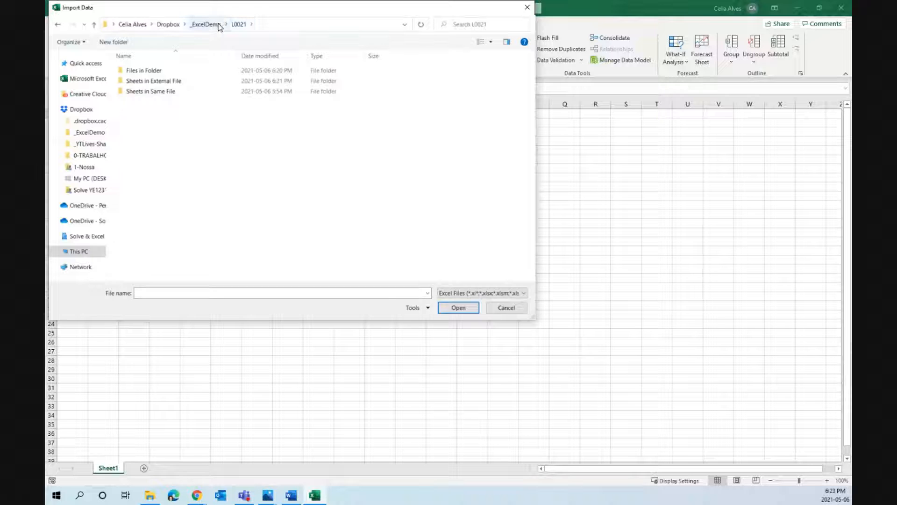
- Choose Stores Data.xlsx from the Sheets in External File folder as the workbook to import
{"action": "left_click", "coordinate": [155, 85]}
{"action": "double_click", "coordinate": [155, 85]}
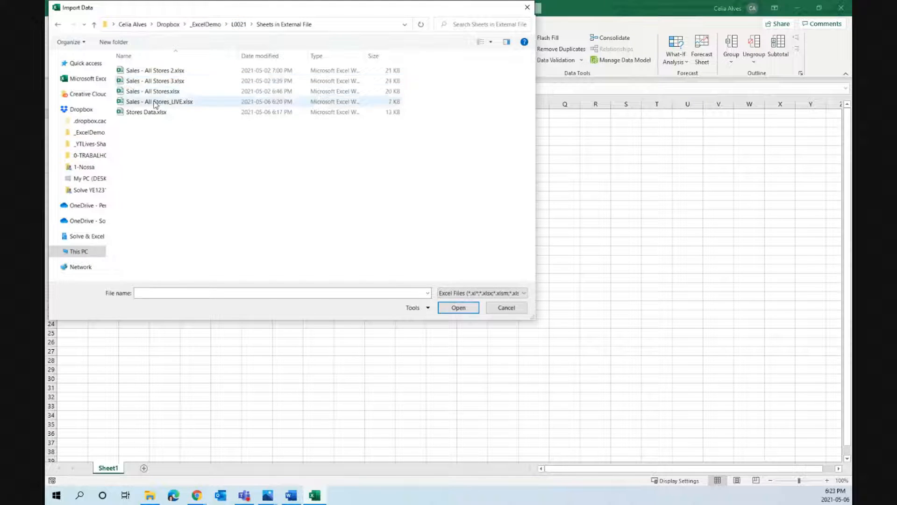
{"action": "double_click", "coordinate": [152, 114]}
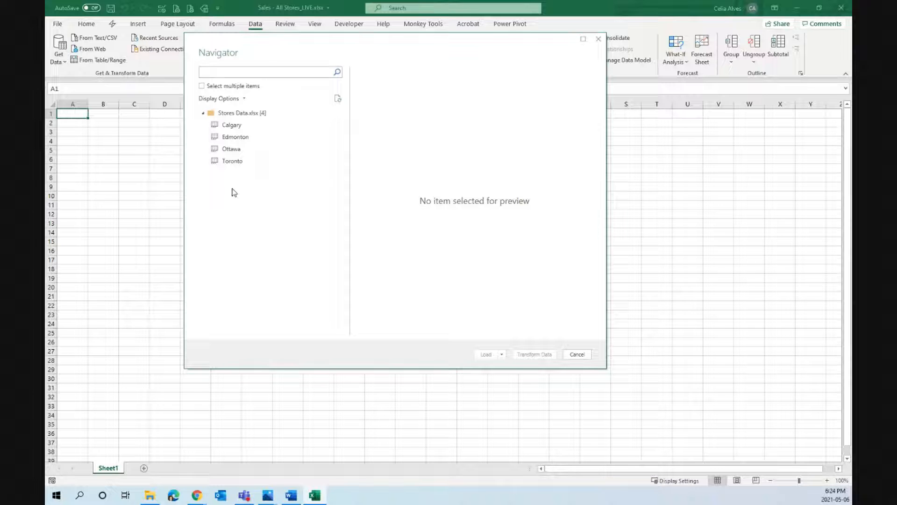
{"action": "left_click", "coordinate": [202, 86]}
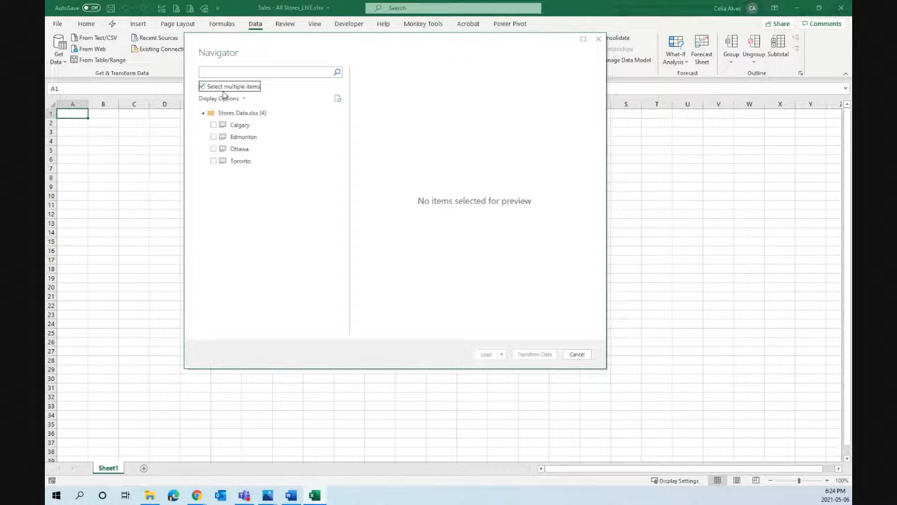
{"action": "left_click", "coordinate": [213, 126]}
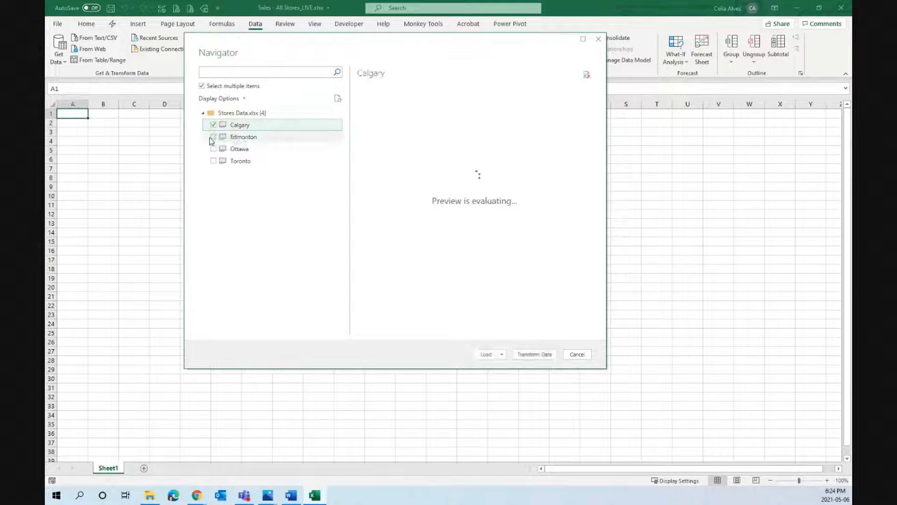
{"action": "left_click", "coordinate": [214, 137]}
{"action": "left_click", "coordinate": [214, 149]}
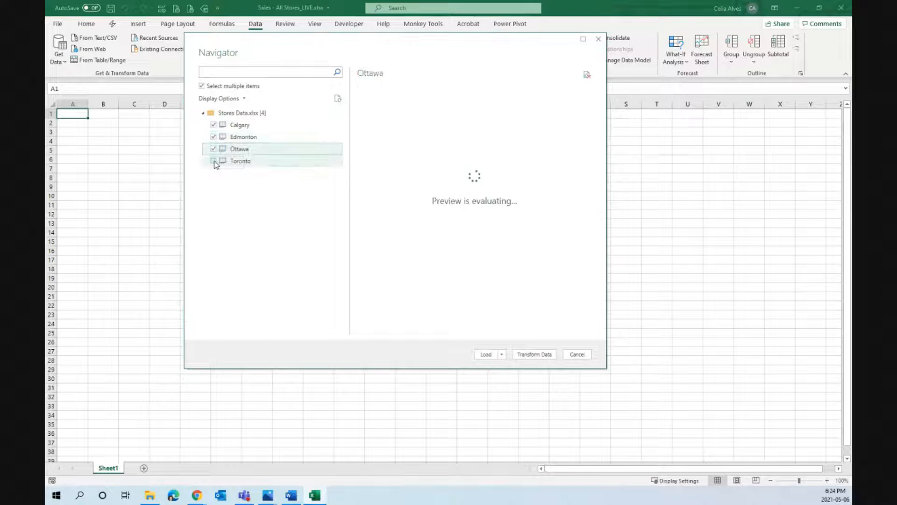
{"action": "left_click", "coordinate": [214, 161]}
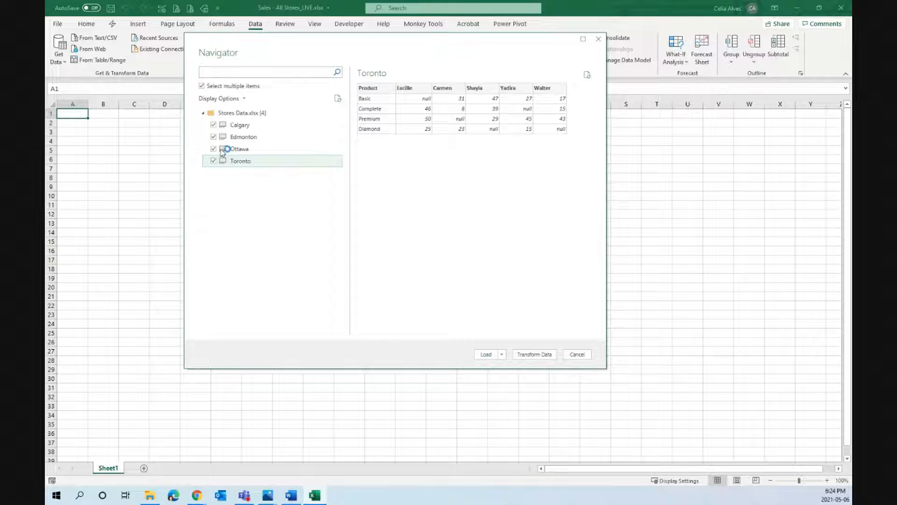
{"action": "left_click", "coordinate": [213, 160]}
{"action": "left_click", "coordinate": [214, 149]}
{"action": "left_click", "coordinate": [230, 140]}
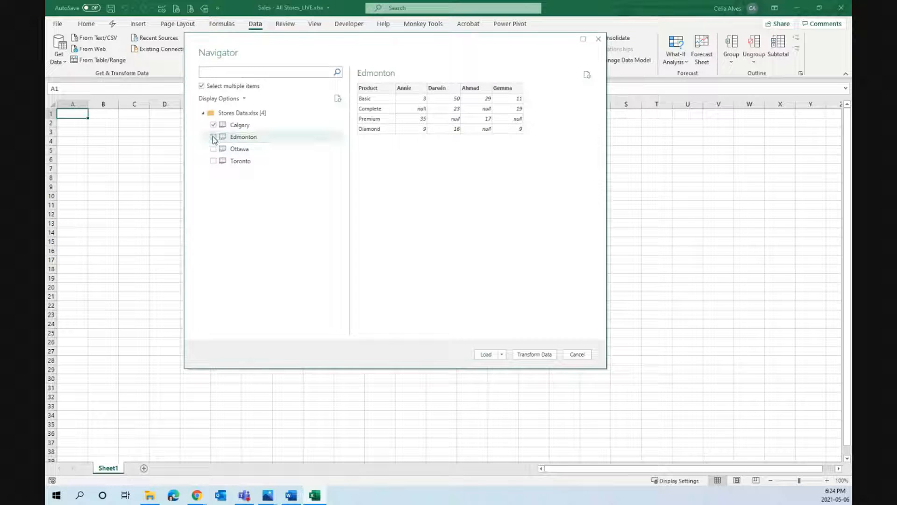
{"action": "left_click", "coordinate": [214, 137]}
{"action": "left_click", "coordinate": [213, 125]}
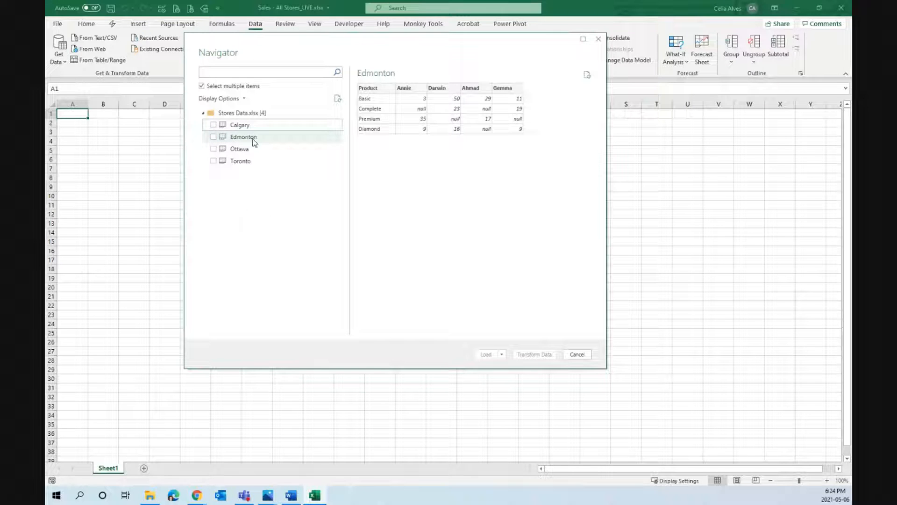
{"action": "left_click", "coordinate": [202, 86]}
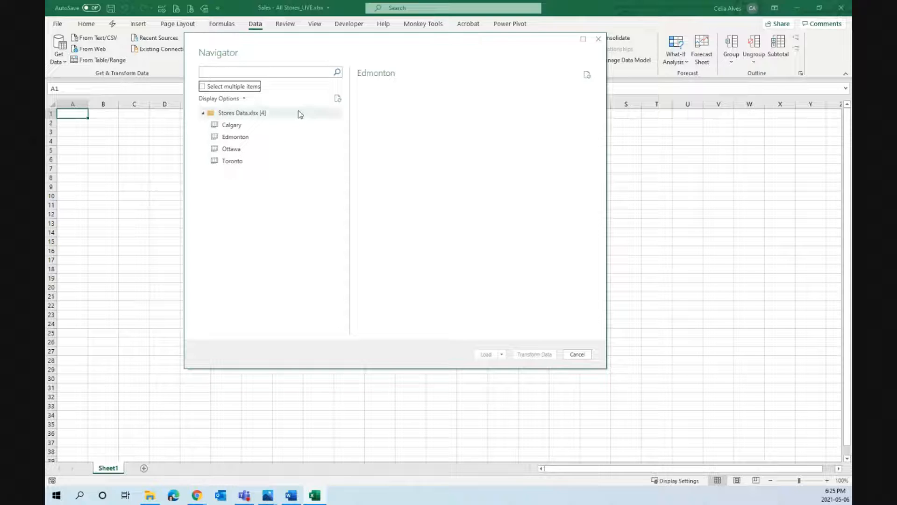
- Select the whole Stores Data.xlsx workbook rather than individual sheets and load it into Power Query Editor for transformation
{"action": "left_click", "coordinate": [245, 115]}
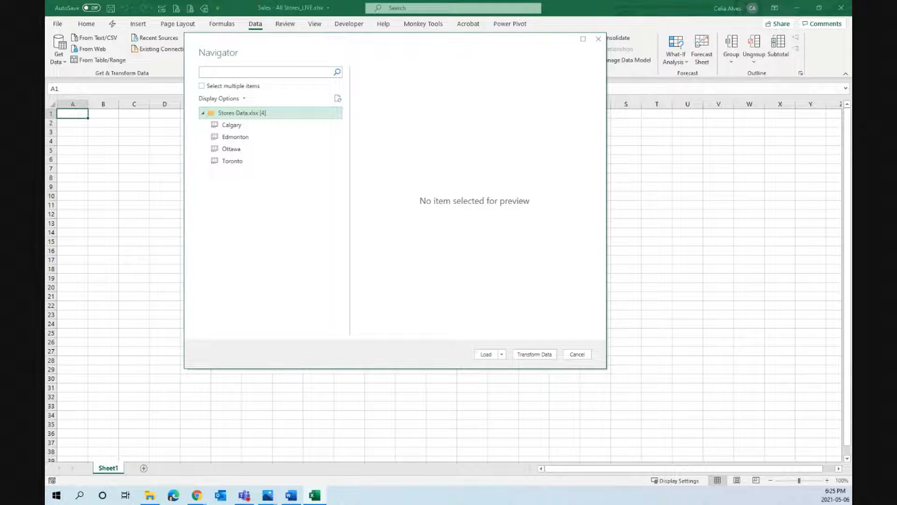
{"action": "left_click", "coordinate": [539, 356]}
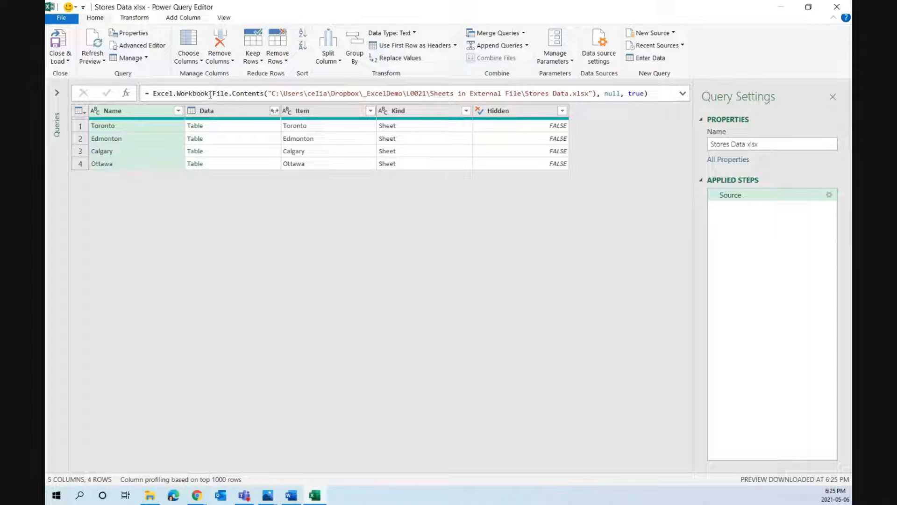
- Examine the Source step's formula, looking at the File.Contents part with its file path and the enclosing Excel.Workbook function
{"action": "left_click_drag", "start_coordinate": [211, 93], "coordinate": [264, 93]}
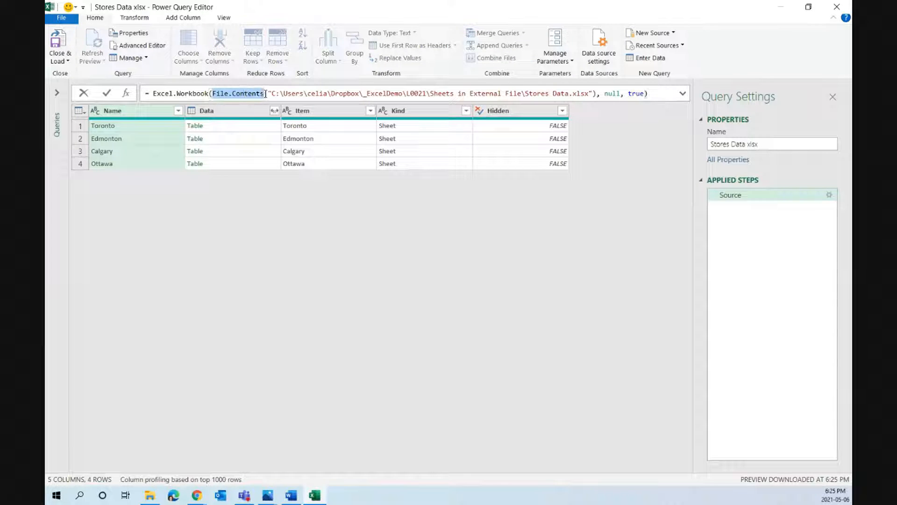
{"action": "left_click", "coordinate": [229, 95]}
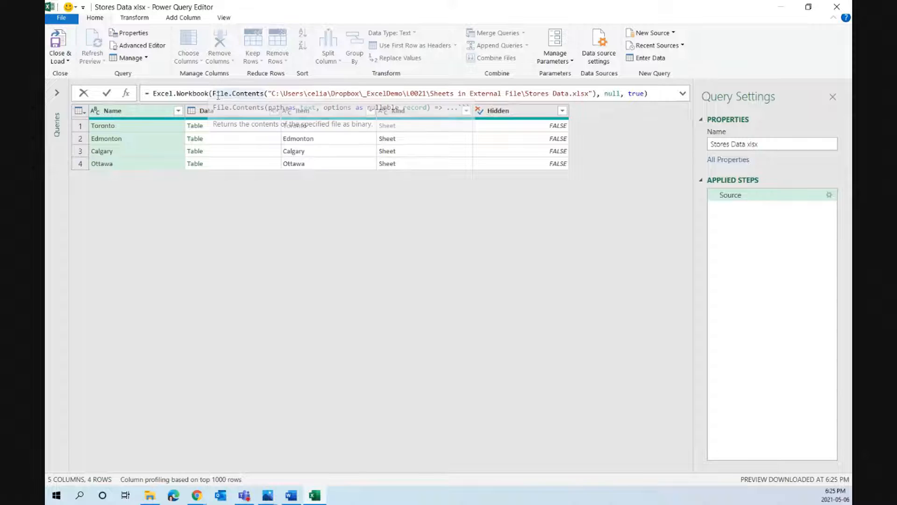
{"action": "left_click_drag", "start_coordinate": [212, 93], "coordinate": [265, 93]}
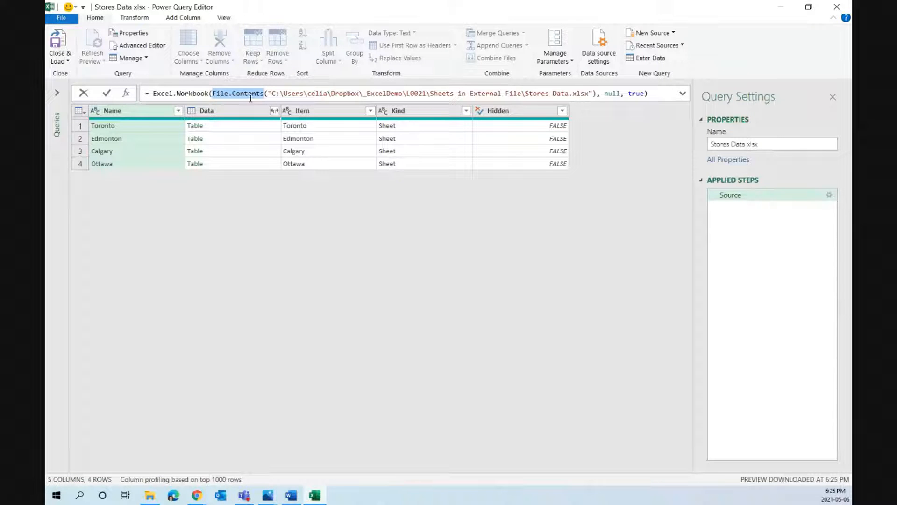
{"action": "left_click", "coordinate": [220, 92]}
{"action": "left_click_drag", "start_coordinate": [213, 93], "coordinate": [597, 94]}
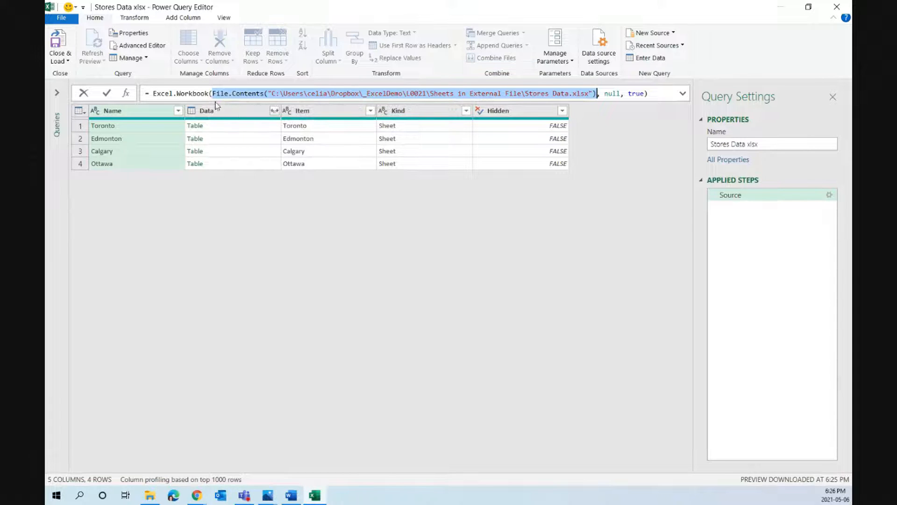
{"action": "left_click_drag", "start_coordinate": [152, 93], "coordinate": [209, 93]}
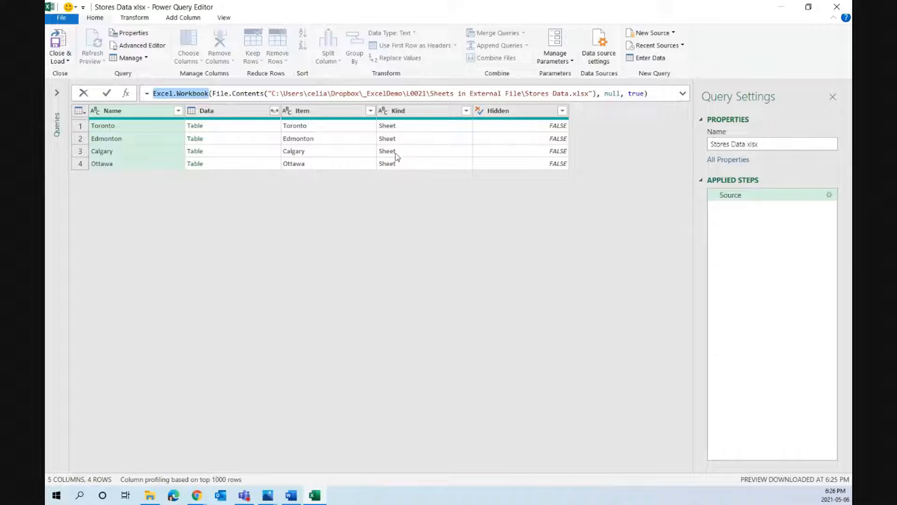
{"action": "left_click", "coordinate": [268, 126]}
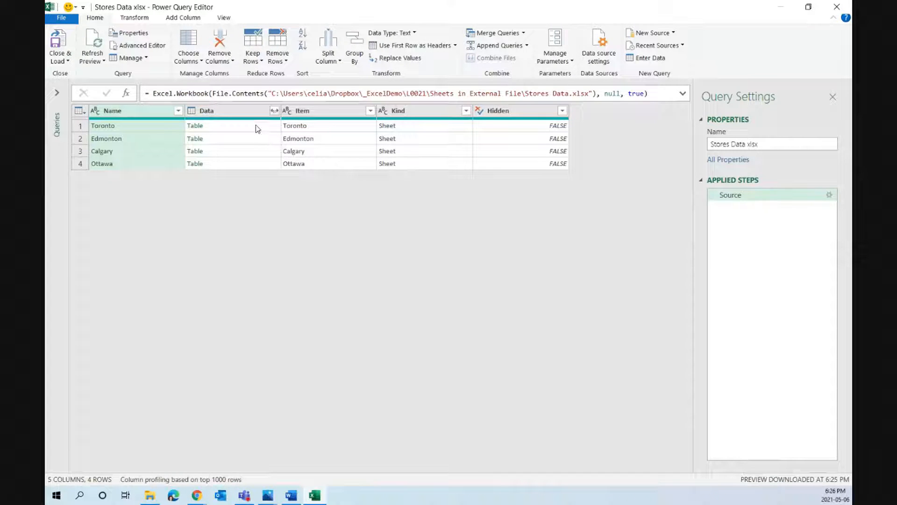
- Preview each store's nested table in the Data column and inspect the Kind column of the Stores Data.xlsx source
{"action": "left_click", "coordinate": [256, 125]}
{"action": "left_click", "coordinate": [253, 138]}
{"action": "left_click", "coordinate": [253, 150]}
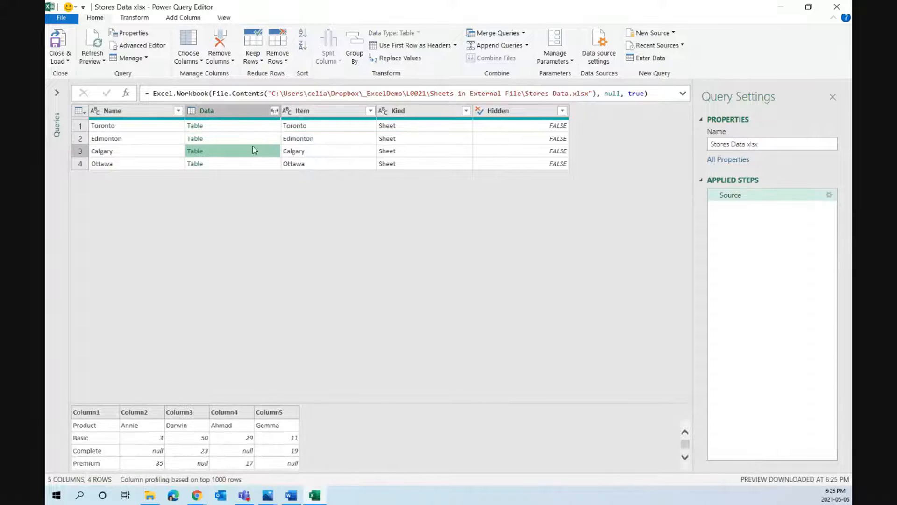
{"action": "left_click", "coordinate": [252, 164]}
{"action": "left_click", "coordinate": [250, 131]}
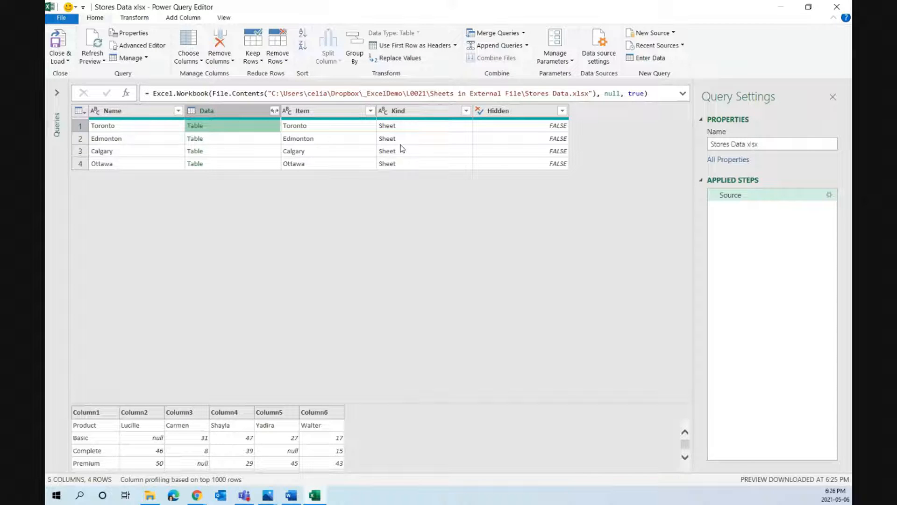
{"action": "left_click", "coordinate": [423, 112]}
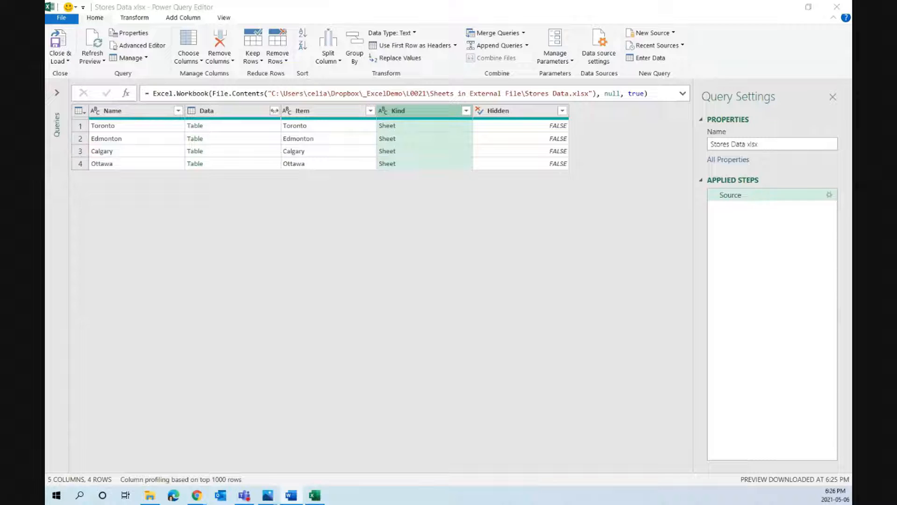
- Compare the columns of the Toronto, Edmonton, Calgary and Ottawa tables using an enlarged view and a taller preview area
{"action": "left_click", "coordinate": [250, 129]}
{"action": "left_click", "coordinate": [252, 139]}
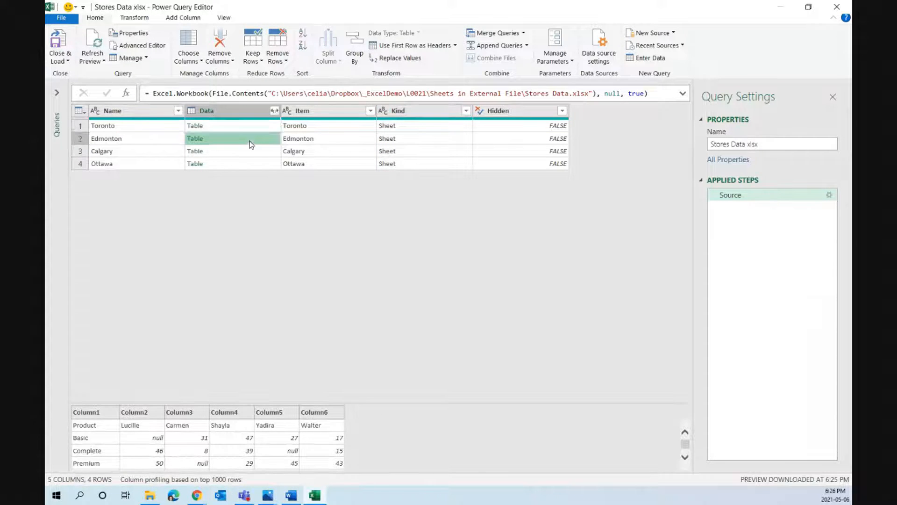
{"action": "left_click", "coordinate": [250, 152]}
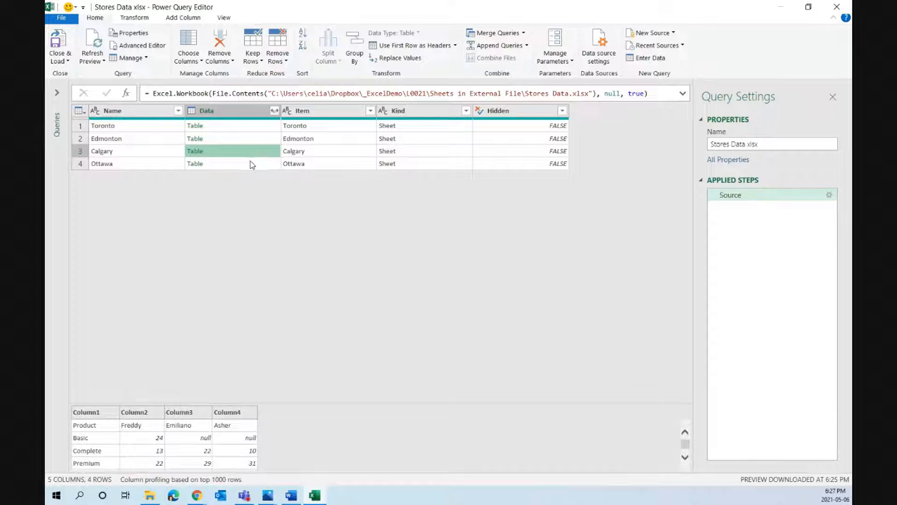
{"action": "left_click", "coordinate": [251, 163]}
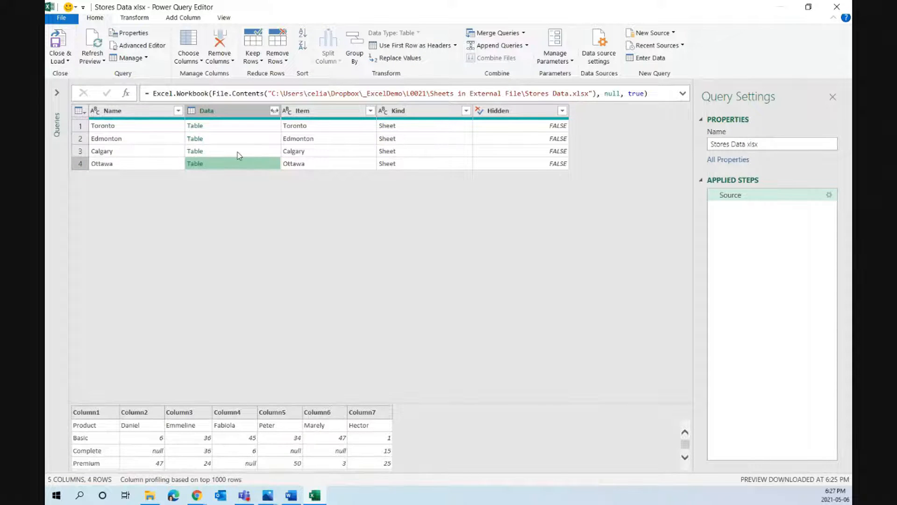
{"action": "key", "text": "ctrl+shift+plus"}
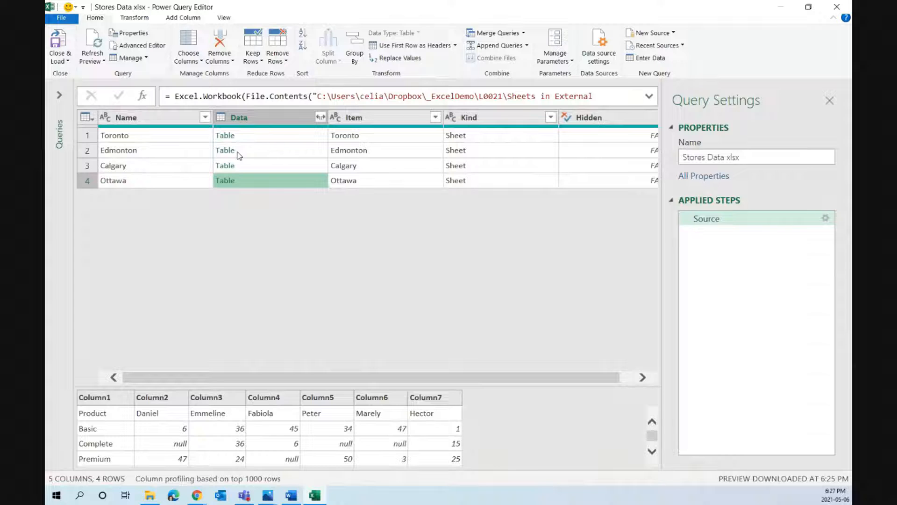
{"action": "left_click_drag", "start_coordinate": [352, 386], "coordinate": [356, 309]}
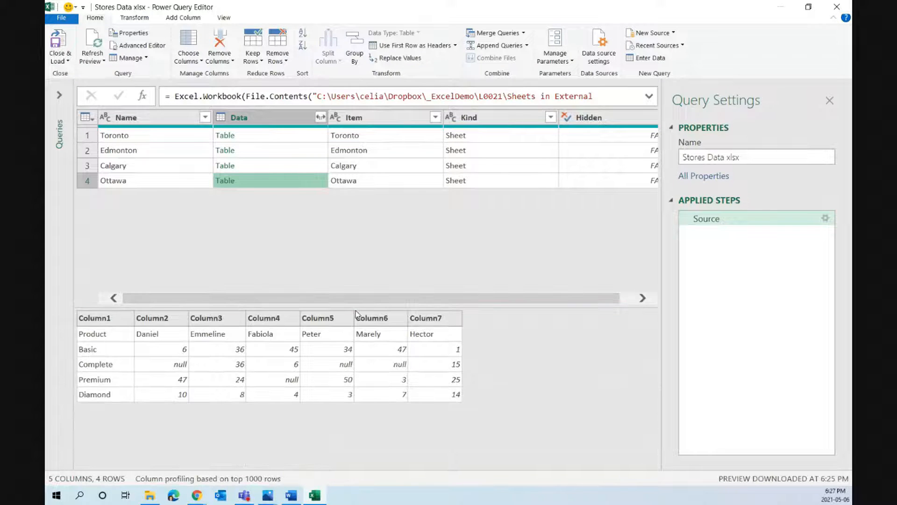
{"action": "left_click", "coordinate": [282, 138]}
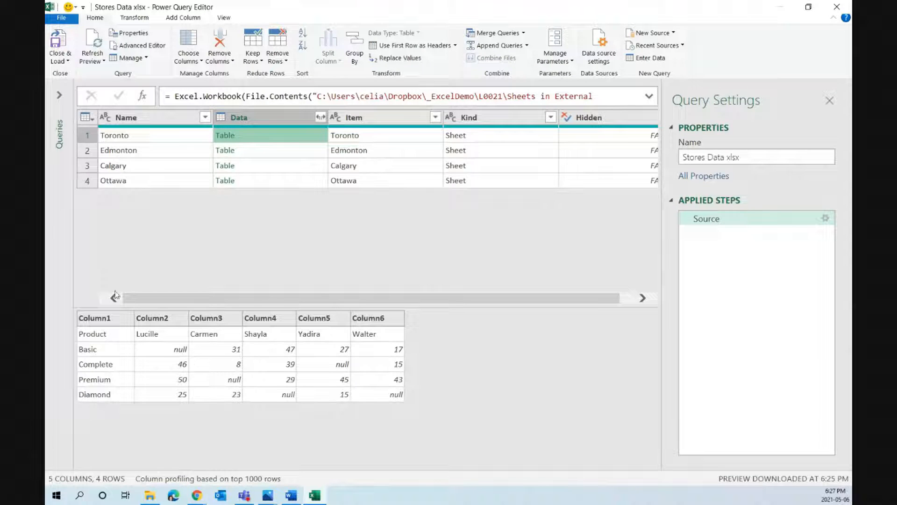
{"action": "left_click", "coordinate": [267, 155]}
{"action": "left_click", "coordinate": [269, 168]}
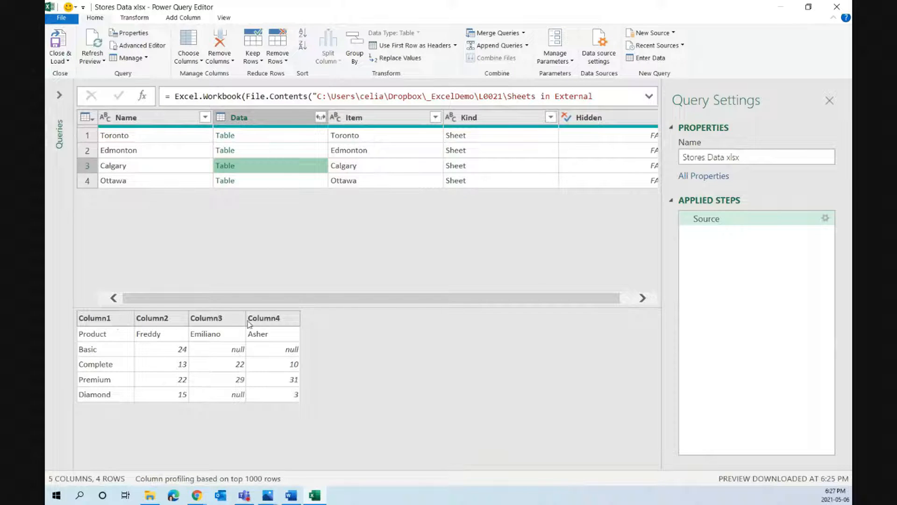
{"action": "left_click", "coordinate": [289, 152]}
{"action": "left_click", "coordinate": [290, 132]}
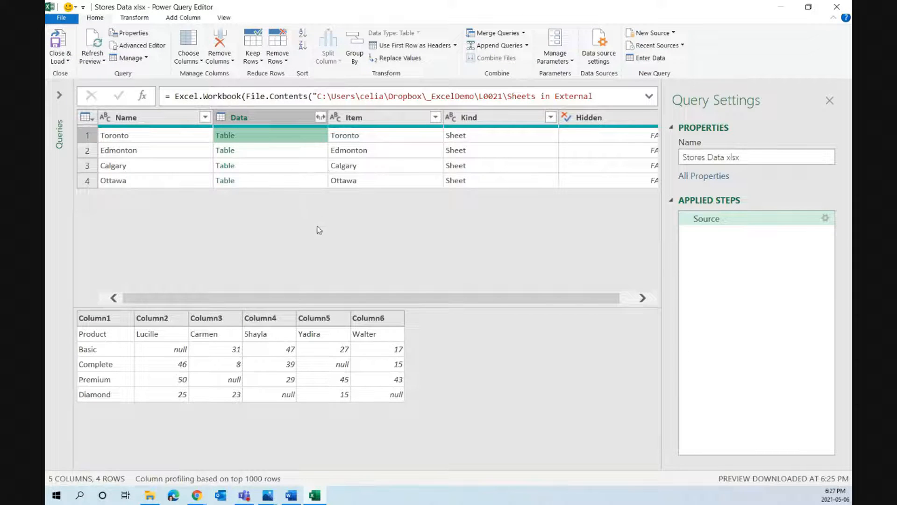
- Try expanding the Data column into Column1 through Column6 with the original column name as prefix, and inspect the full formula
{"action": "left_click", "coordinate": [321, 117]}
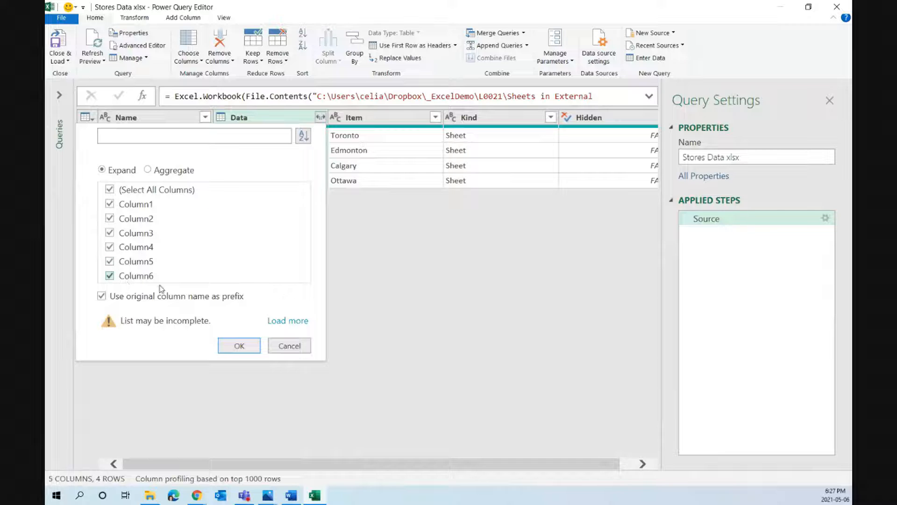
{"action": "left_click", "coordinate": [233, 349]}
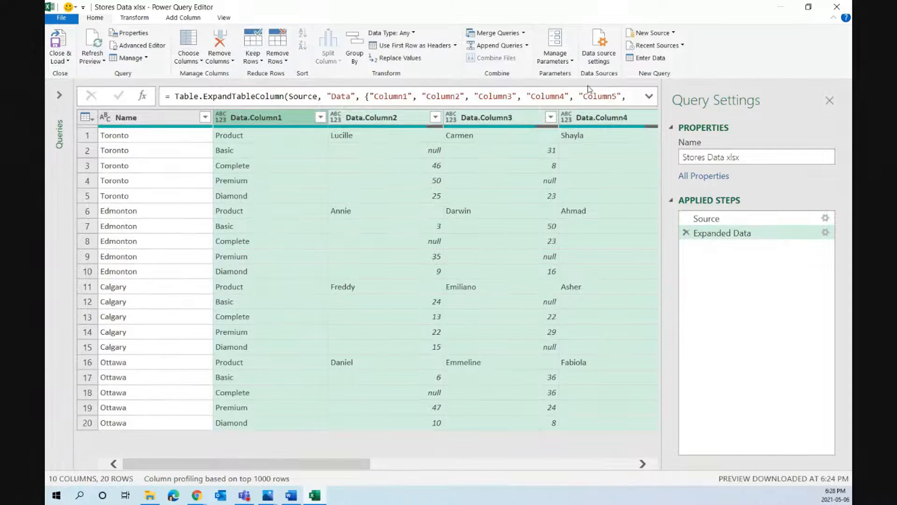
{"action": "left_click", "coordinate": [650, 97]}
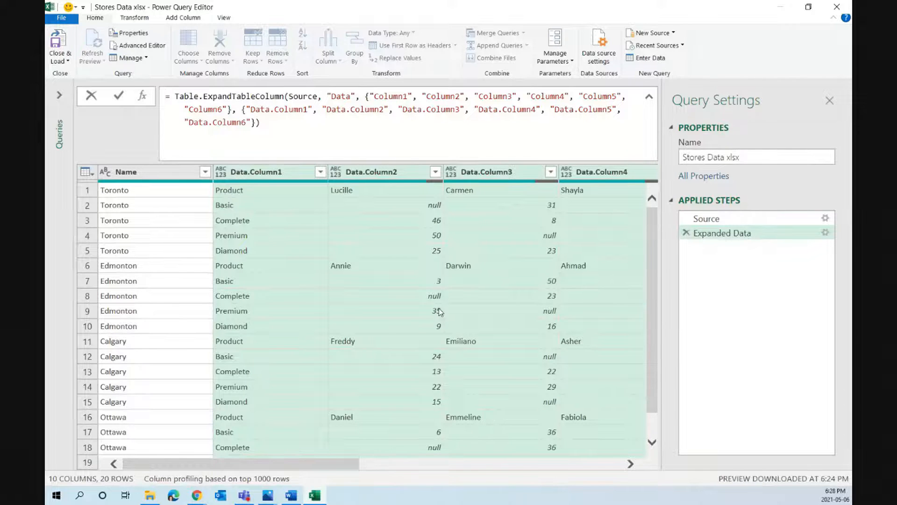
{"action": "key", "text": "ctrl+minus"}
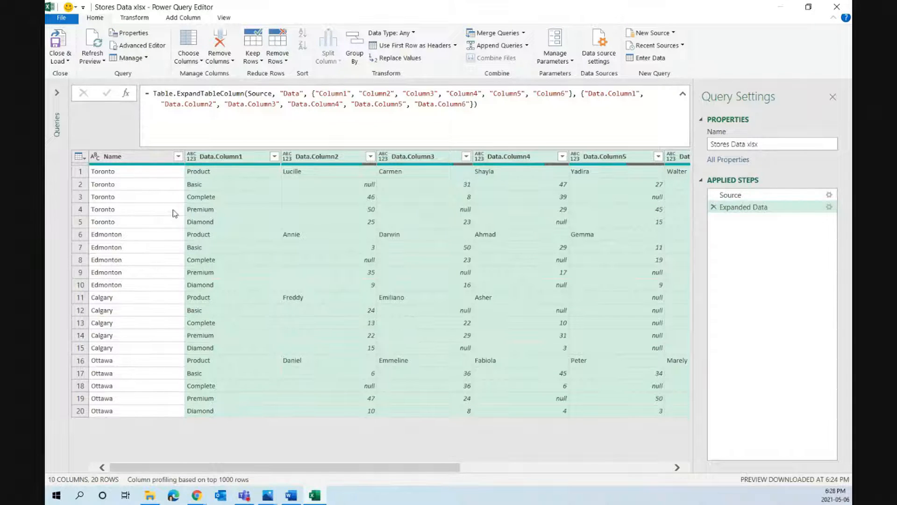
- Review the expanded rows against the Name column and remove the Expanded Data step
{"action": "left_click", "coordinate": [139, 173]}
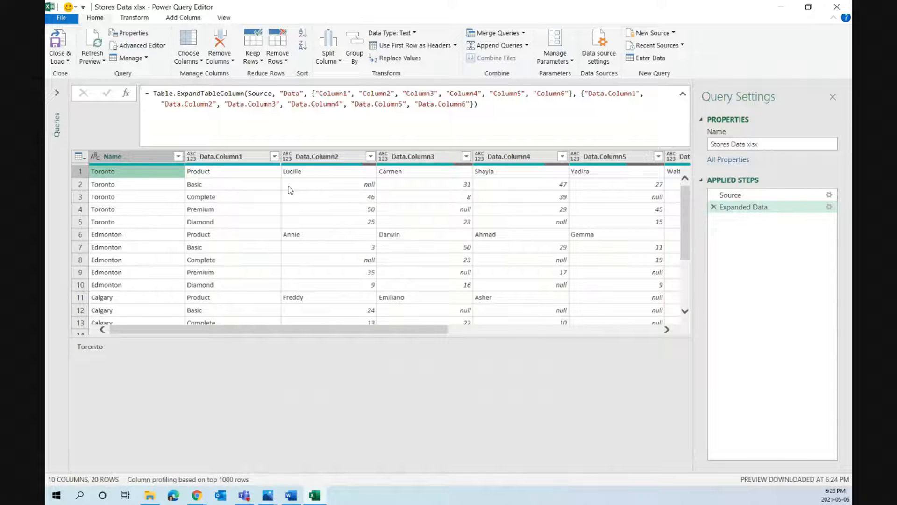
{"action": "left_click", "coordinate": [159, 158]}
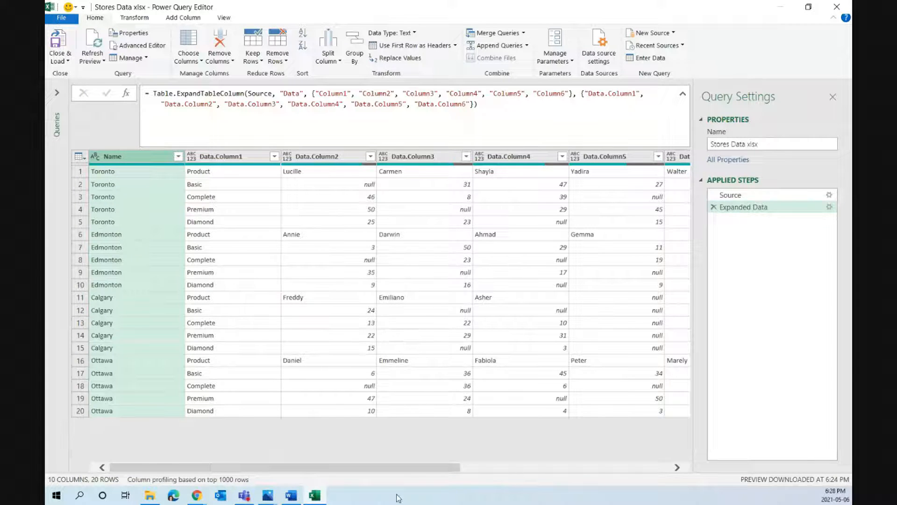
{"action": "left_click_drag", "start_coordinate": [410, 468], "coordinate": [428, 473]}
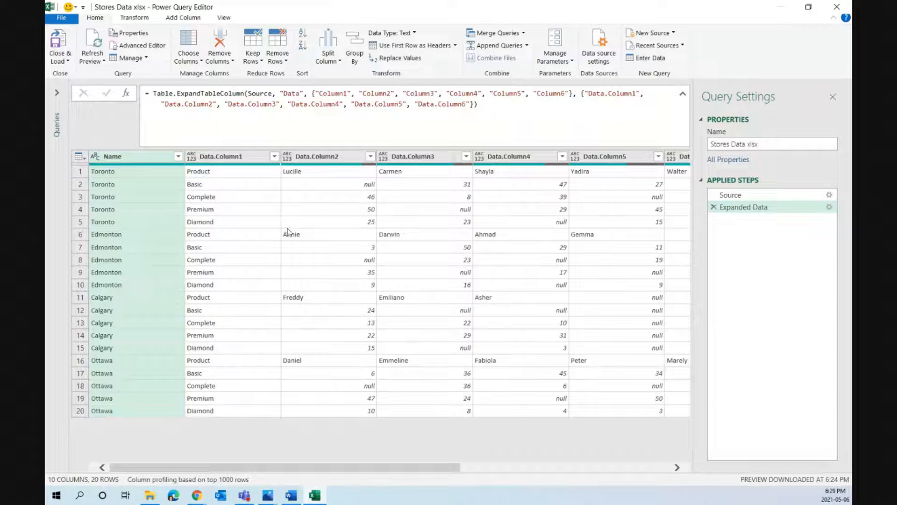
{"action": "left_click", "coordinate": [714, 207]}
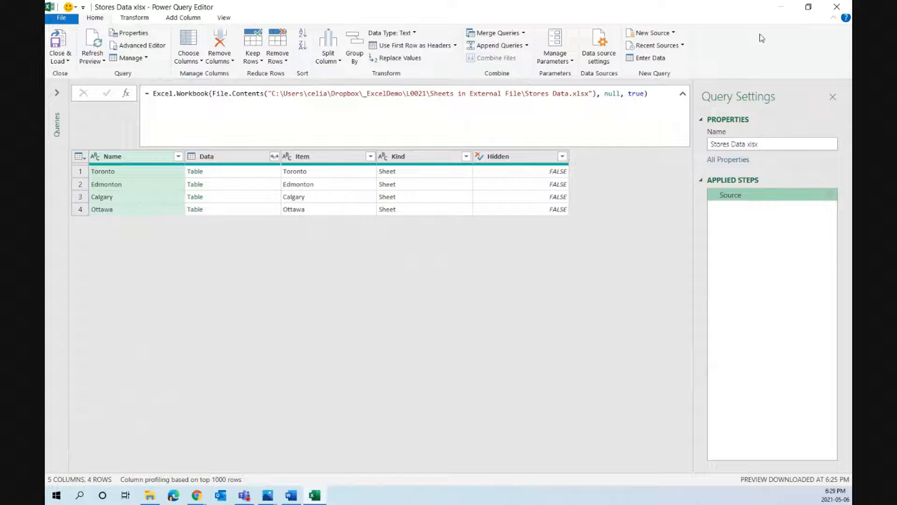
- Recheck the nested store tables in the Data column of the Source step, from Toronto to Ottawa
{"action": "left_click", "coordinate": [291, 495]}
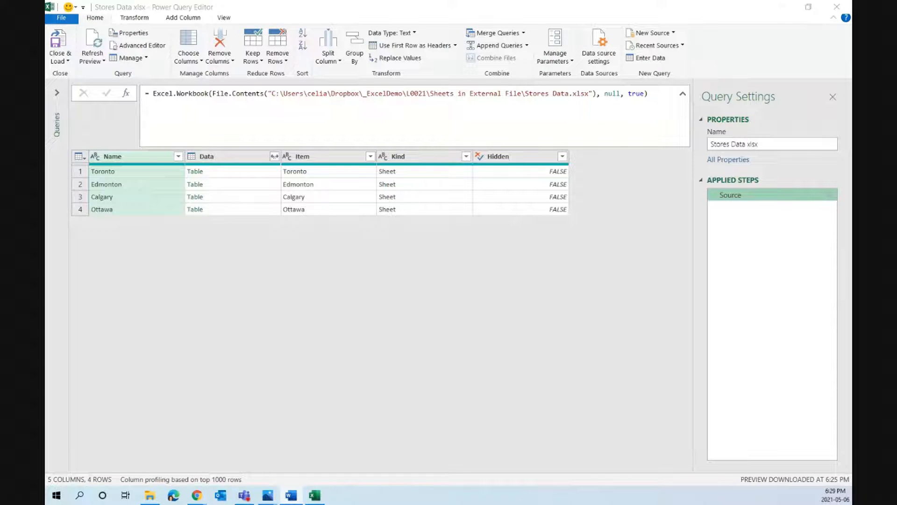
{"action": "left_click", "coordinate": [247, 184]}
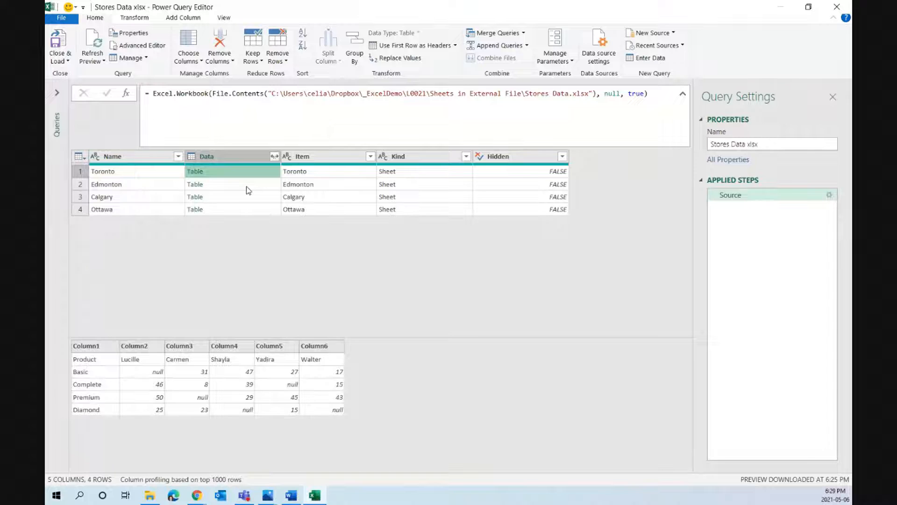
{"action": "left_click", "coordinate": [247, 201]}
{"action": "left_click", "coordinate": [249, 210]}
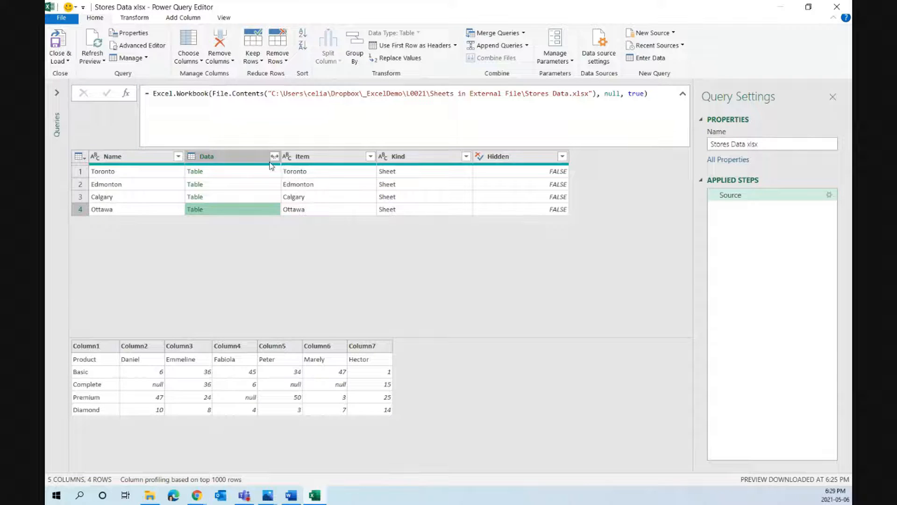
- Add a custom step after Source that appends all the nested store tables with the formula = Table.Combine(Source[Data])
{"action": "left_click", "coordinate": [126, 94]}
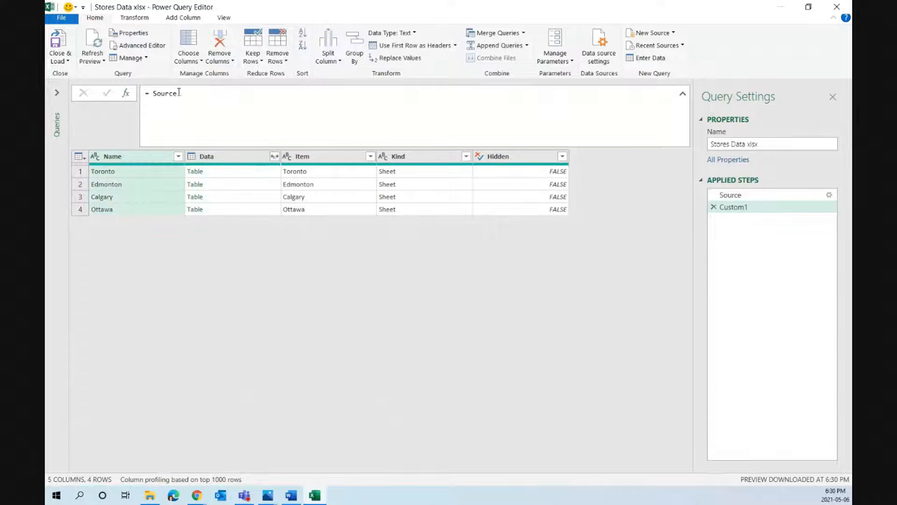
{"action": "left_click", "coordinate": [155, 93]}
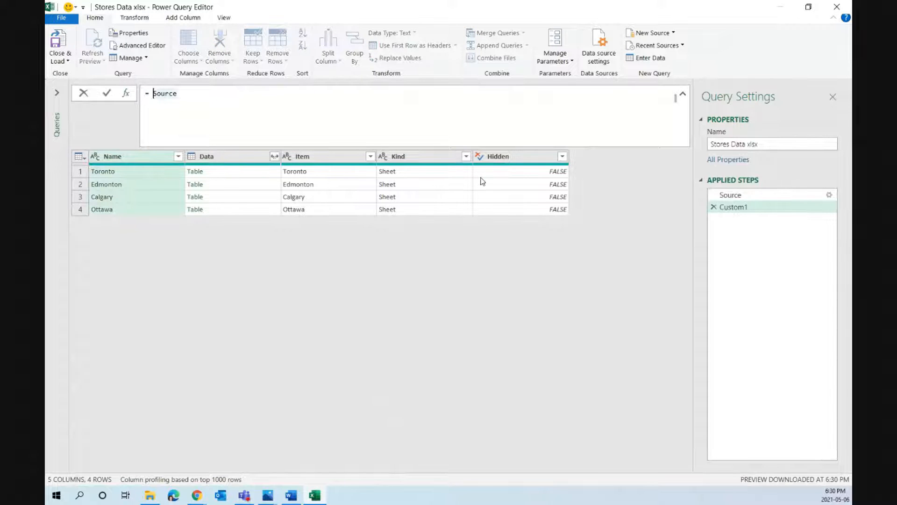
{"action": "type", "text": "Rable.Combine("}
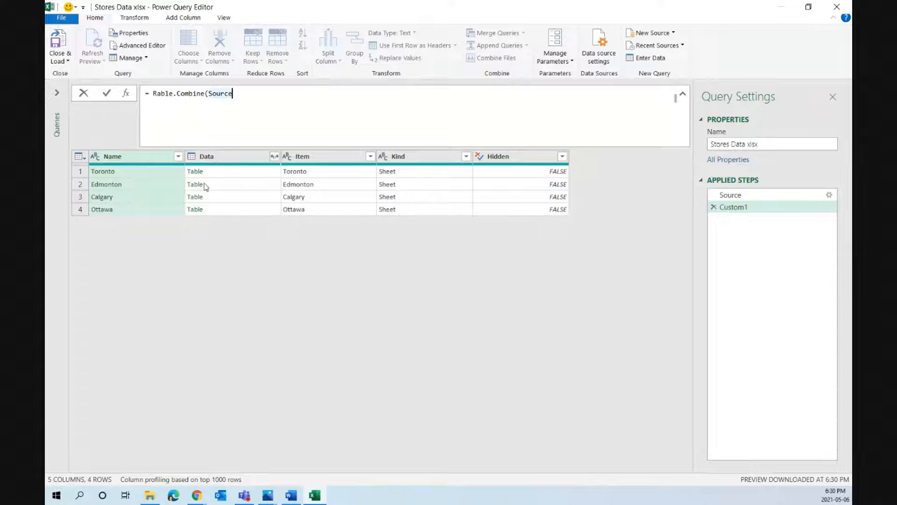
{"action": "type", "text": "[Data])"}
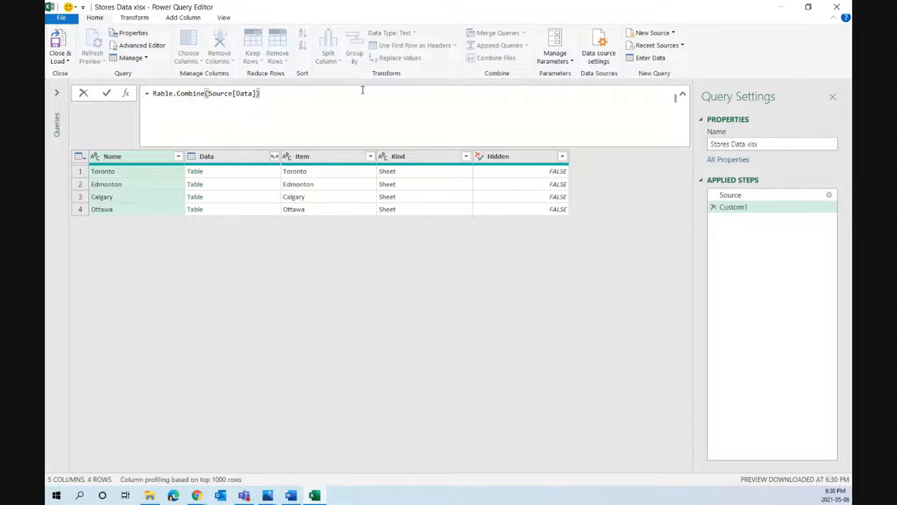
{"action": "key", "text": "Return"}
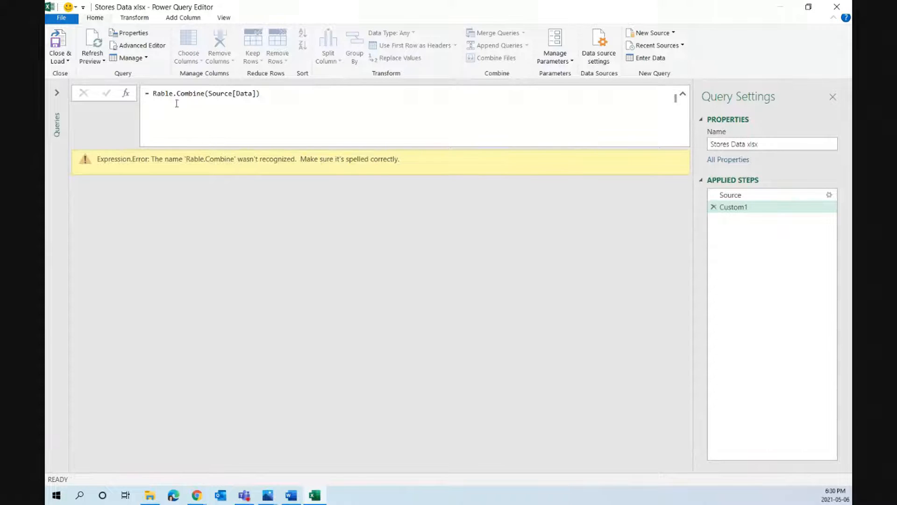
{"action": "left_click", "coordinate": [158, 93]}
{"action": "key", "text": "BackSpace"}
{"action": "type", "text": "T"}
{"action": "left_click", "coordinate": [285, 95]}
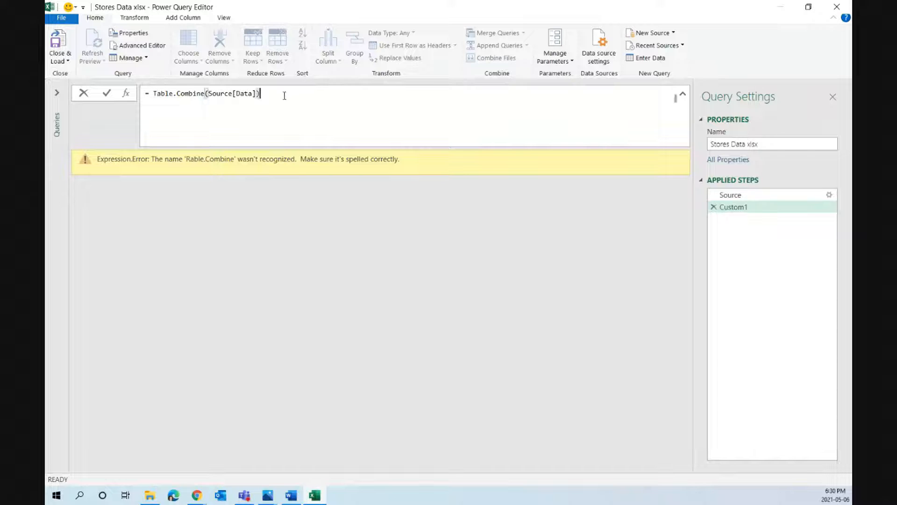
{"action": "key", "text": "Return"}
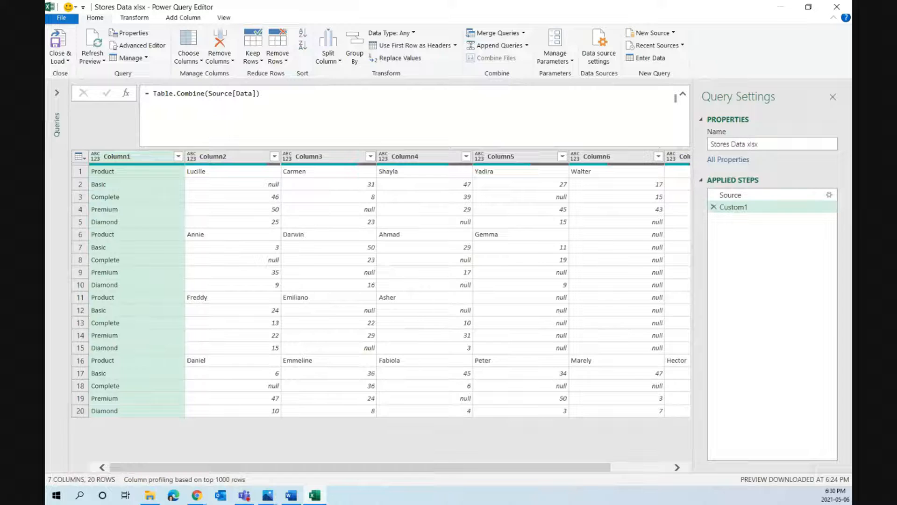
{"action": "key", "text": "alt+Tab"}
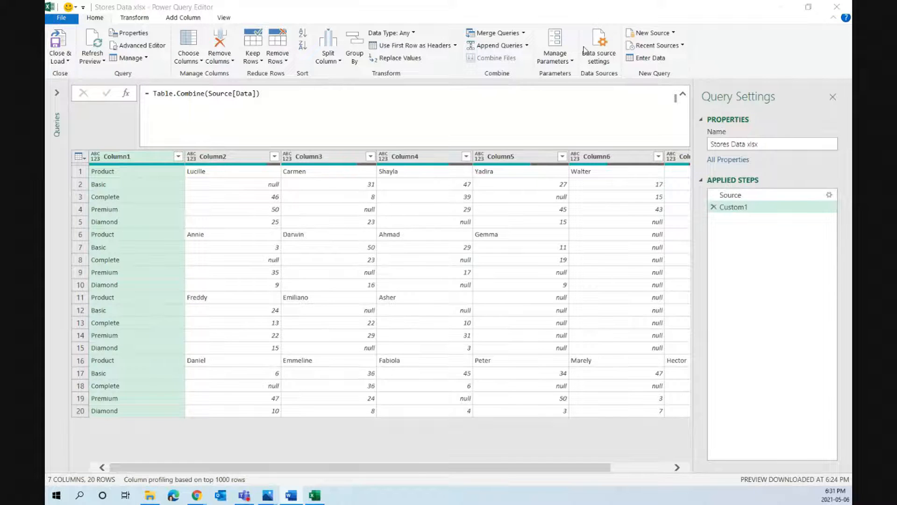
{"action": "left_click", "coordinate": [234, 174]}
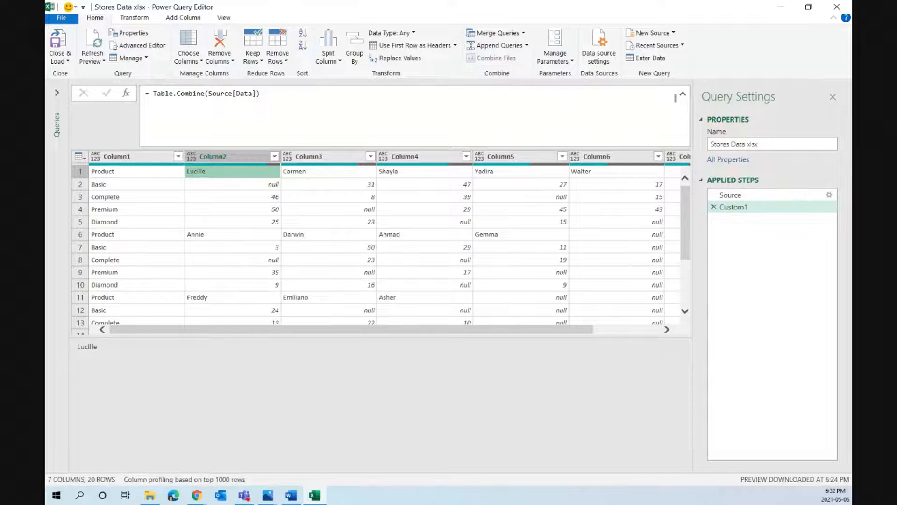
{"action": "key", "text": "alt+Tab"}
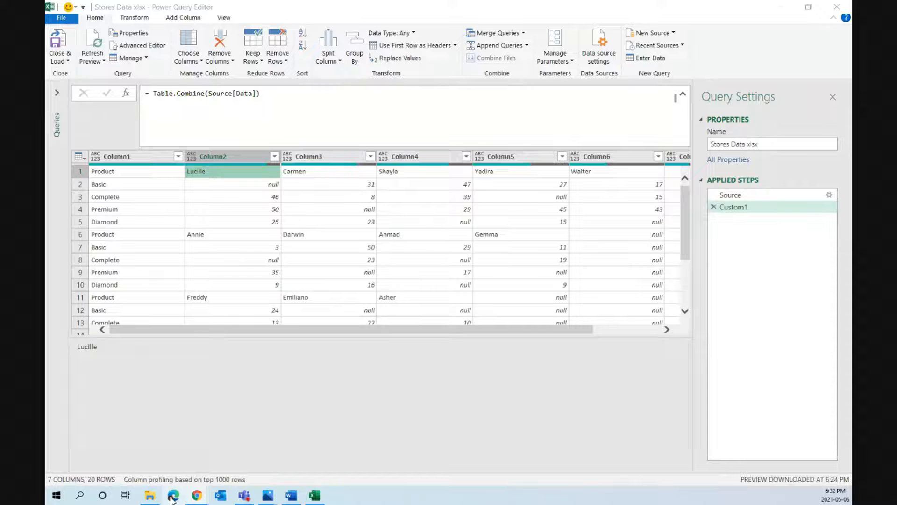
- Look up the Excel.Workbook function's documentation on docs.microsoft.com in Edge and return to the Power Query Editor
{"action": "left_click_drag", "start_coordinate": [852, 225], "coordinate": [466, 2]}
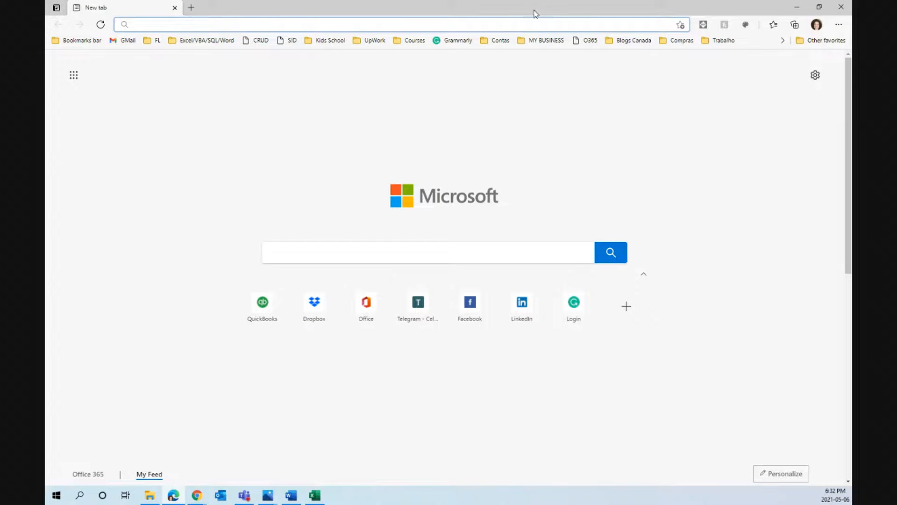
{"action": "left_click", "coordinate": [523, 20]}
{"action": "type", "text": "https://docs.microsoft.com/en-us/powerquery-m/excel-workbook?WT.mc_id=M365-MVP-5003849"}
{"action": "key", "text": "Return"}
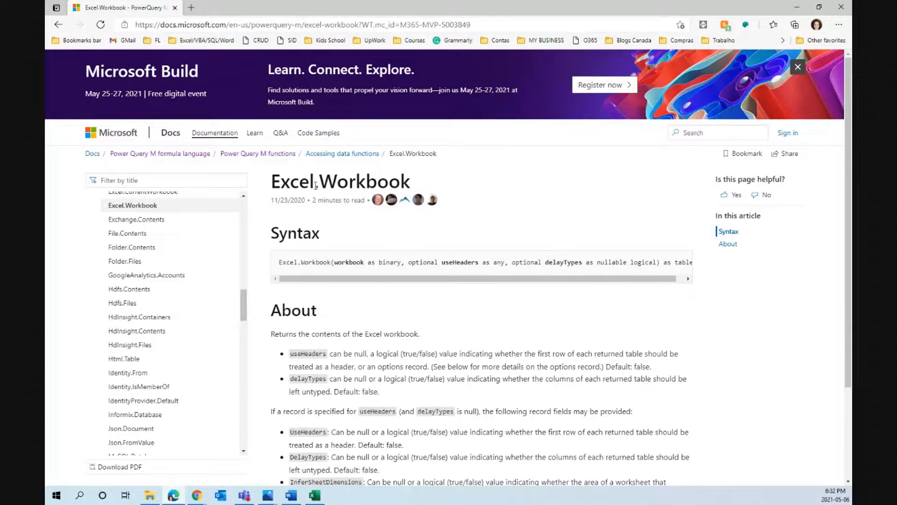
{"action": "left_click", "coordinate": [315, 495]}
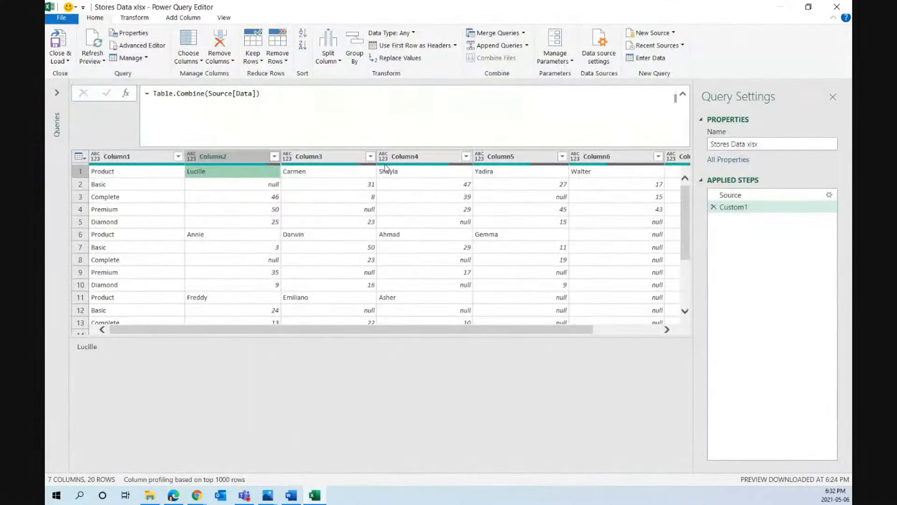
- Examine the Source step's formula, from the nested File.Contents call to the enclosing Excel.Workbook function
{"action": "left_click", "coordinate": [769, 196]}
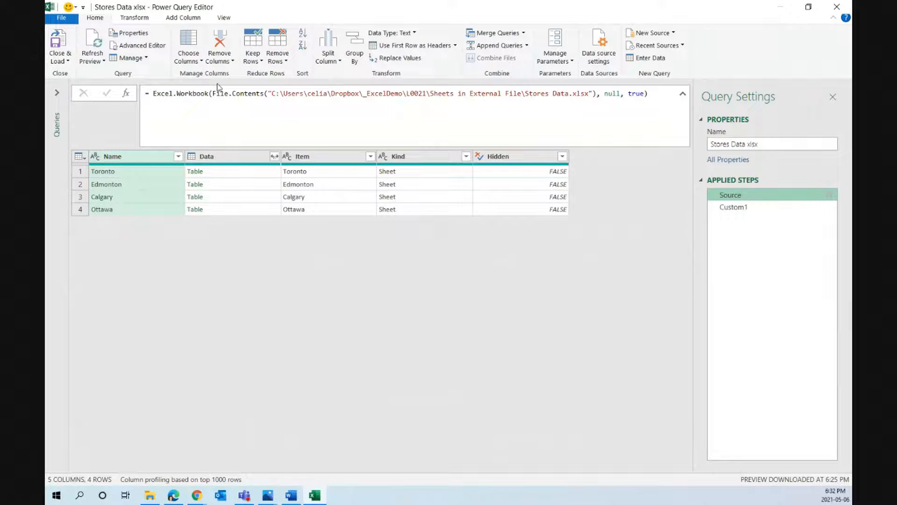
{"action": "left_click_drag", "start_coordinate": [213, 94], "coordinate": [264, 94]}
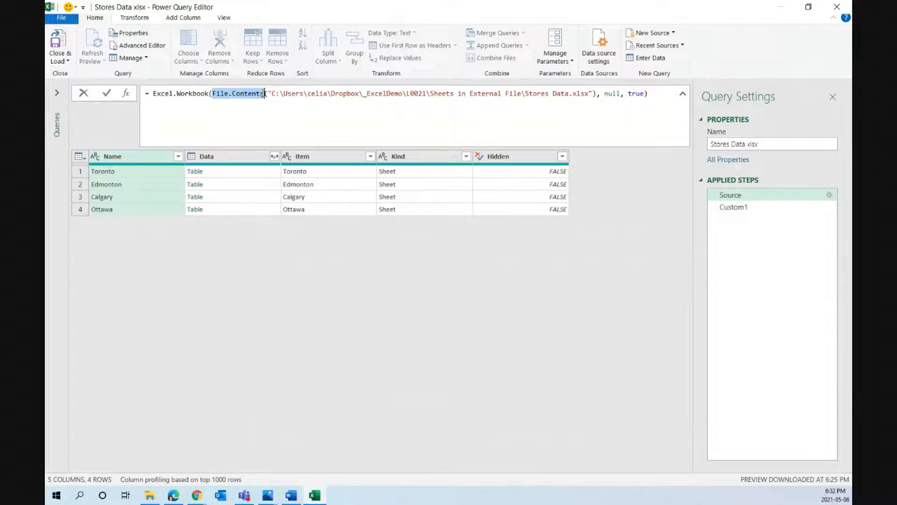
{"action": "left_click", "coordinate": [592, 93]}
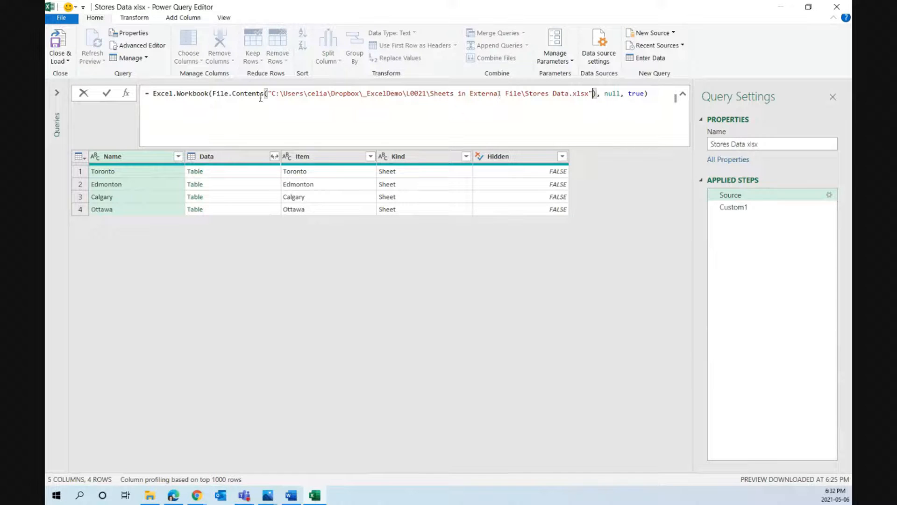
{"action": "left_click", "coordinate": [155, 93]}
{"action": "left_click_drag", "start_coordinate": [156, 94], "coordinate": [209, 94]}
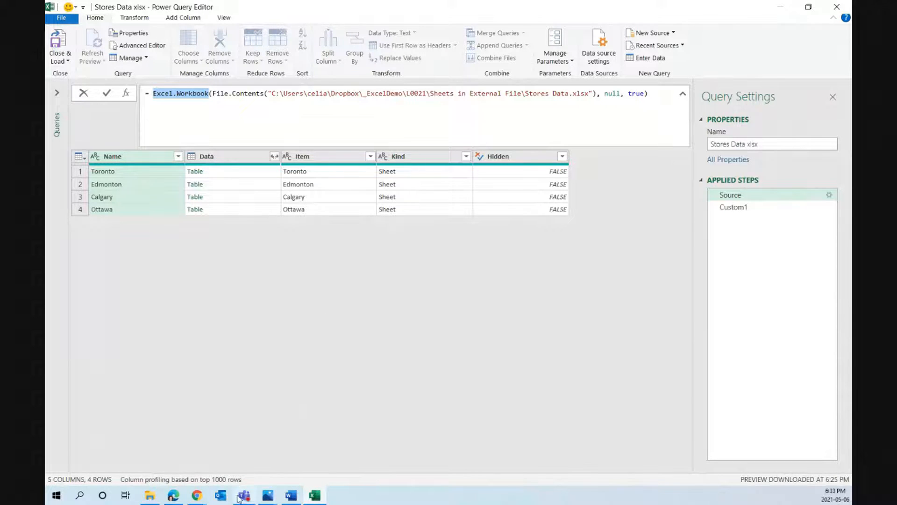
- Switch to Edge to read how Excel.Workbook's useHeaders and delayTypes arguments work, and return to the Power Query Editor
{"action": "left_click", "coordinate": [173, 496]}
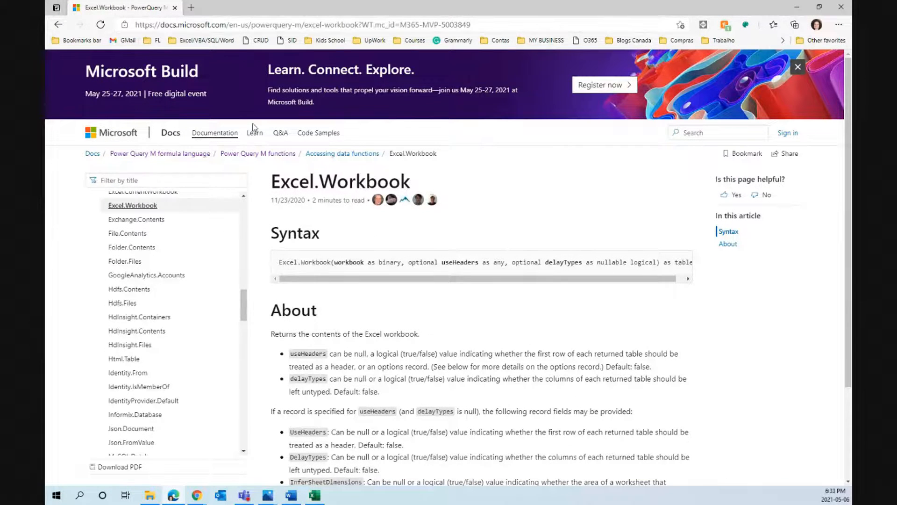
{"action": "scroll", "coordinate": [190, 266], "scroll_direction": "up", "scroll_amount": 3}
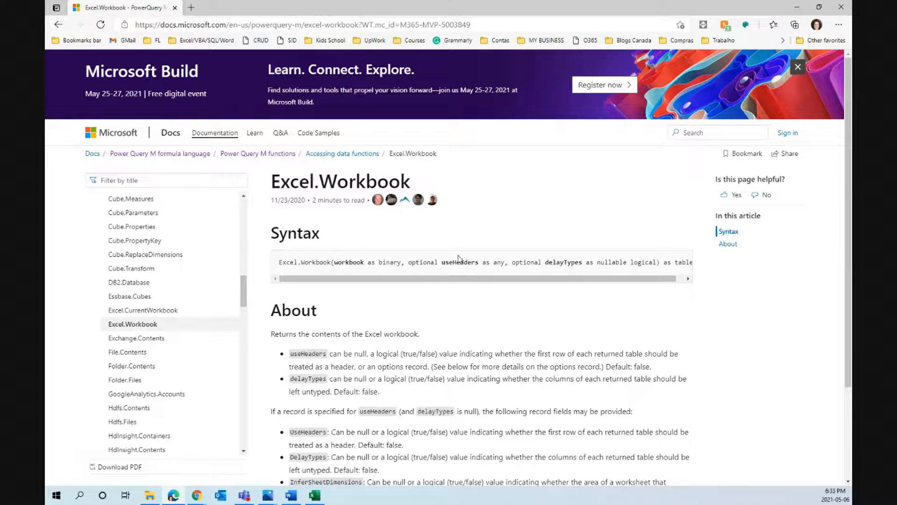
{"action": "key", "text": "ctrl+plus"}
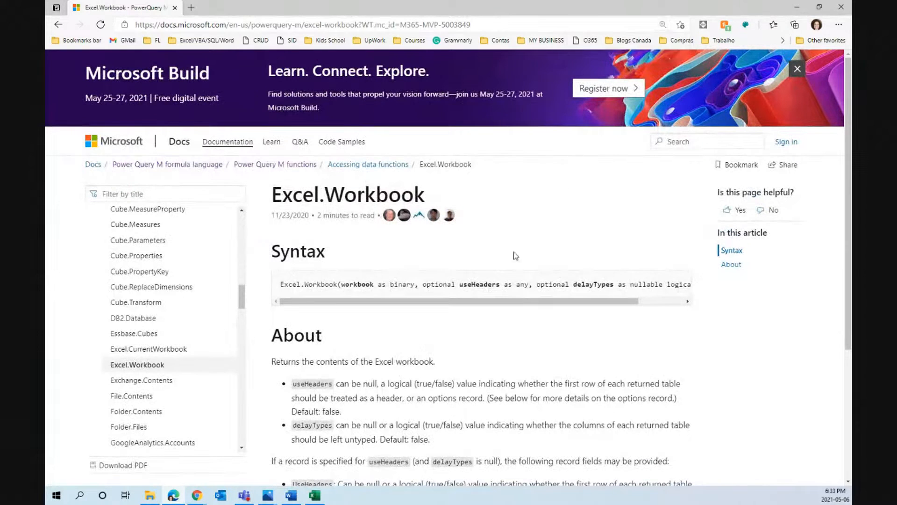
{"action": "key", "text": "ctrl+plus"}
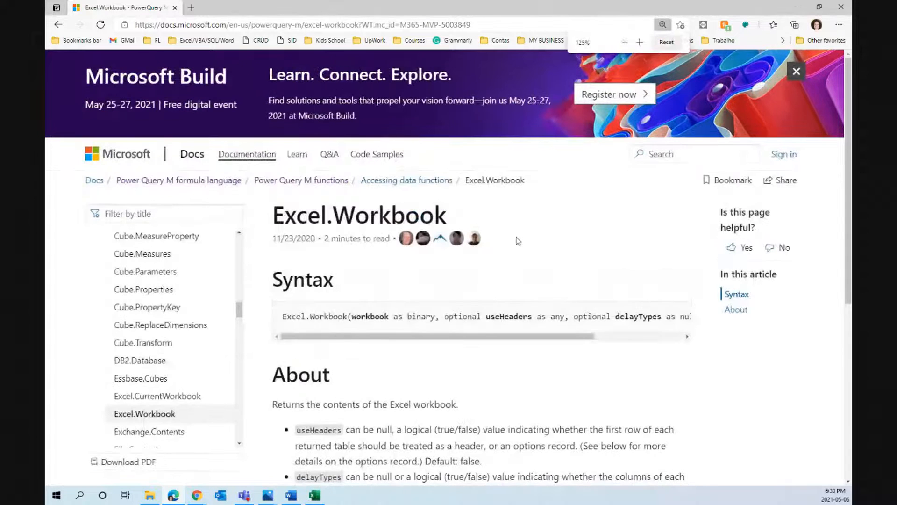
{"action": "scroll", "coordinate": [568, 276], "scroll_direction": "down", "scroll_amount": 3}
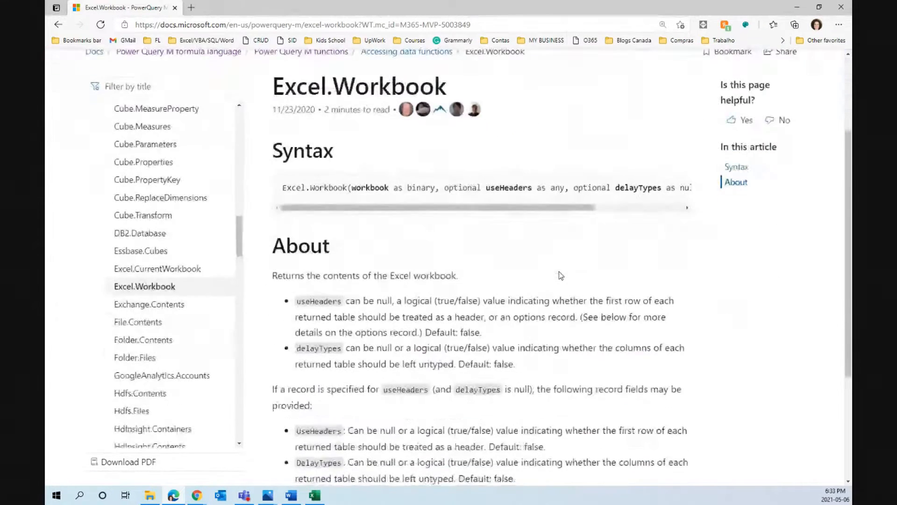
{"action": "left_click_drag", "start_coordinate": [470, 207], "coordinate": [558, 207]}
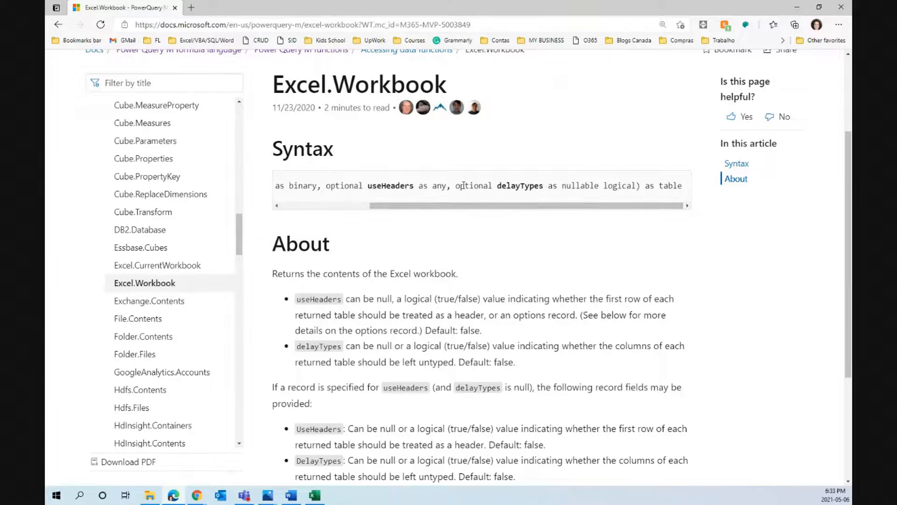
{"action": "left_click_drag", "start_coordinate": [533, 206], "coordinate": [459, 213]}
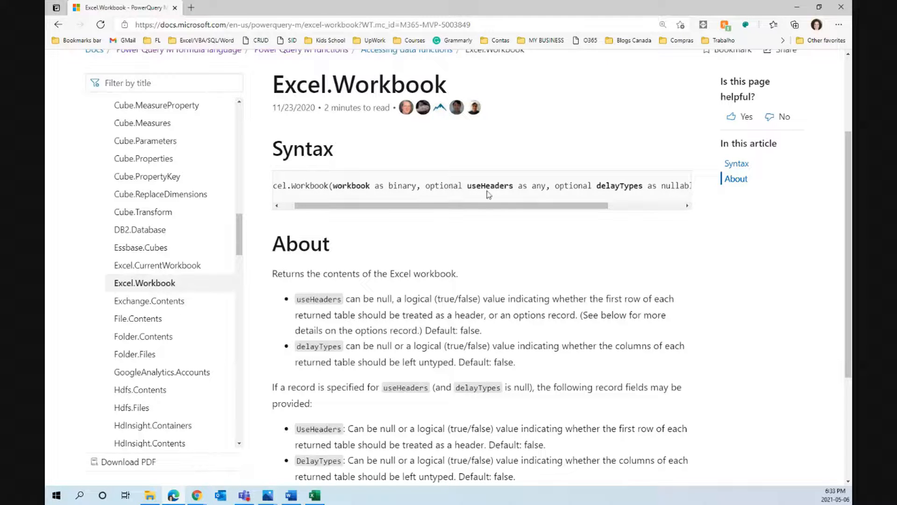
{"action": "left_click_drag", "start_coordinate": [547, 204], "coordinate": [467, 224]}
{"action": "scroll", "coordinate": [464, 229], "scroll_direction": "down", "scroll_amount": 3}
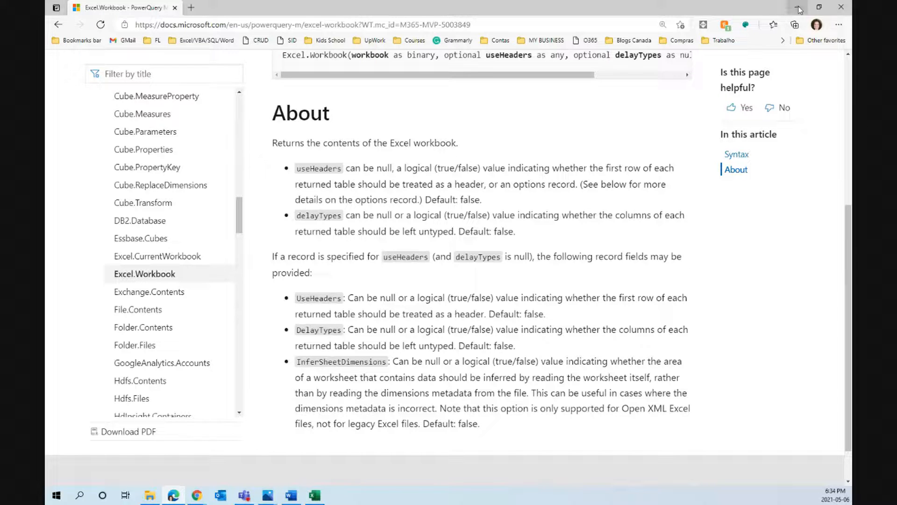
{"action": "key", "text": "alt+Tab"}
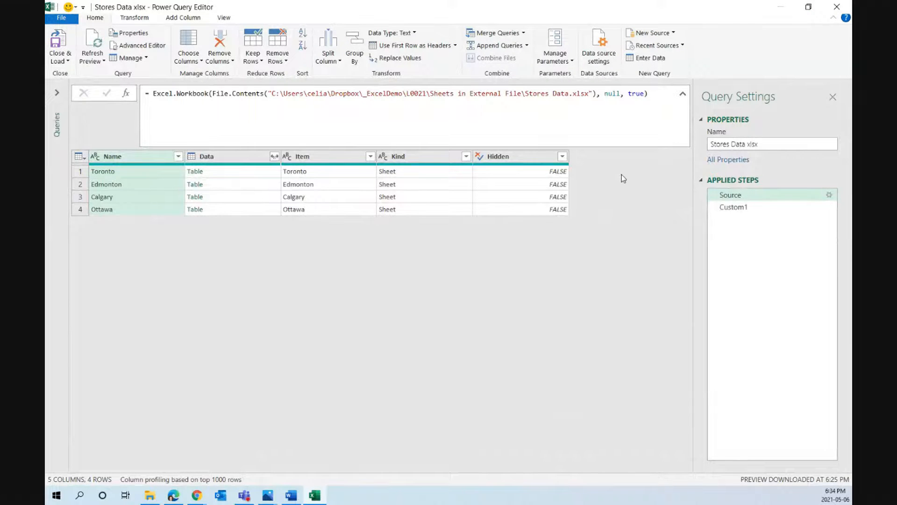
- Check the null and true arguments in the Source formula against the header rows in the Custom1 step
{"action": "double_click", "coordinate": [613, 94]}
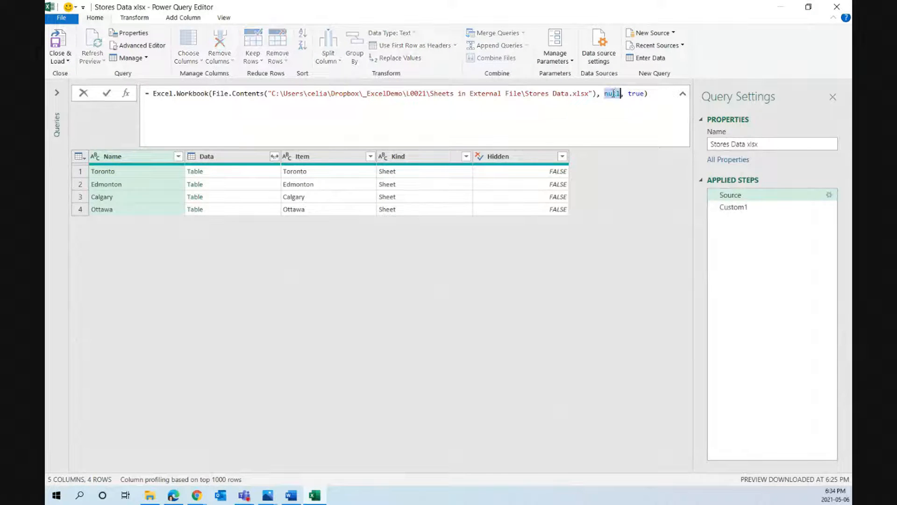
{"action": "double_click", "coordinate": [638, 94]}
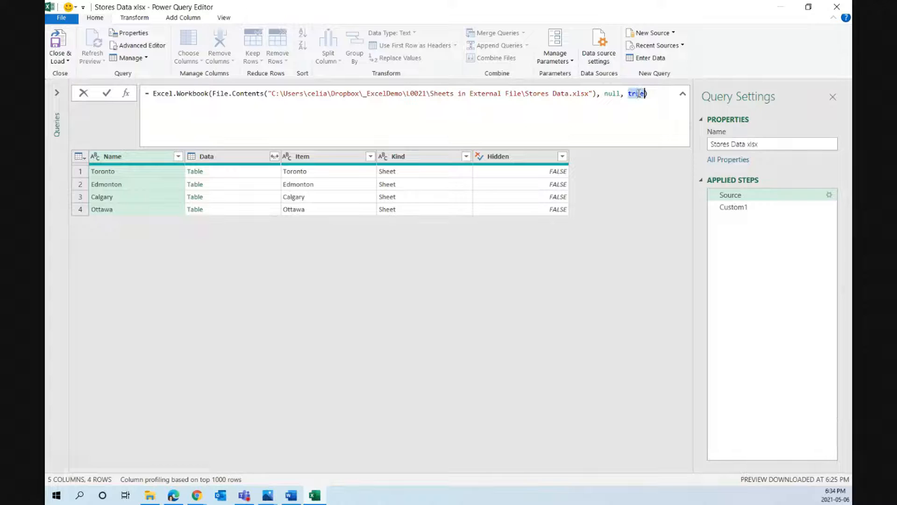
{"action": "left_click", "coordinate": [744, 207]}
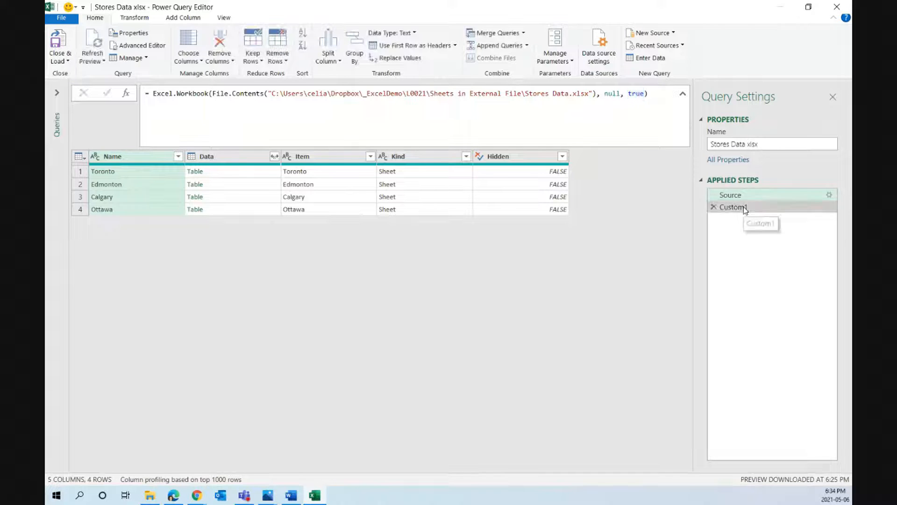
{"action": "left_click", "coordinate": [744, 211]}
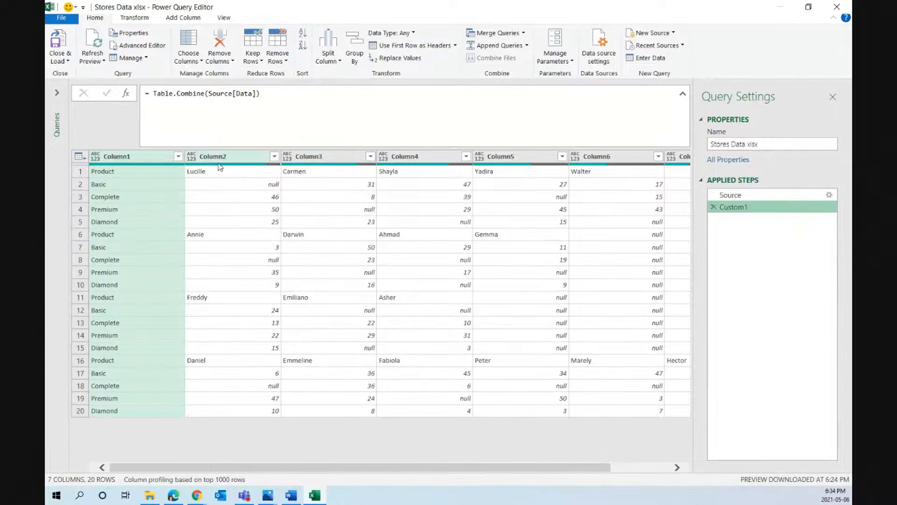
- Change the useHeaders argument of Excel.Workbook in the Source step's formula from null to true
{"action": "left_click", "coordinate": [747, 194]}
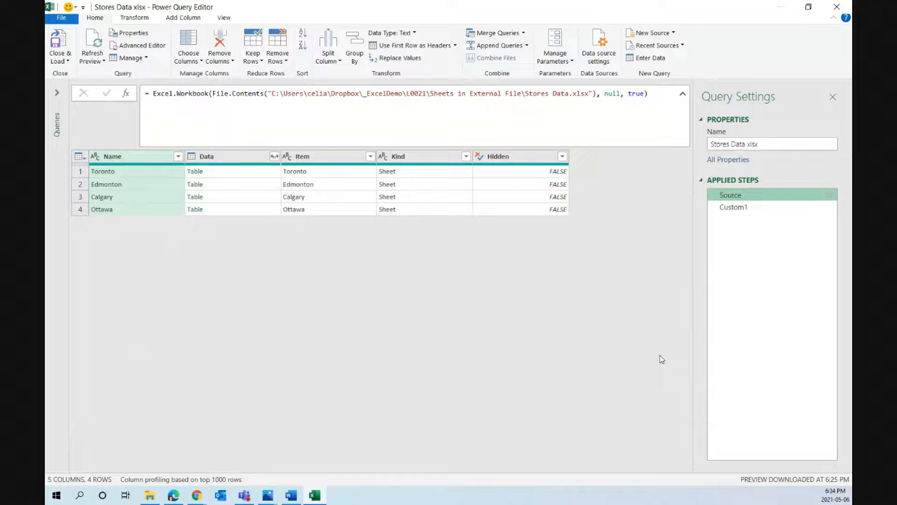
{"action": "double_click", "coordinate": [613, 93]}
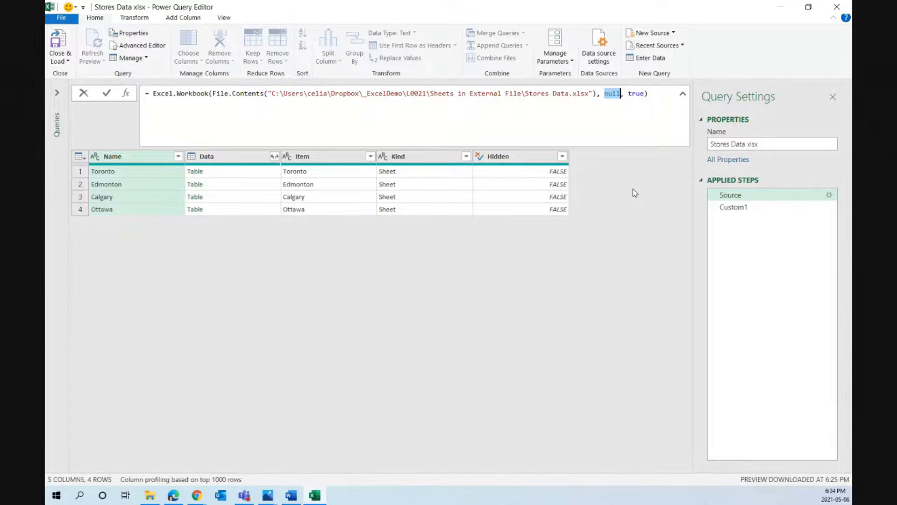
{"action": "type", "text": "true"}
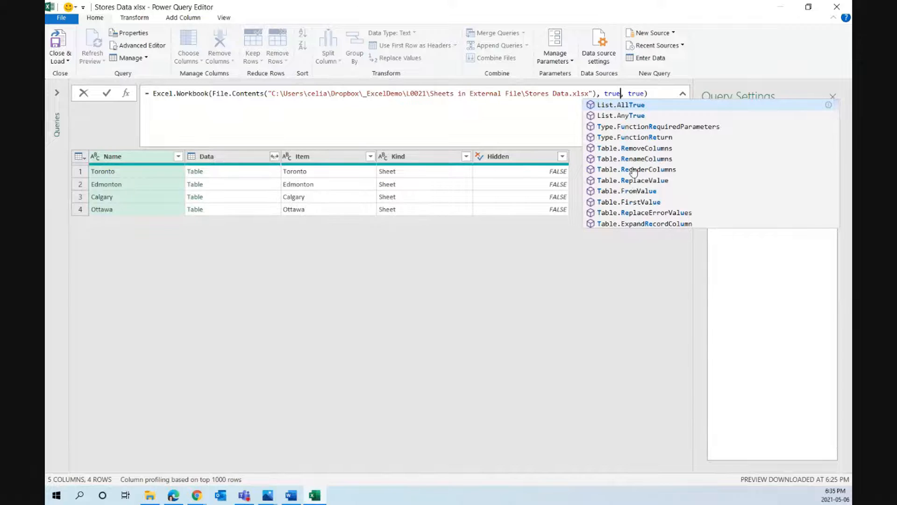
{"action": "left_click", "coordinate": [545, 92]}
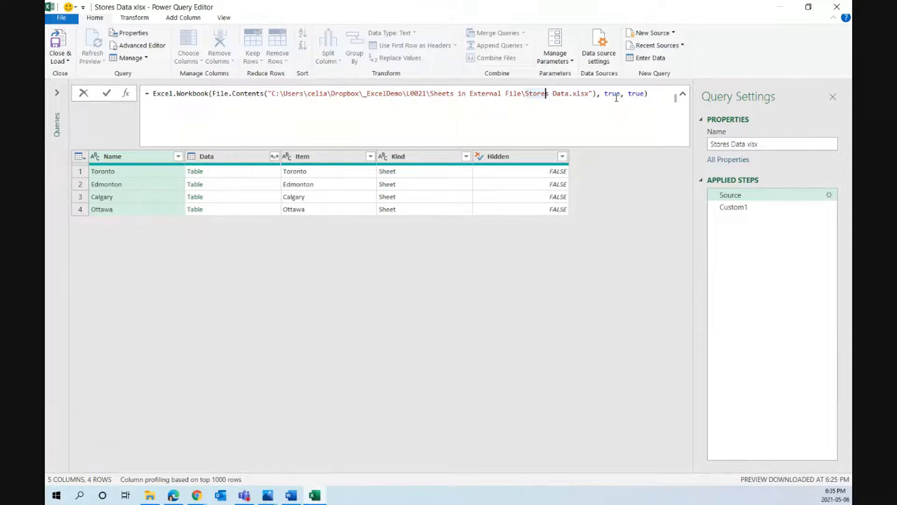
{"action": "left_click", "coordinate": [649, 94]}
{"action": "key", "text": "Return"}
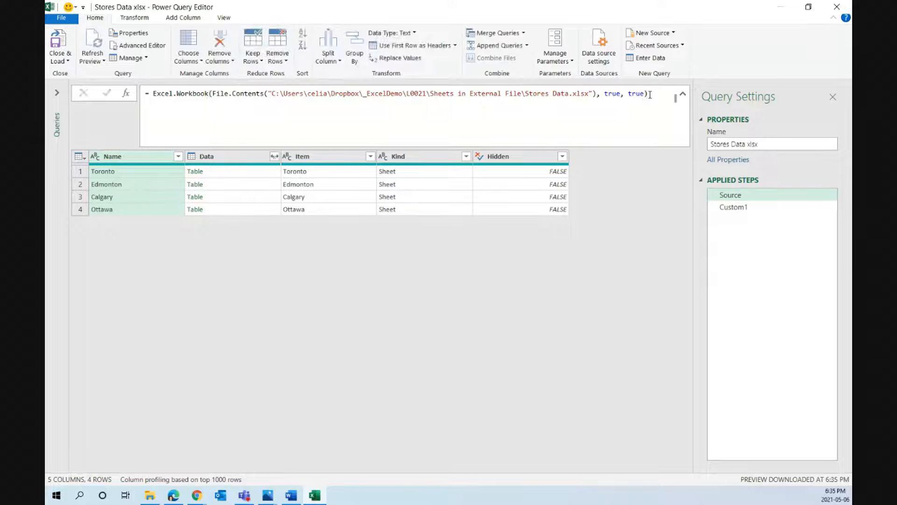
- Review the combined table in the Custom1 step across all salesperson columns, from the first store to the last
{"action": "left_click", "coordinate": [733, 208]}
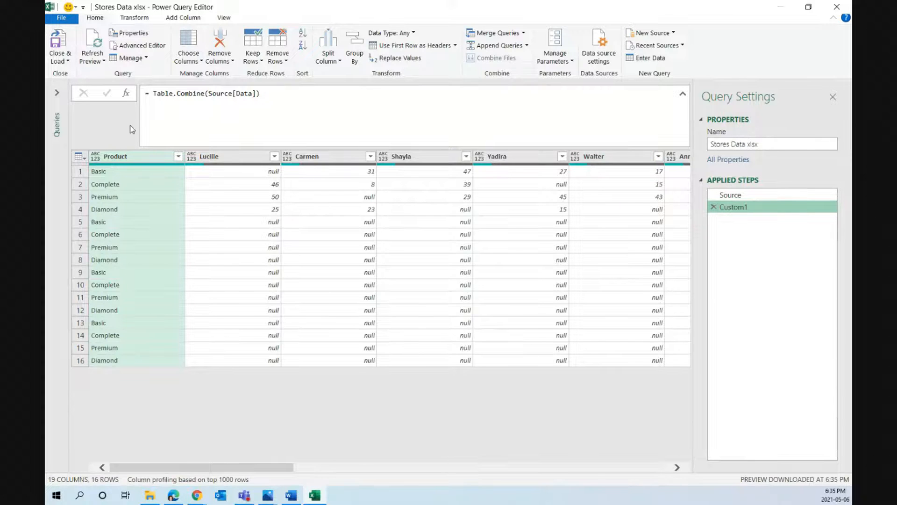
{"action": "left_click", "coordinate": [229, 159]}
{"action": "left_click", "coordinate": [307, 157]}
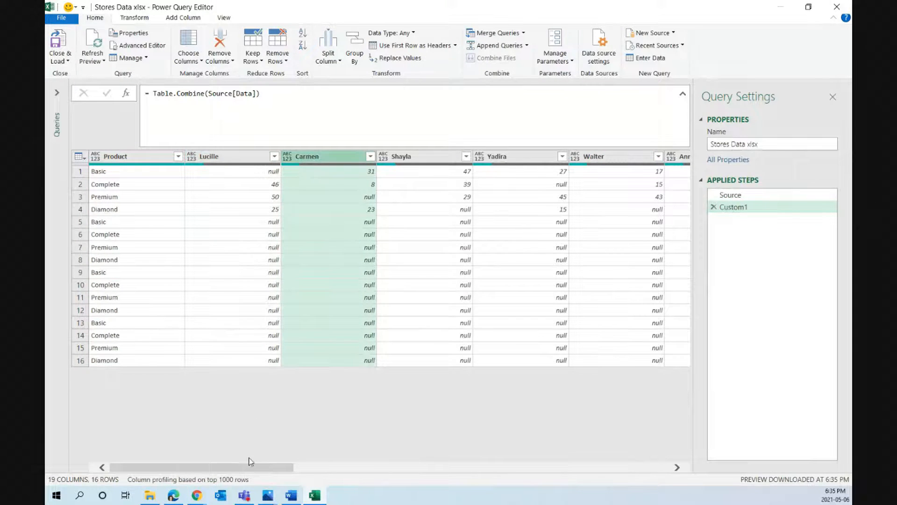
{"action": "left_click_drag", "start_coordinate": [250, 467], "coordinate": [193, 466]}
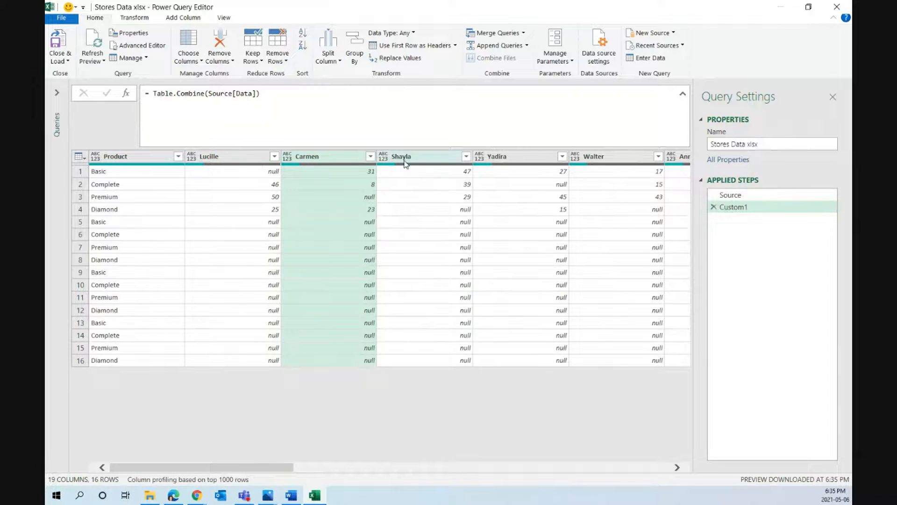
{"action": "left_click", "coordinate": [639, 213]}
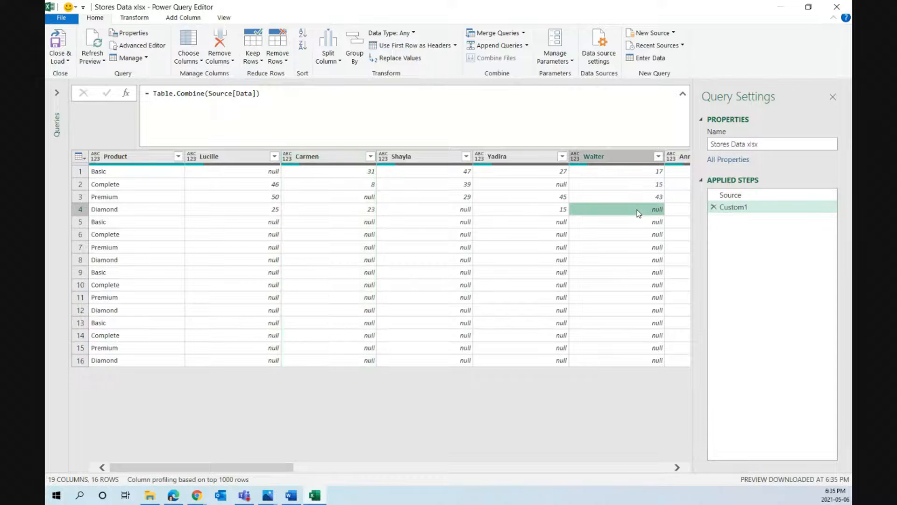
{"action": "left_click_drag", "start_coordinate": [262, 334], "coordinate": [398, 333]}
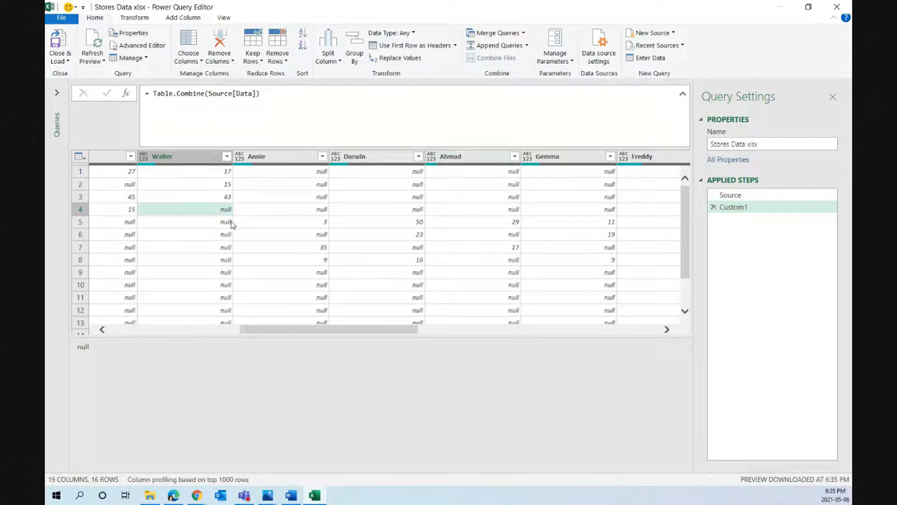
{"action": "left_click", "coordinate": [286, 221]}
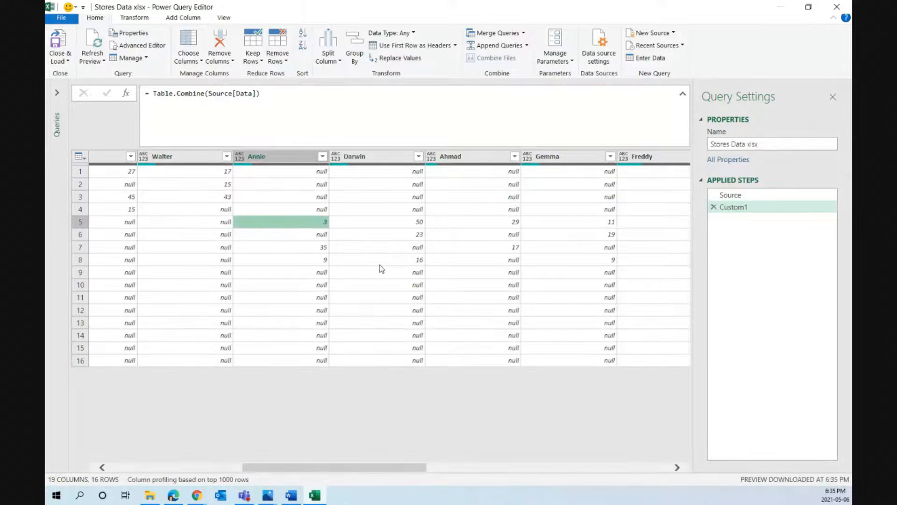
{"action": "left_click", "coordinate": [517, 264]}
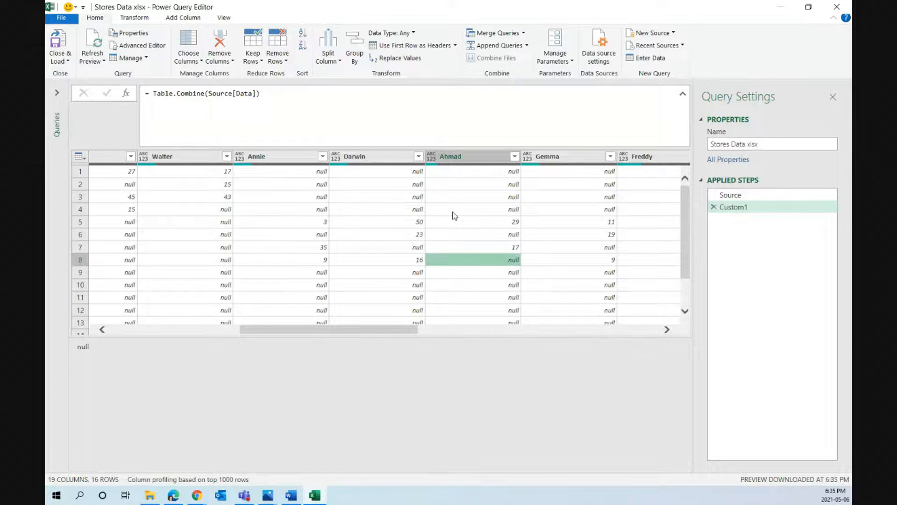
{"action": "left_click_drag", "start_coordinate": [346, 329], "coordinate": [413, 328]}
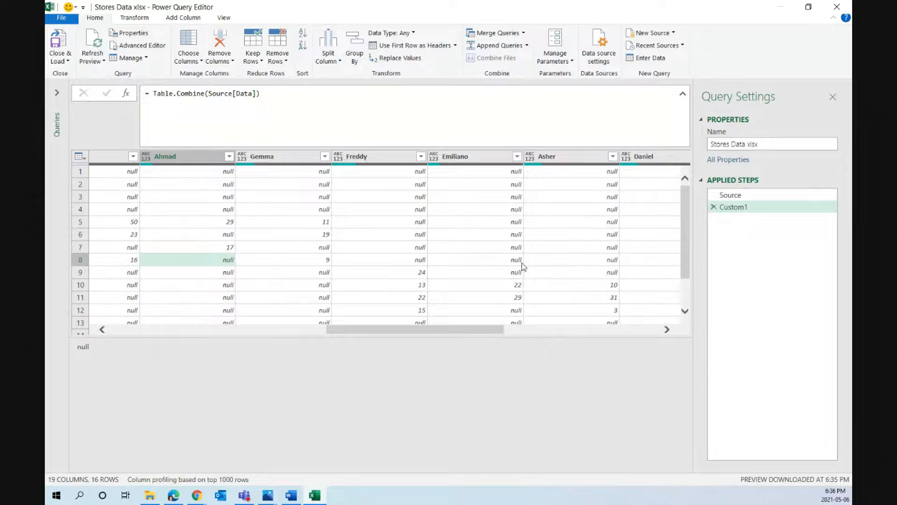
{"action": "left_click", "coordinate": [182, 157]}
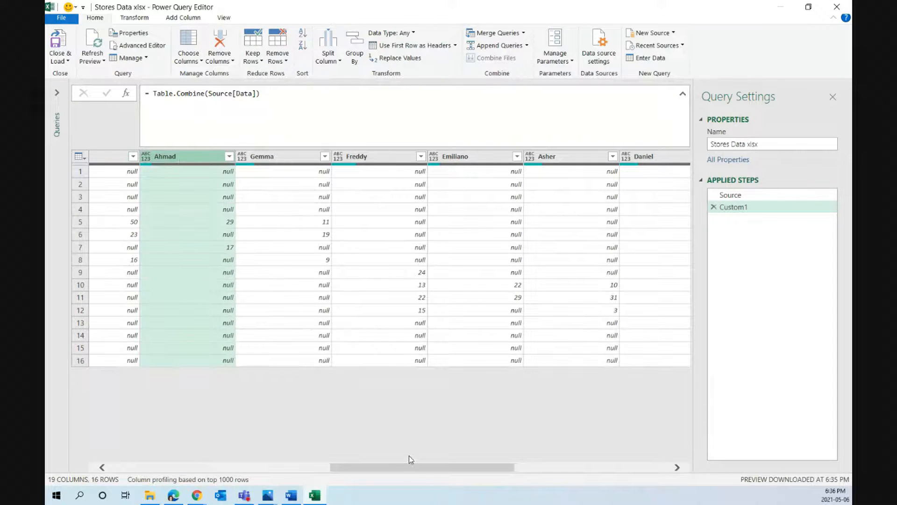
{"action": "left_click_drag", "start_coordinate": [412, 469], "coordinate": [571, 482]}
{"action": "left_click_drag", "start_coordinate": [646, 481], "coordinate": [174, 483]}
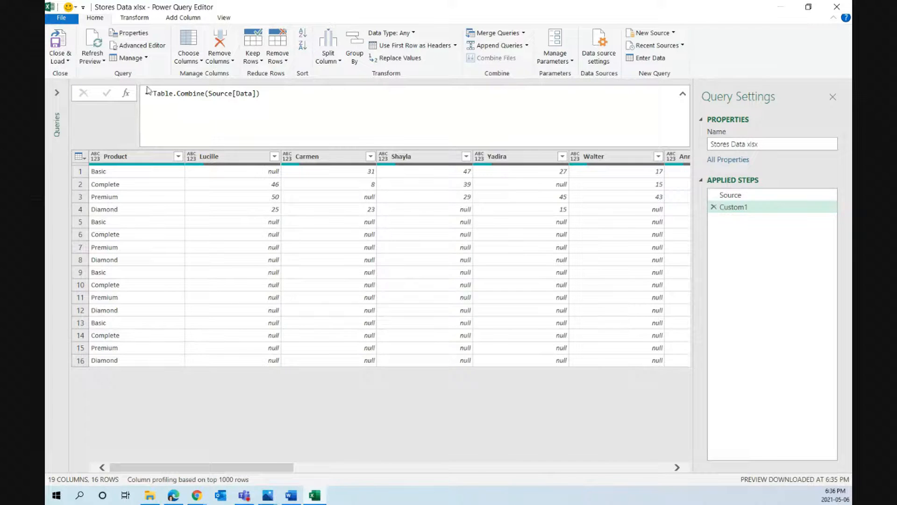
- Unpivot all columns other than Product in the combined table
{"action": "left_click", "coordinate": [144, 153]}
{"action": "right_click", "coordinate": [144, 156]}
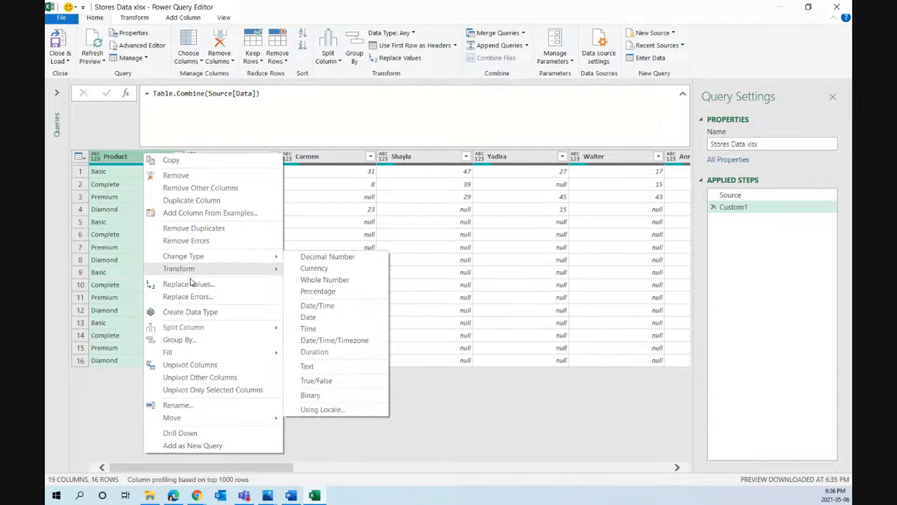
{"action": "left_click", "coordinate": [193, 376]}
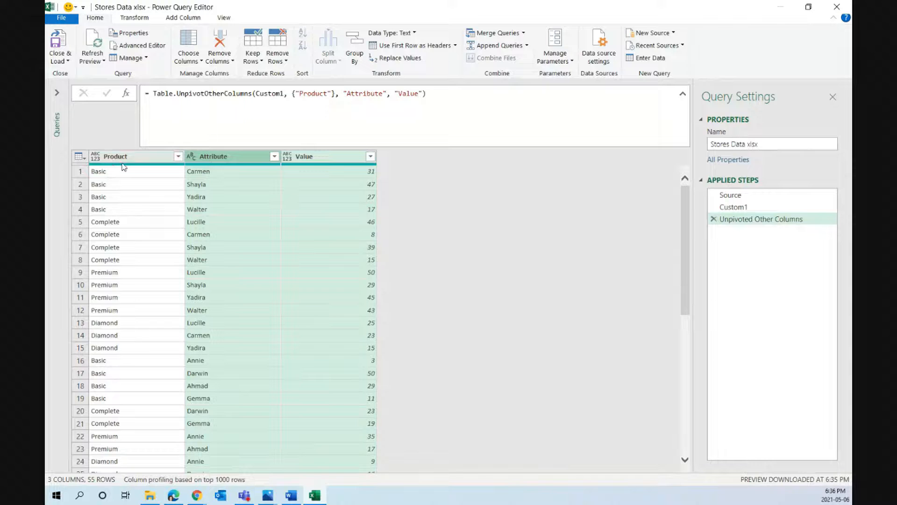
- Set the Product column's data type to Text and rename the Attribute column as Vendor
{"action": "left_click", "coordinate": [96, 158]}
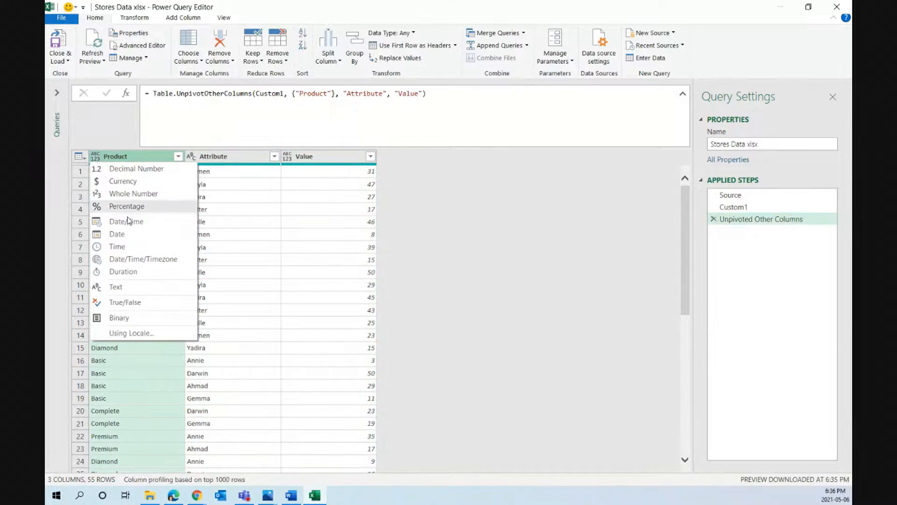
{"action": "left_click", "coordinate": [123, 286]}
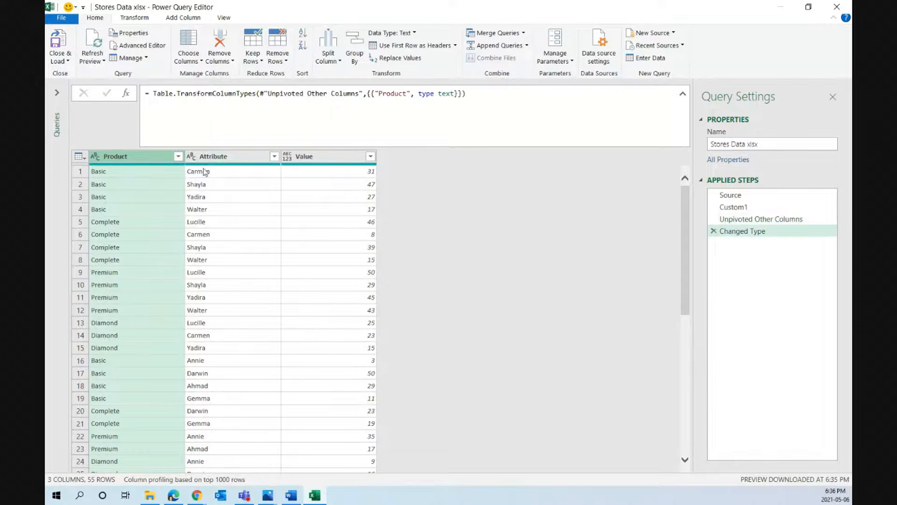
{"action": "left_click", "coordinate": [213, 158]}
{"action": "double_click", "coordinate": [213, 156]}
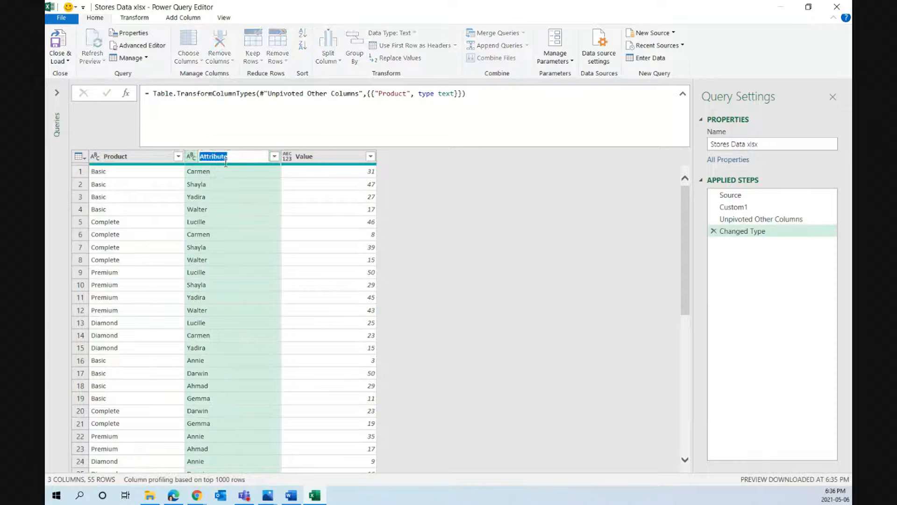
{"action": "type", "text": "Vend"}
{"action": "key", "text": "Return"}
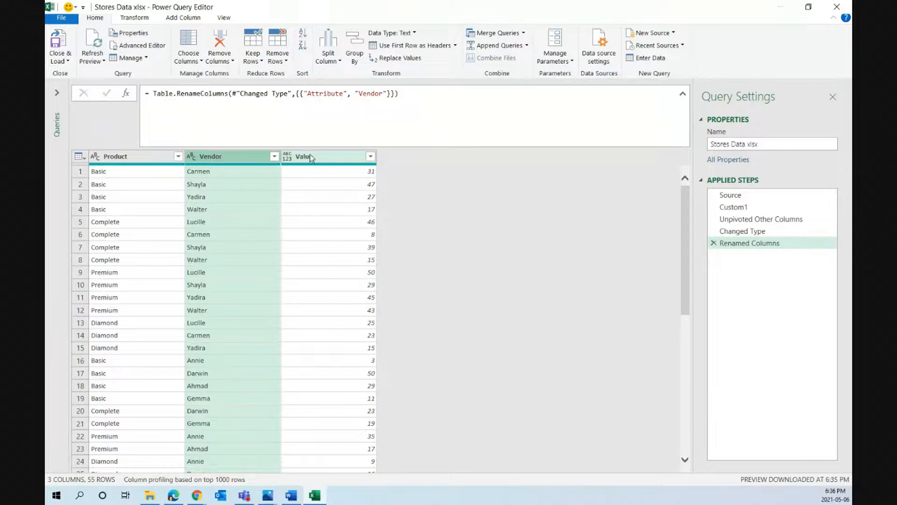
- Rename the Value column as Qty and set its data type to Whole Number
{"action": "double_click", "coordinate": [310, 157]}
{"action": "type", "text": "Q"}
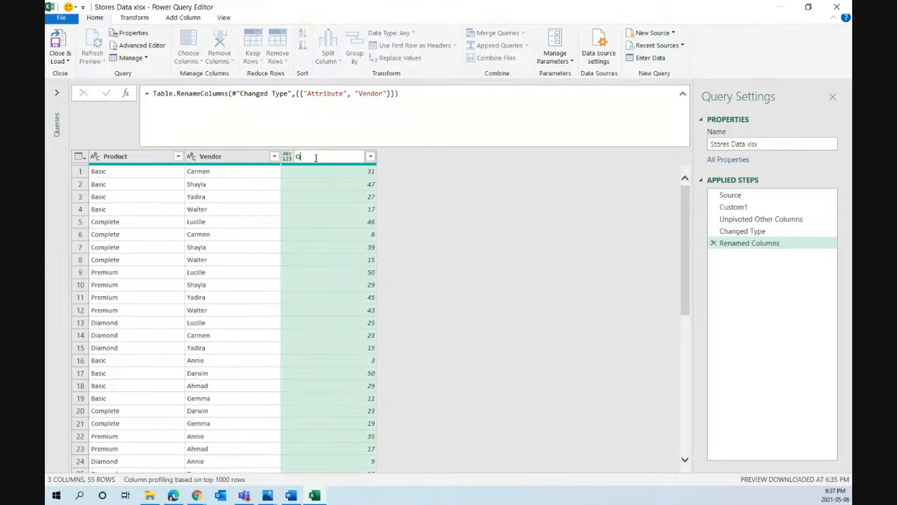
{"action": "type", "text": "ty"}
{"action": "key", "text": "Return"}
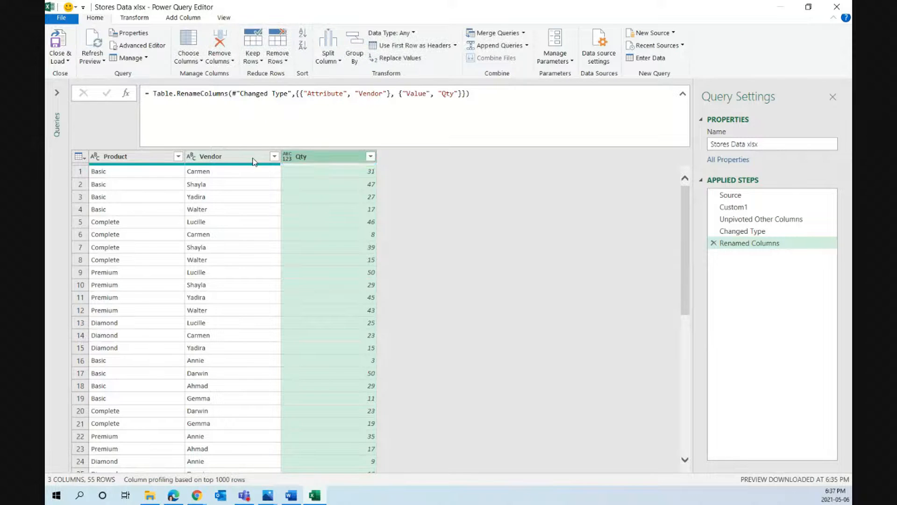
{"action": "left_click", "coordinate": [287, 159]}
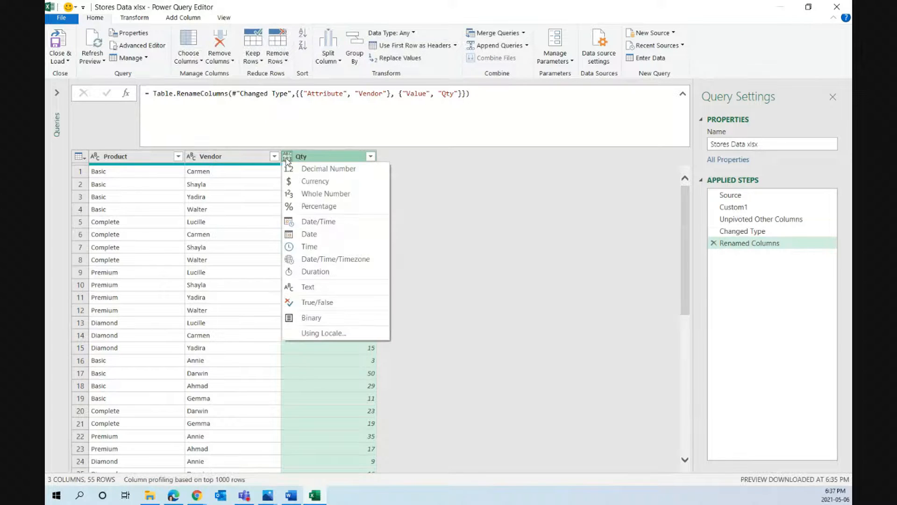
{"action": "left_click", "coordinate": [300, 194]}
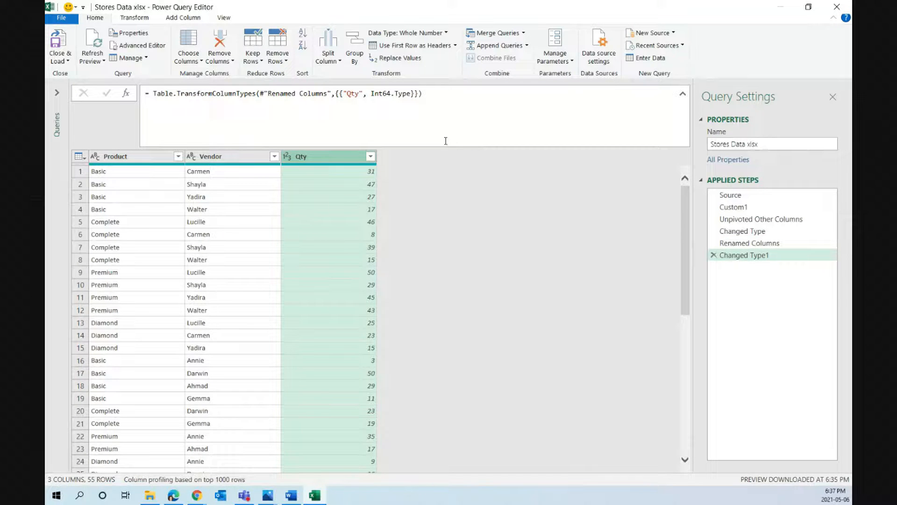
- Check the unpivoted rows, and load the query to a new worksheet as a PivotTable Report
{"action": "scroll", "coordinate": [366, 187], "scroll_direction": "down", "scroll_amount": 10}
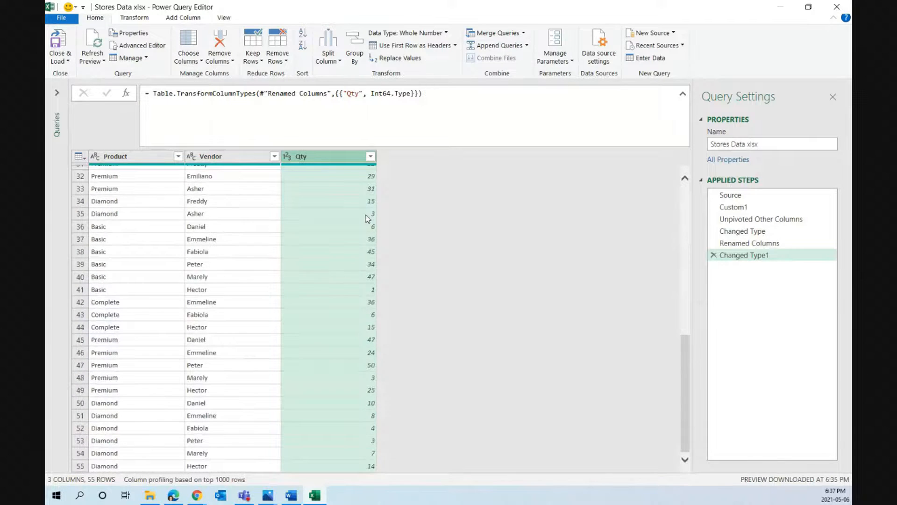
{"action": "scroll", "coordinate": [367, 218], "scroll_direction": "up", "scroll_amount": 10}
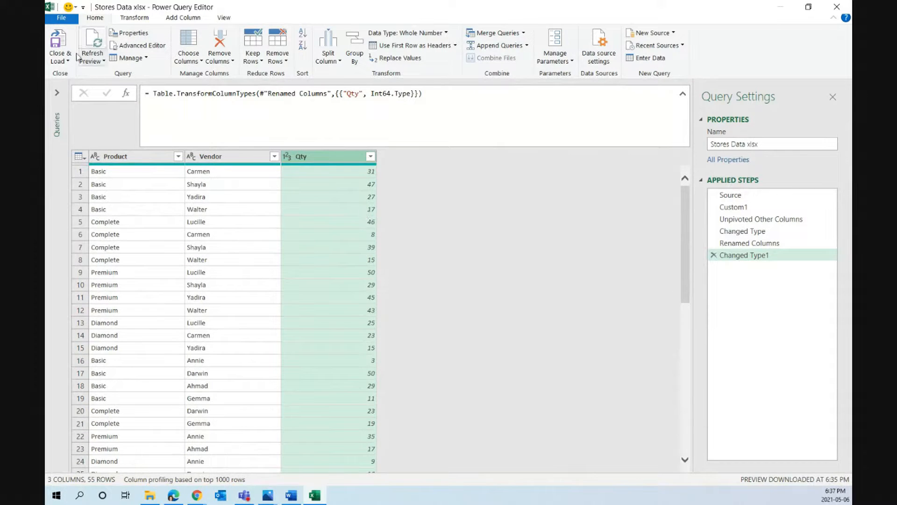
{"action": "left_click", "coordinate": [58, 60]}
{"action": "left_click", "coordinate": [90, 86]}
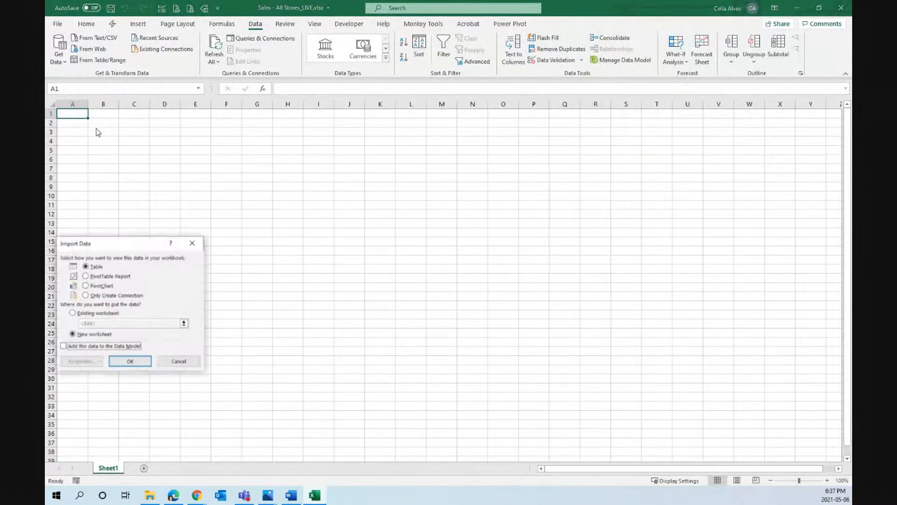
{"action": "left_click", "coordinate": [85, 296]}
{"action": "left_click", "coordinate": [86, 285]}
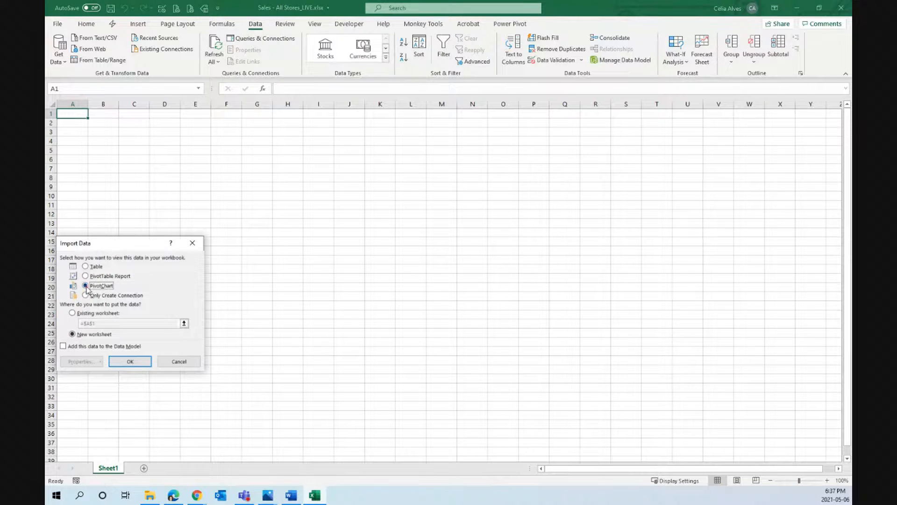
{"action": "left_click", "coordinate": [85, 276]}
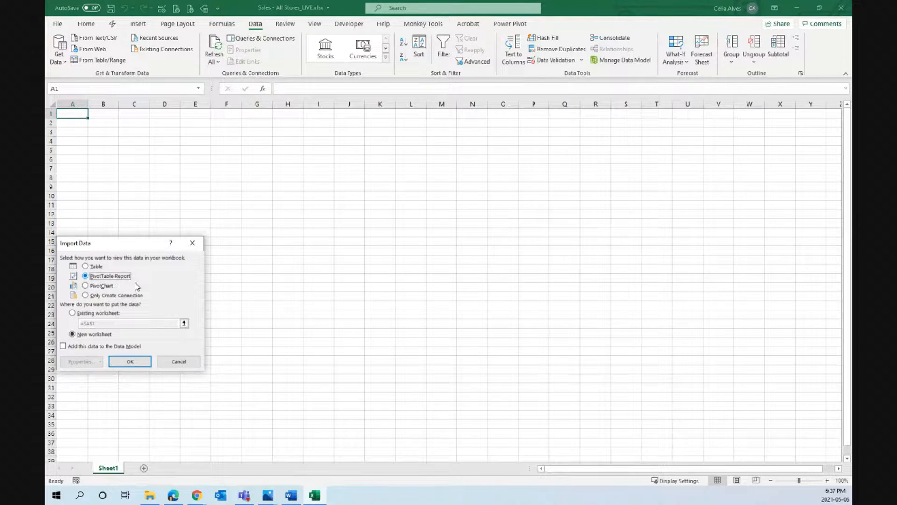
{"action": "left_click", "coordinate": [130, 362]}
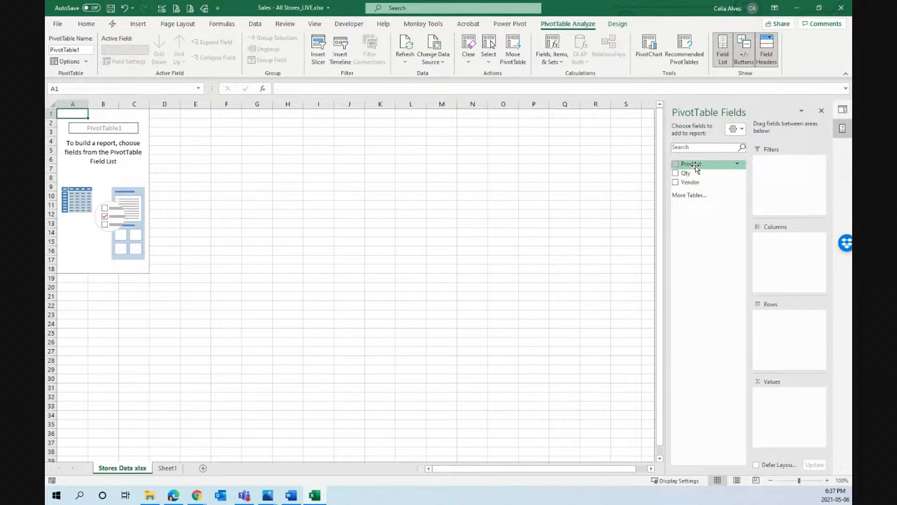
- Build the PivotTable with Product in Columns, Vendor in Rows and the sum of Qty in Values
{"action": "left_click_drag", "start_coordinate": [694, 166], "coordinate": [779, 245]}
{"action": "left_click_drag", "start_coordinate": [690, 182], "coordinate": [785, 316]}
{"action": "left_click_drag", "start_coordinate": [683, 174], "coordinate": [794, 407]}
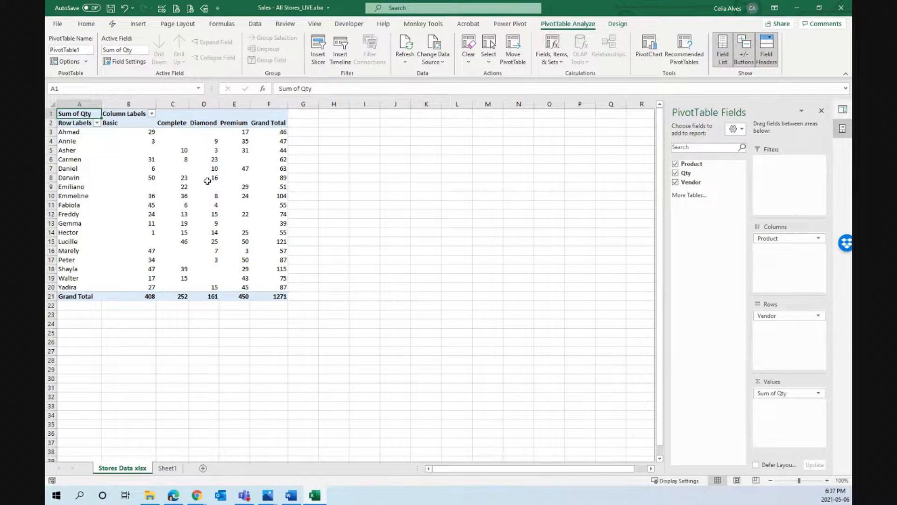
{"action": "scroll", "coordinate": [208, 181], "scroll_direction": "up", "scroll_amount": 3, "text": "ctrl"}
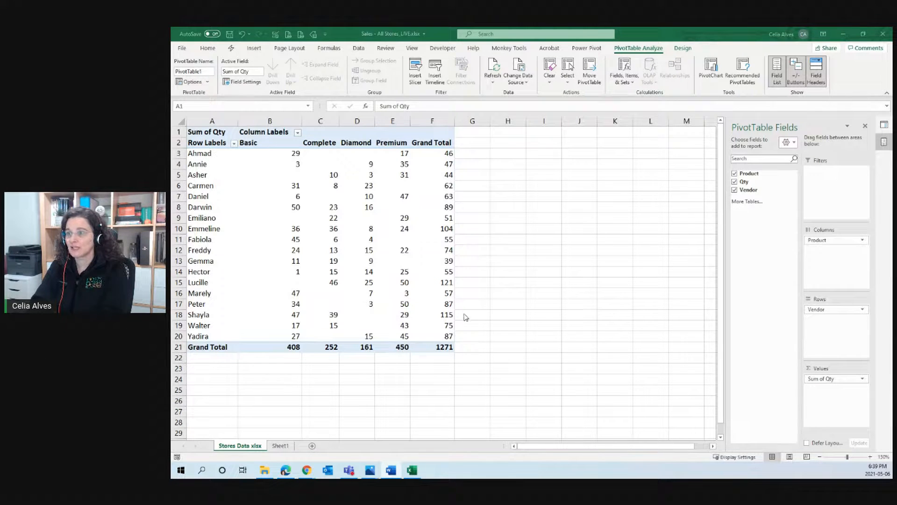
- Show the workbook's queries and reopen the Stores Data xlsx query in the Power Query Editor
{"action": "left_click", "coordinate": [562, 187]}
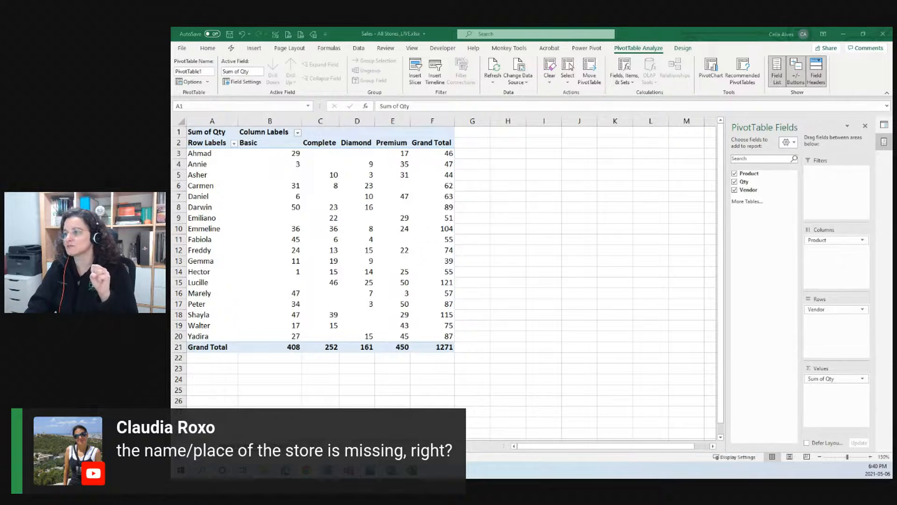
{"action": "left_click", "coordinate": [277, 220]}
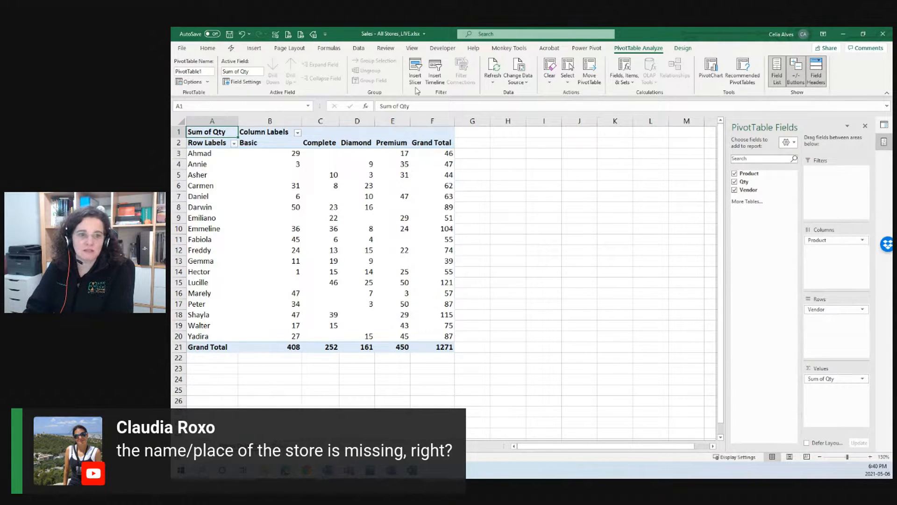
{"action": "left_click", "coordinate": [359, 48]}
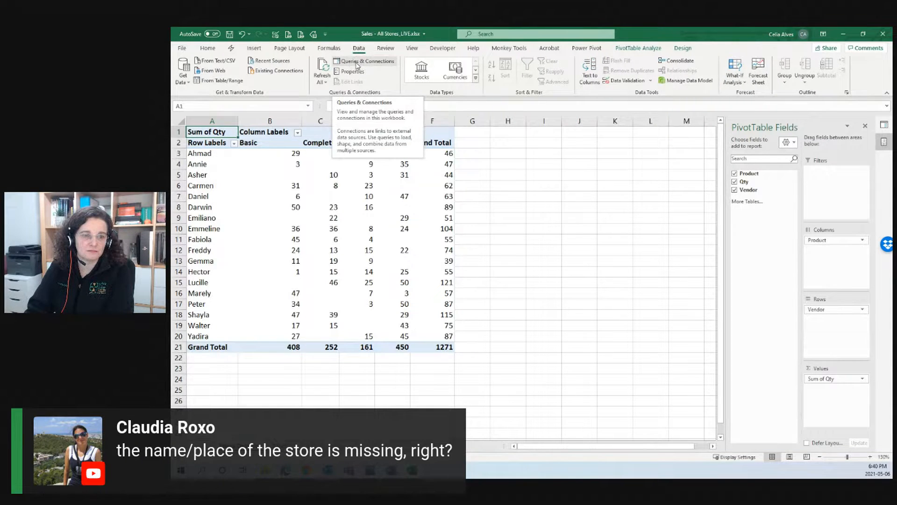
{"action": "left_click", "coordinate": [357, 65]}
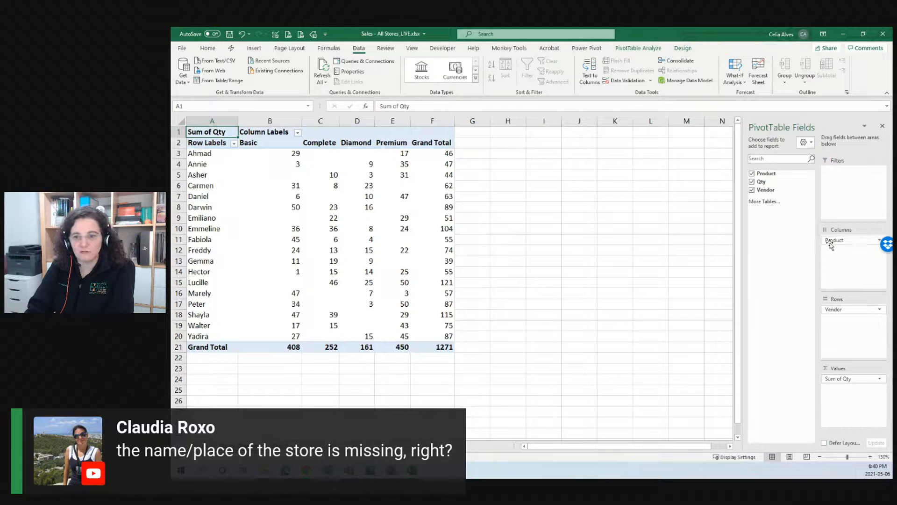
{"action": "left_click", "coordinate": [364, 61]}
{"action": "double_click", "coordinate": [802, 181]}
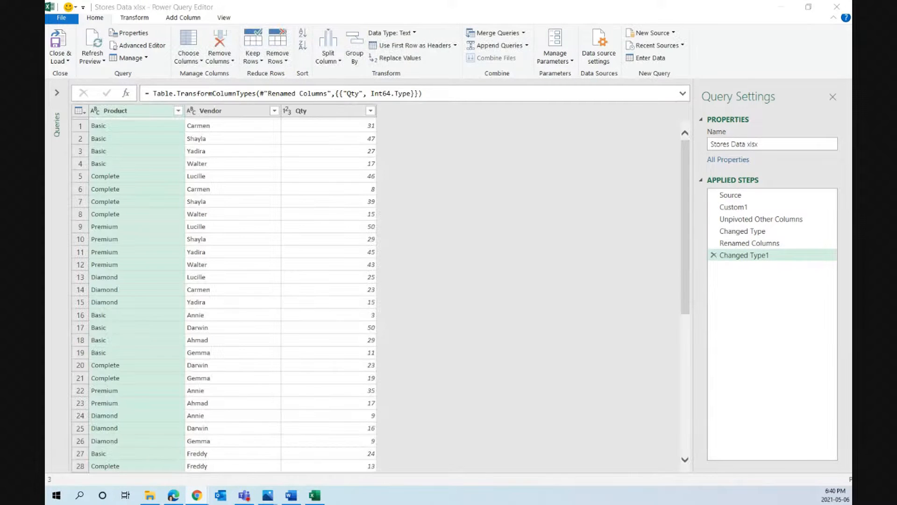
- Compare the store names and the Toronto table in the Source step with the columns of the combined Custom1 table
{"action": "left_click", "coordinate": [733, 199]}
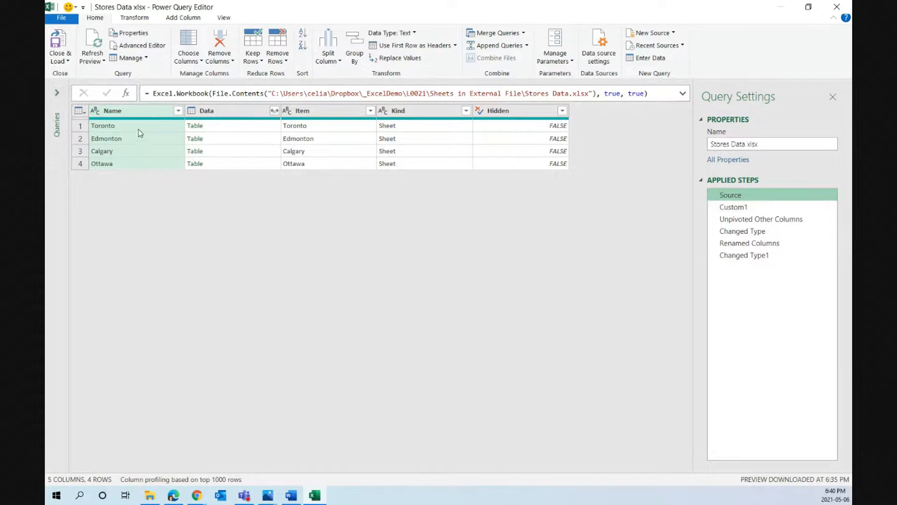
{"action": "left_click", "coordinate": [754, 207]}
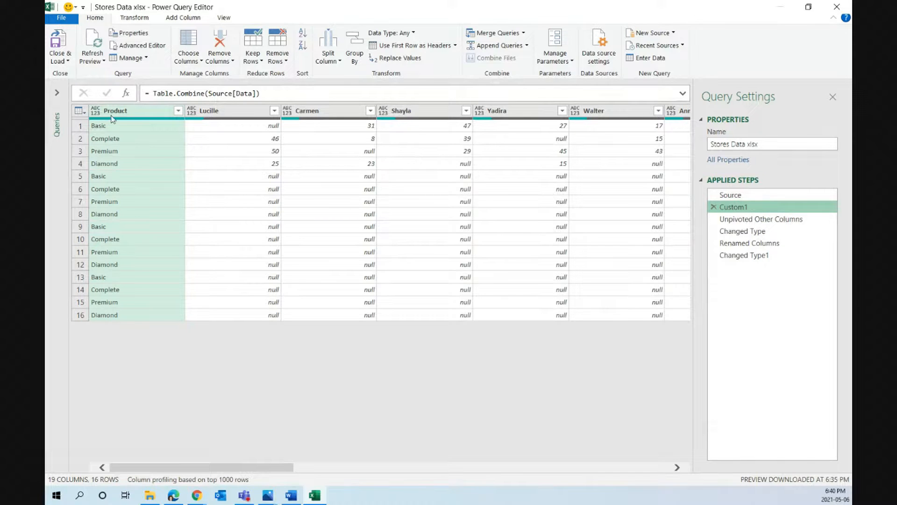
{"action": "left_click", "coordinate": [779, 197]}
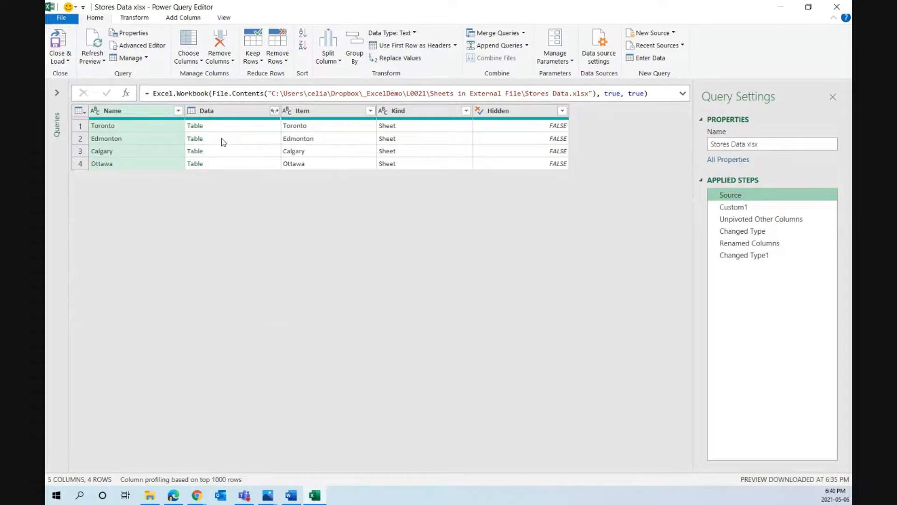
{"action": "left_click", "coordinate": [125, 111]}
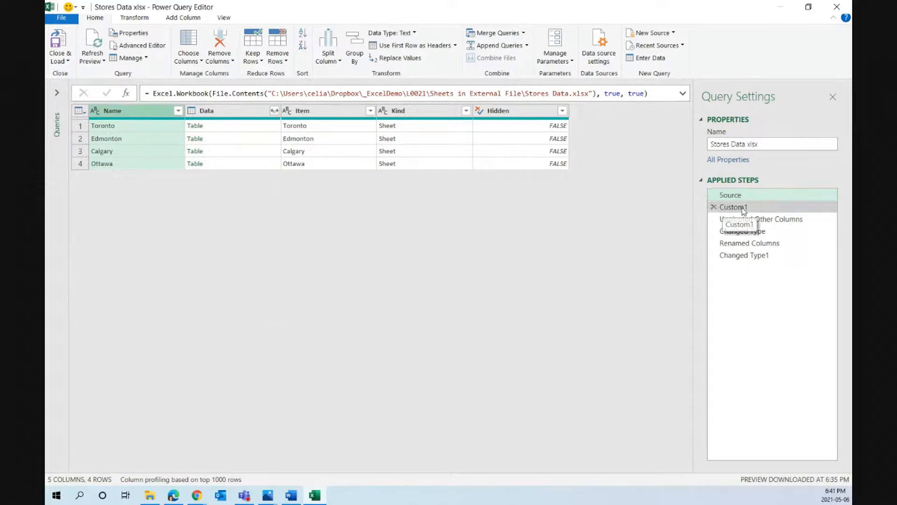
{"action": "left_click", "coordinate": [776, 212]}
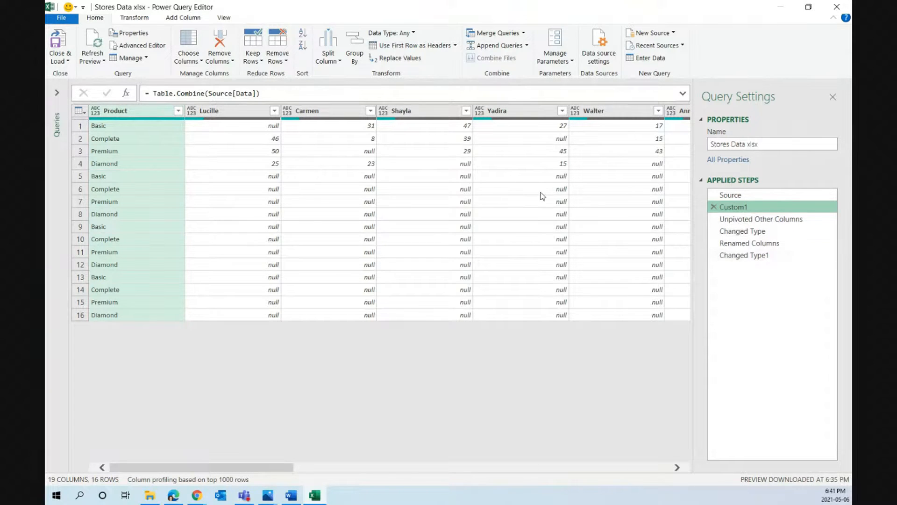
{"action": "left_click", "coordinate": [764, 197]}
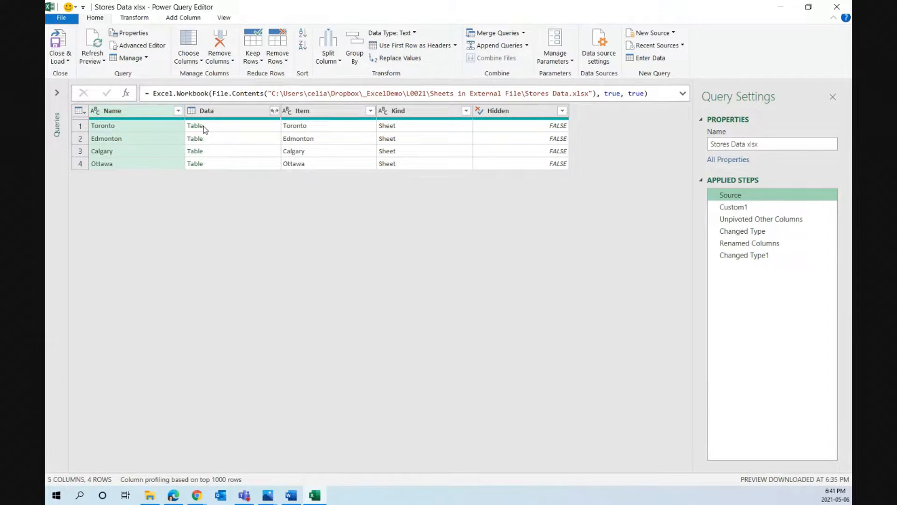
{"action": "left_click", "coordinate": [251, 130]}
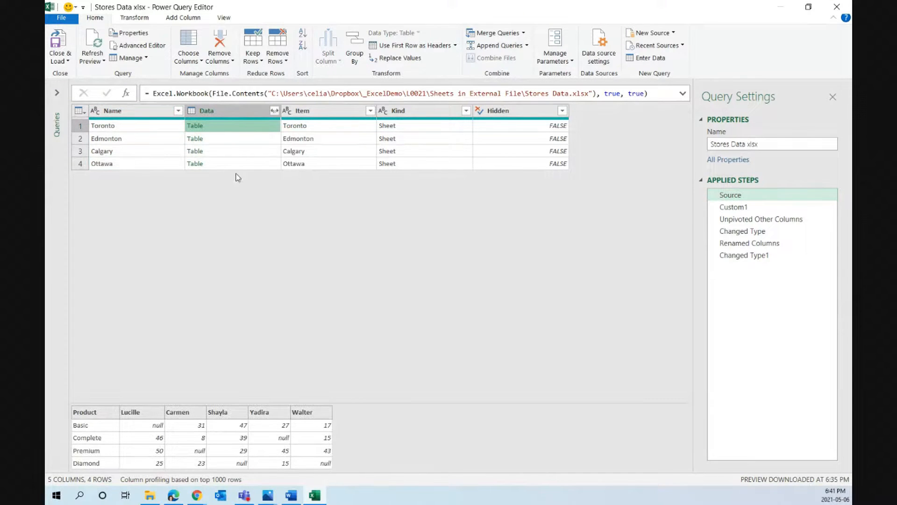
- Review the query's applied steps after Source, from Custom1 through the unpivot and rename to Changed Type1
{"action": "left_click", "coordinate": [747, 211]}
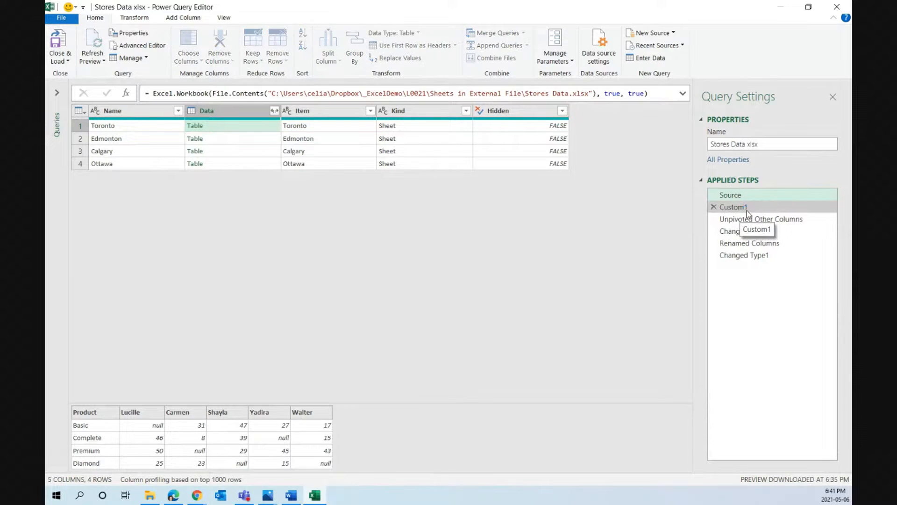
{"action": "left_click", "coordinate": [752, 220]}
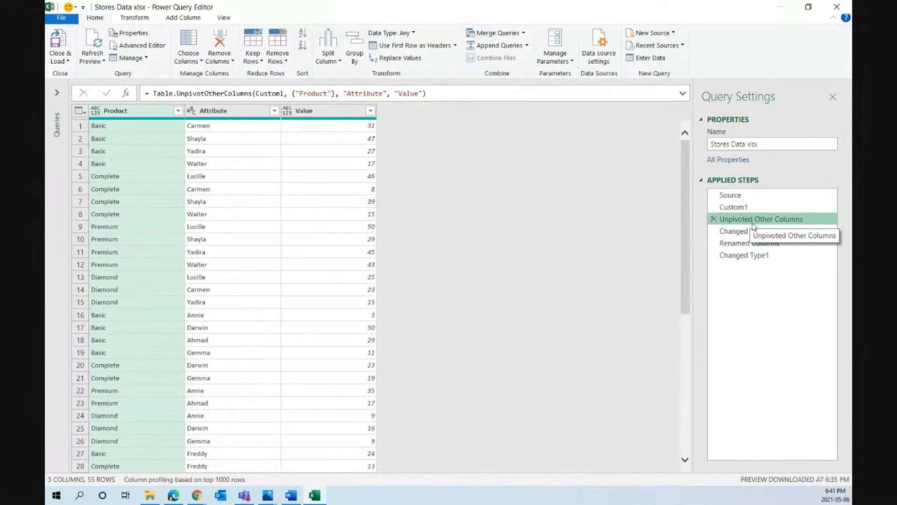
{"action": "left_click", "coordinate": [750, 231]}
{"action": "left_click", "coordinate": [748, 243]}
{"action": "left_click", "coordinate": [746, 256]}
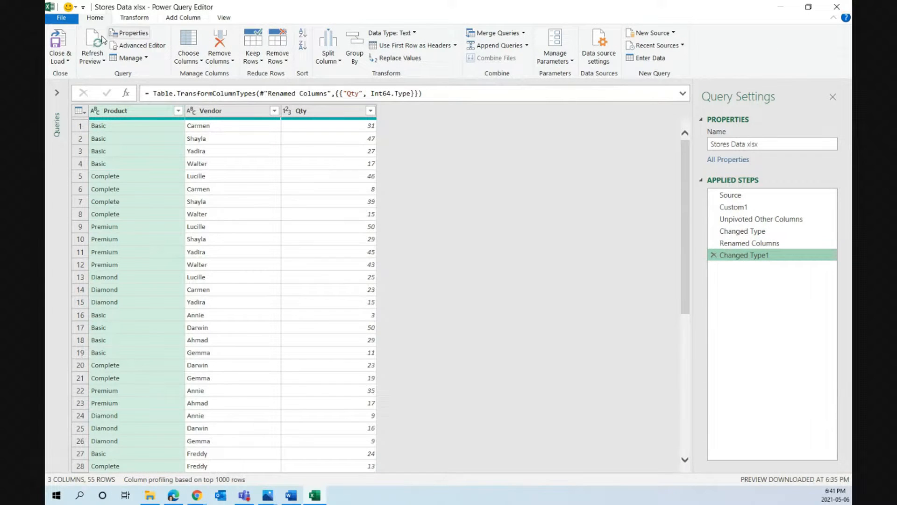
- Close and load the query, and return to the PivotTable of quantities by vendor and product
{"action": "left_click", "coordinate": [57, 43]}
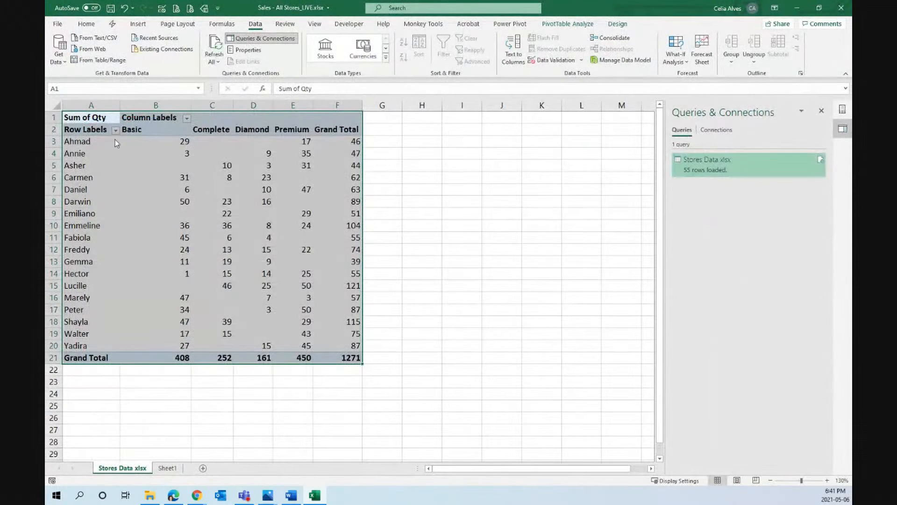
{"action": "left_click", "coordinate": [227, 224]}
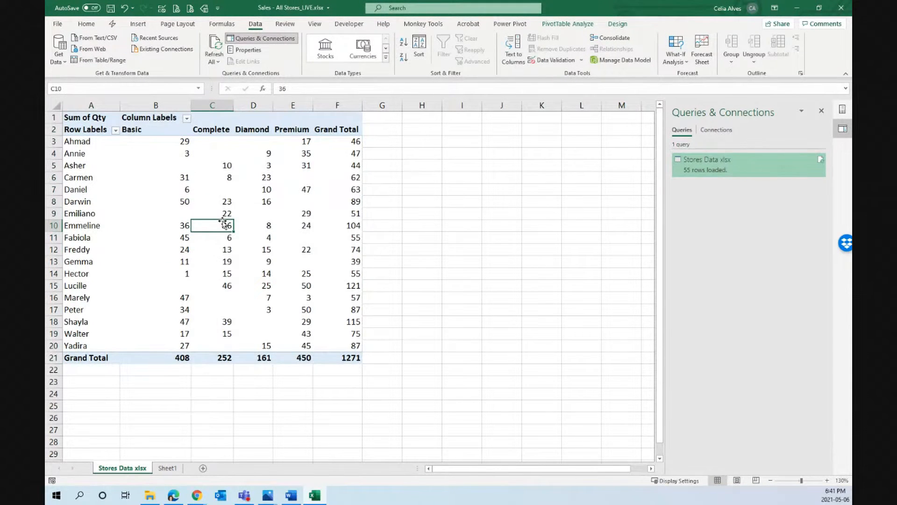
{"action": "mouse_move", "coordinate": [217, 228]}
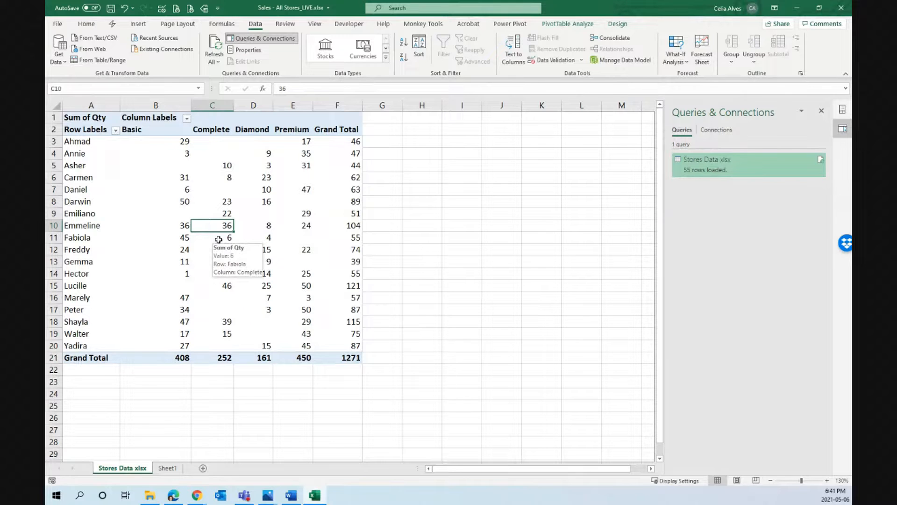
{"action": "mouse_move", "coordinate": [280, 235]}
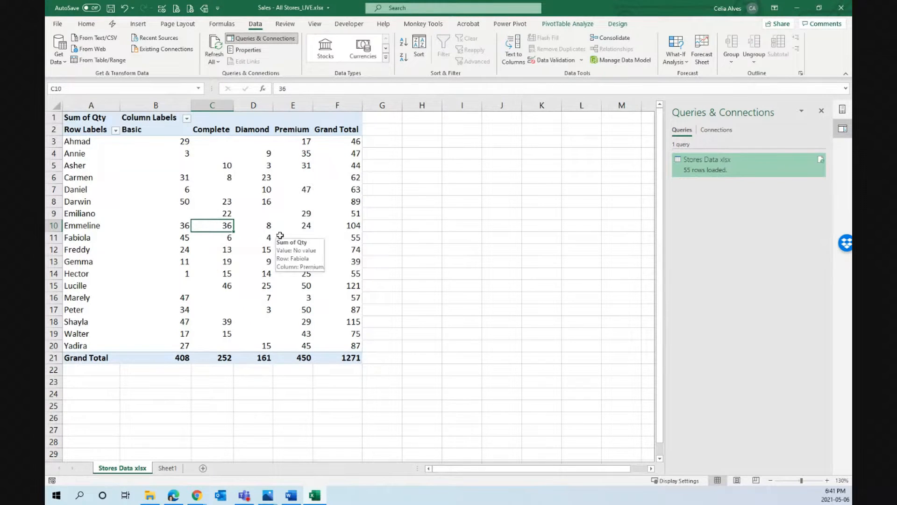